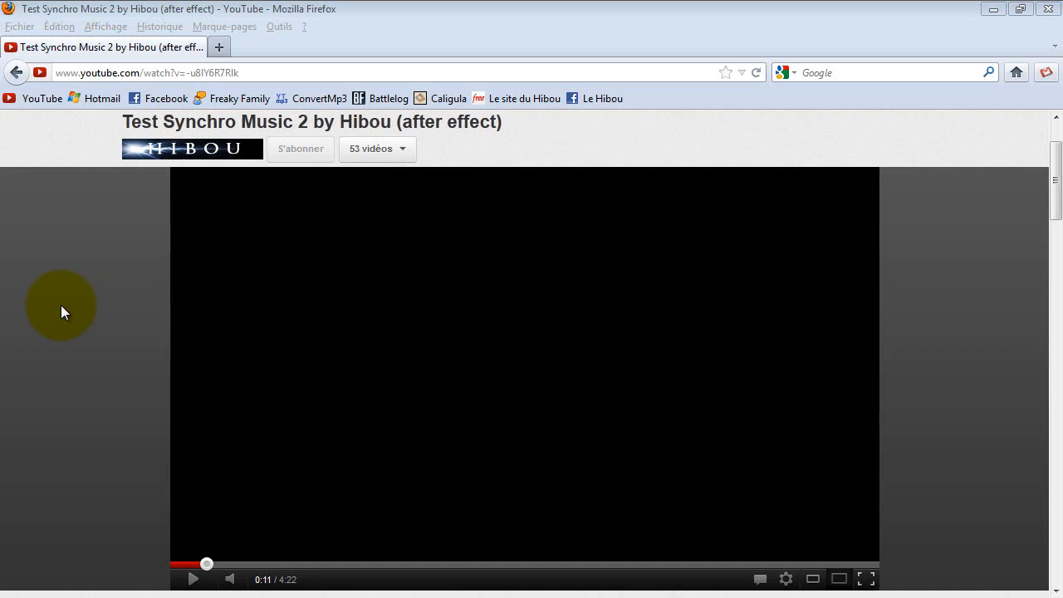
Play the example video of the music-synchronised animation and pause it at 0:35.
left_click(190, 581)
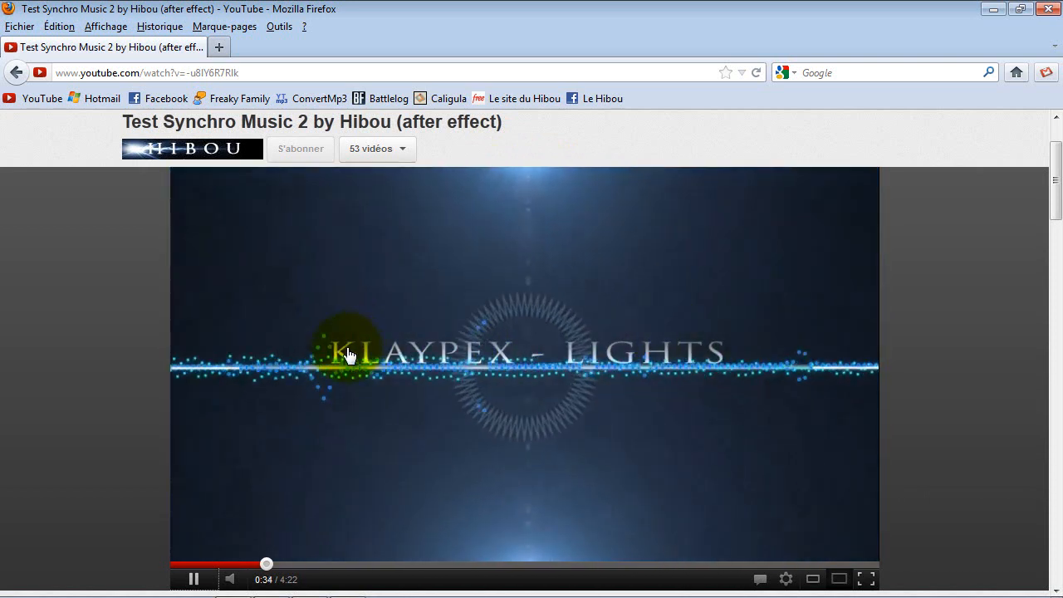
left_click(200, 586)
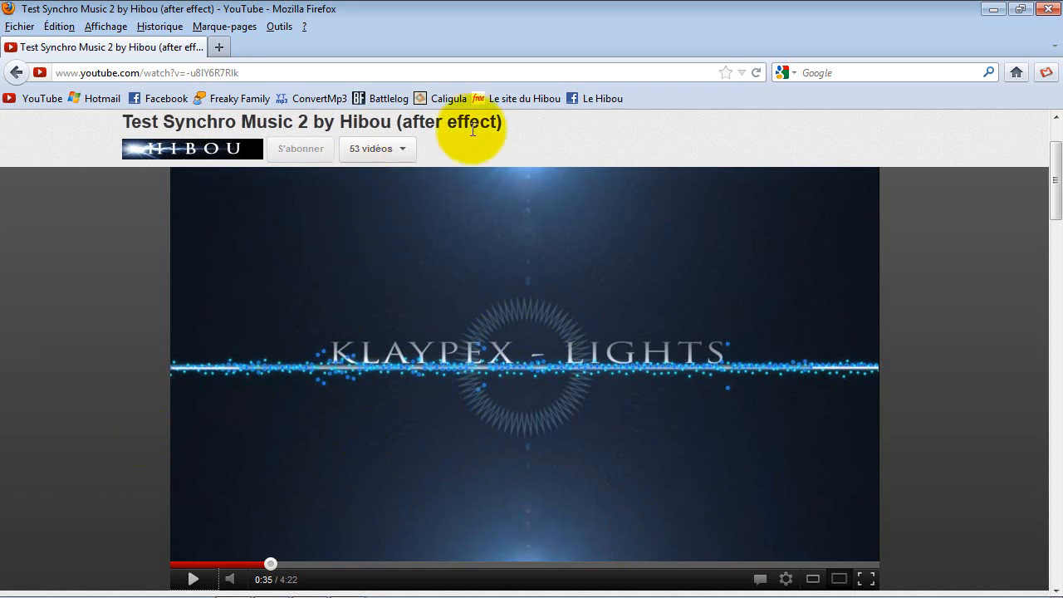
left_click_drag(523, 119, 98, 114)
left_click(83, 143)
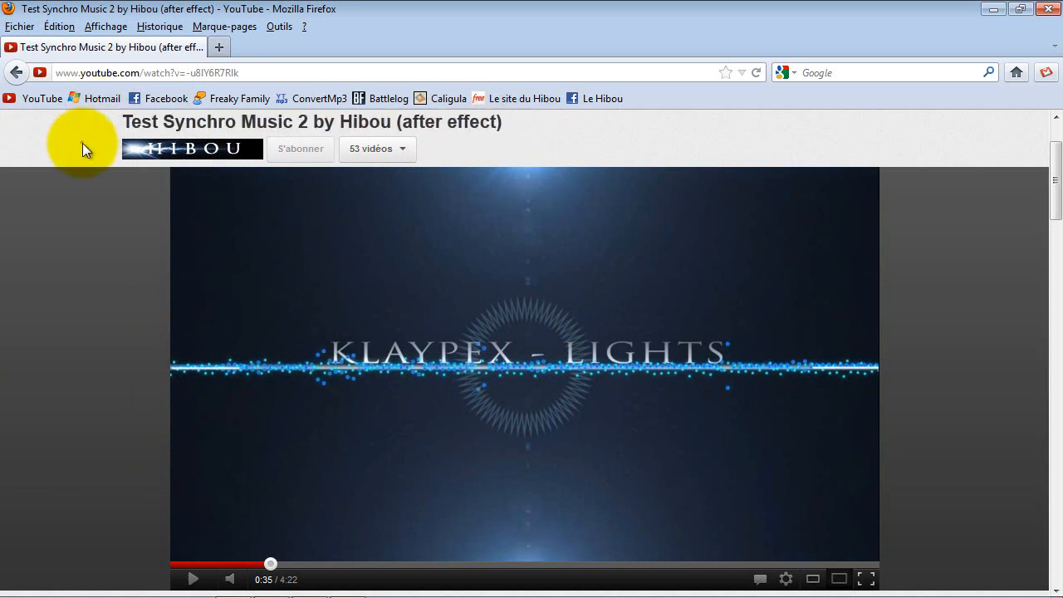
left_click_drag(103, 154, 72, 146)
left_click(68, 147)
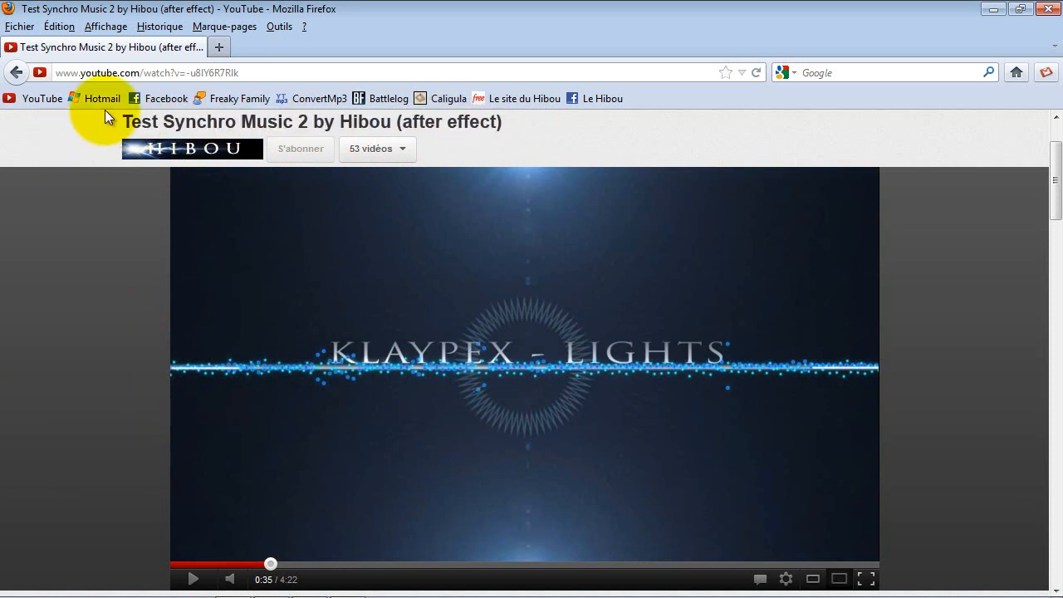
left_click_drag(114, 112, 415, 160)
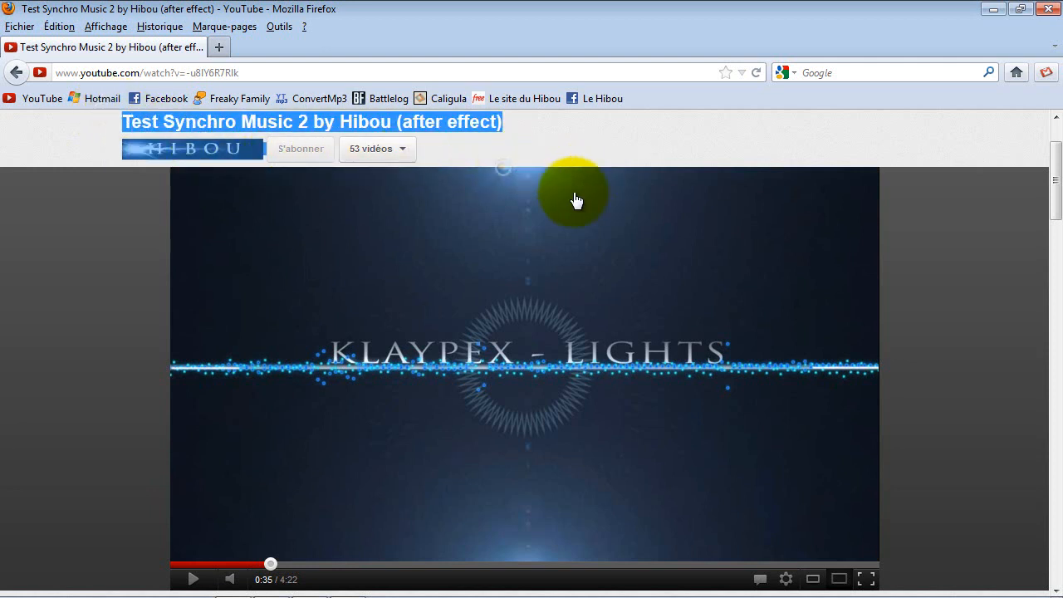
left_click(1, 305)
left_click_drag(84, 126, 360, 151)
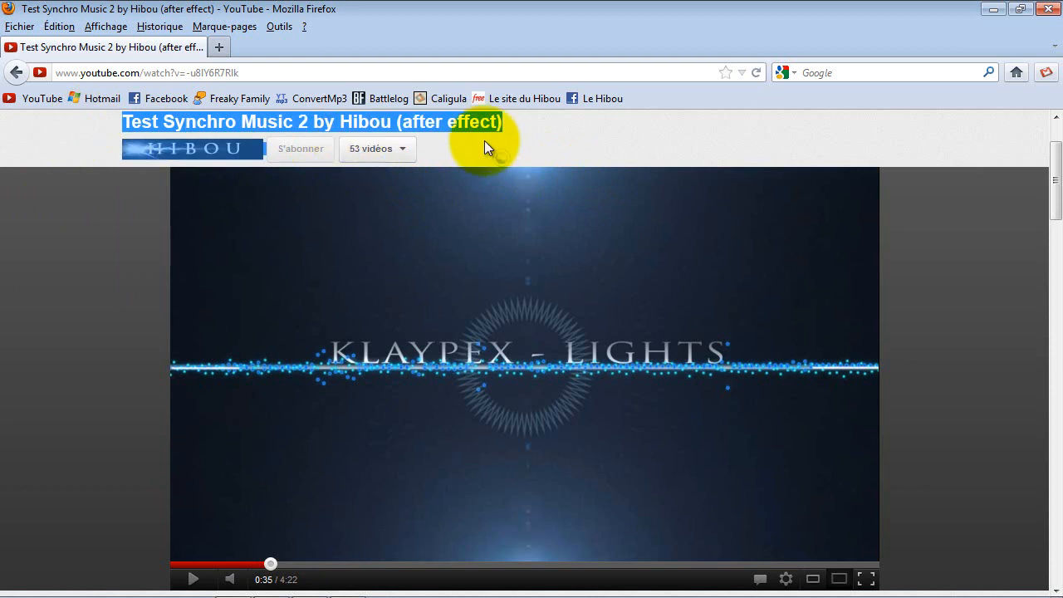
left_click(2, 278)
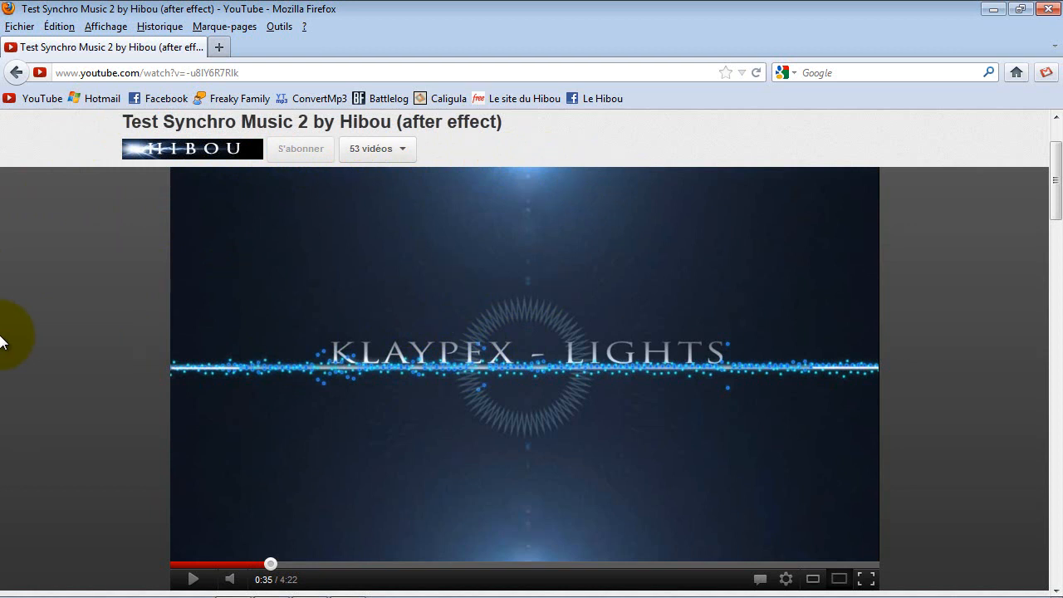
left_click_drag(113, 118, 395, 148)
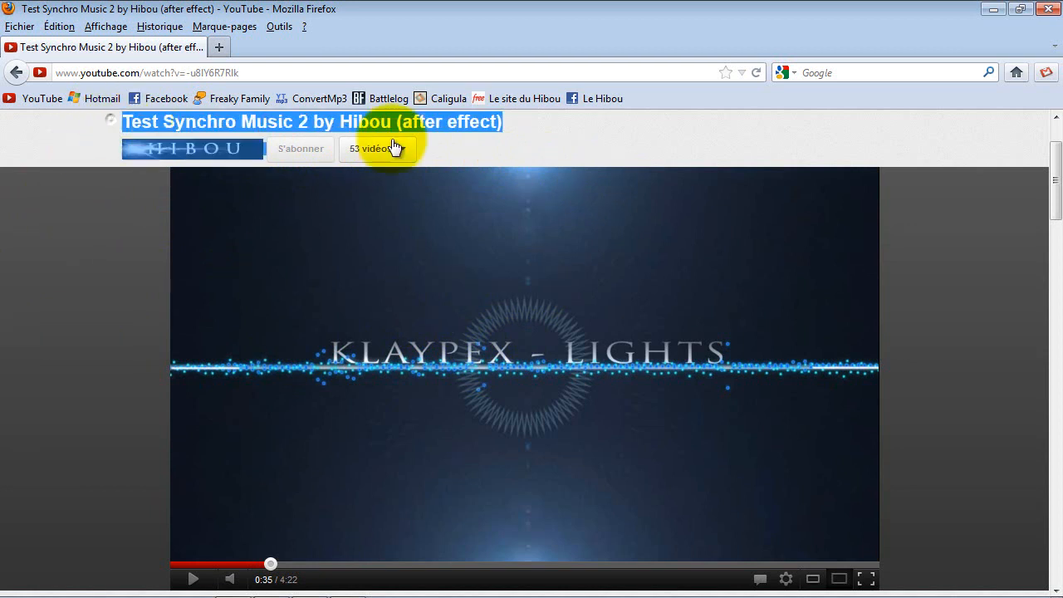
left_click(447, 146)
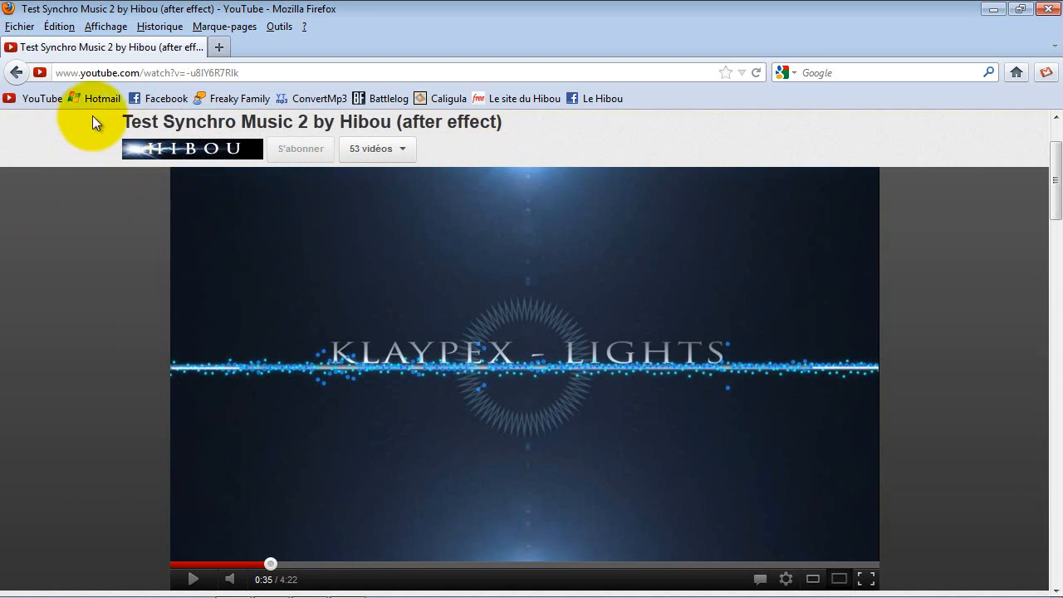
left_click_drag(92, 121, 244, 158)
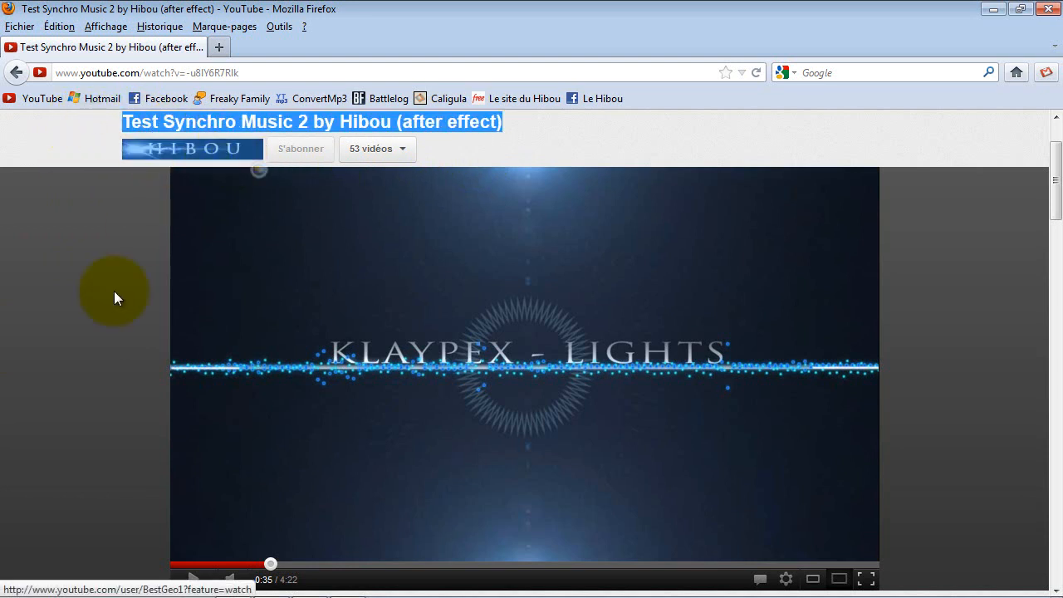
left_click(127, 344)
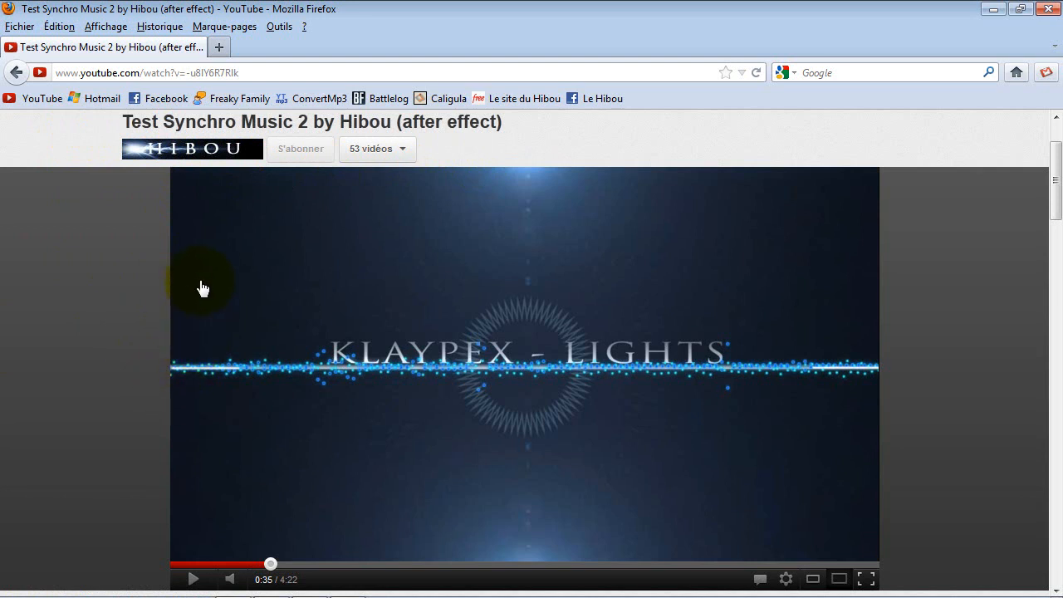
Switch to After Effects and create a 1280 x 720 px composition named synchro with a duration of 0;04;30;56.
mouse_move(332, 591)
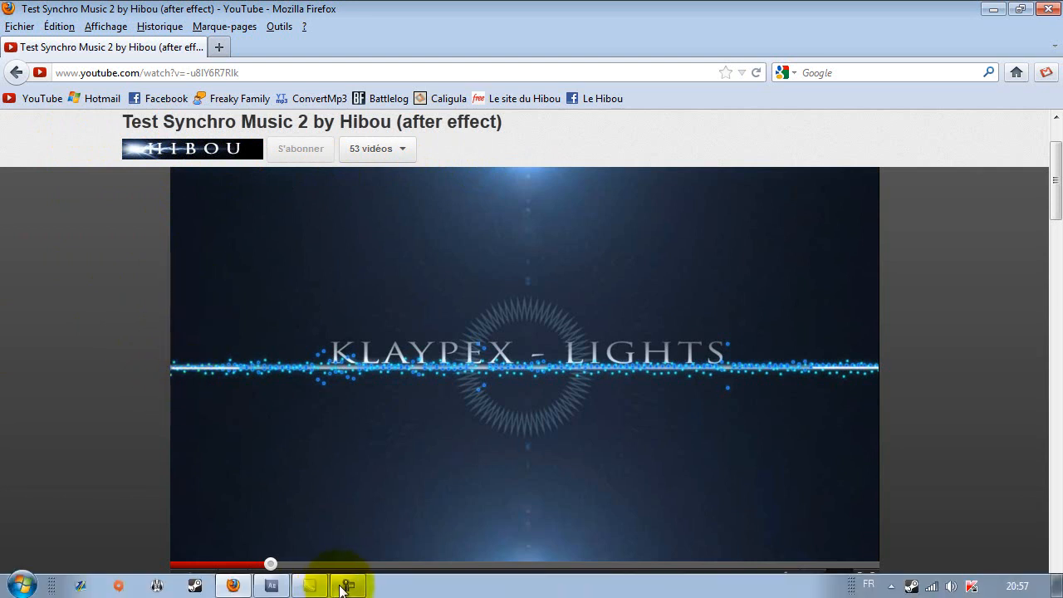
mouse_move(280, 586)
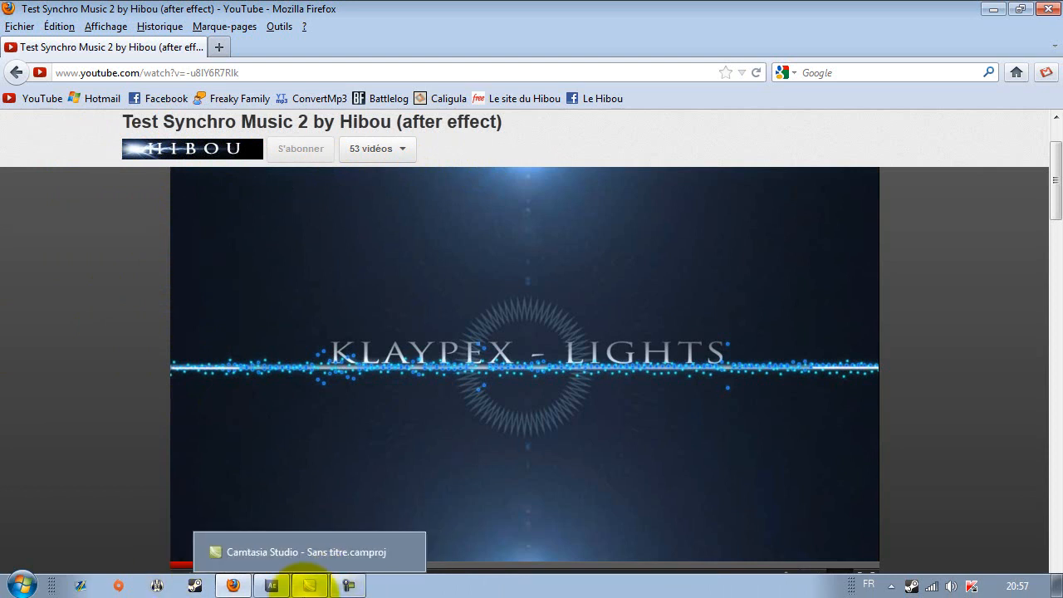
left_click(270, 586)
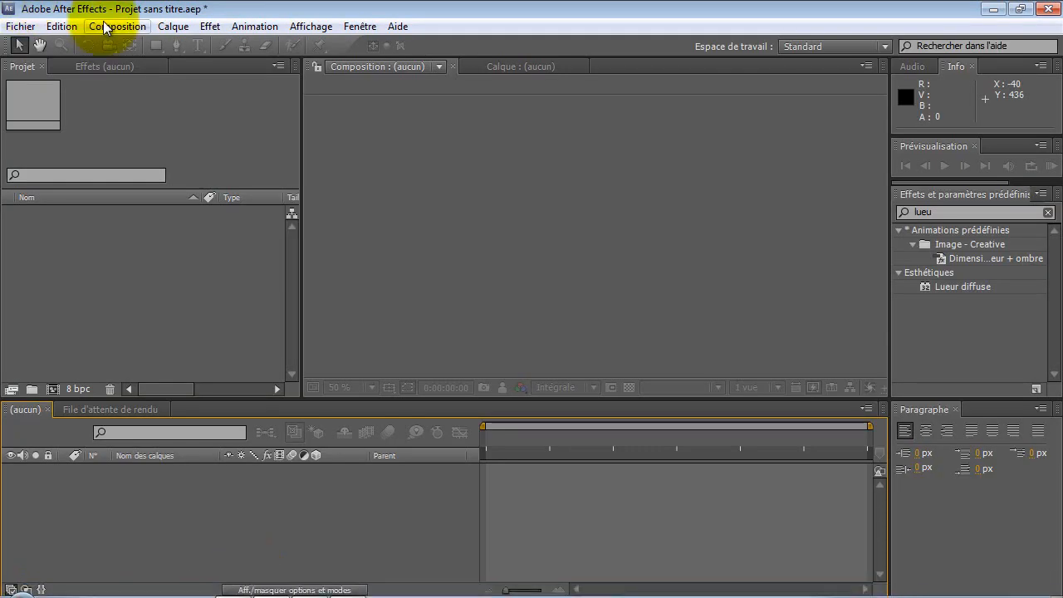
left_click(133, 29)
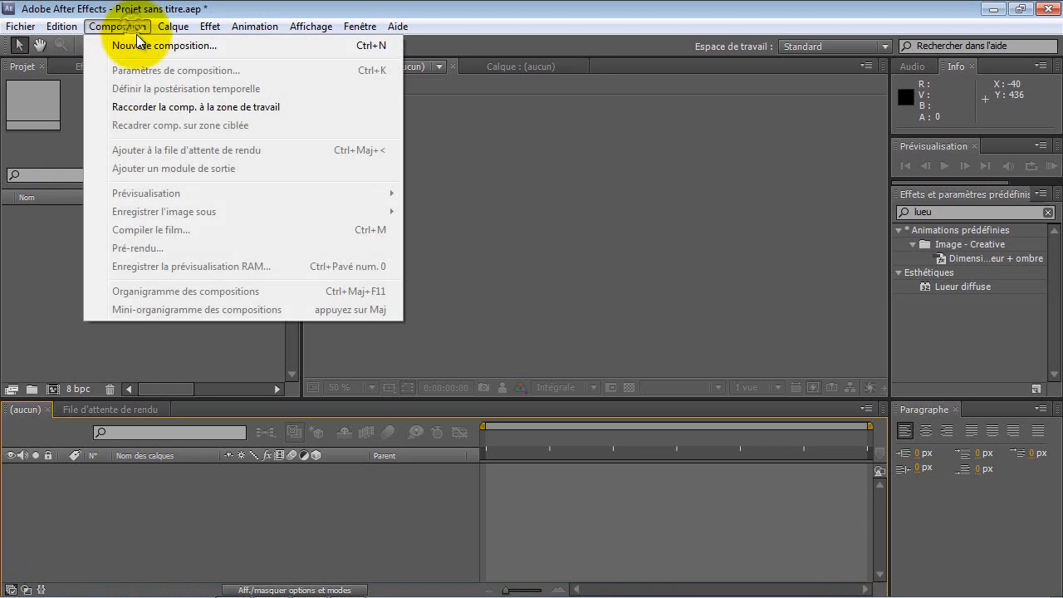
left_click(140, 44)
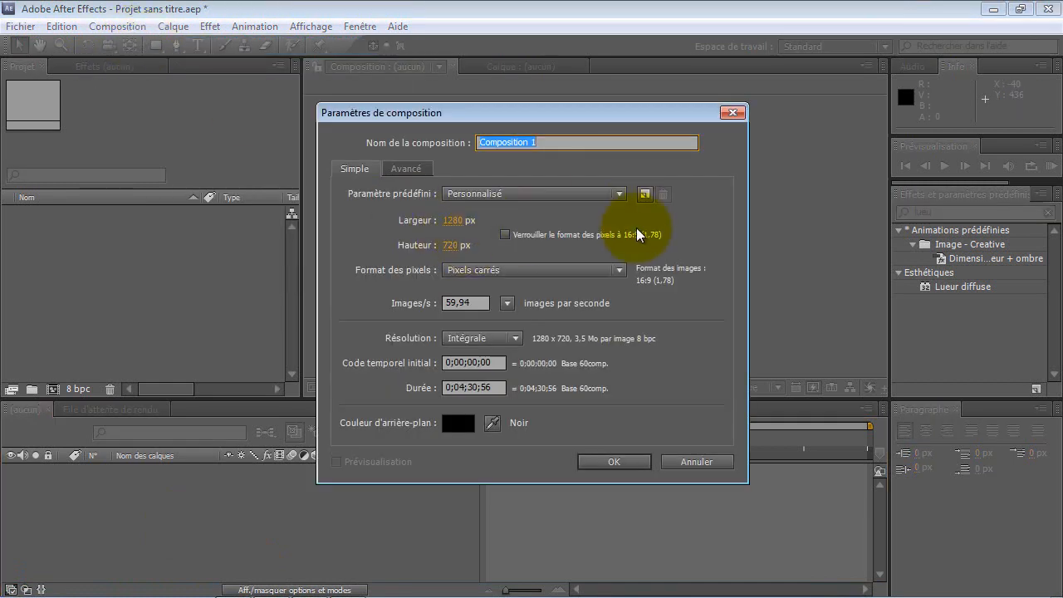
type("synchro")
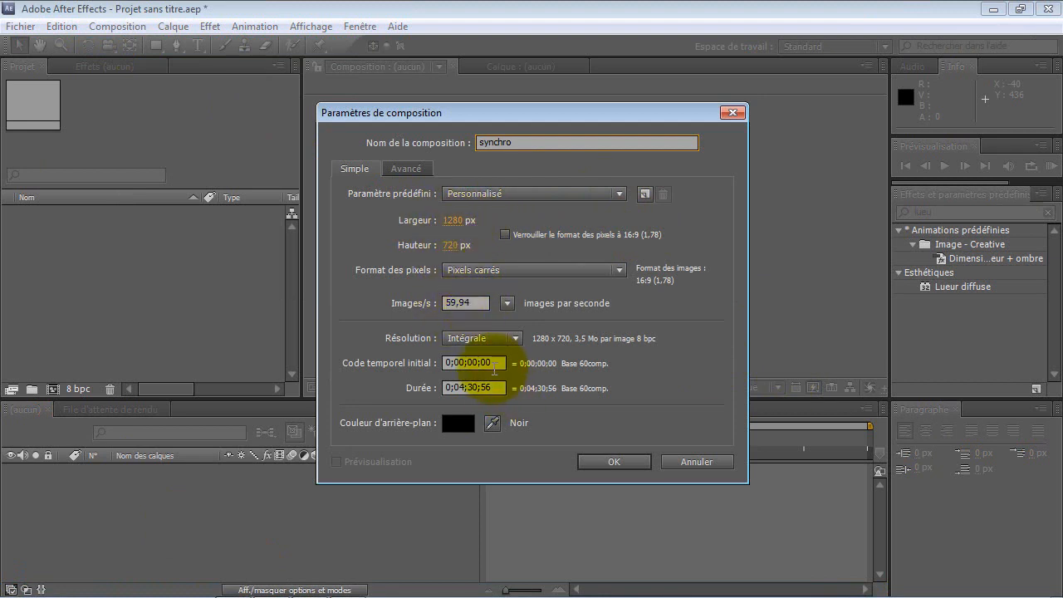
left_click(471, 387)
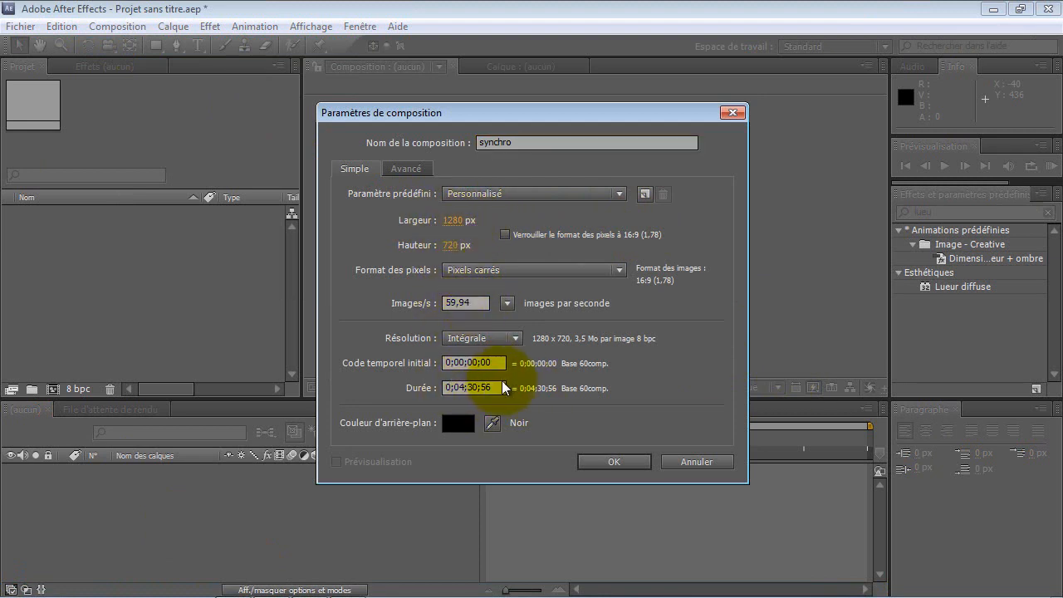
double_click(498, 385)
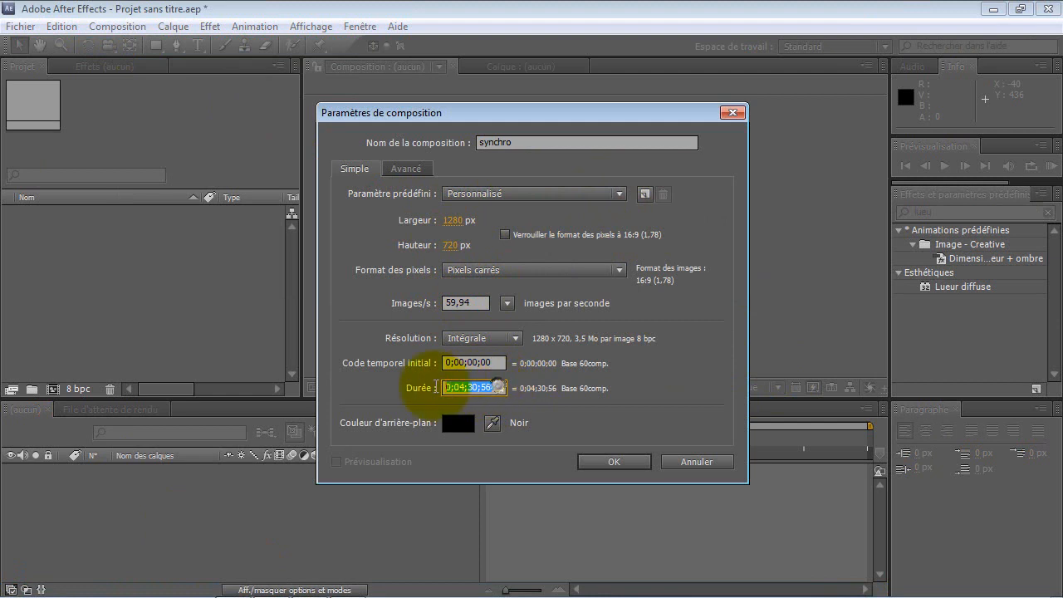
left_click(696, 378)
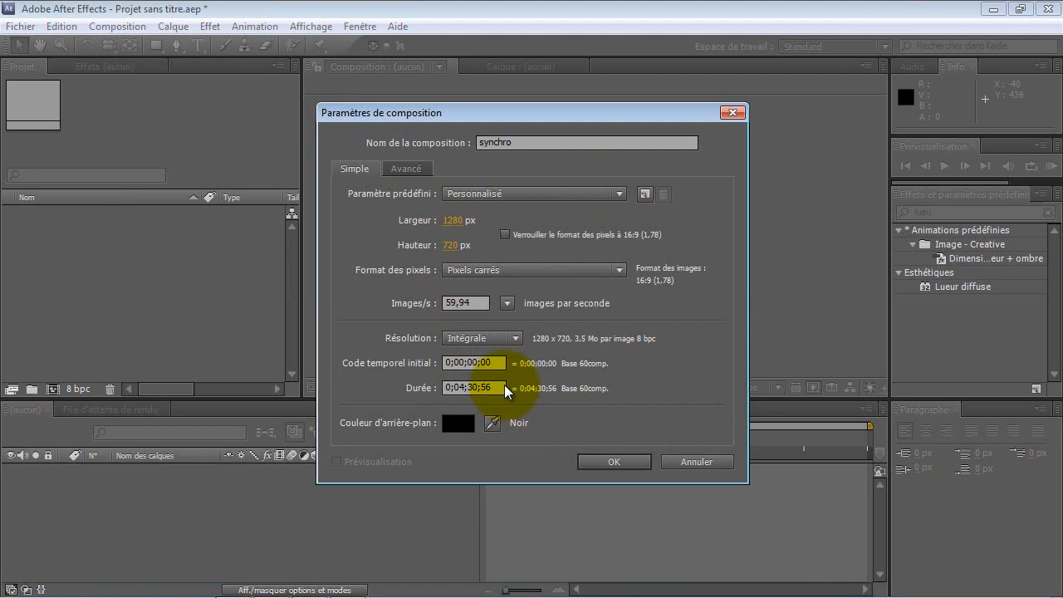
left_click(630, 460)
Import the audio file Klaypex - Lights from the Musique folder into the project.
right_click(67, 261)
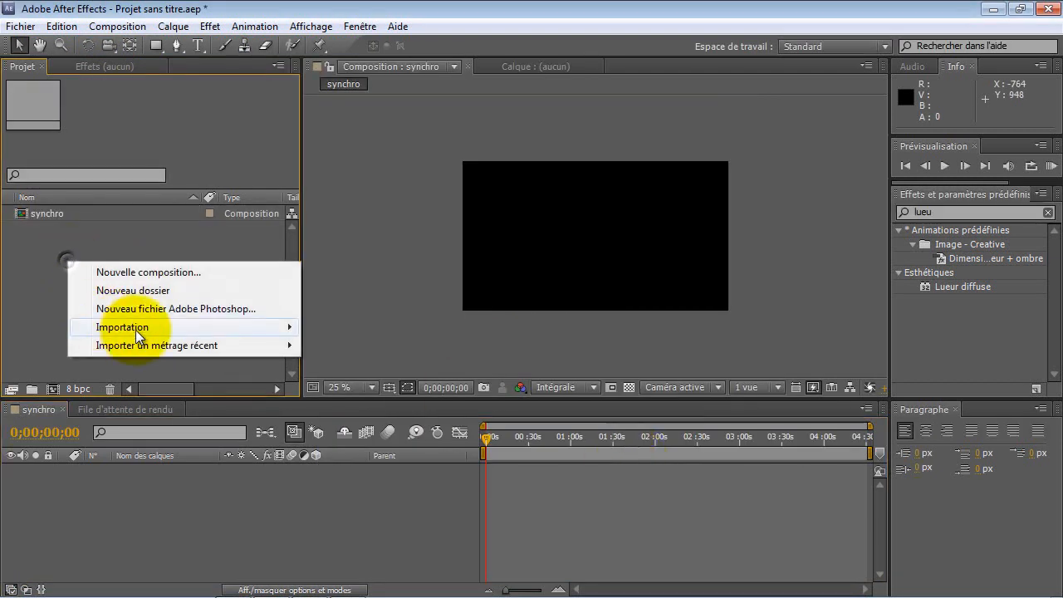
mouse_move(119, 327)
left_click(392, 329)
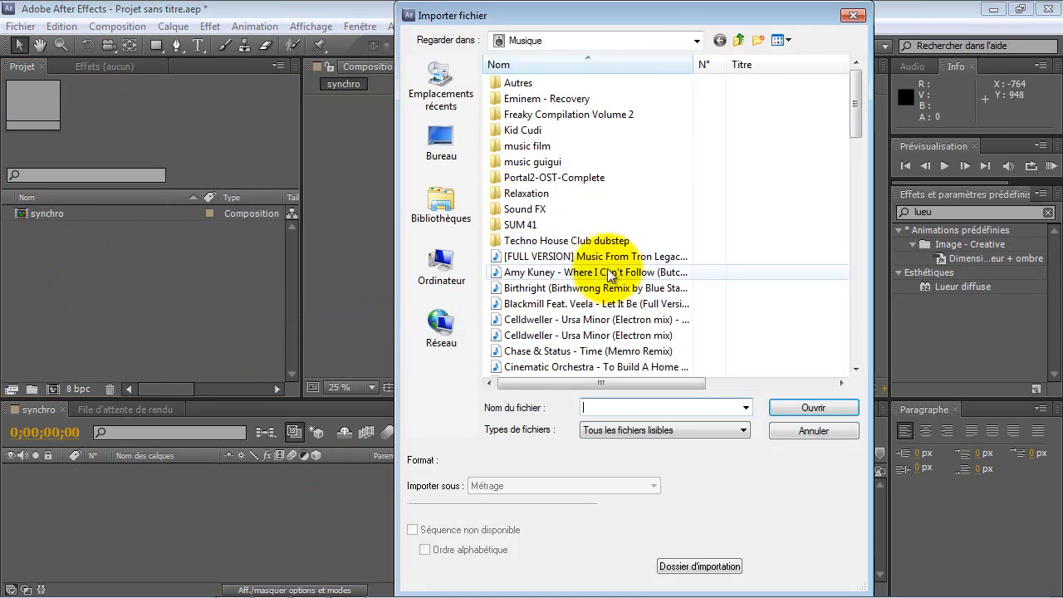
left_click(587, 335)
scroll(585, 336, "down", 6)
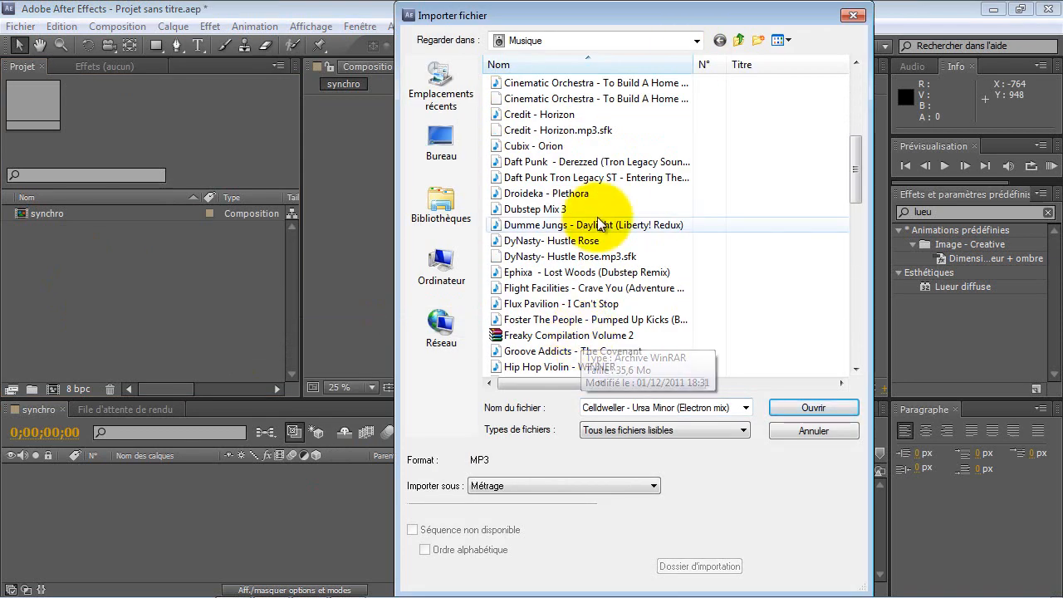
scroll(601, 343, "down", 2)
scroll(602, 342, "down", 3)
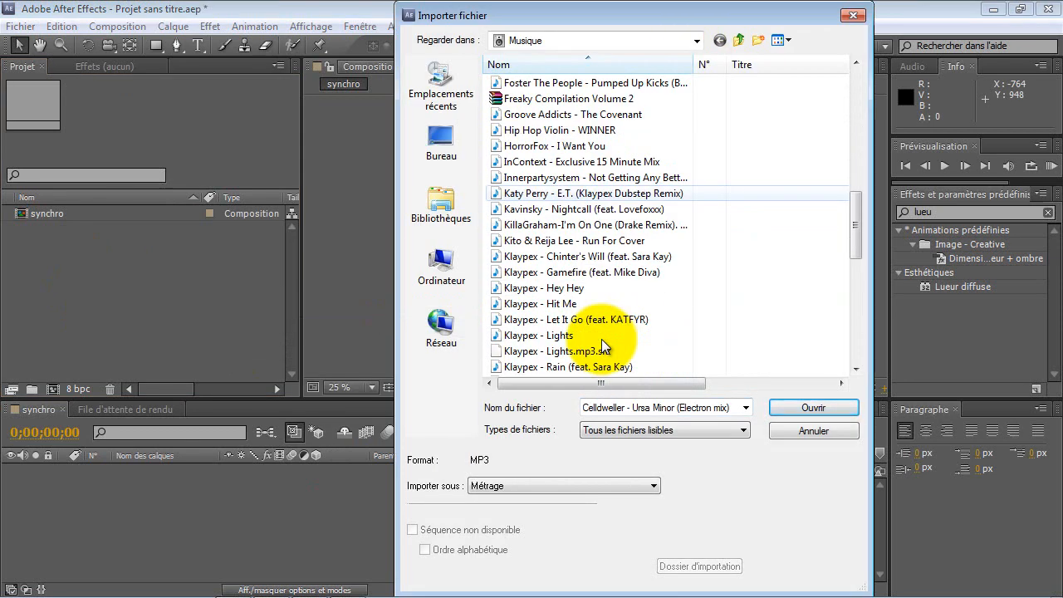
left_click(515, 335)
left_click(810, 406)
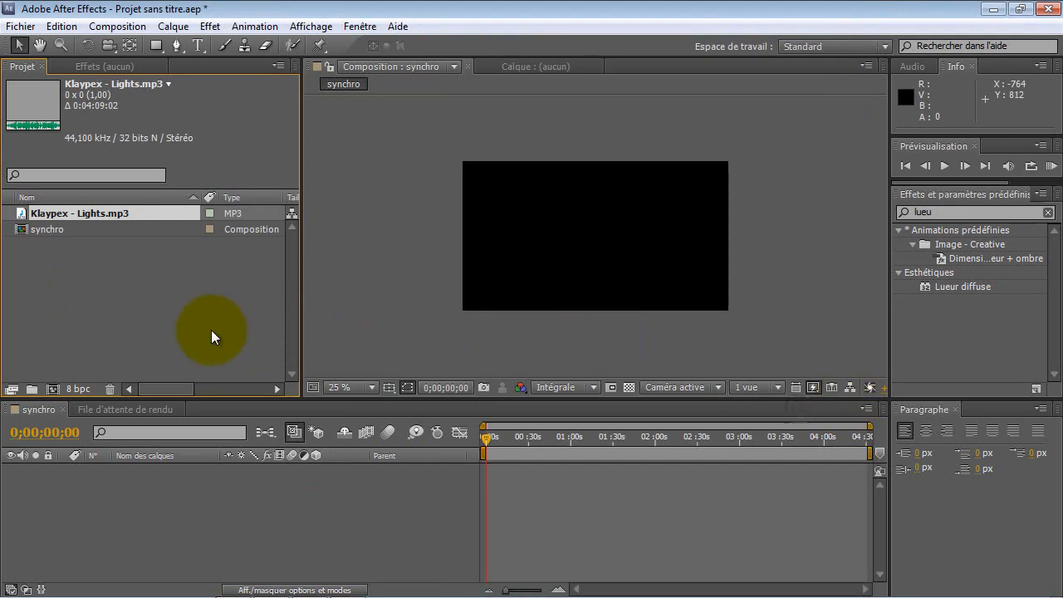
Set the magnification of the synchro composition preview to Ajuster.
scroll(611, 280, "up", 1)
left_click(372, 388)
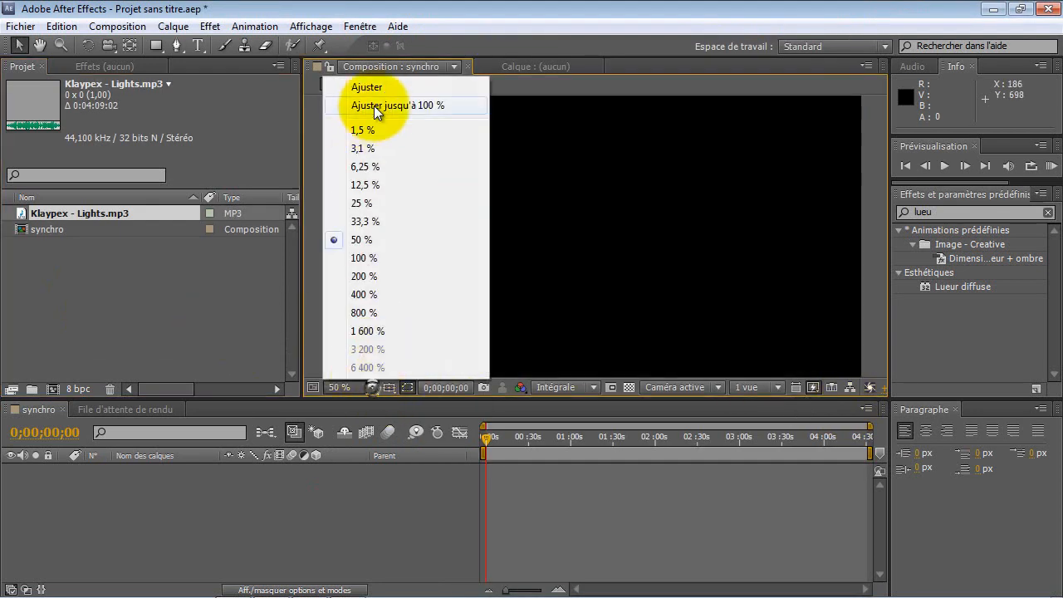
left_click(367, 86)
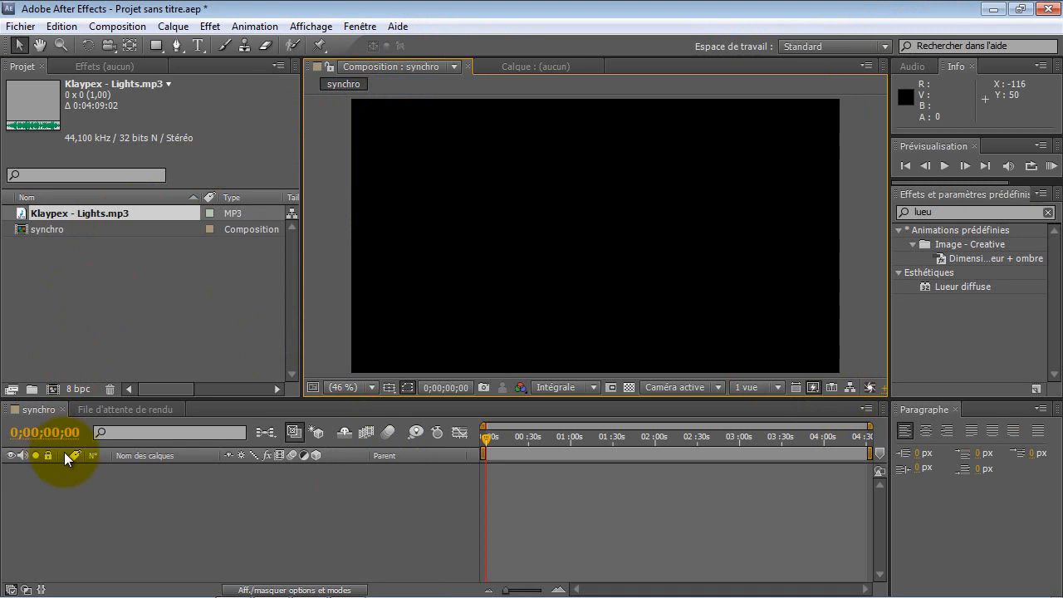
Add Klaypex - Lights.mp3 as a layer in the synchro timeline and move the current time to 0;01;10;50.
left_click_drag(60, 207, 116, 231)
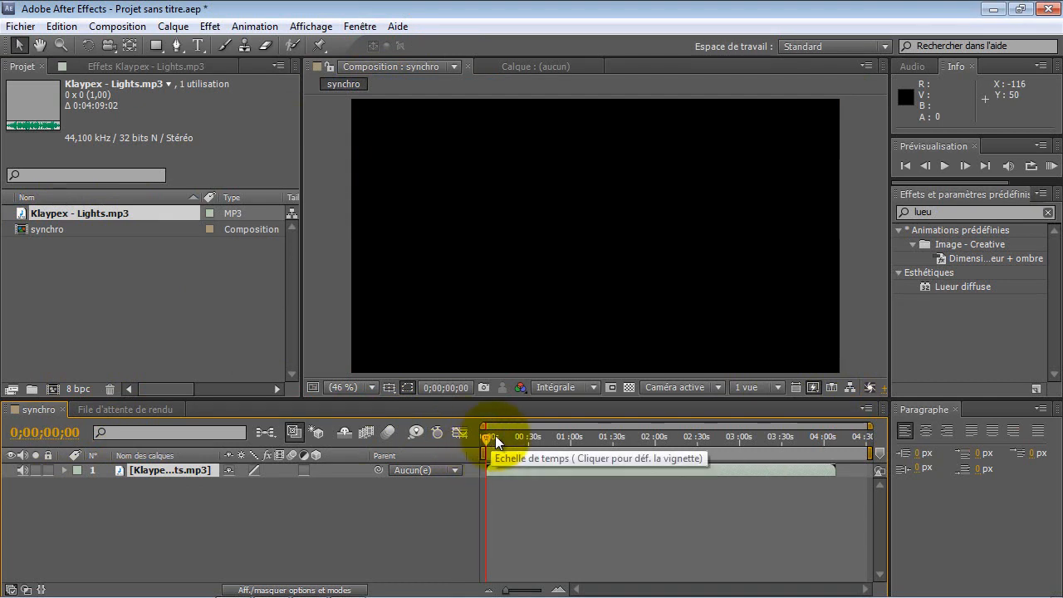
left_click(583, 435)
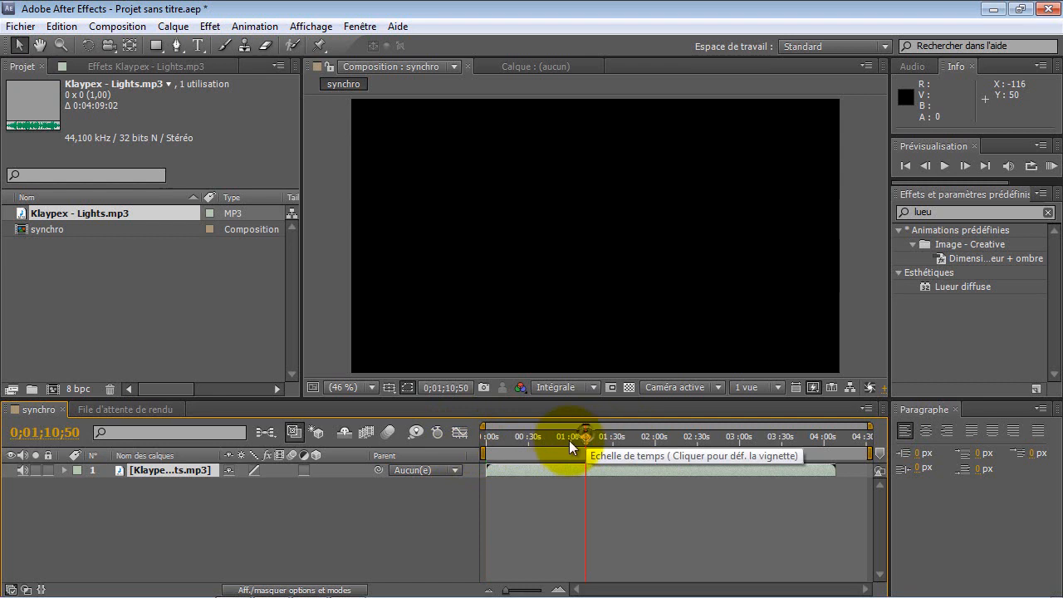
left_click(264, 504)
Apply the Basses/Aigus audio effect to the Klaypex - Lights.mp3 layer.
left_click(190, 477)
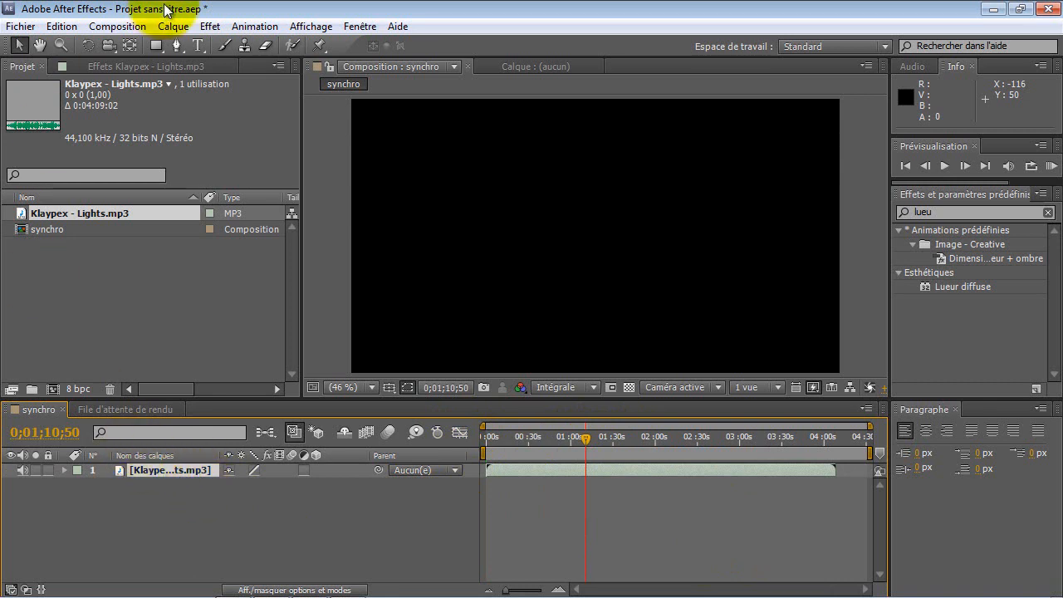
left_click(202, 30)
mouse_move(252, 104)
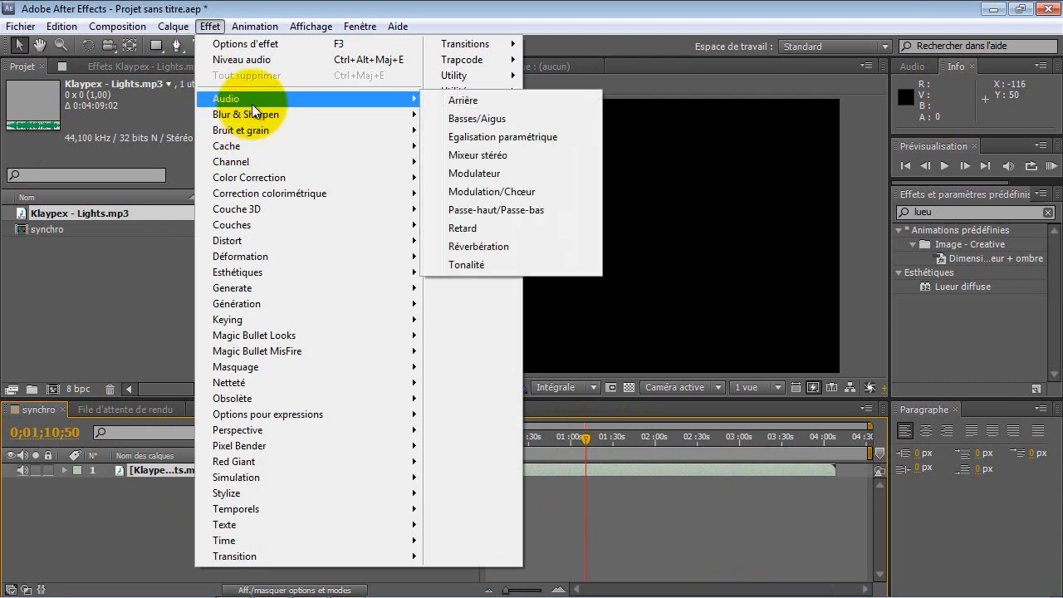
left_click(518, 121)
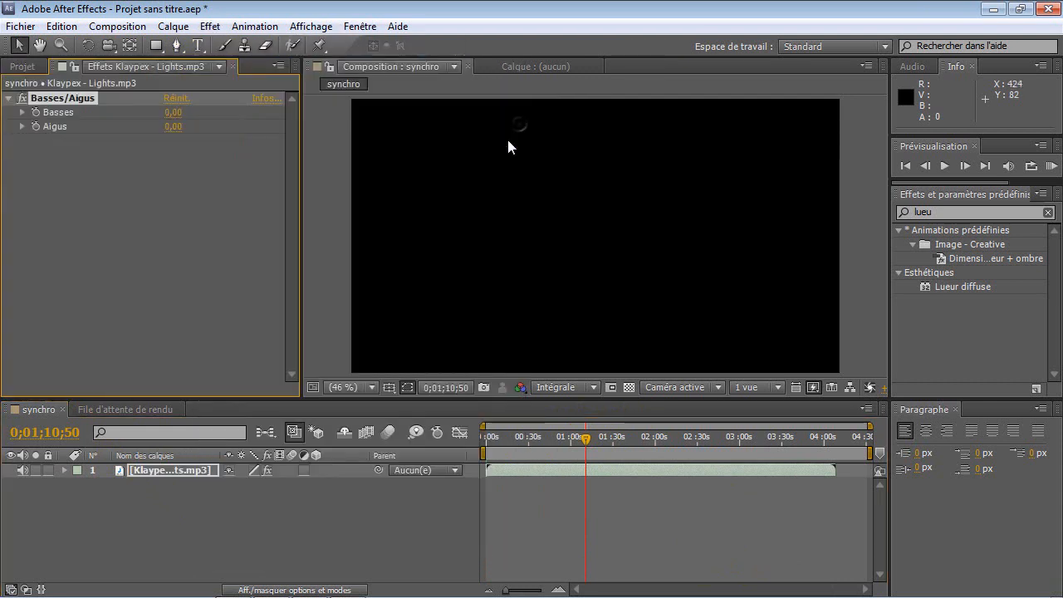
Set the Basses/Aigus effect's Basses to 100 and Aigus to -50.
left_click(173, 112)
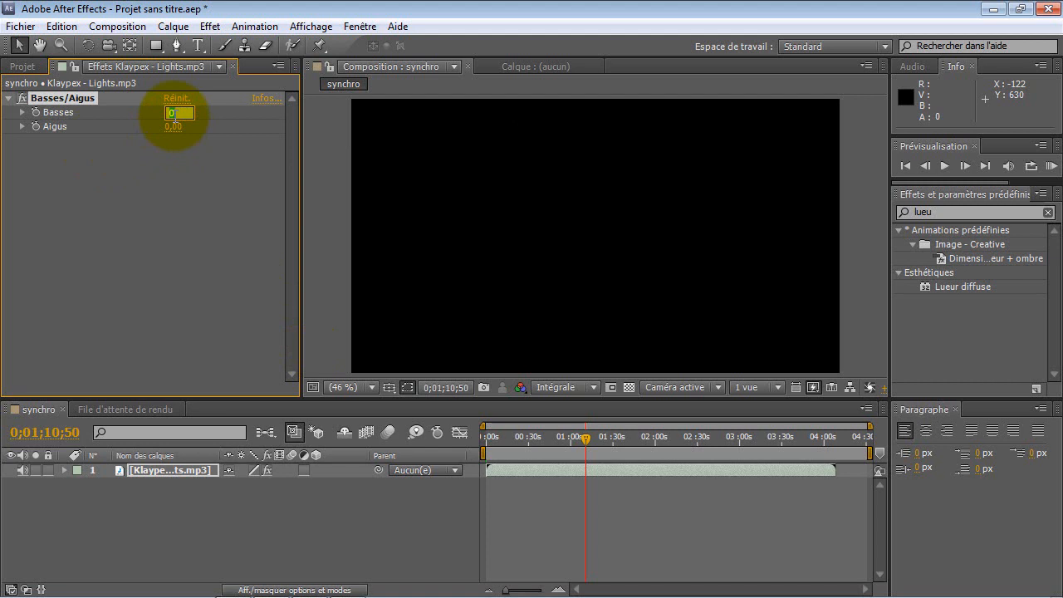
type("100")
key("Tab")
type("-50")
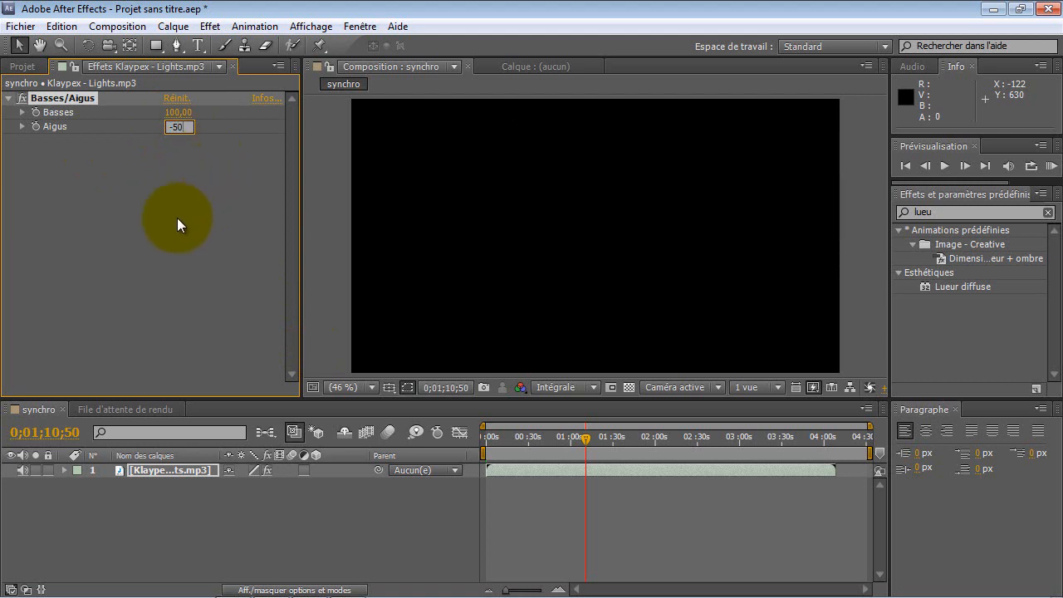
left_click(177, 217)
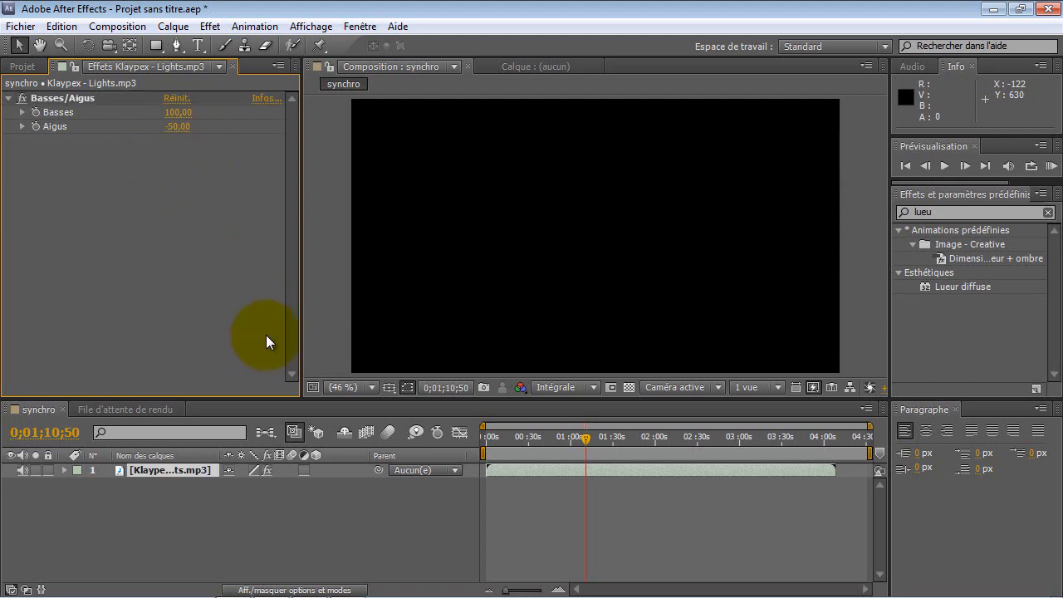
Convert the audio data of the Klaypex - Lights.mp3 layer into keyframes.
left_click(556, 471)
mouse_move(584, 439)
left_mouse_down()
mouse_move(546, 433)
mouse_move(565, 434)
left_mouse_up()
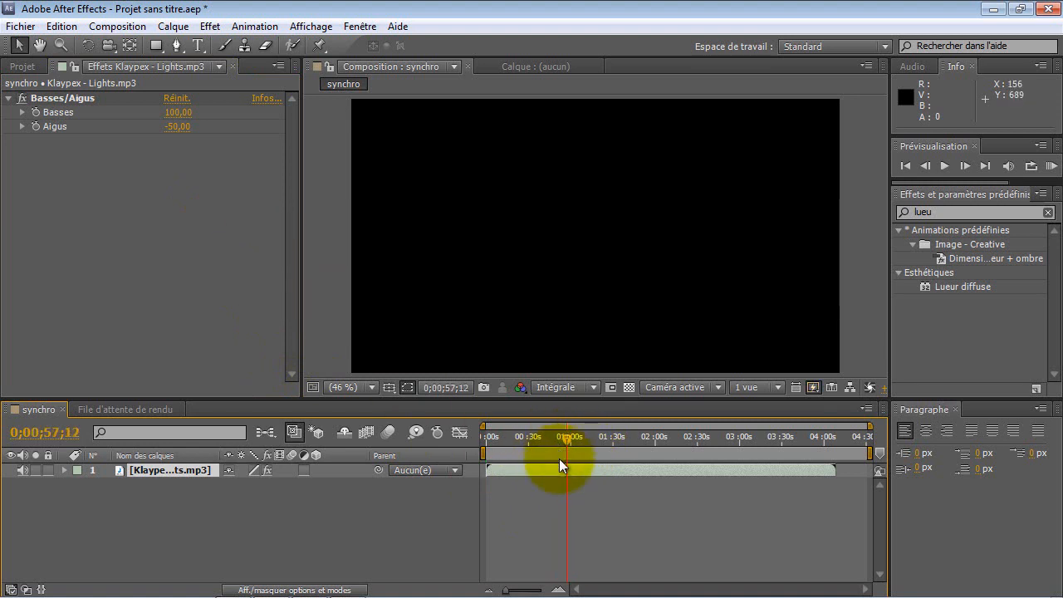
right_click(560, 466)
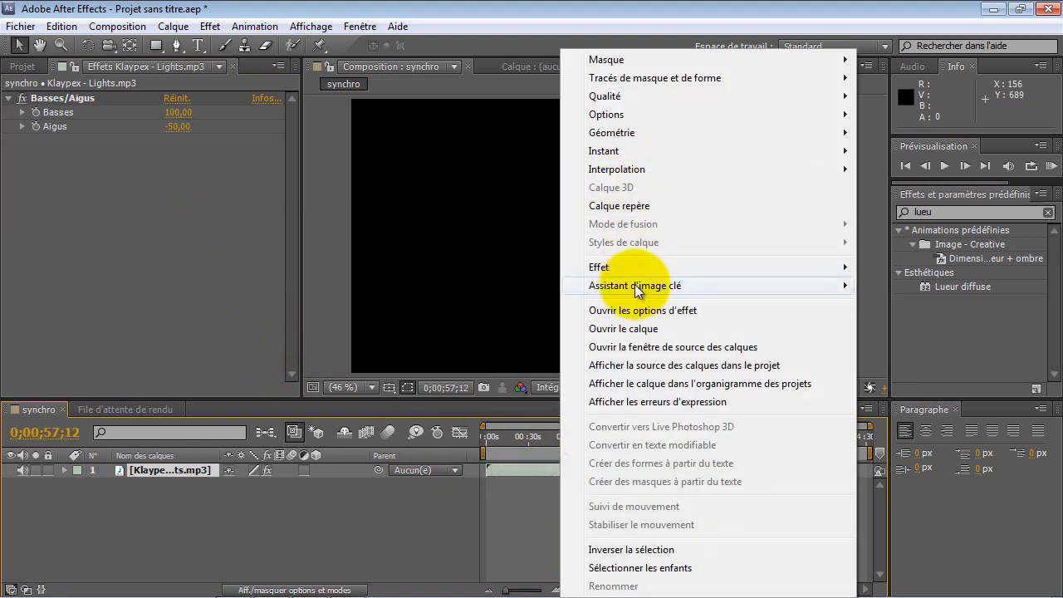
mouse_move(628, 265)
mouse_move(635, 288)
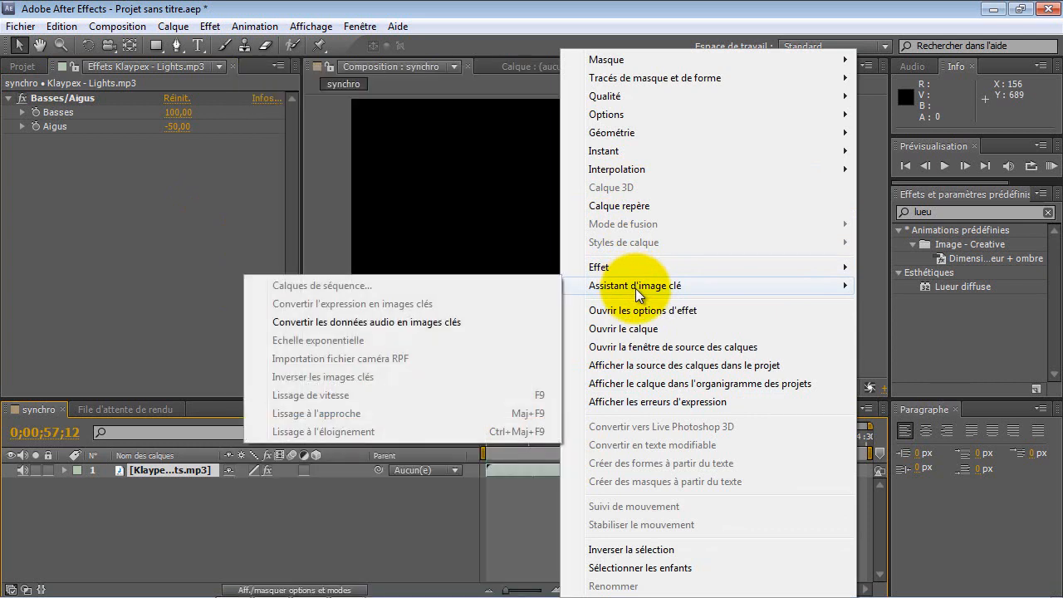
left_click(393, 322)
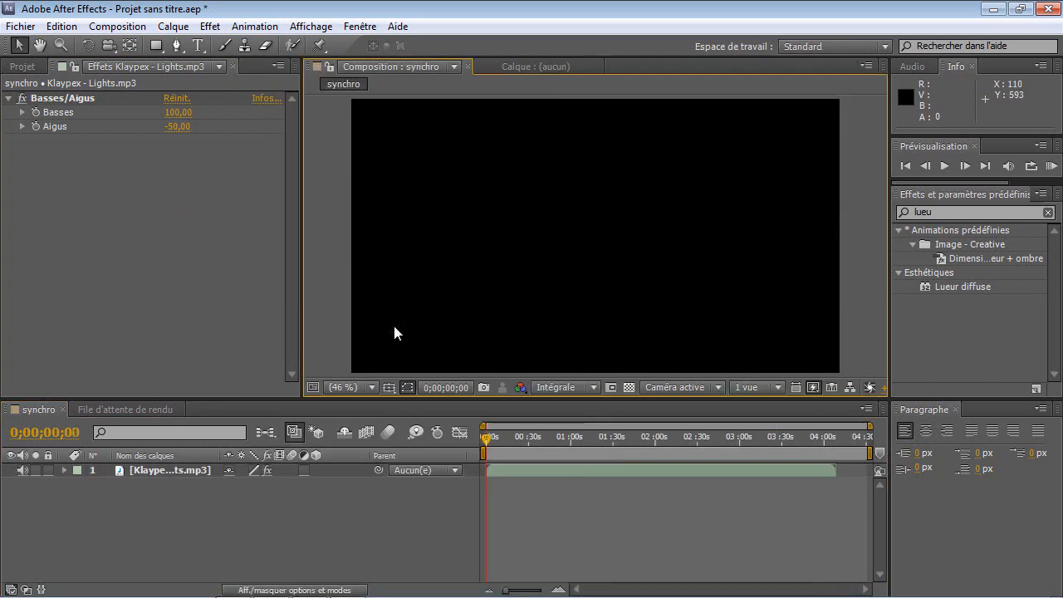
right_click(513, 470)
mouse_move(608, 287)
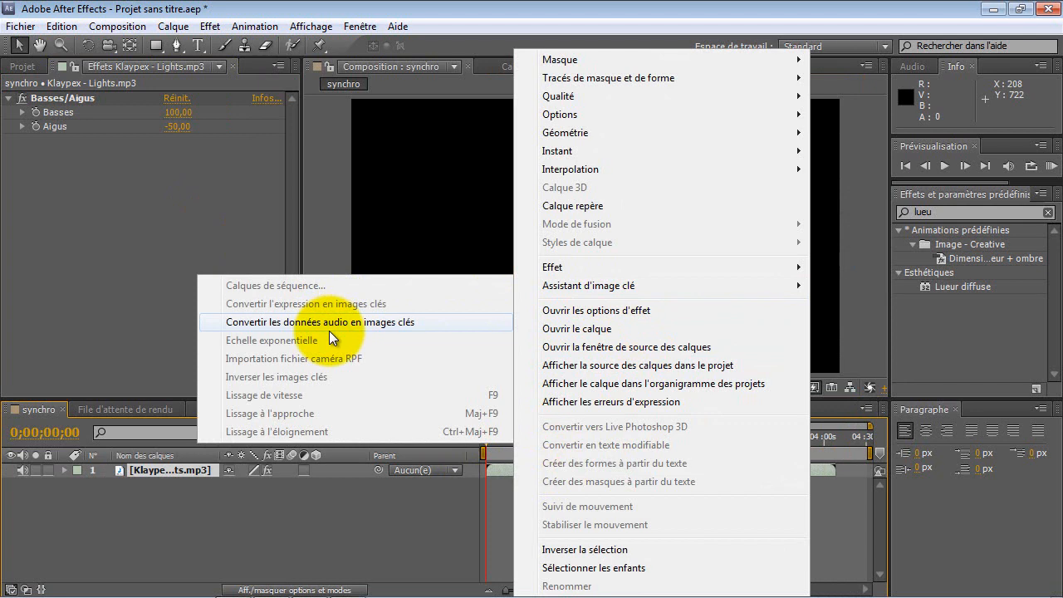
left_click(329, 324)
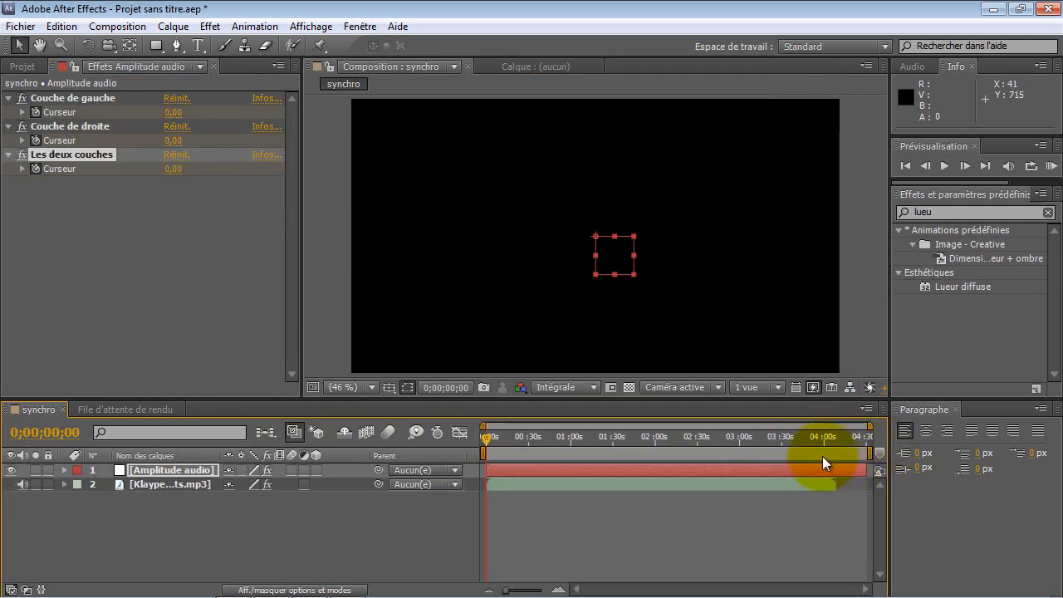
left_click(857, 453)
left_click_drag(868, 452, 813, 454)
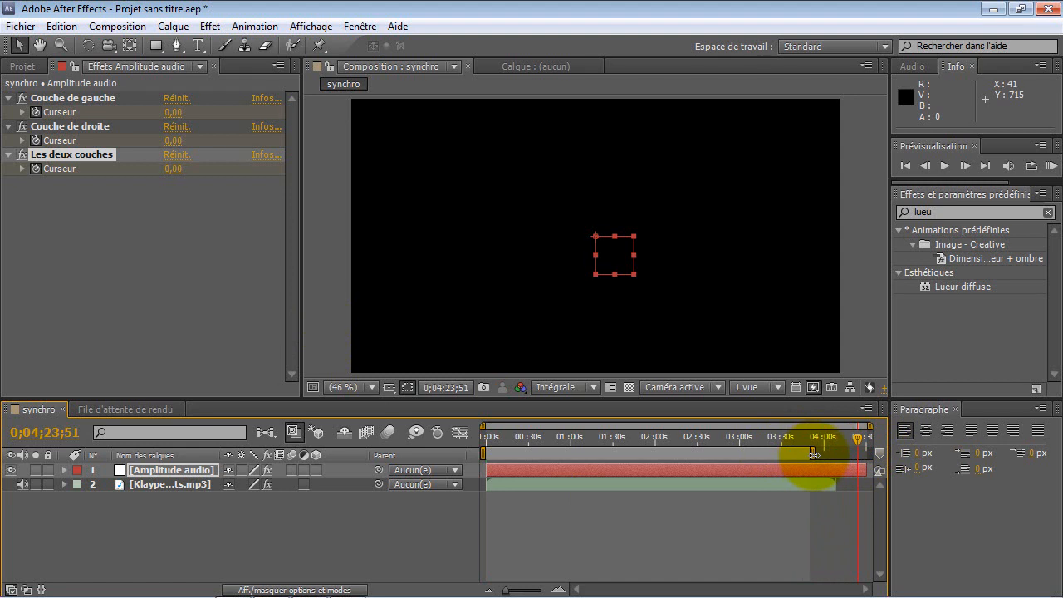
left_click(172, 468)
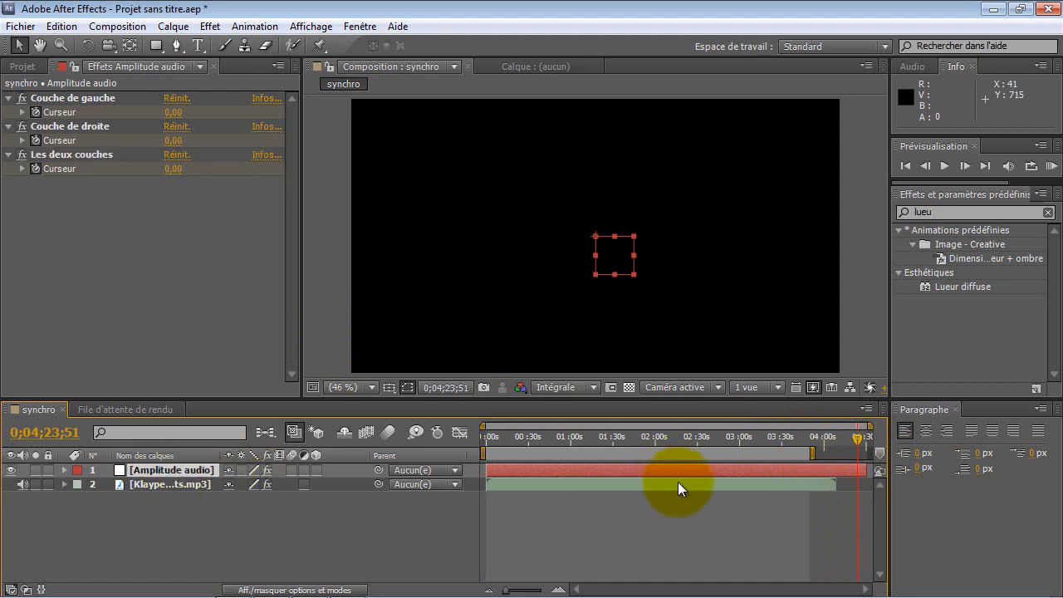
left_click_drag(813, 454, 836, 437)
Split the Amplitude audio layer at 0;04;08;32, where the music ends, and delete the part after it.
left_click(834, 437)
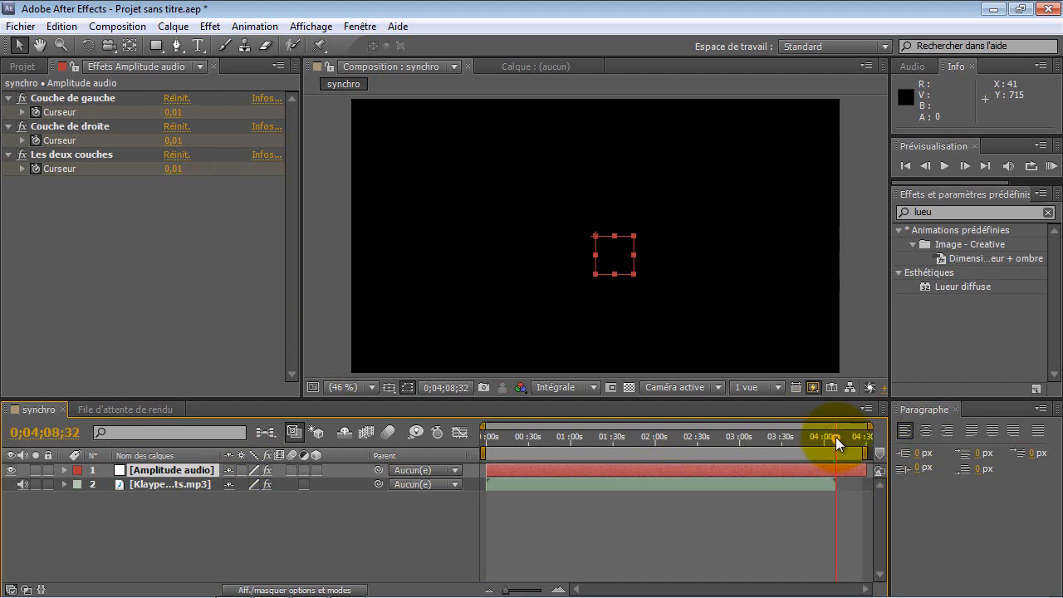
key("ctrl+shift+d")
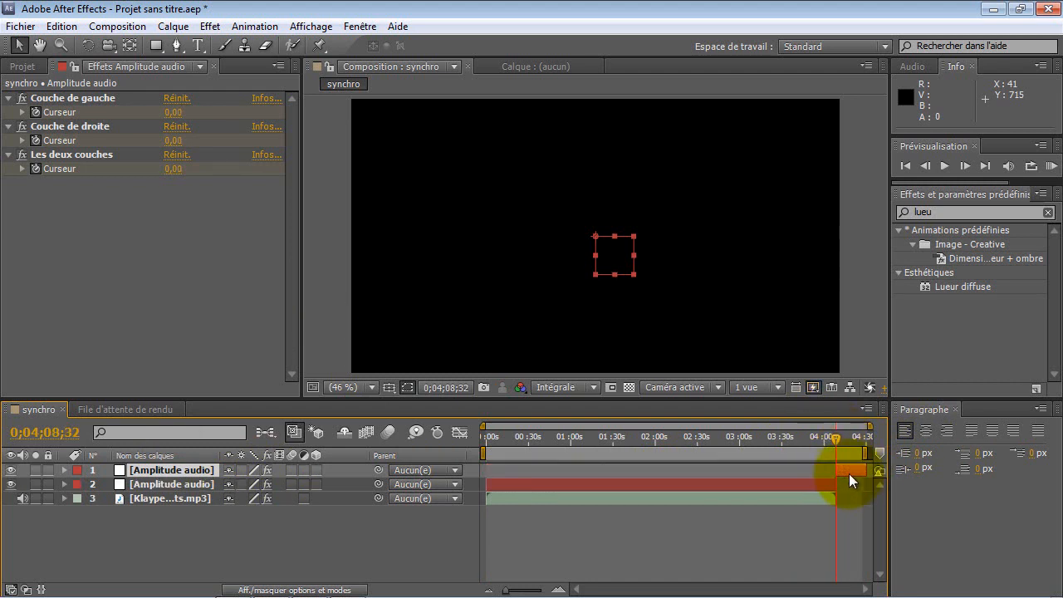
key("Delete")
left_click(825, 472)
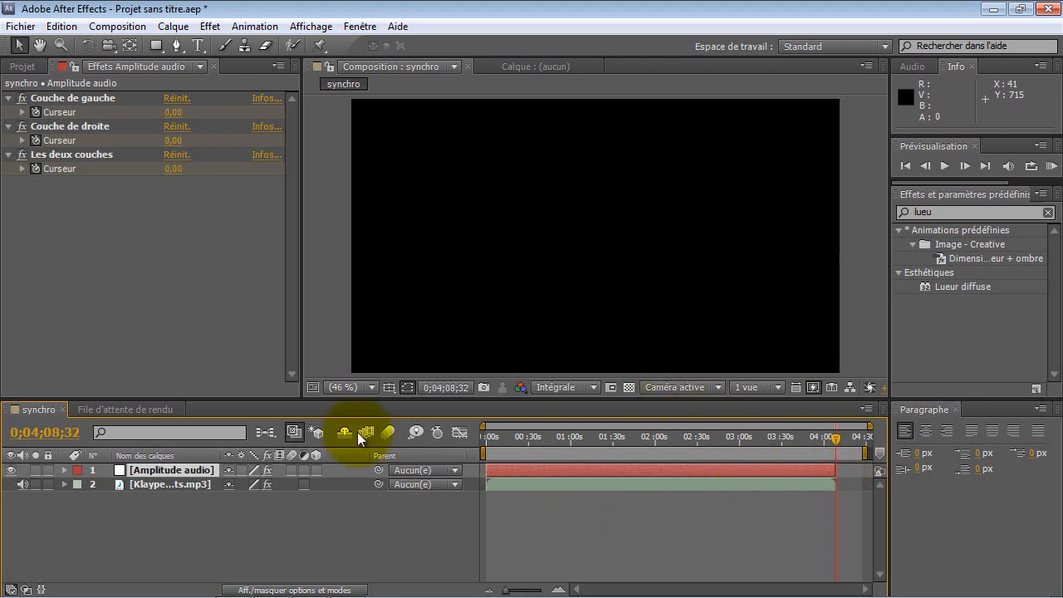
Delete the Couche de droite and Couche de gauche effects from the Amplitude audio layer.
left_click(71, 125)
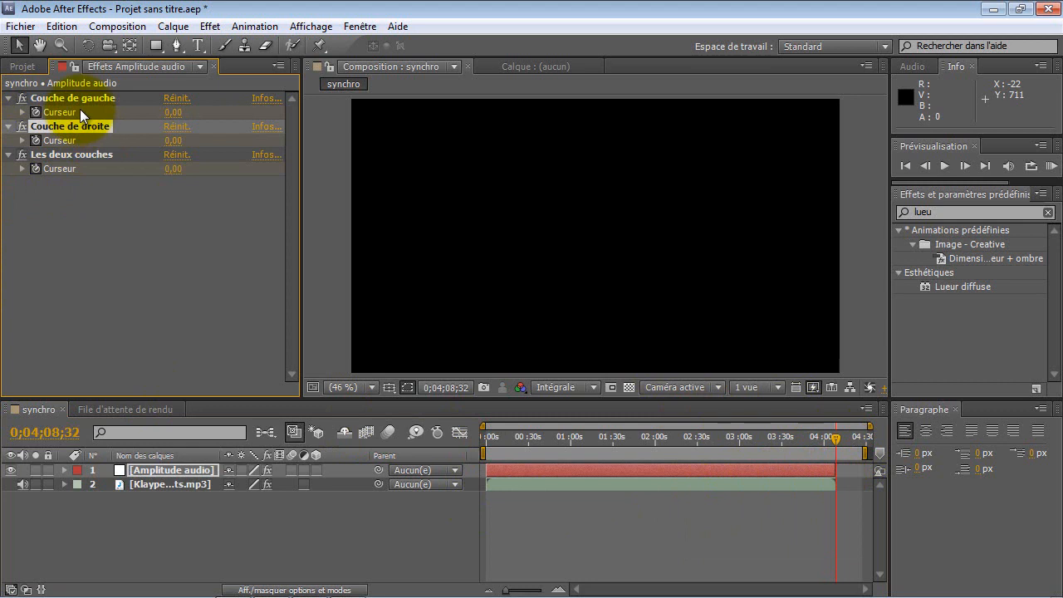
key("Delete")
left_click(83, 99)
key("Delete")
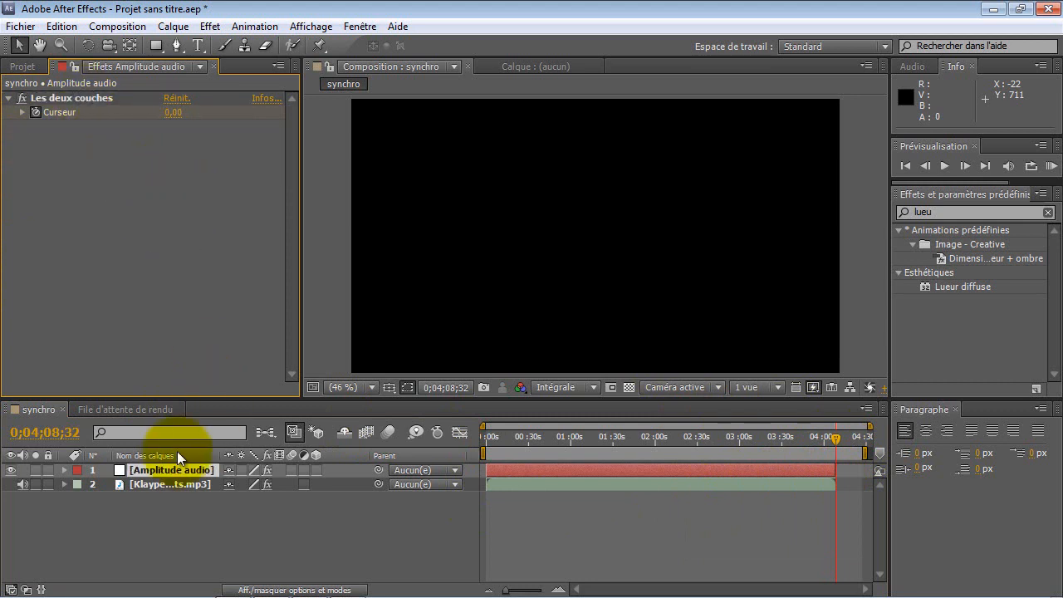
Reveal the Curseur keyframes of Les deux couches on the Amplitude audio layer and move the current time to 0;00;12;40.
left_click(160, 481)
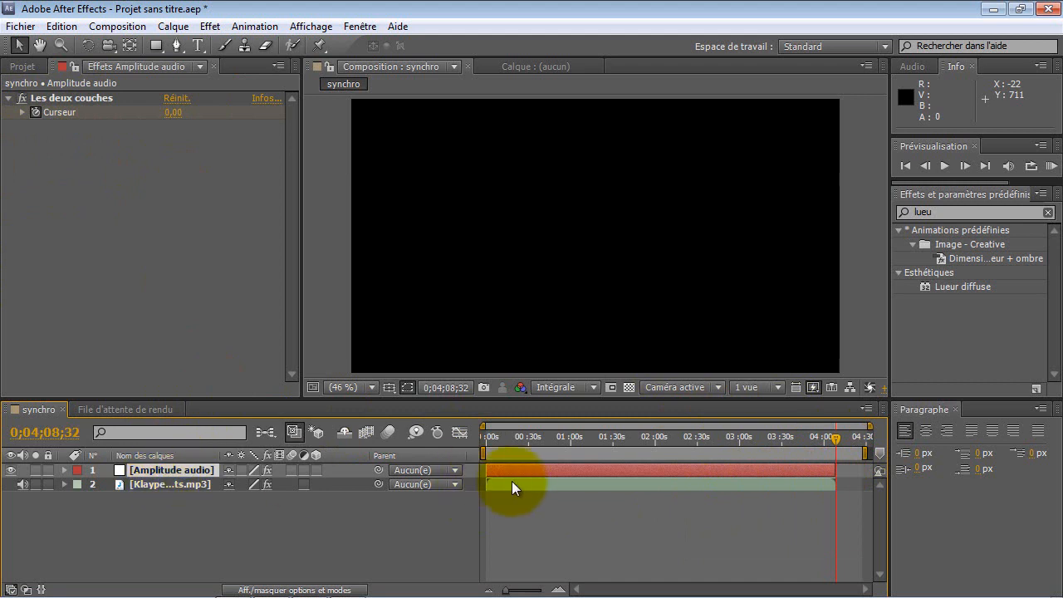
key("e")
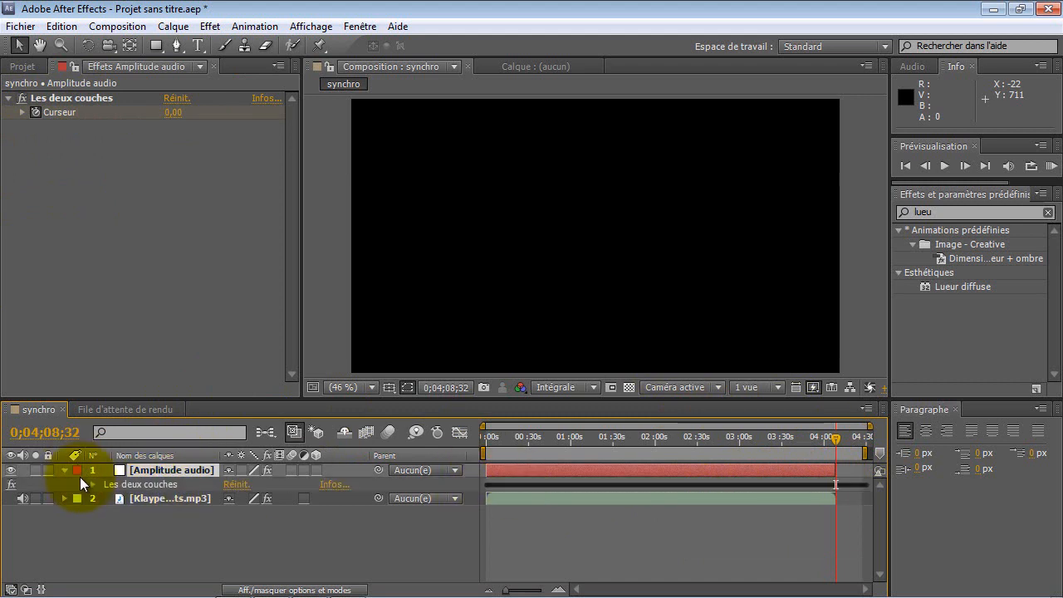
left_click(93, 483)
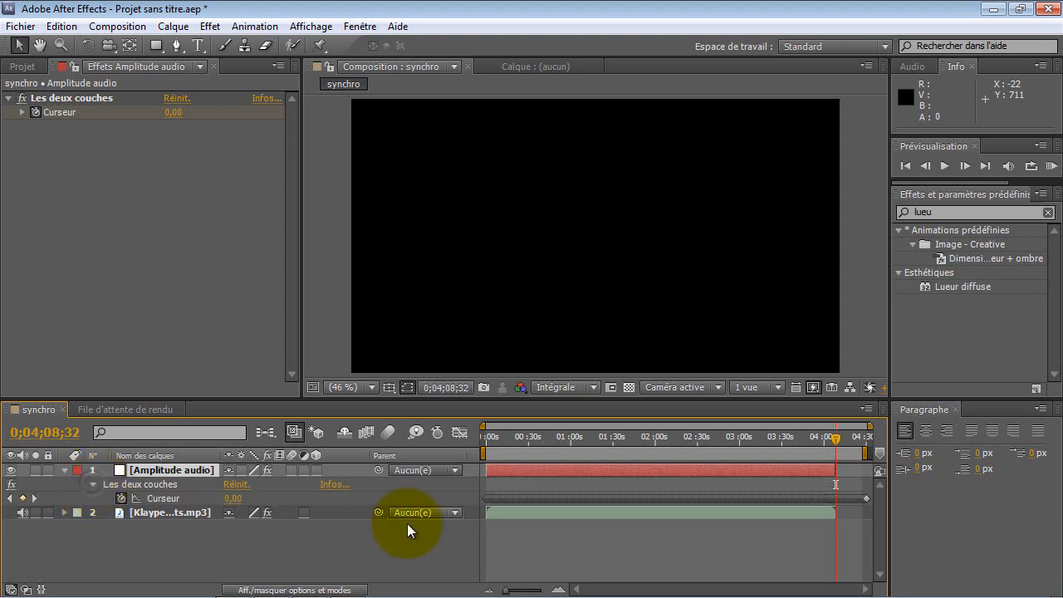
left_click_drag(508, 439, 531, 440)
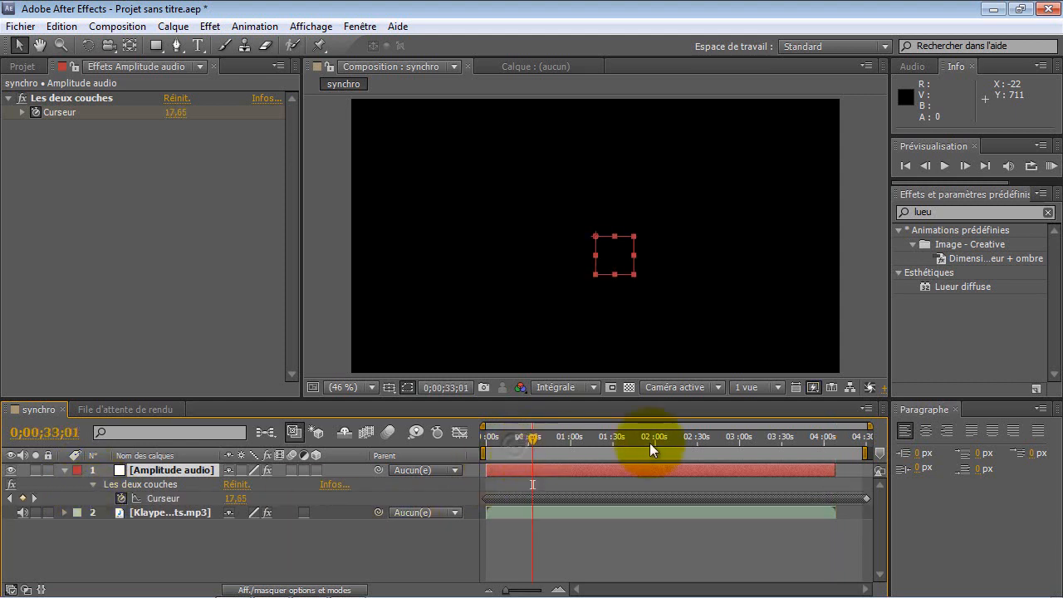
left_click_drag(854, 425, 734, 437)
left_click_drag(486, 425, 545, 442)
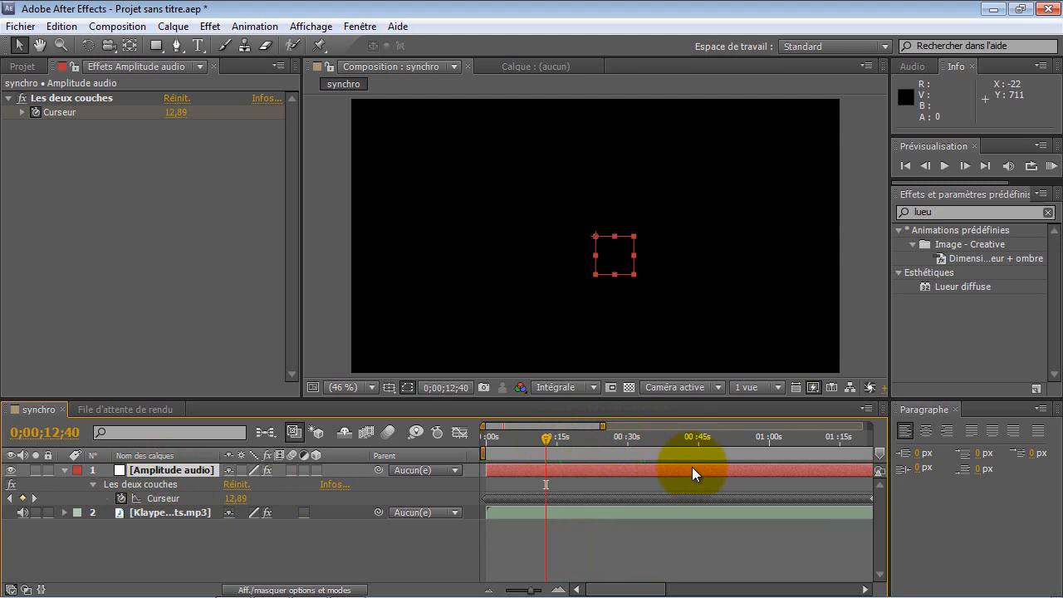
Create a white 1280 x 720 px solid named Optical Flares.
key("ctrl+y")
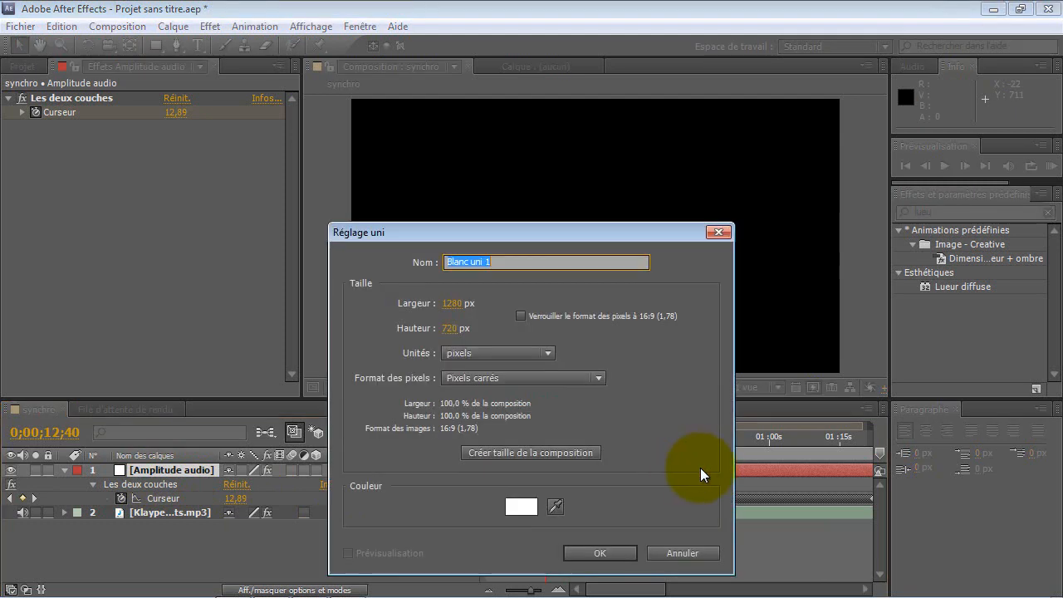
type("Opti")
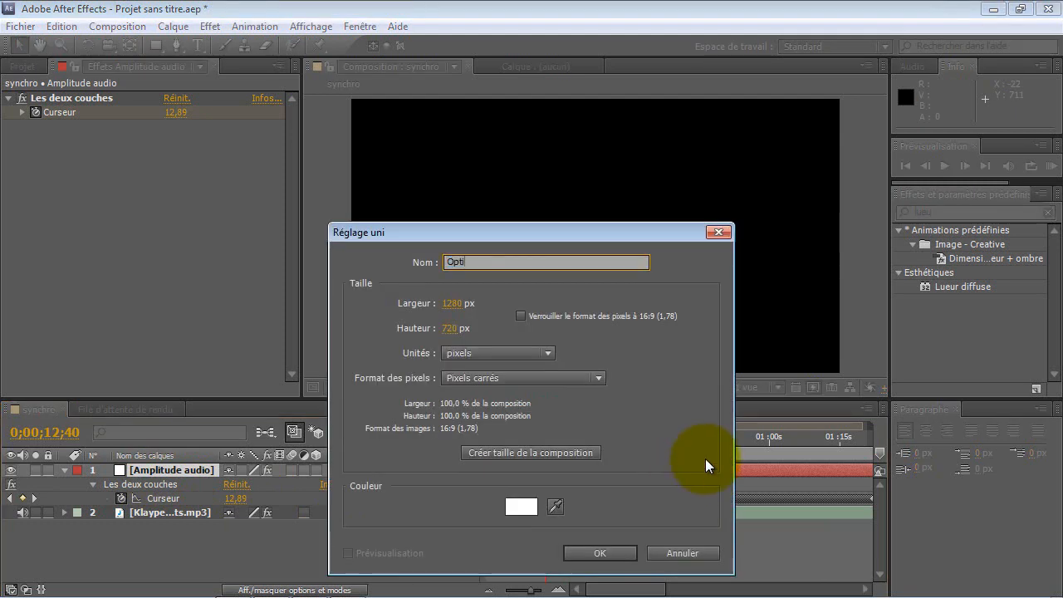
type("cal Flares")
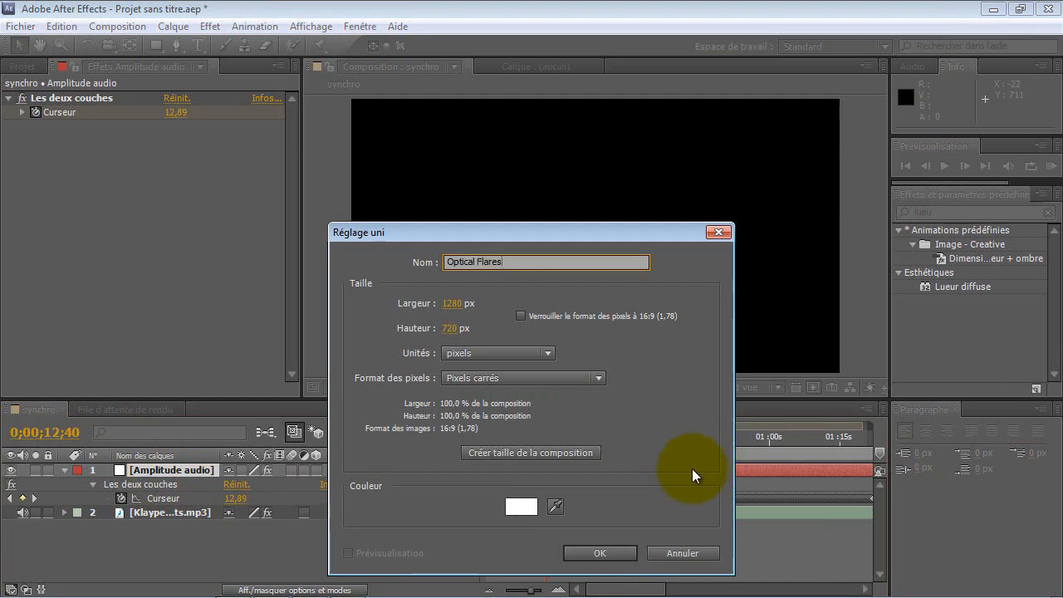
left_click(521, 505)
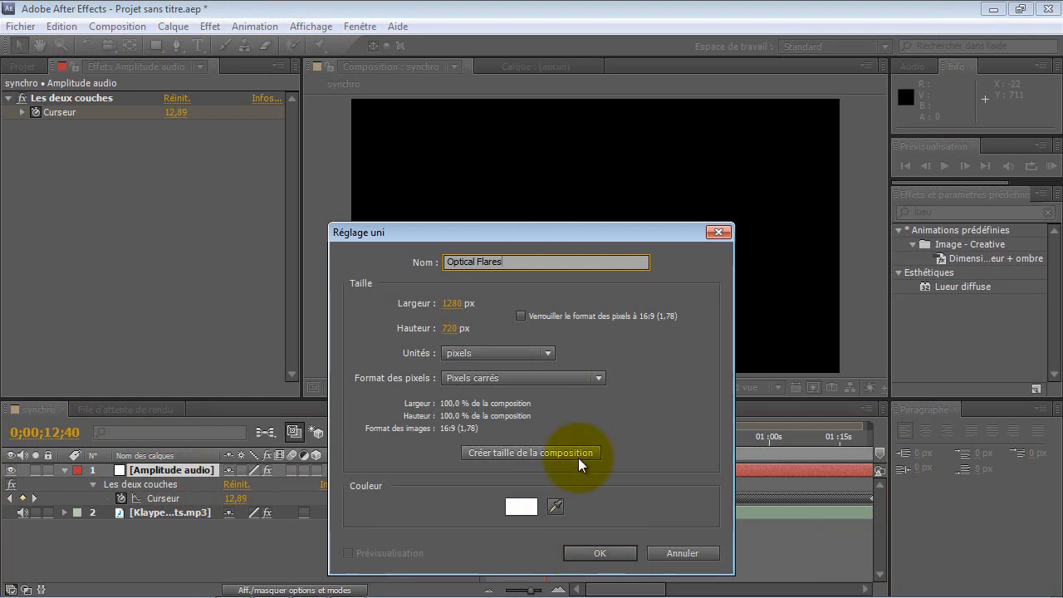
left_click(599, 550)
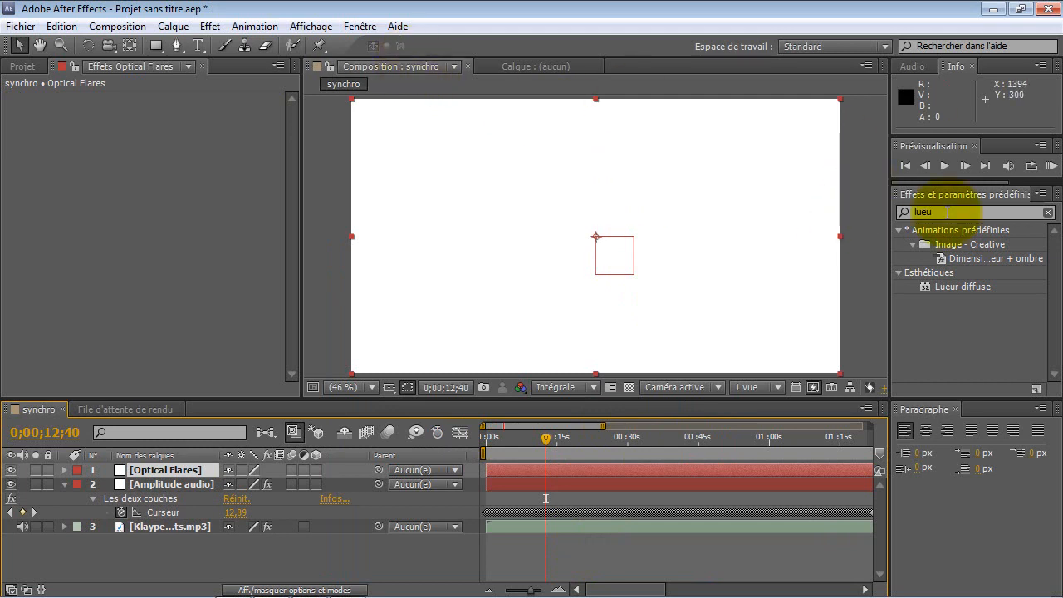
Find the Optical Flares effect and apply it to the Optical Flares solid.
left_click(909, 211)
type("otpical fla")
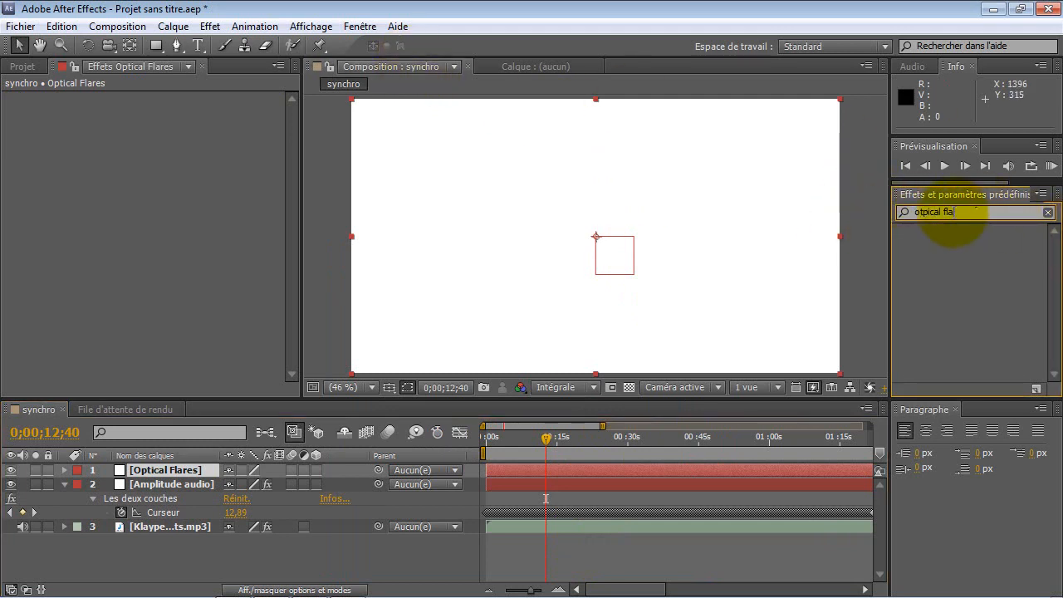
left_click_drag(977, 210, 851, 217)
type("optic")
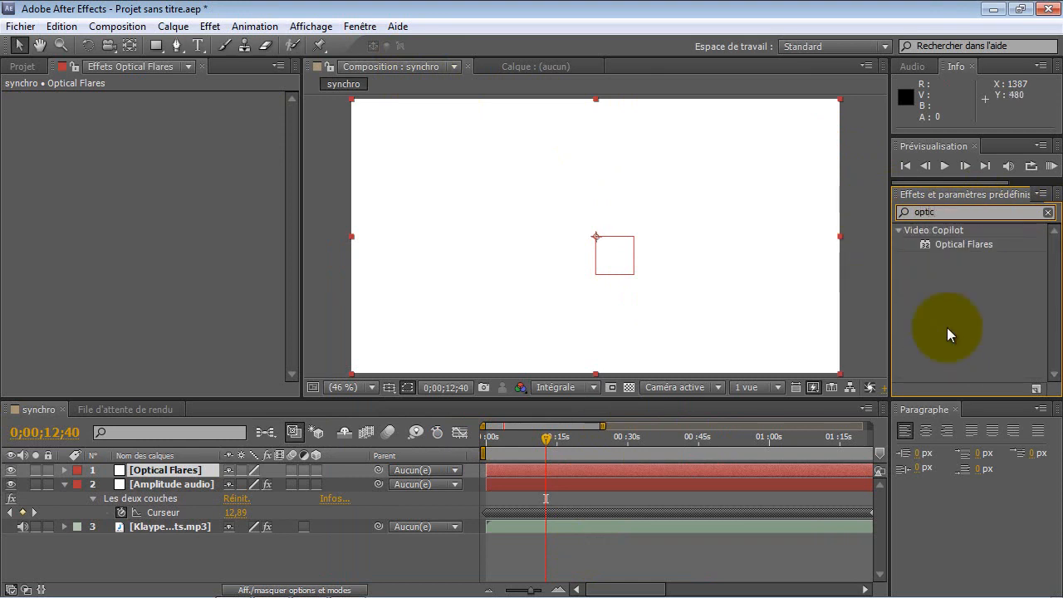
double_click(977, 244)
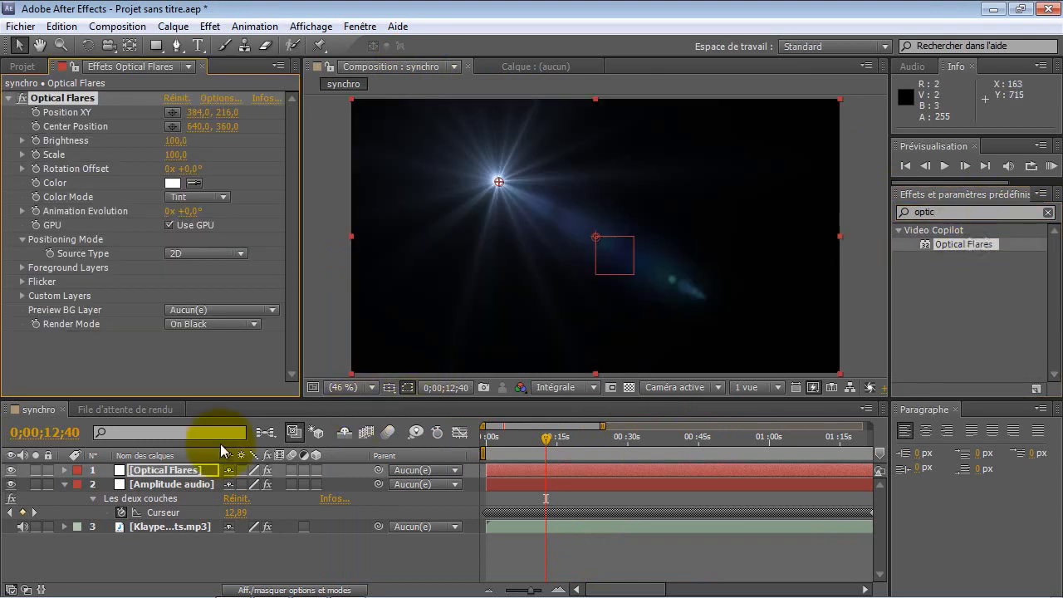
Rename the Amplitude audio layer as basse.
left_click(166, 484)
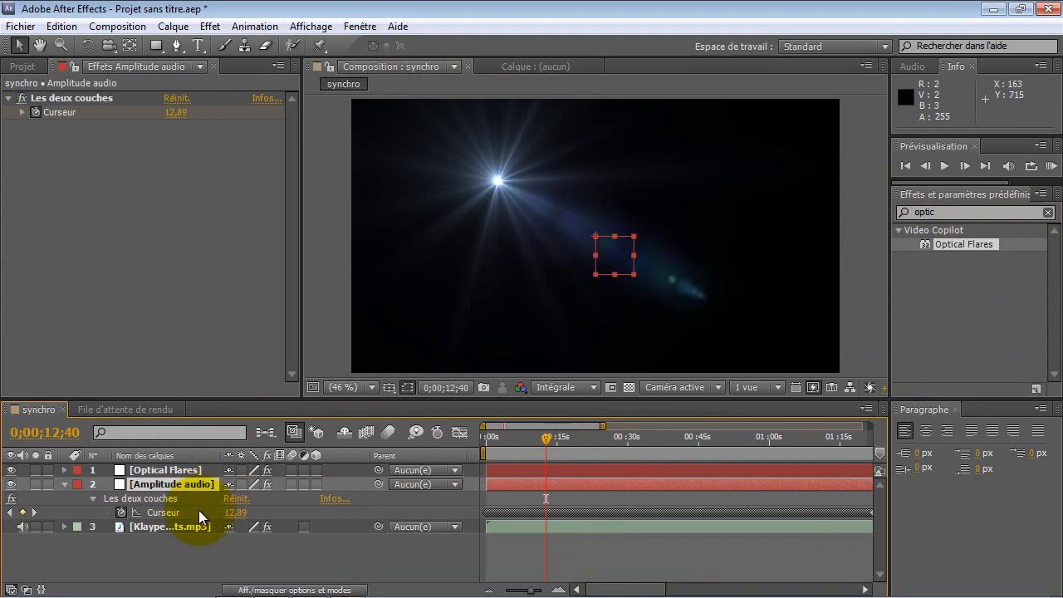
key("Return")
type("basse")
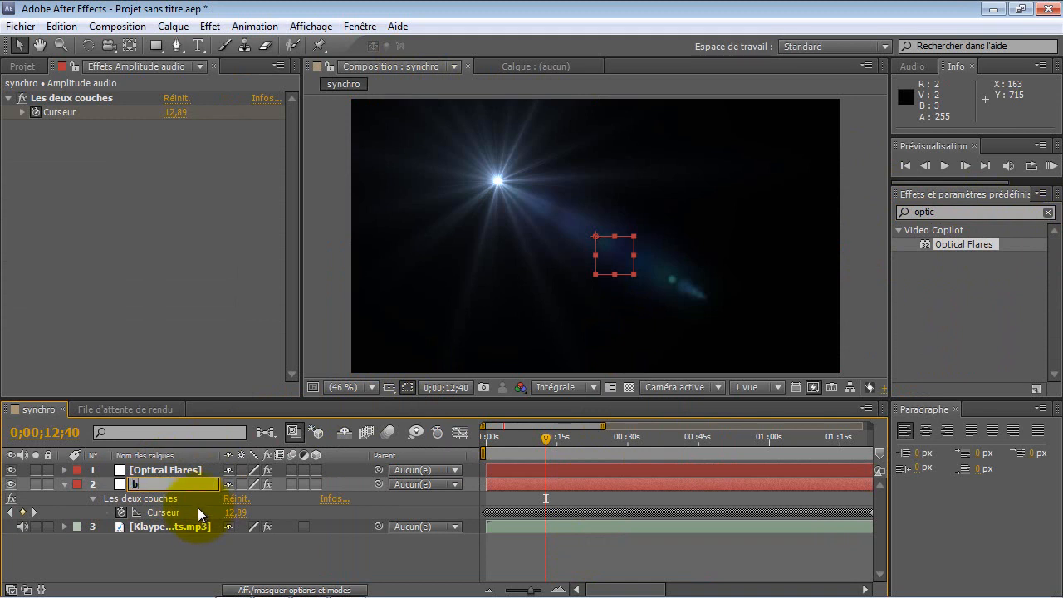
key("Return")
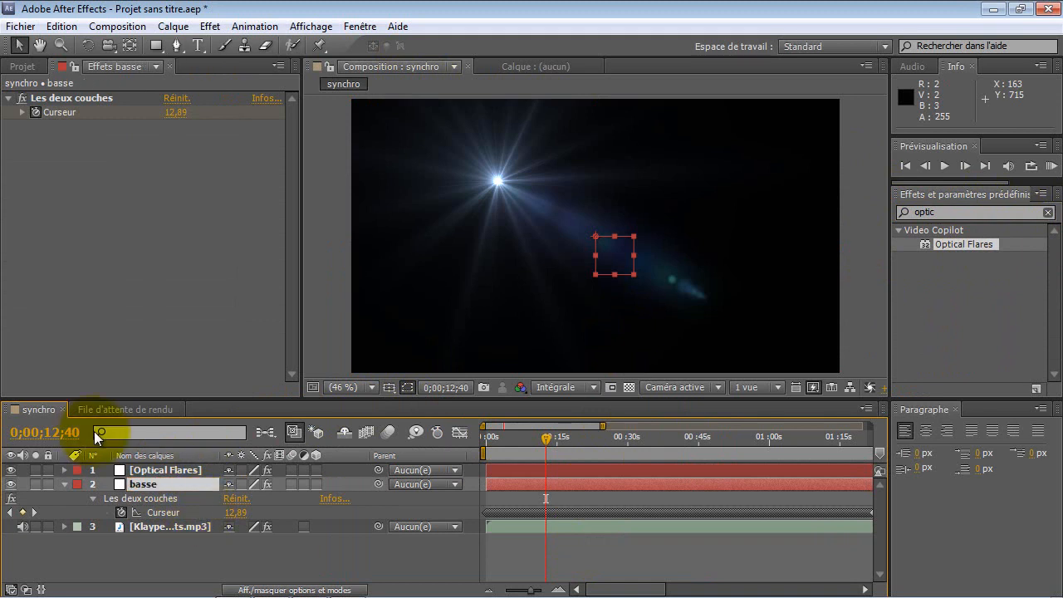
Rename the Optical Flares layer as Optical Flares haut.
left_click(174, 469)
key("Return")
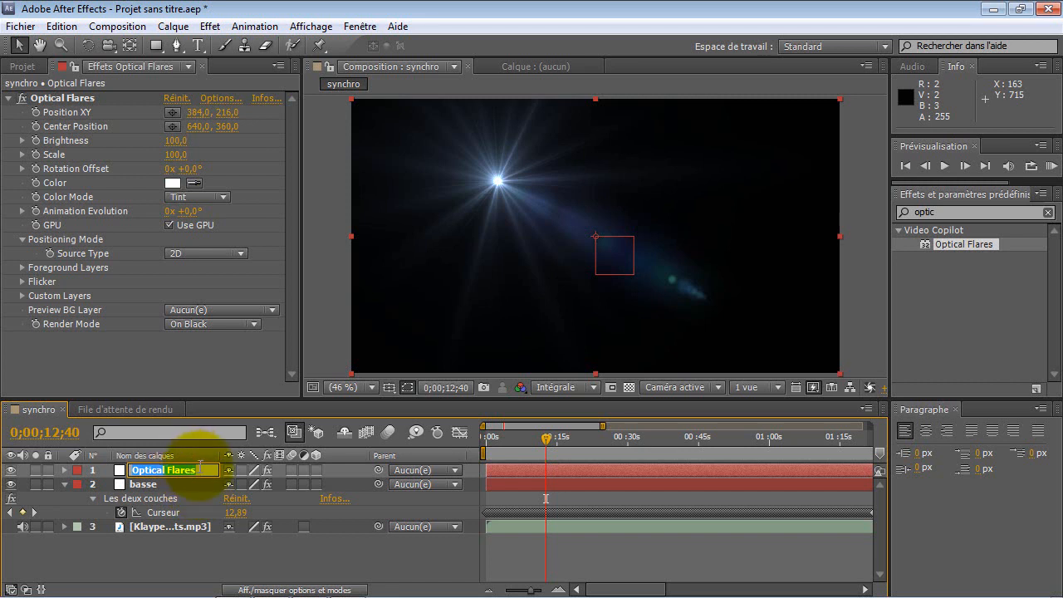
left_click(196, 469)
type("haut")
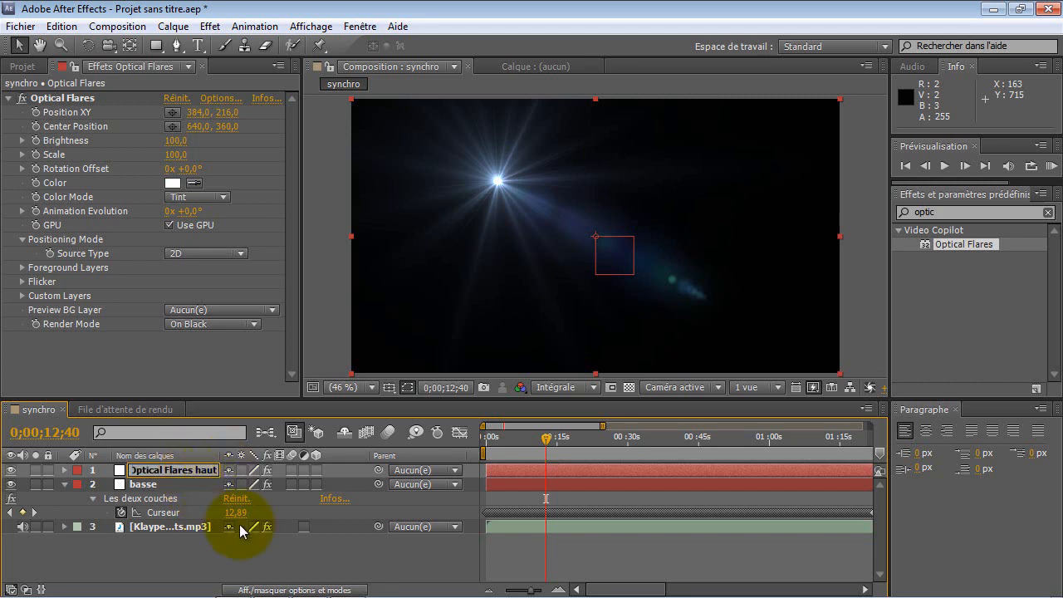
left_click(230, 570)
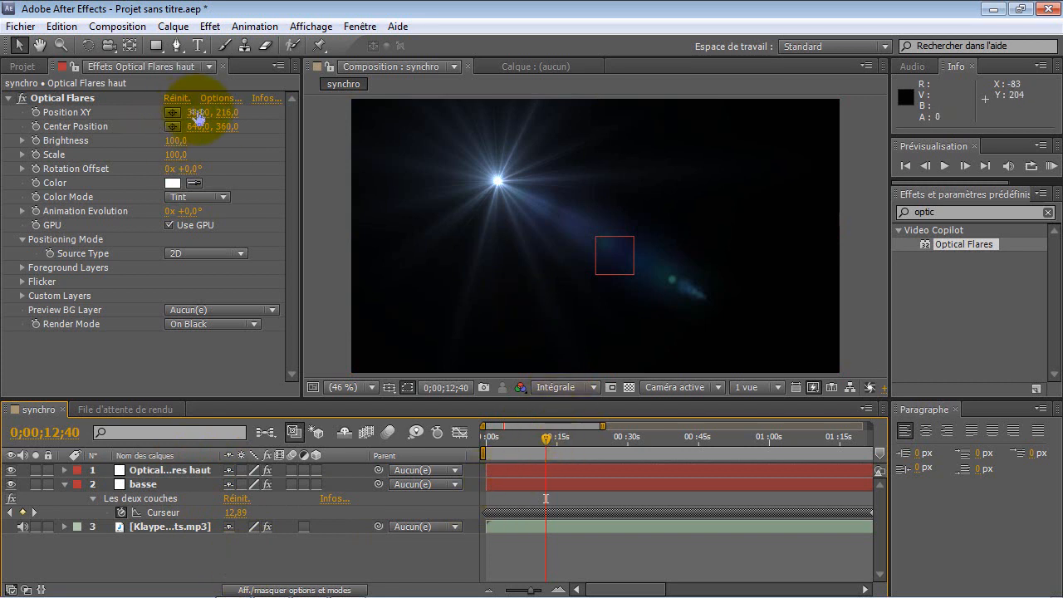
Move the flare's Position XY to about 640,6, -29,8, just above the top centre of the frame.
left_click_drag(197, 114, 280, 110)
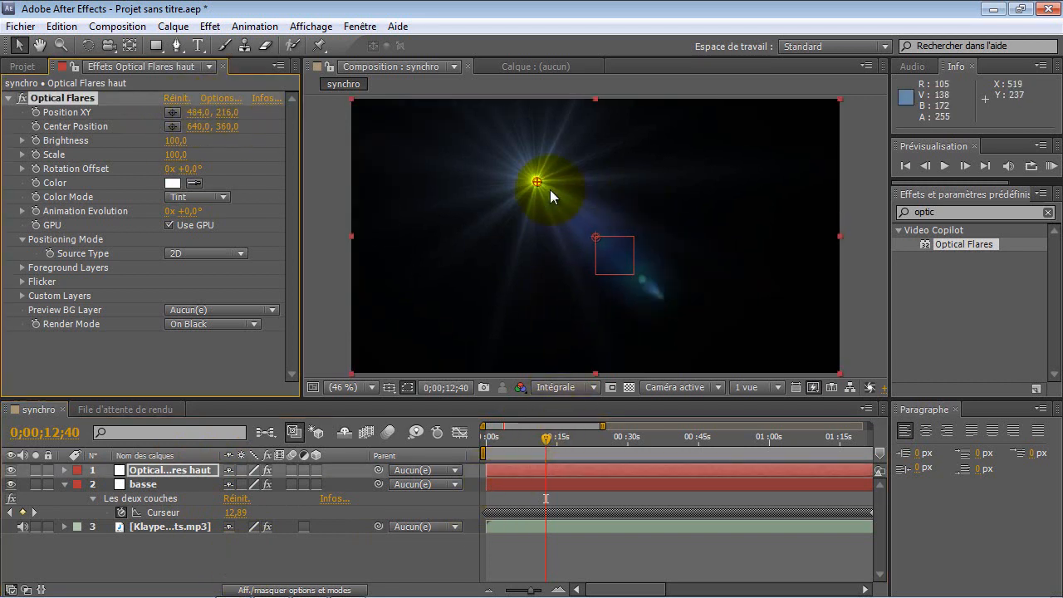
left_click_drag(537, 185, 597, 86)
Open the Optical Flares options in a maximized window and look through the Light folder of the preset browser.
left_click(218, 98)
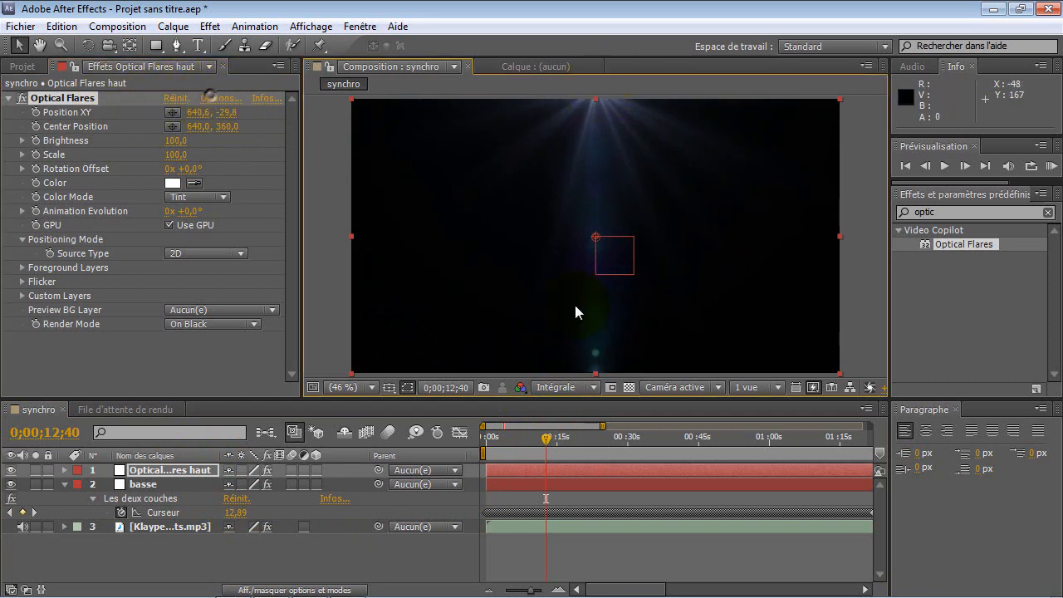
left_click(846, 417)
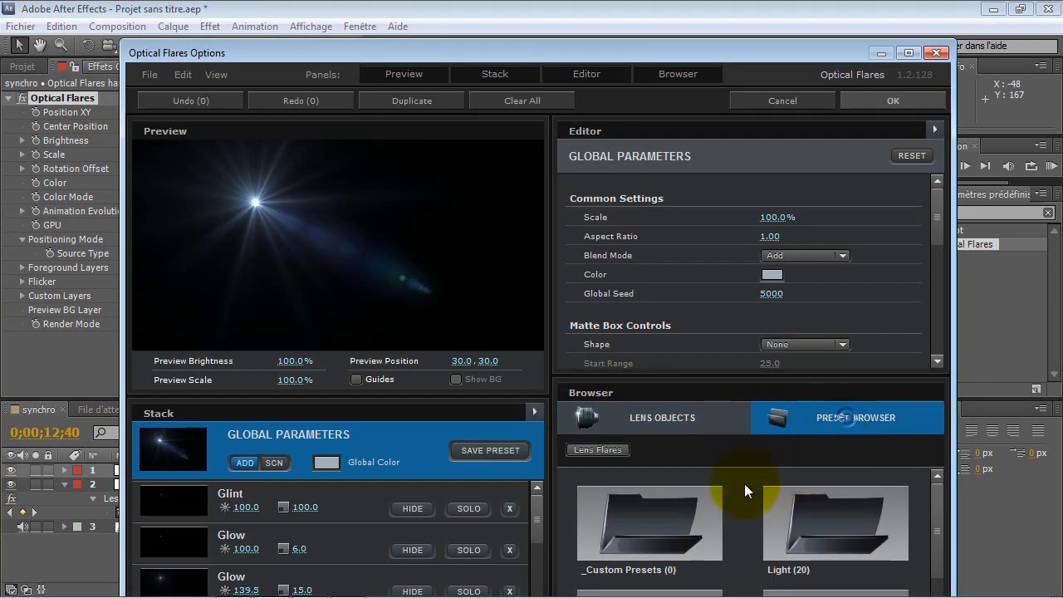
left_click(803, 534)
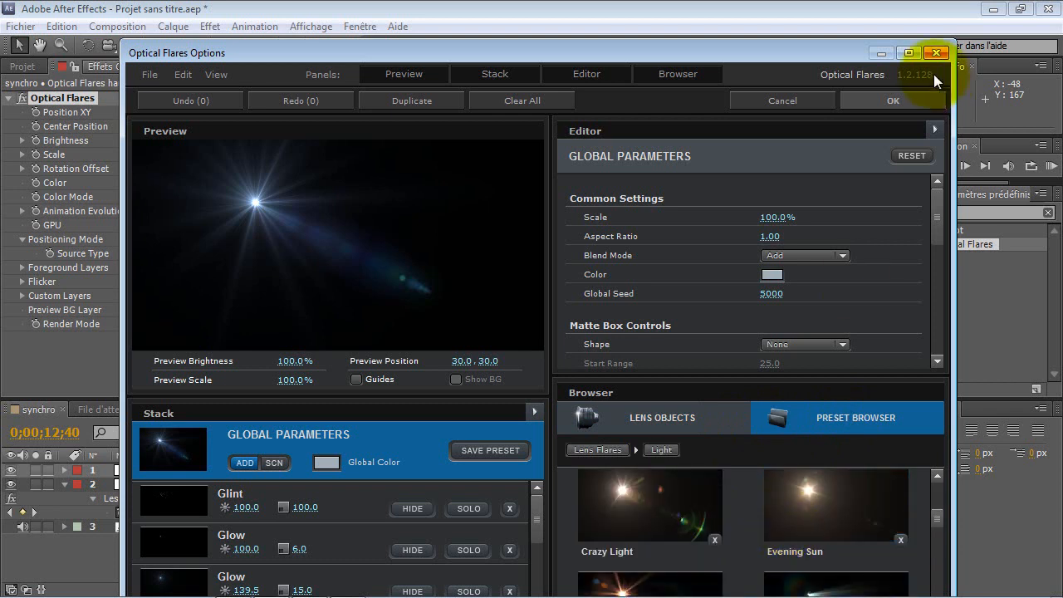
left_click(909, 53)
scroll(849, 507, "down", 5)
scroll(849, 508, "down", 2)
scroll(847, 501, "up", 10)
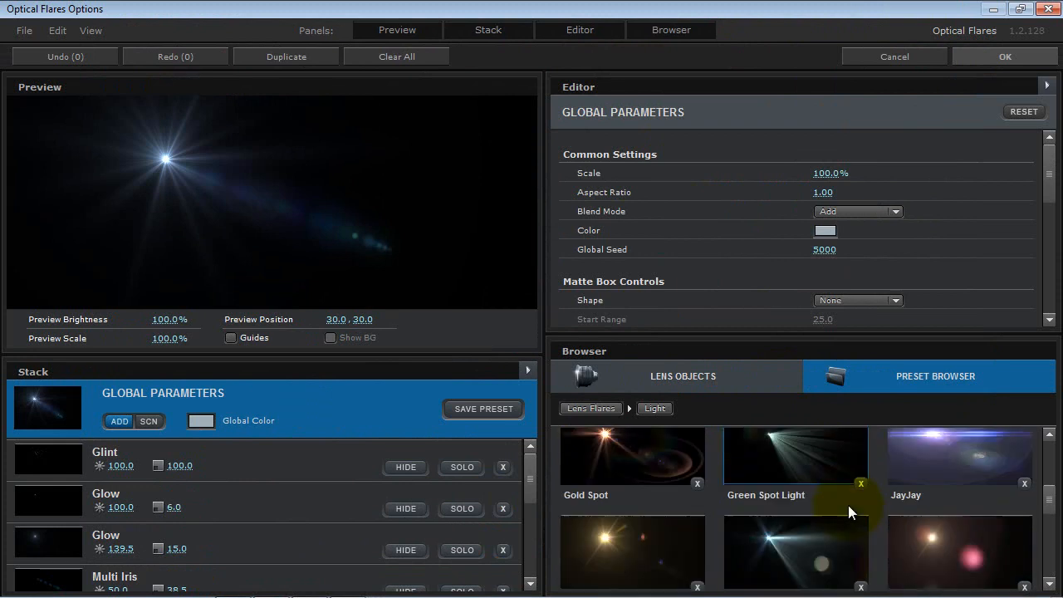
Look through the flare presets in the Motion Graphics folder of the preset browser.
left_click(693, 500)
left_click(931, 501)
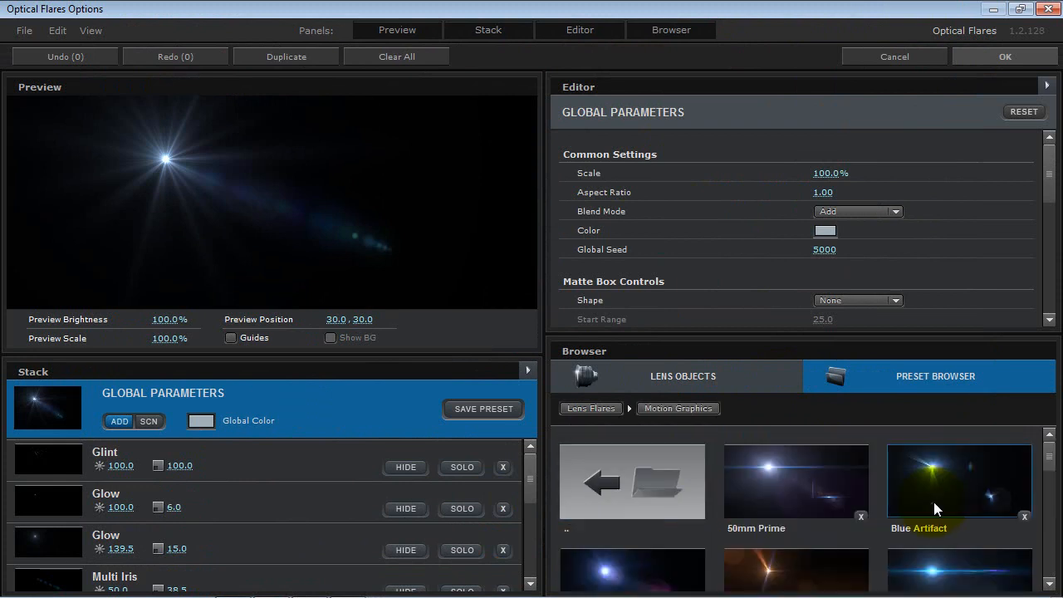
scroll(851, 524, "down", 1)
scroll(851, 524, "up", 1)
scroll(851, 524, "down", 3)
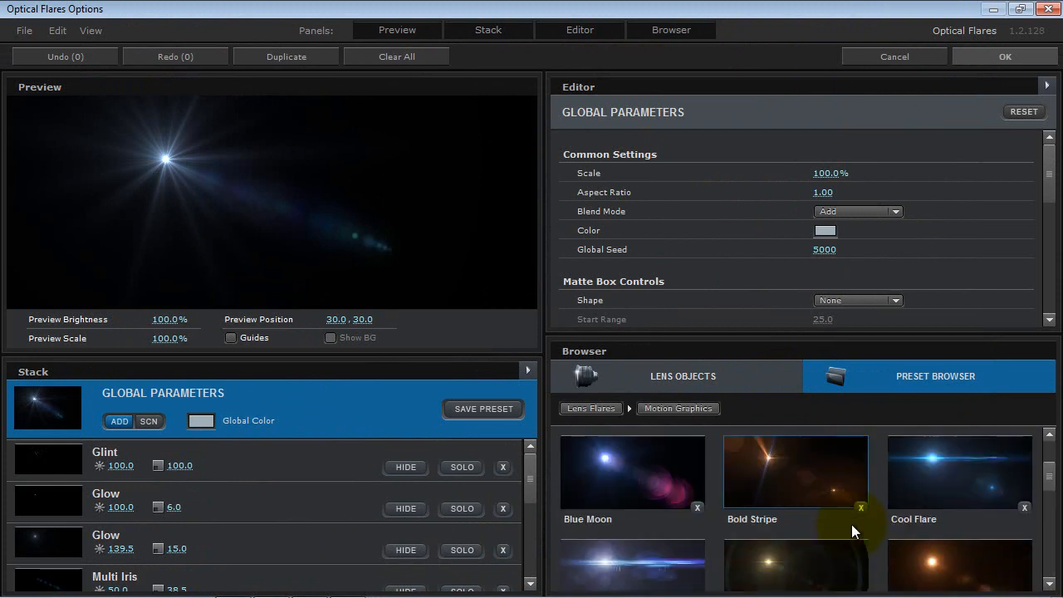
scroll(851, 524, "down", 4)
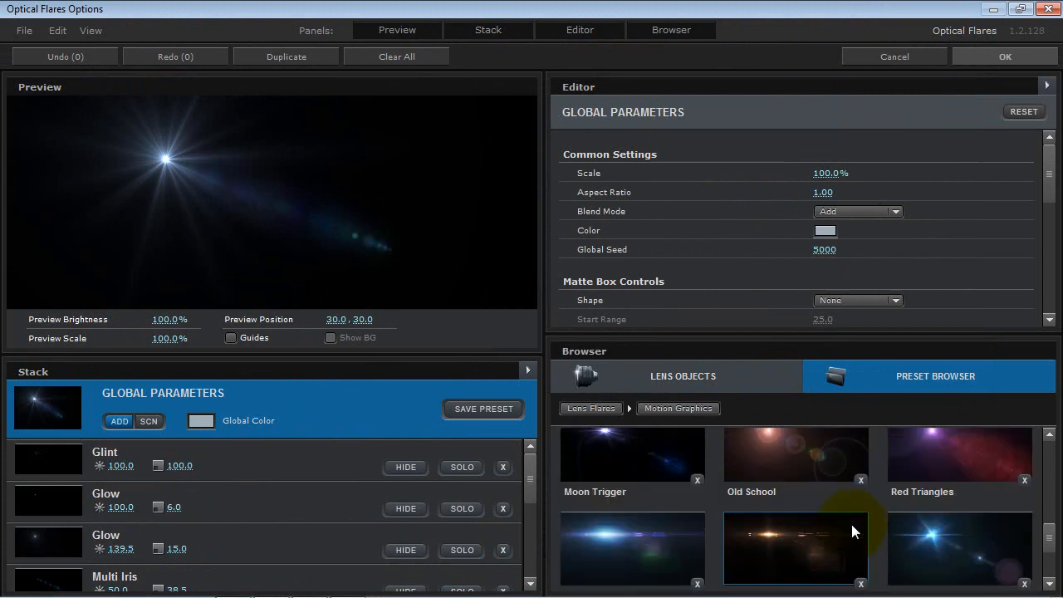
scroll(851, 524, "down", 1)
scroll(851, 524, "up", 1)
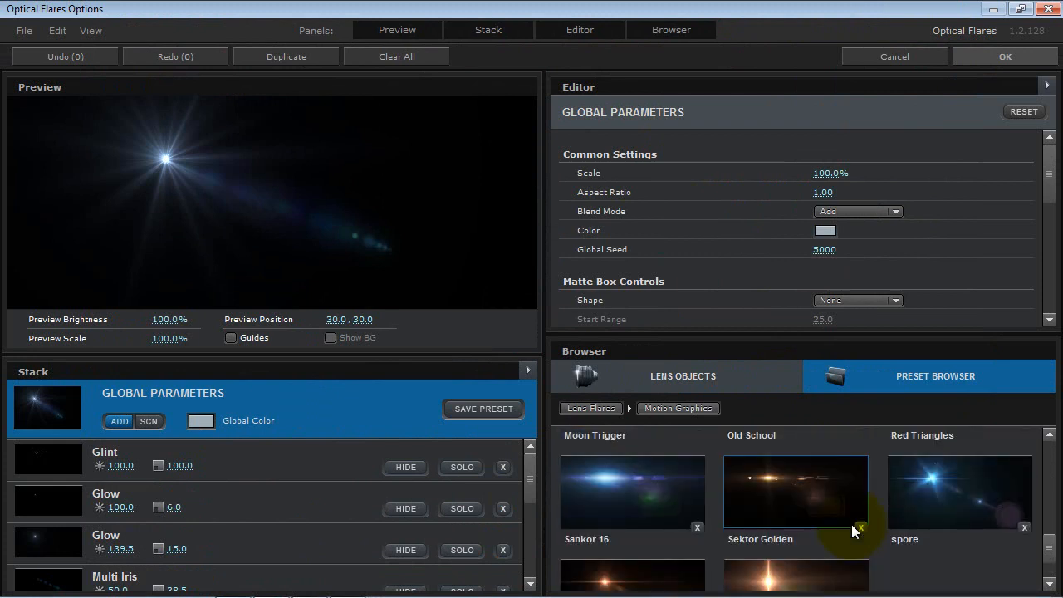
scroll(851, 524, "up", 3)
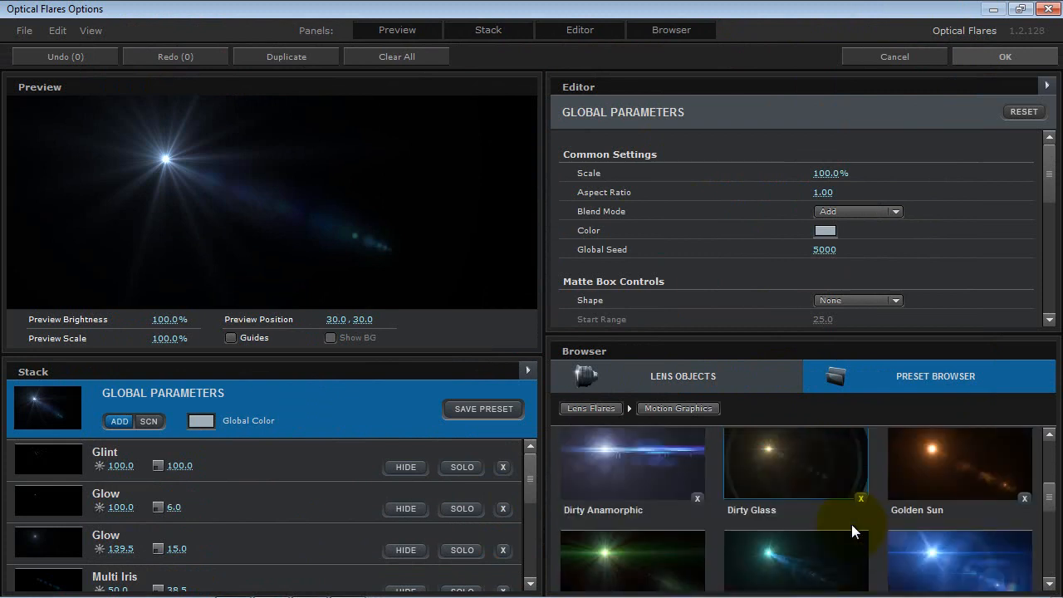
scroll(851, 524, "up", 3)
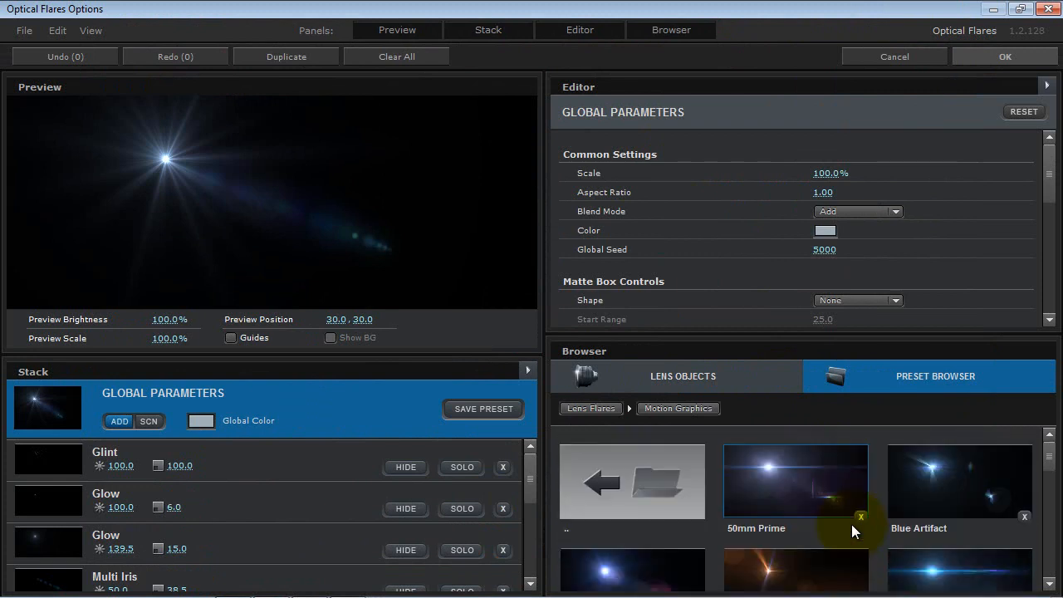
Load the Blue Steel preset from the Natural Flares folder.
left_click(629, 492)
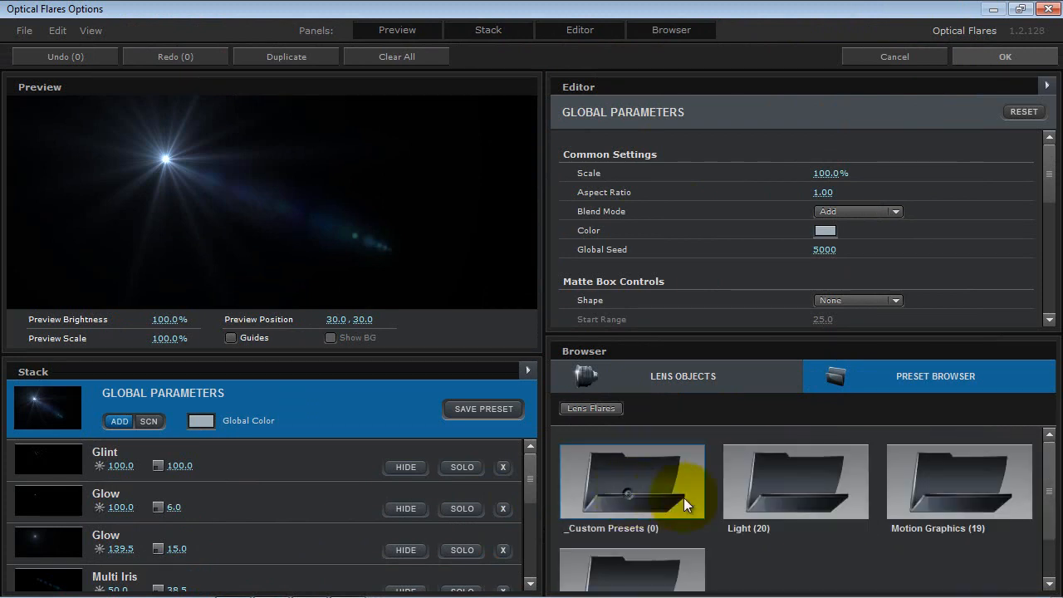
left_click(669, 561)
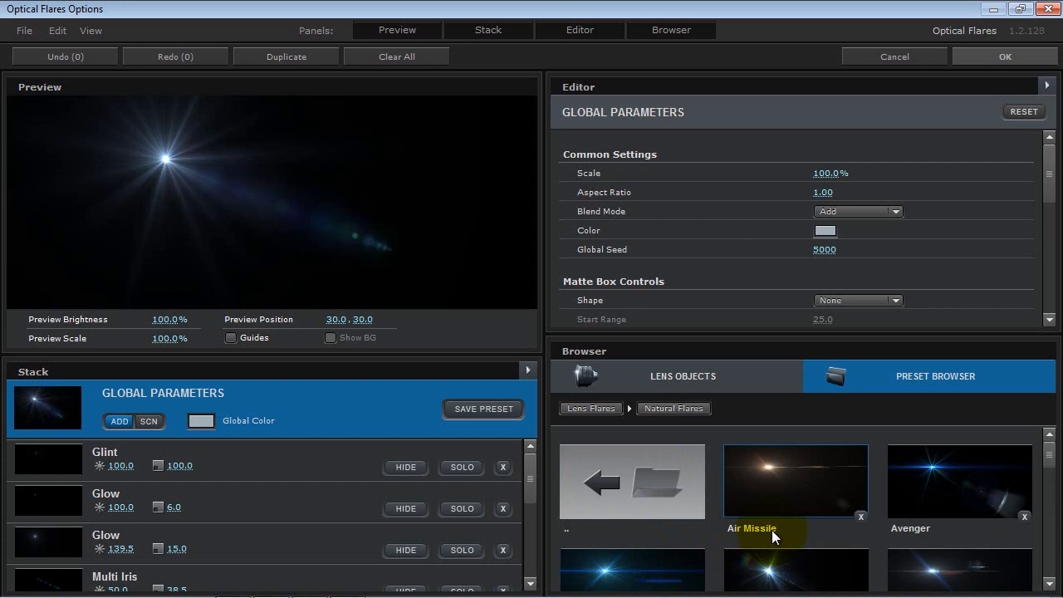
scroll(772, 530, "down", 3)
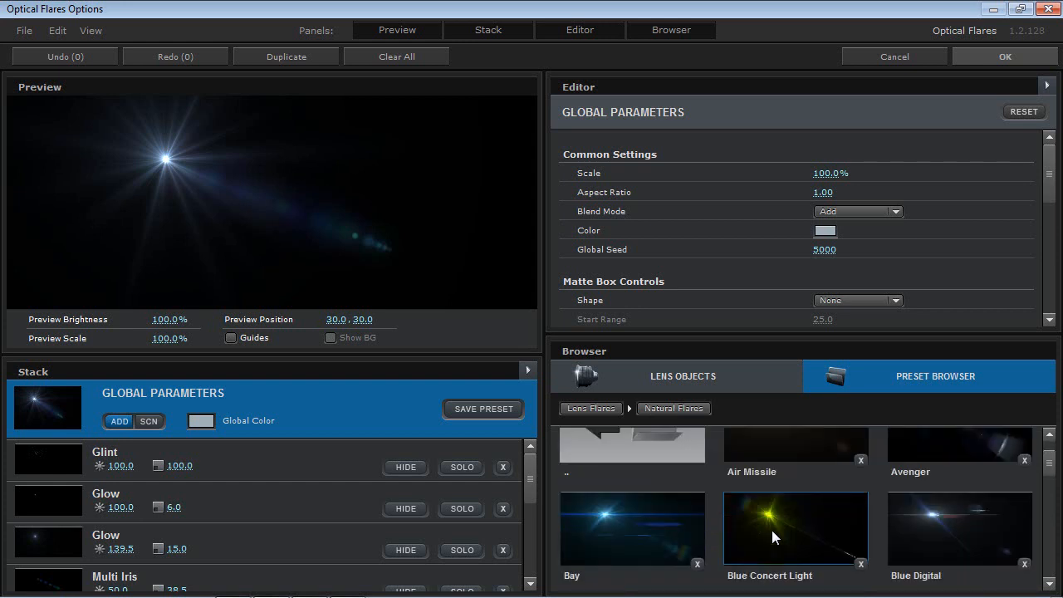
scroll(771, 530, "up", 1)
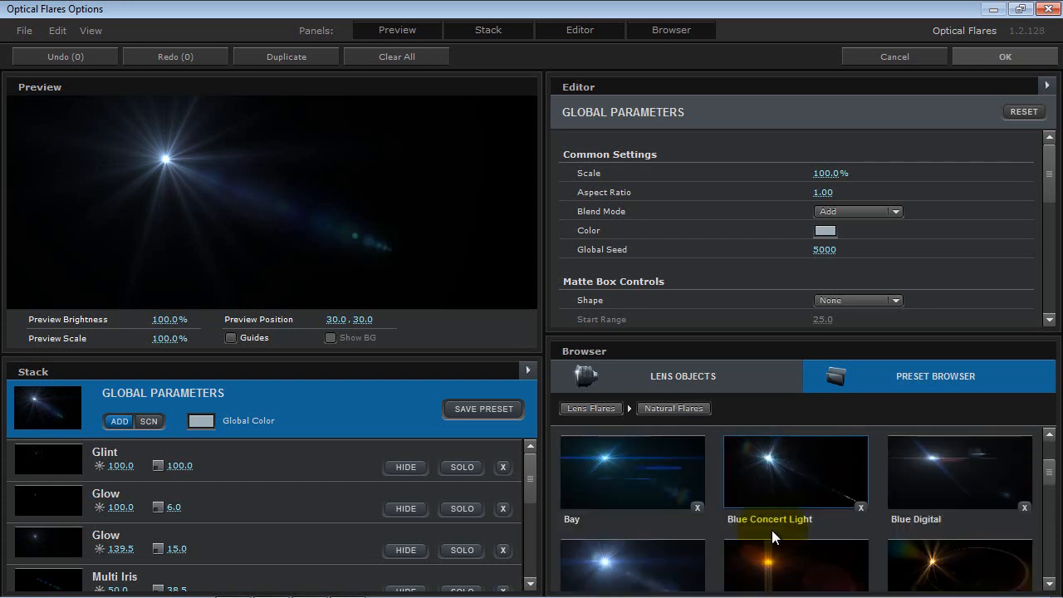
scroll(772, 530, "down", 1)
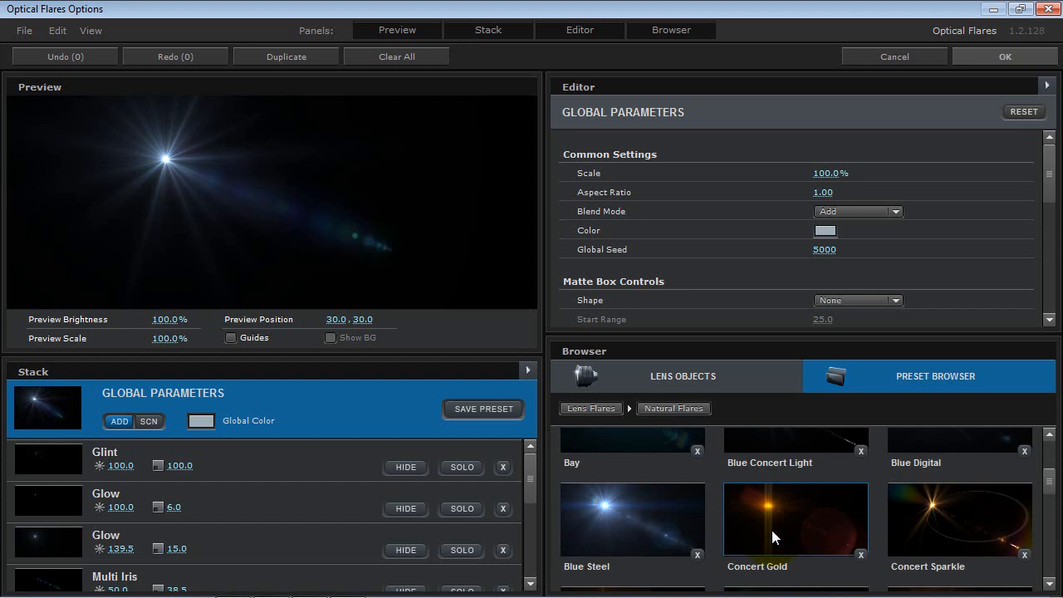
left_click(661, 531)
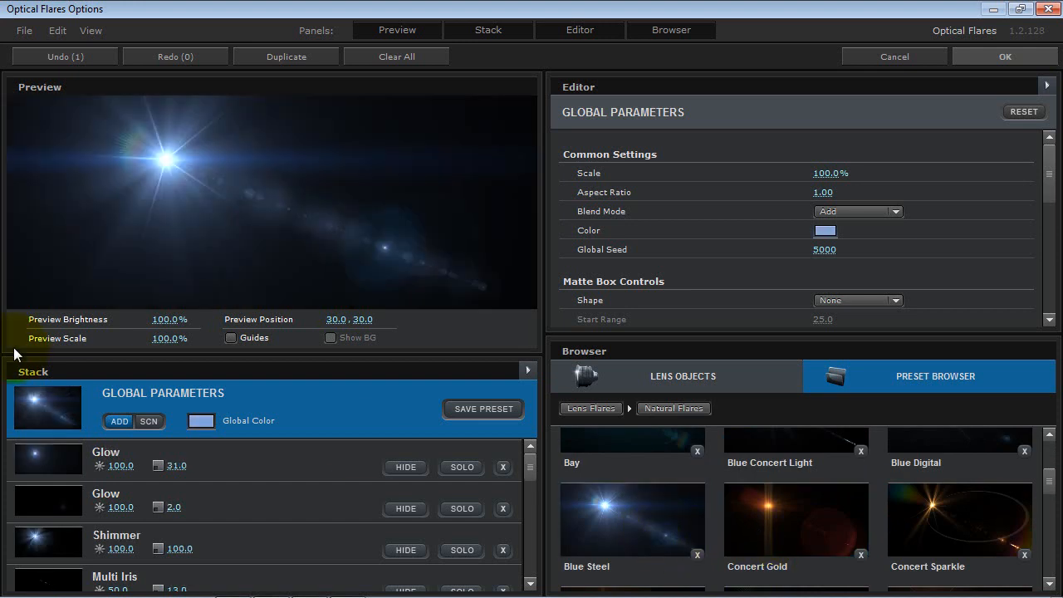
Hide the Iris elements with scales 100.0 and 114.0, the Multi Iris with scale 94.0 and the Hoop in the flare's stack.
left_click(363, 412)
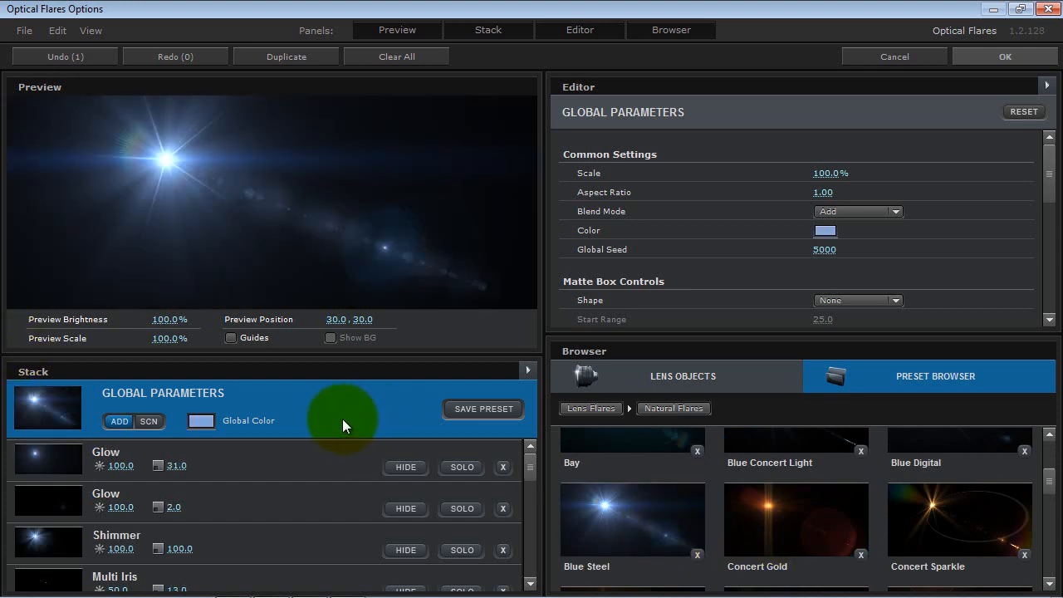
left_click(236, 551)
scroll(213, 510, "down", 3)
scroll(211, 506, "down", 3)
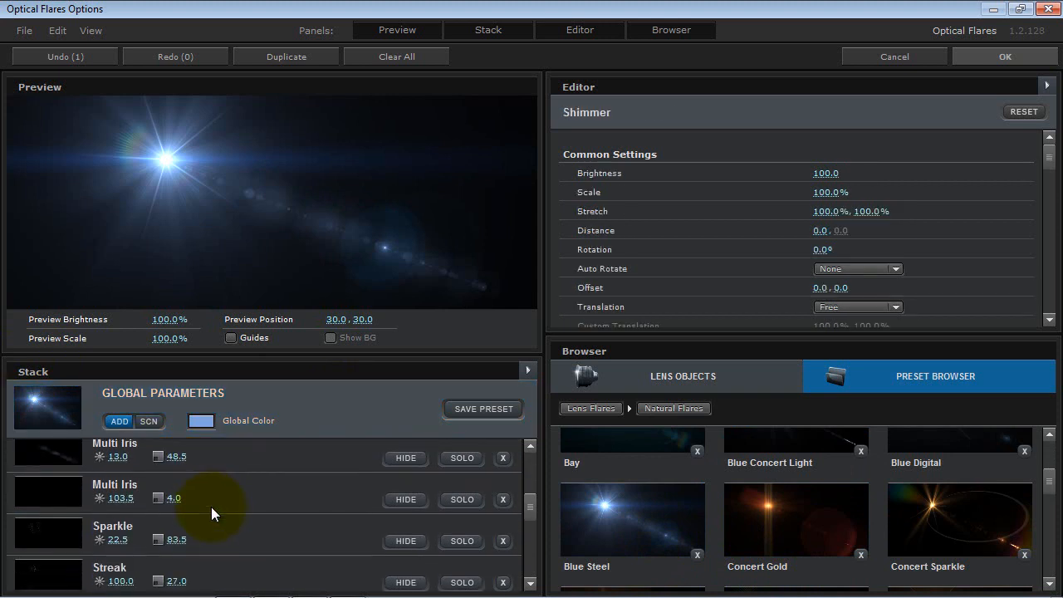
scroll(307, 523, "down", 1)
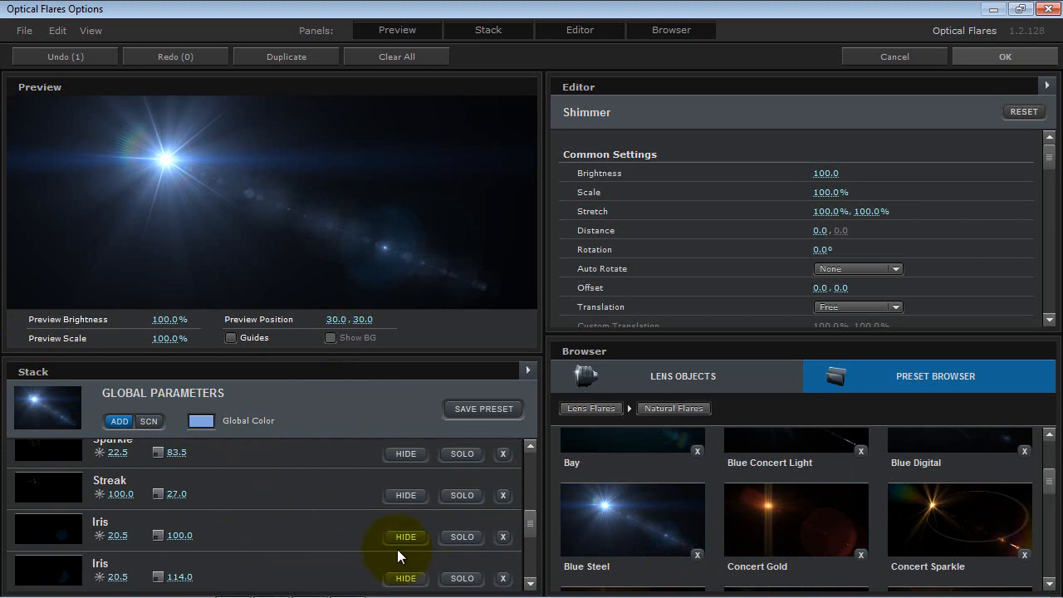
left_click(412, 537)
scroll(279, 500, "down", 5)
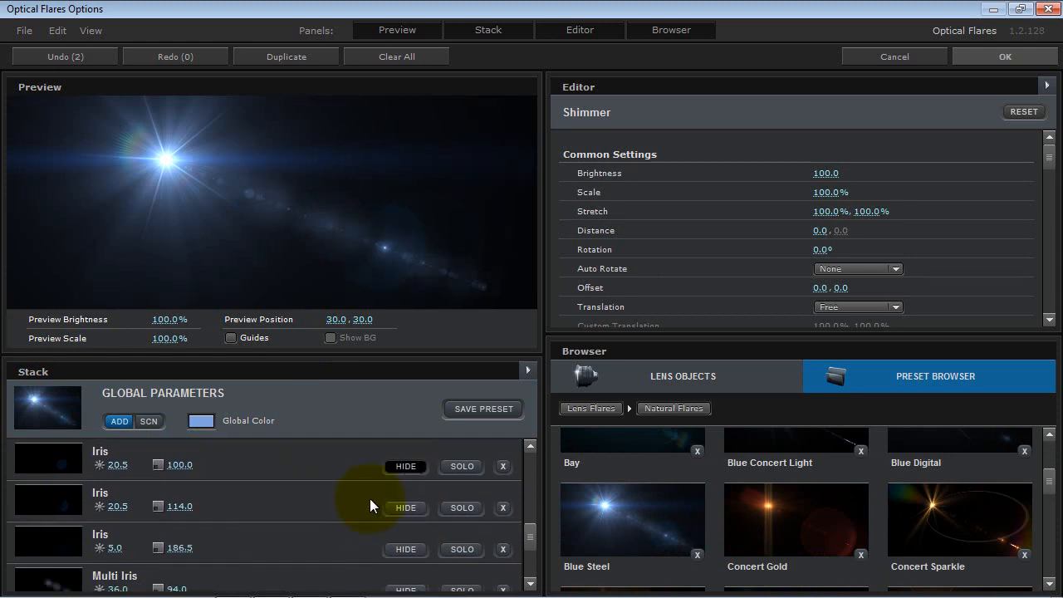
left_click(406, 505)
scroll(406, 501, "down", 4)
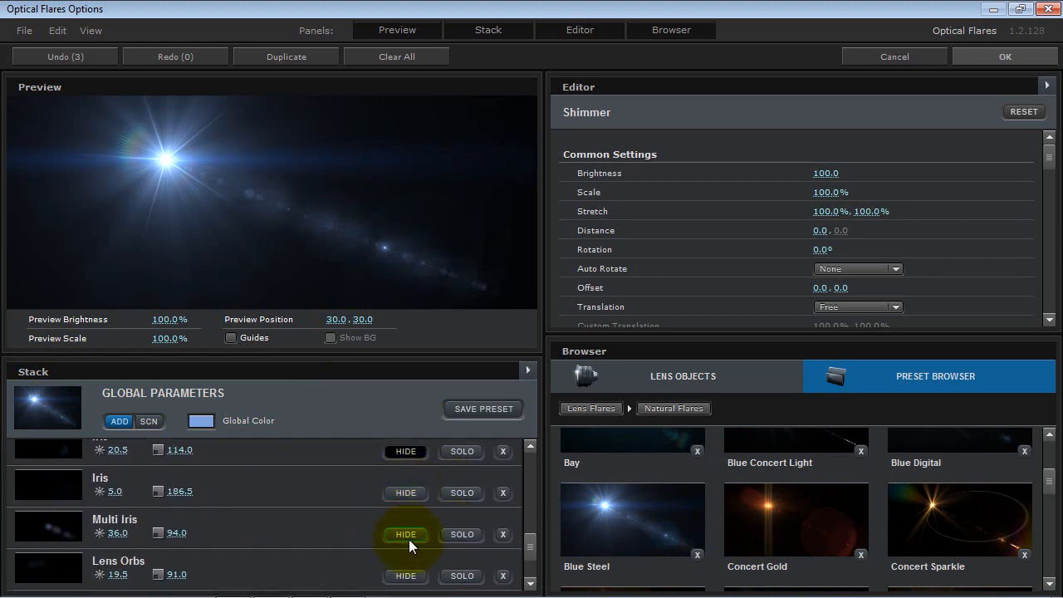
left_click(407, 536)
scroll(398, 536, "down", 6)
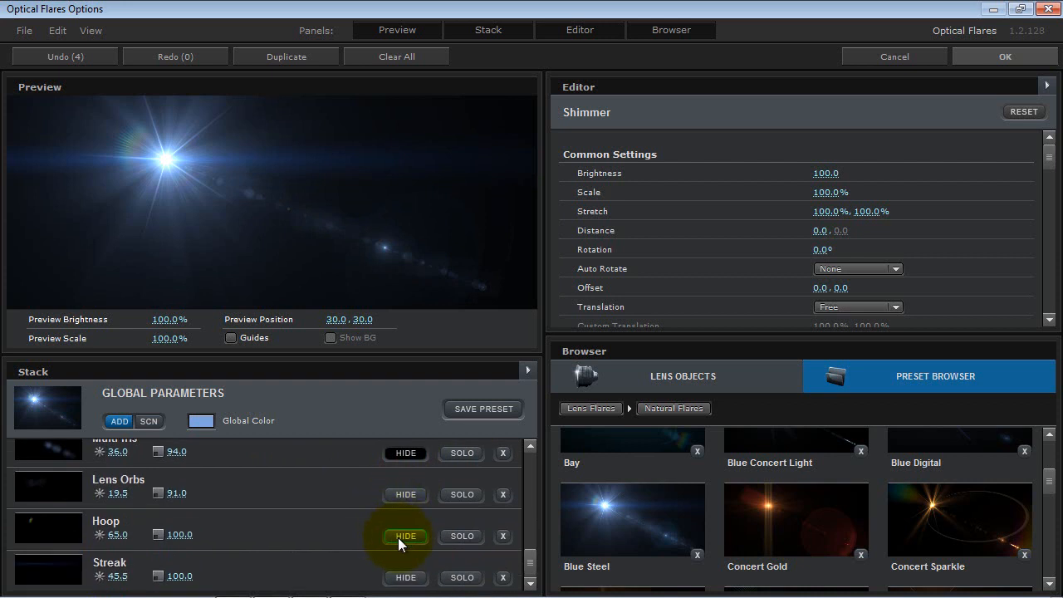
left_click(397, 535)
scroll(397, 533, "up", 10)
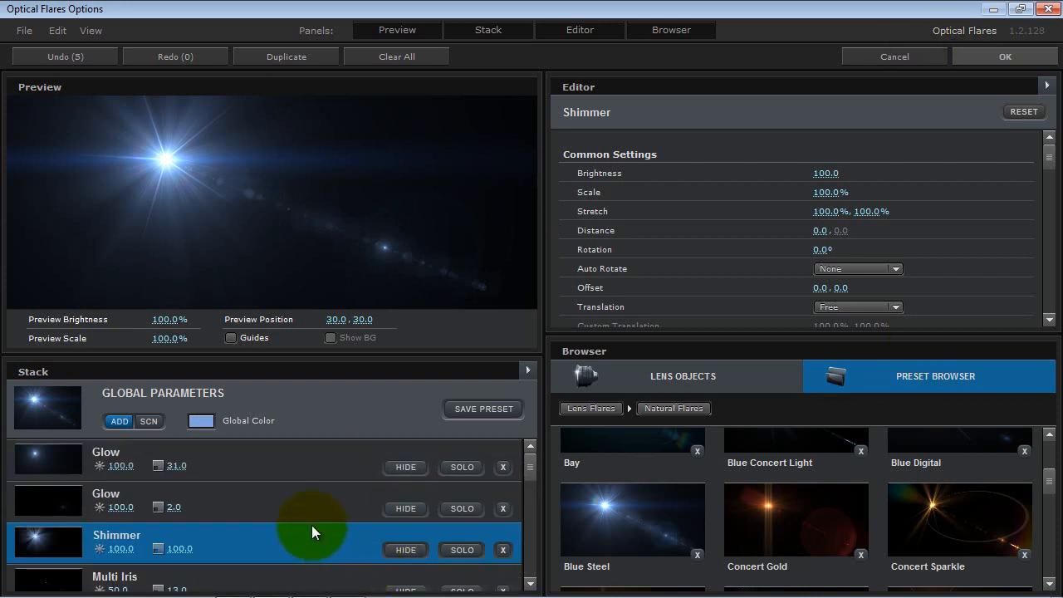
Try hiding the Lens Orbs and the two Streak elements in turn to compare their effect on the flare.
scroll(311, 523, "down", 5)
scroll(309, 517, "down", 5)
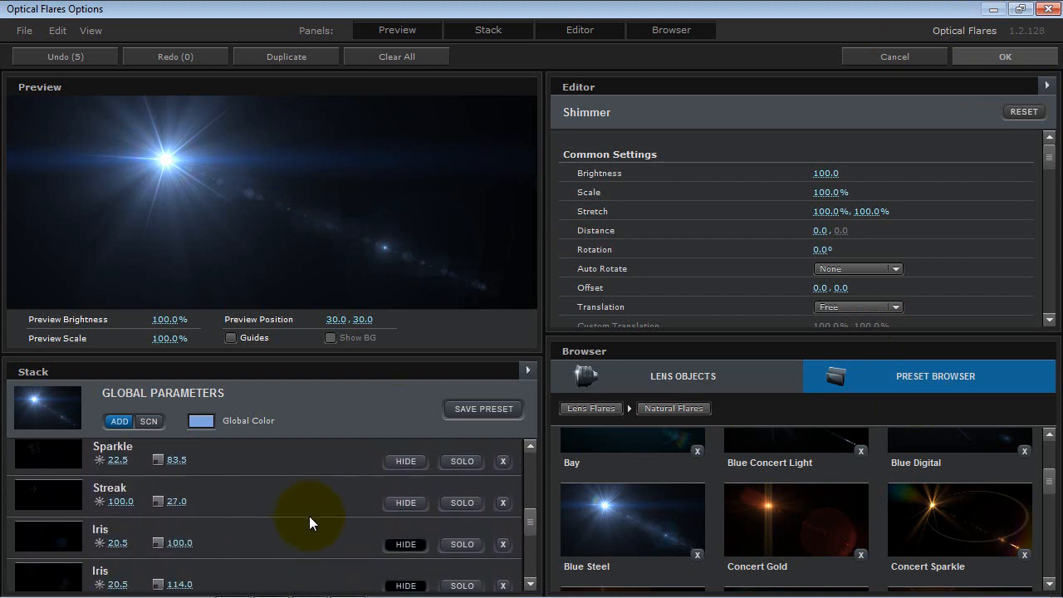
scroll(399, 544, "down", 5)
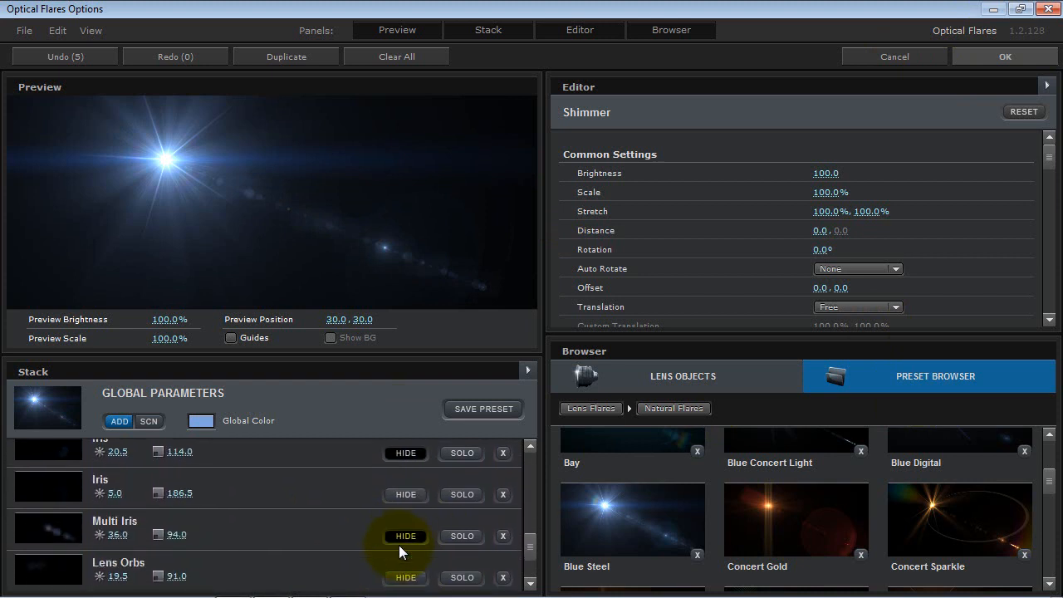
left_click(407, 578)
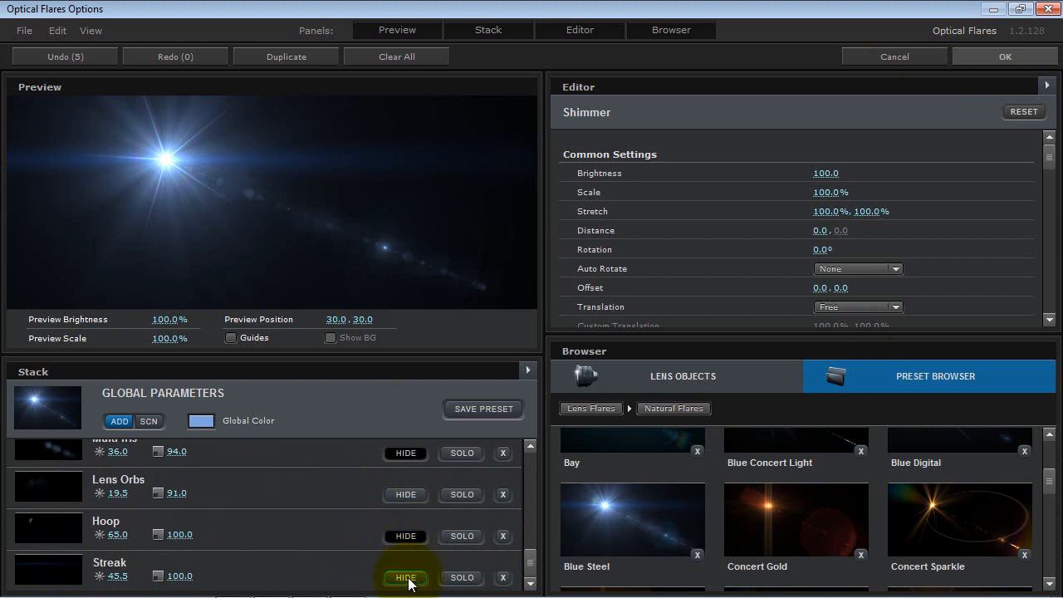
left_click(407, 578)
left_click(405, 495)
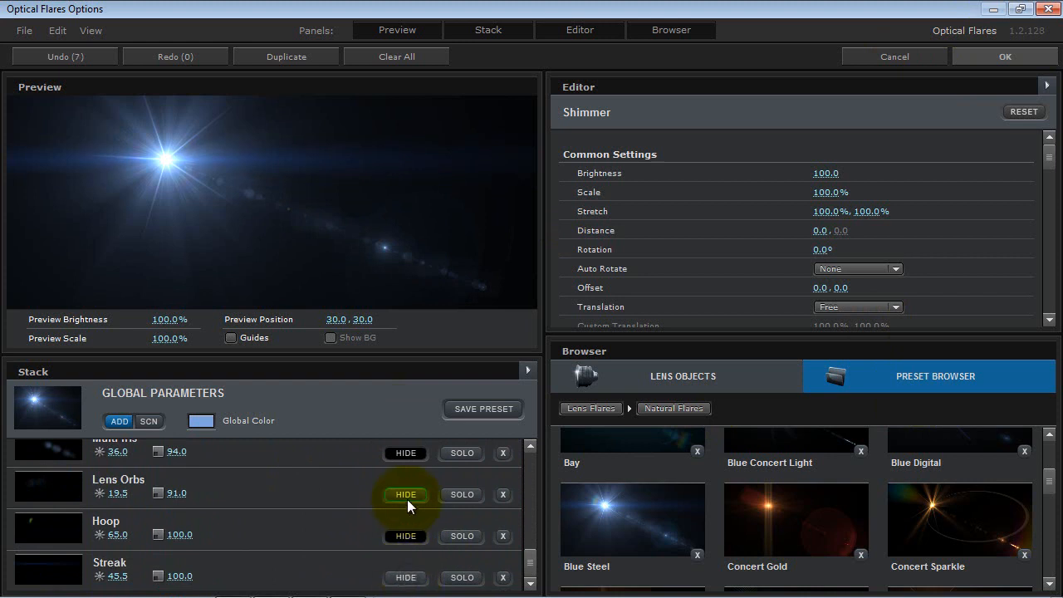
left_click(406, 495)
scroll(406, 499, "up", 5)
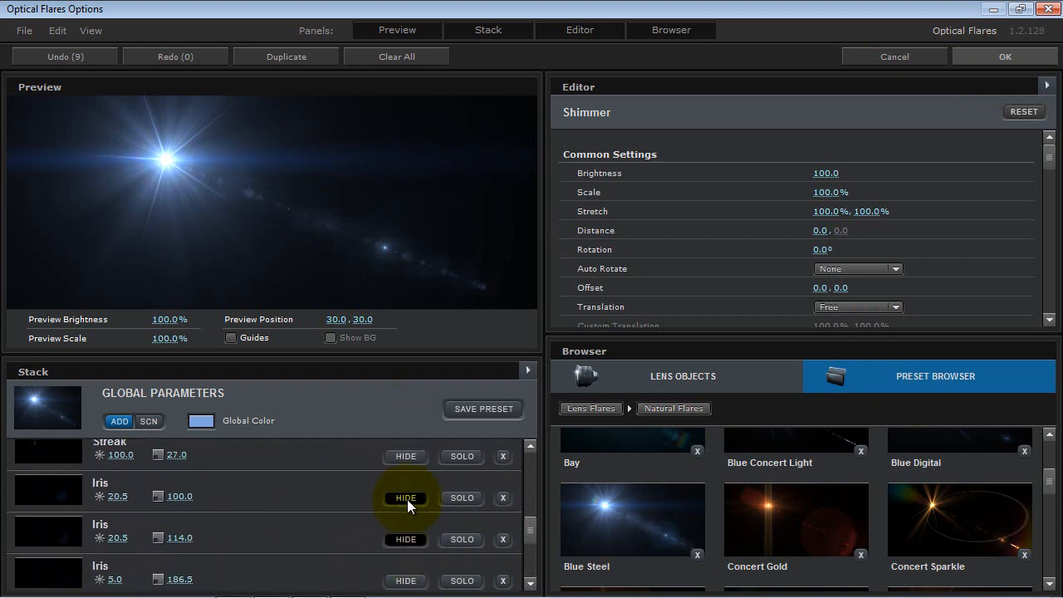
scroll(407, 499, "up", 1)
left_click(407, 499)
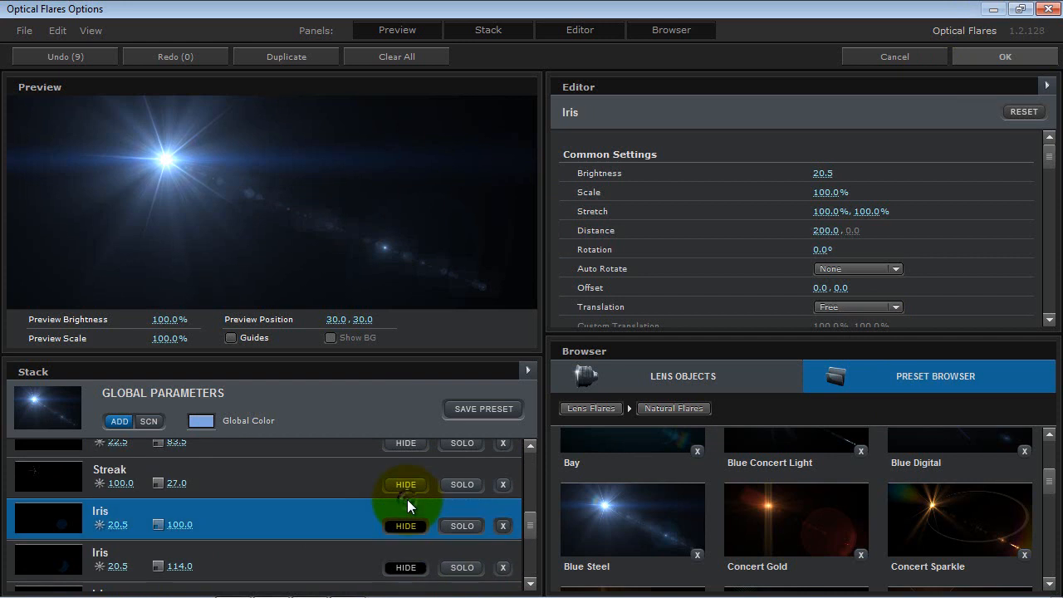
left_click(405, 487)
left_click(405, 487)
Hide the Multi Iris with scale 3.5 and the Glow with scale 2.0, and apply the flare design to the layer.
scroll(405, 488, "up", 3)
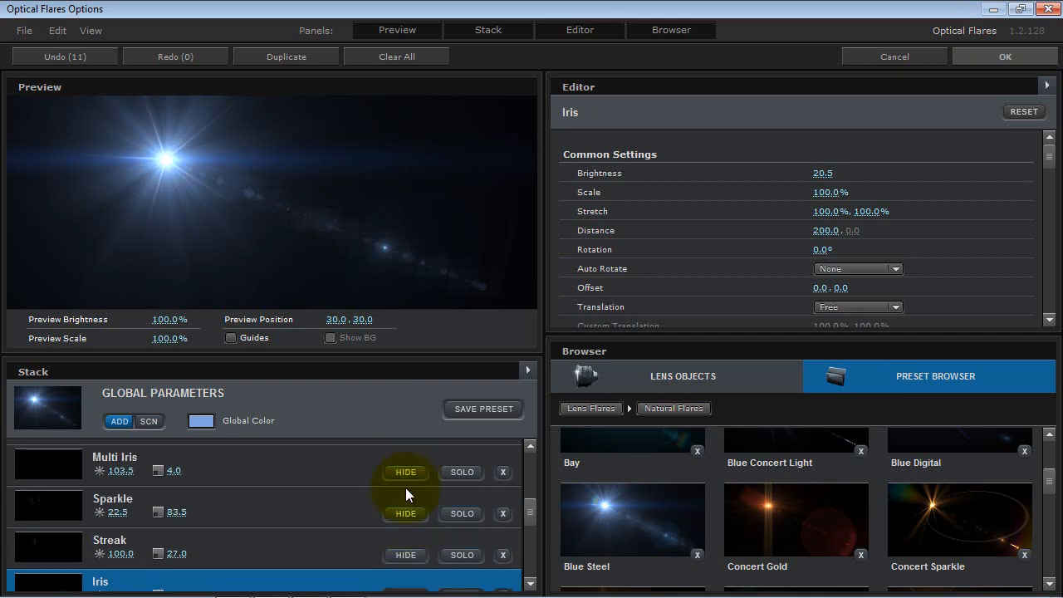
scroll(404, 492, "up", 3)
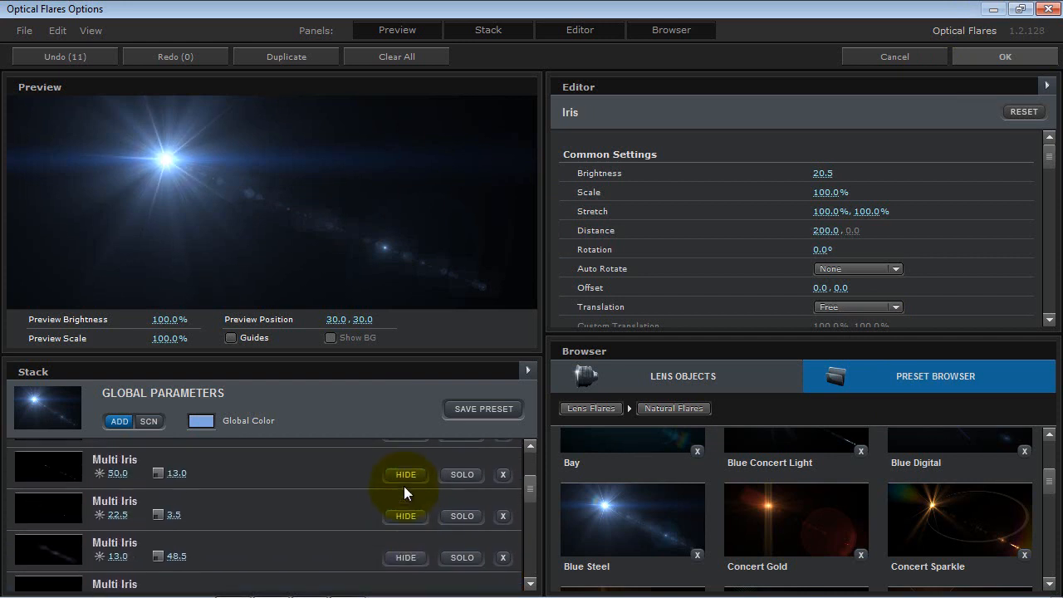
scroll(407, 510, "up", 3)
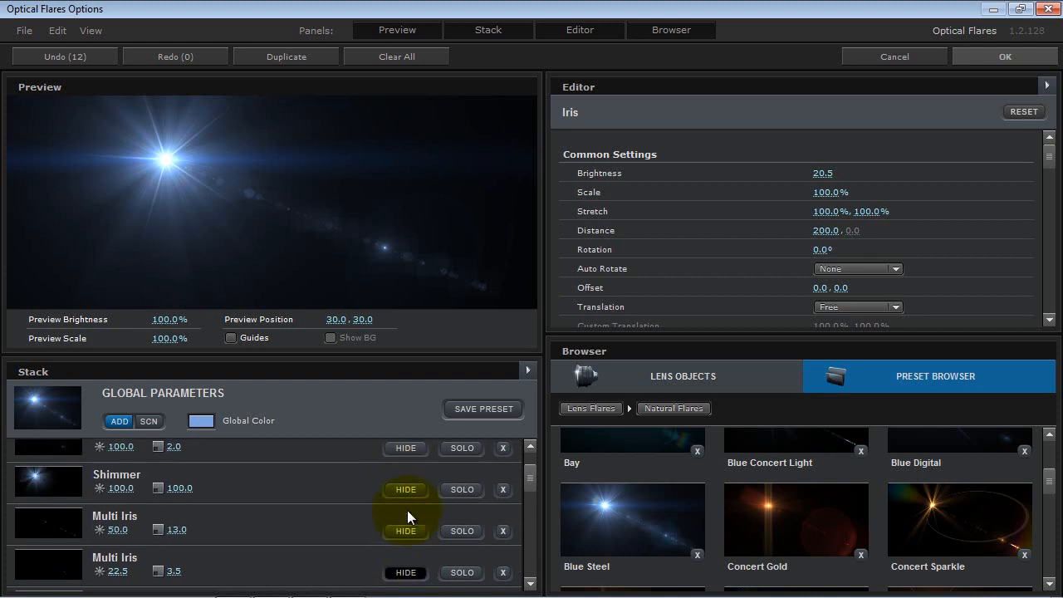
left_click(405, 490)
scroll(402, 492, "up", 1)
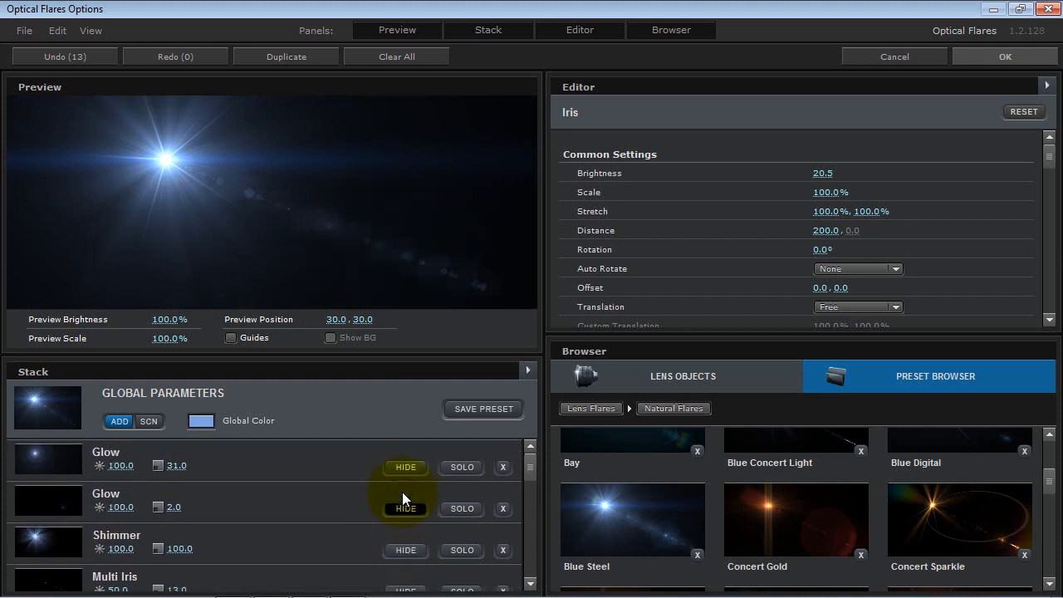
left_click(978, 54)
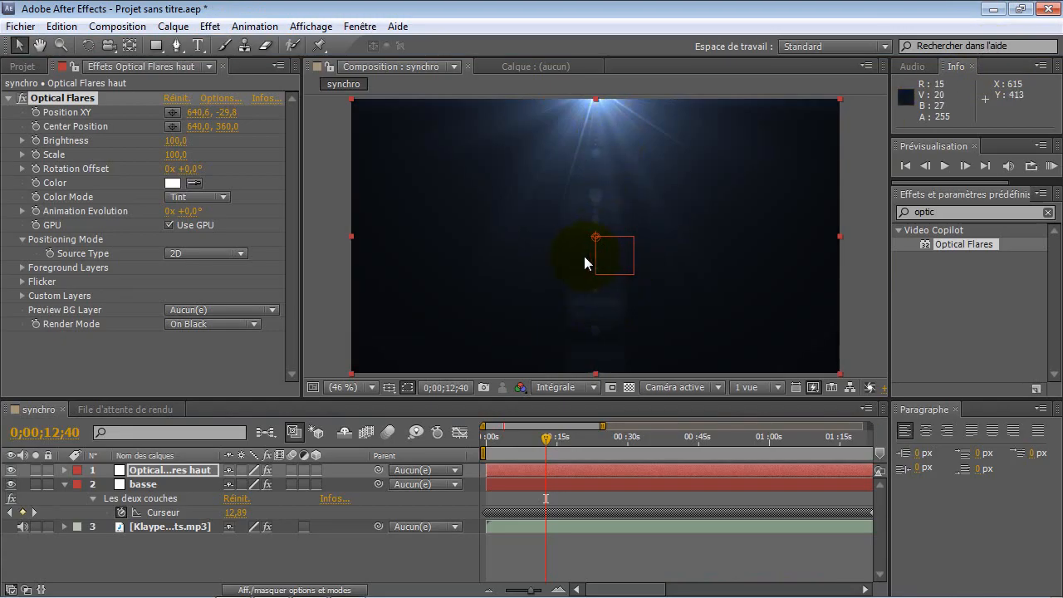
Move the flare's Center Position to about 633,2, 725,4, just below the bottom centre of the frame.
left_click(199, 128)
left_click_drag(596, 237, 597, 385)
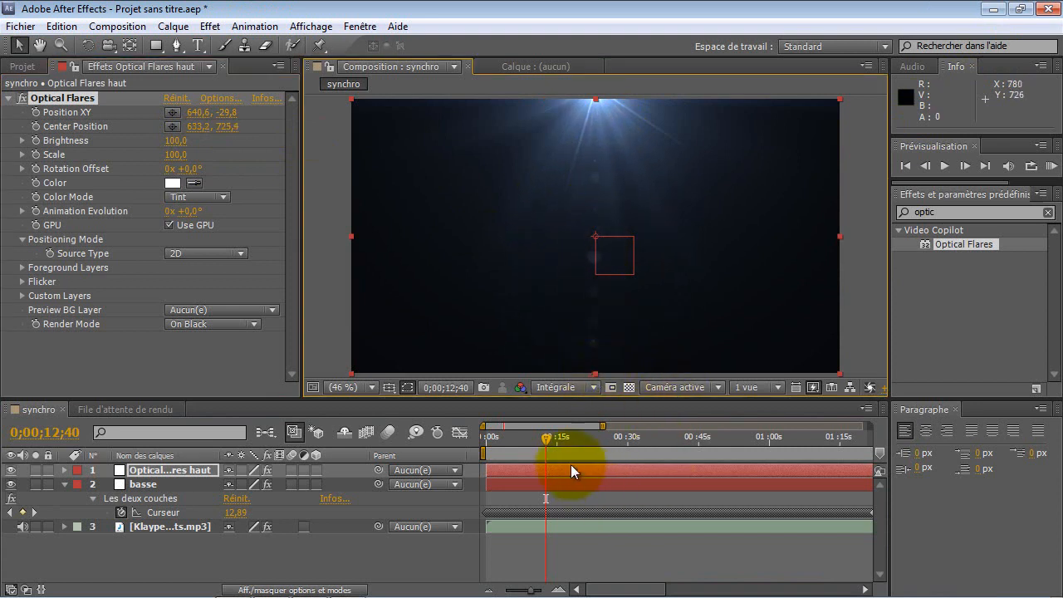
Go to 0;00;09;09 and expand the Optical Flares effect's properties on the top flare layer in the timeline.
left_click(540, 441)
mouse_move(539, 440)
left_mouse_down()
mouse_move(527, 437)
mouse_move(572, 439)
mouse_move(505, 438)
mouse_move(528, 438)
left_mouse_up()
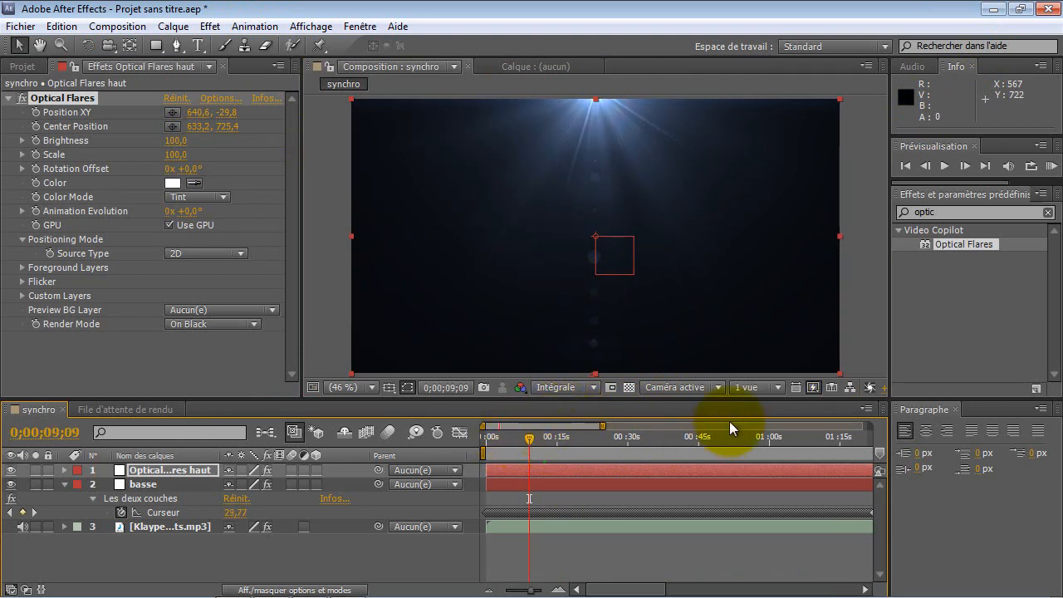
left_click(168, 474)
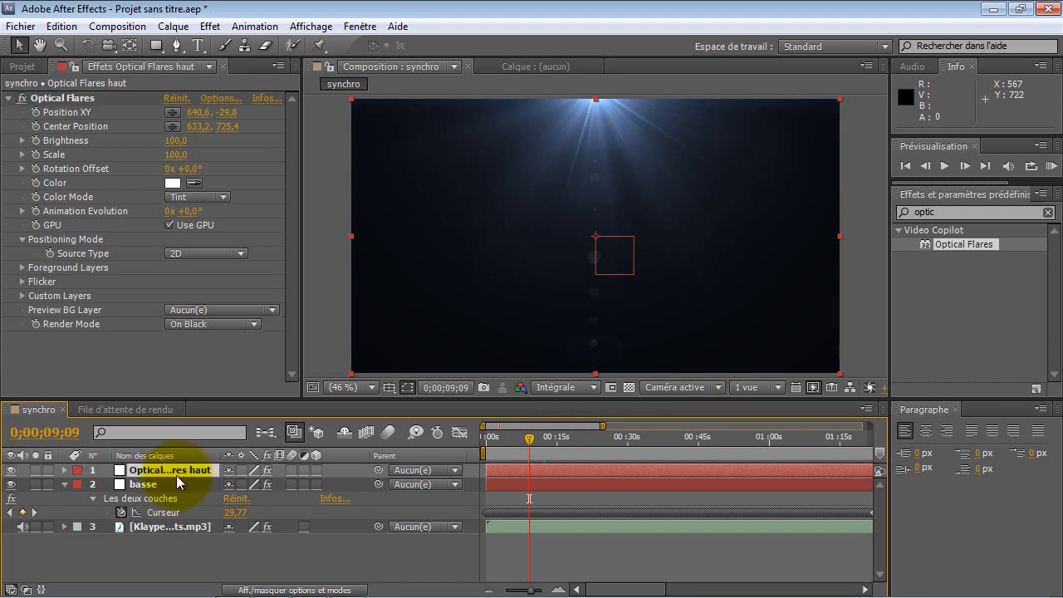
left_click(167, 487)
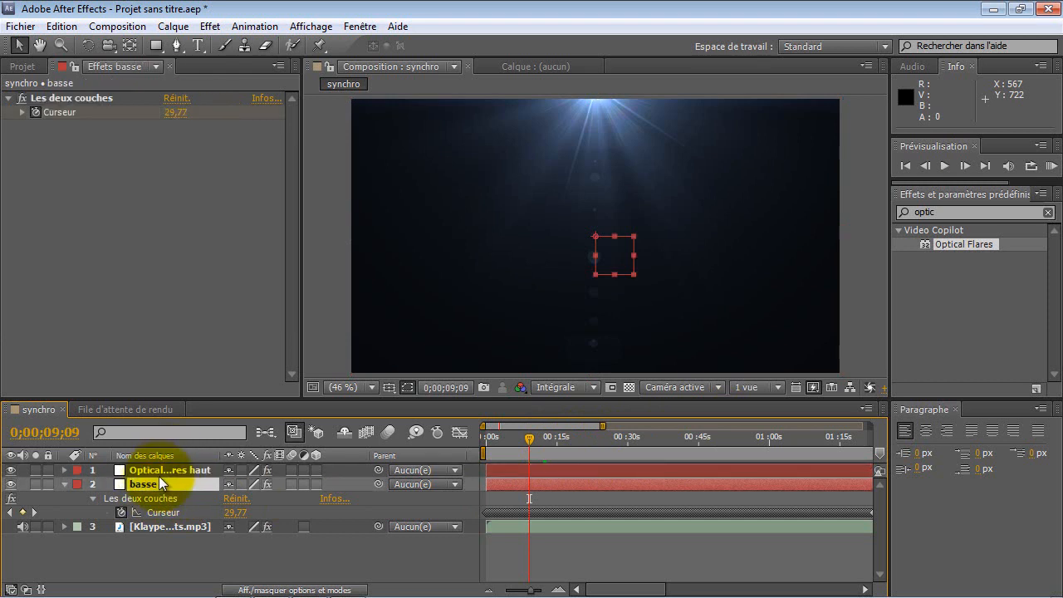
left_click(159, 472)
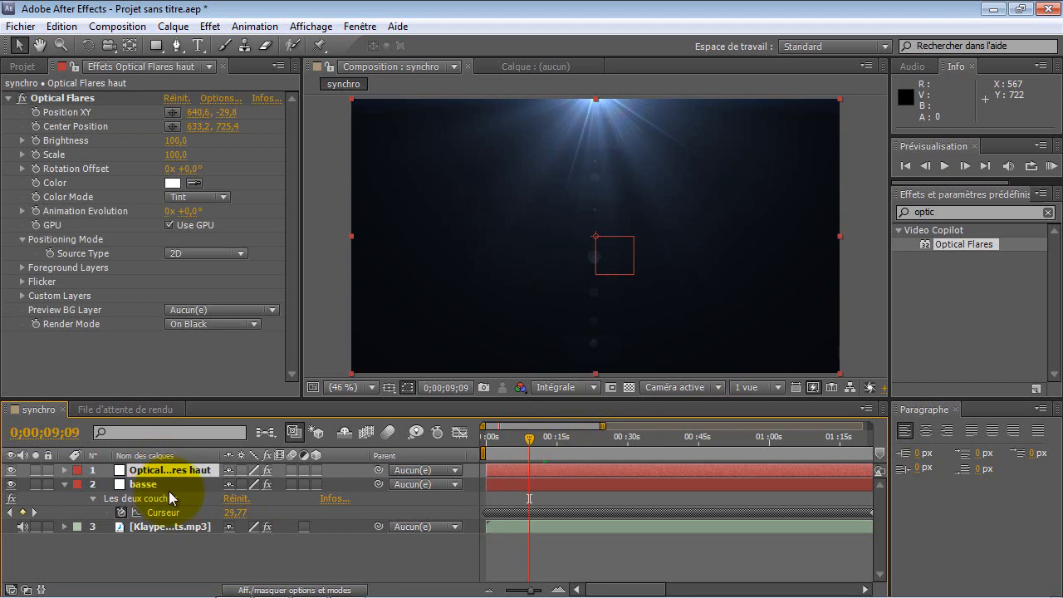
key("e")
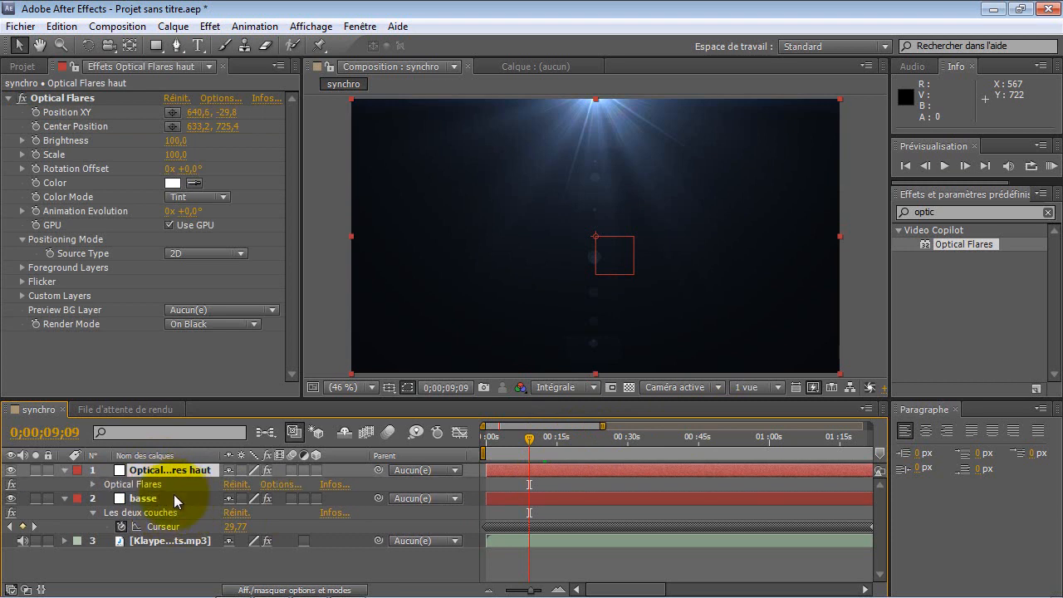
left_click(93, 484)
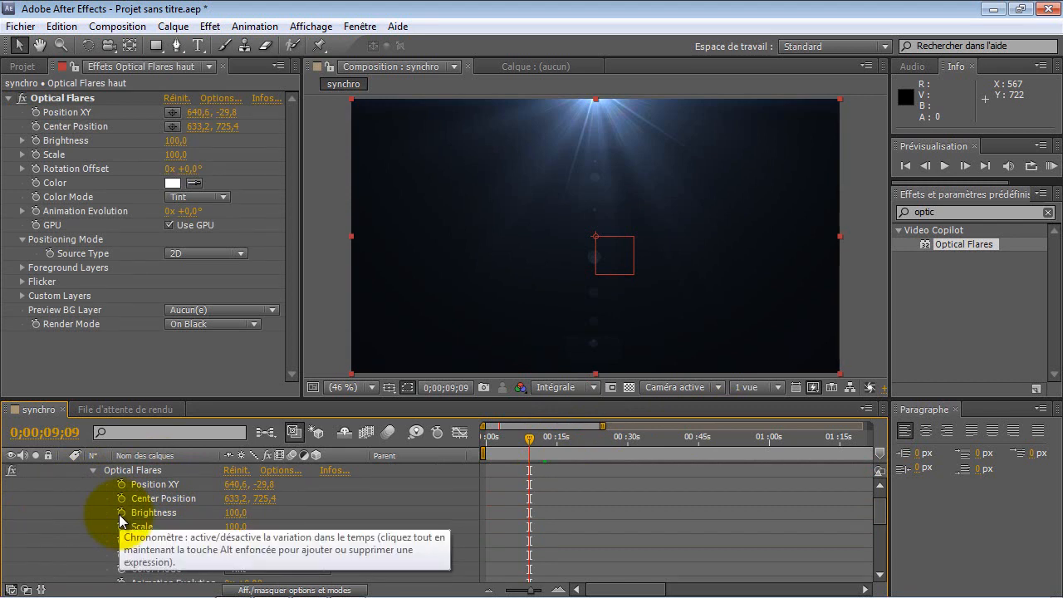
Enable expressions on the flare's Brightness and on the basse layer's Les deux couches Curseur.
left_click(121, 520, "alt")
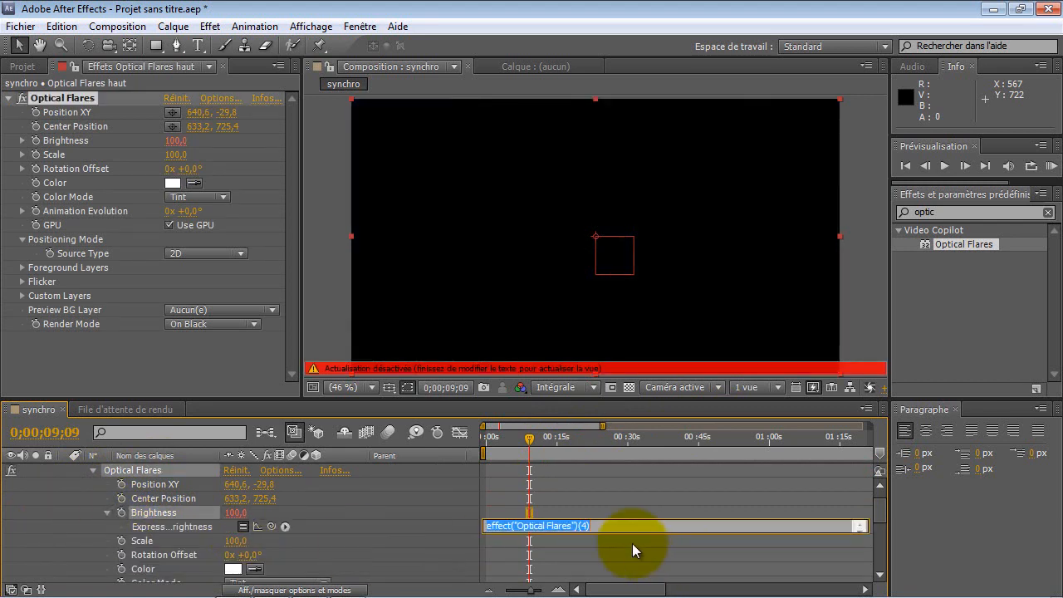
scroll(282, 526, "down", 5)
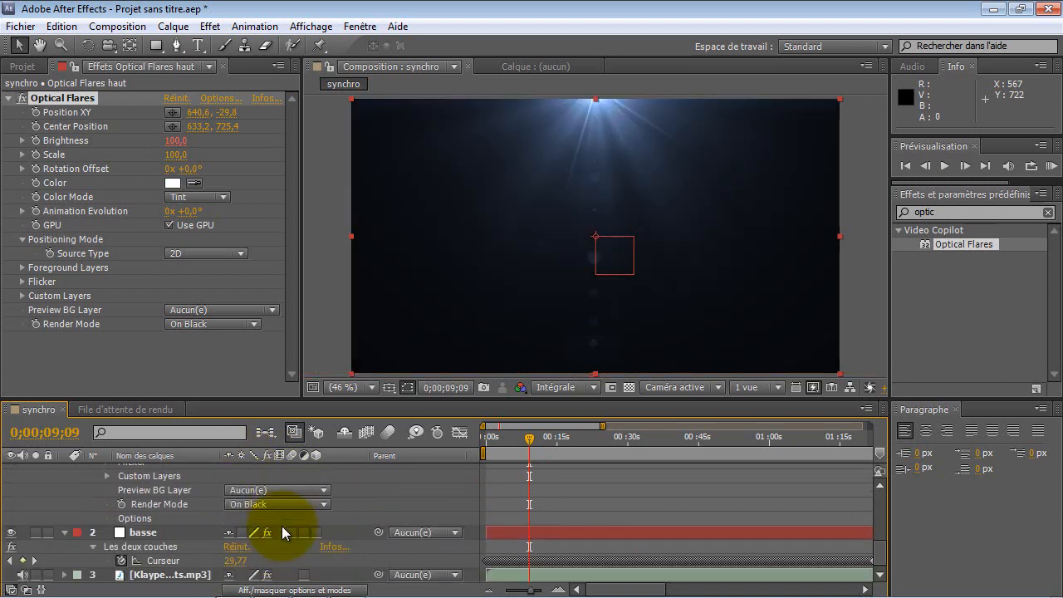
left_click(121, 562, "alt")
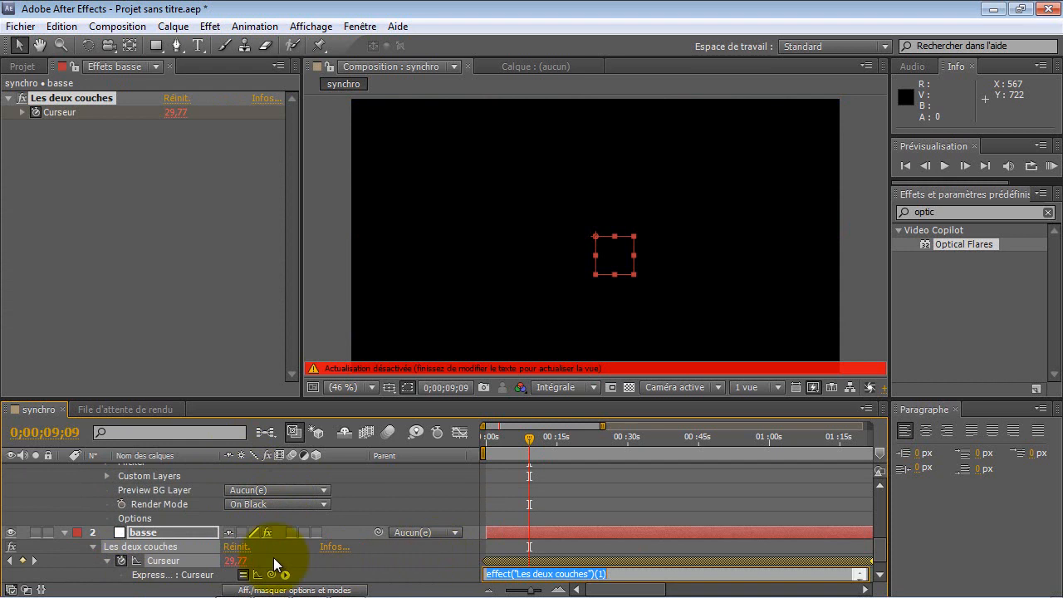
Link the flare's Brightness expression to the Les deux couches Curseur of the basse layer.
scroll(295, 548, "up", 10)
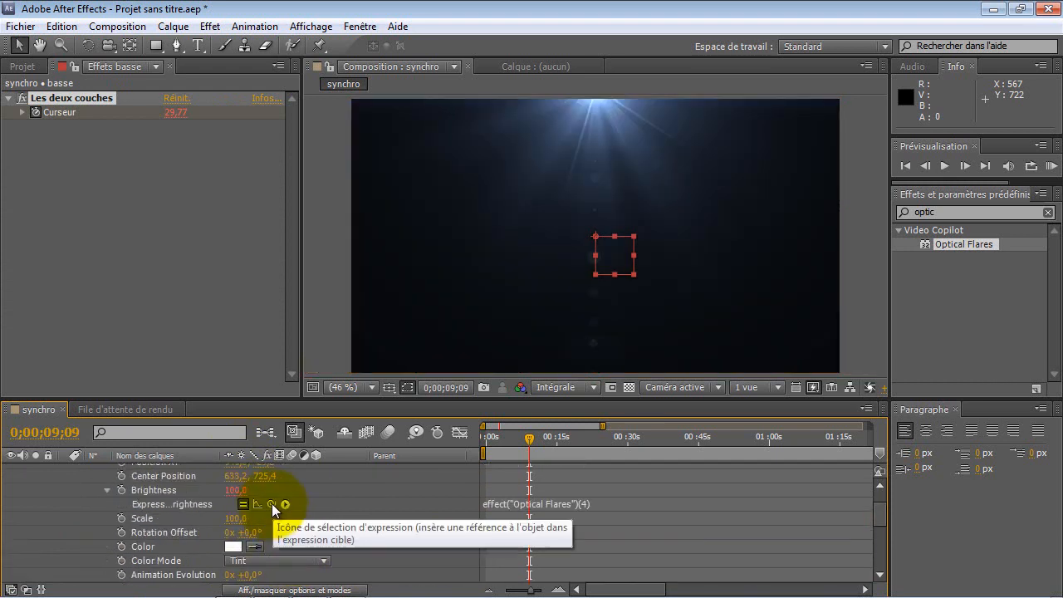
left_click_drag(272, 503, 161, 545)
left_click(580, 489)
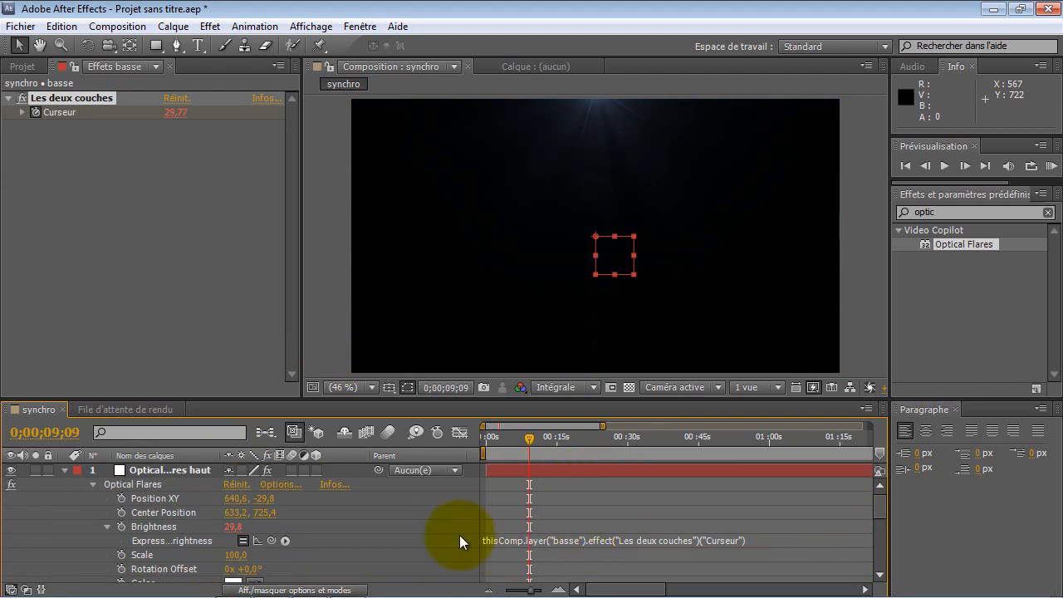
Compare the flare's linked Brightness expression with the Curseur expression on the basse layer.
left_click(166, 471)
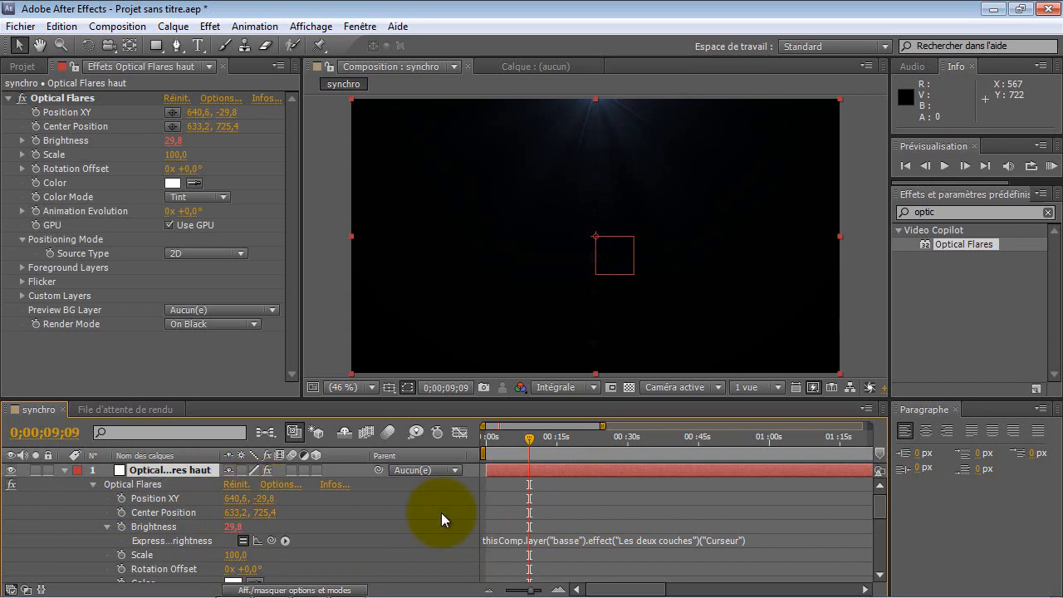
scroll(264, 557, "down", 5)
left_click(172, 517)
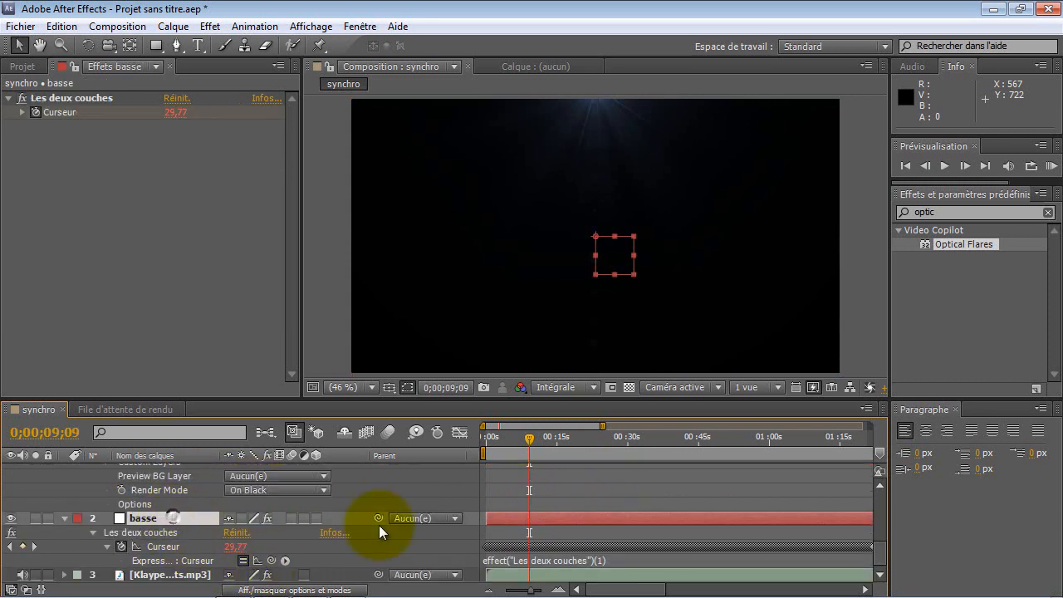
scroll(560, 520, "up", 5)
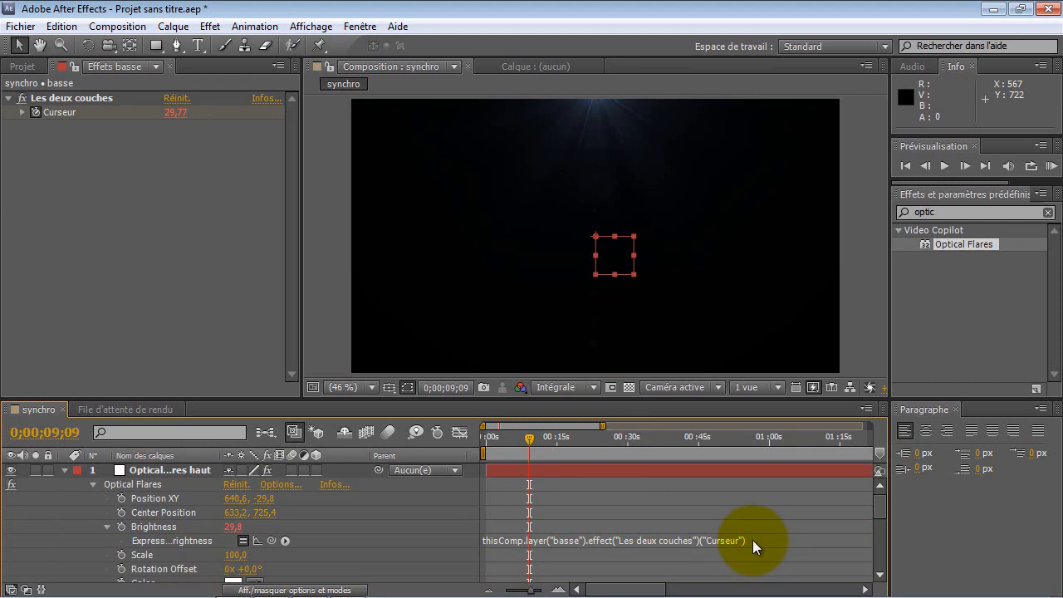
scroll(487, 527, "down", 1)
scroll(489, 517, "up", 1)
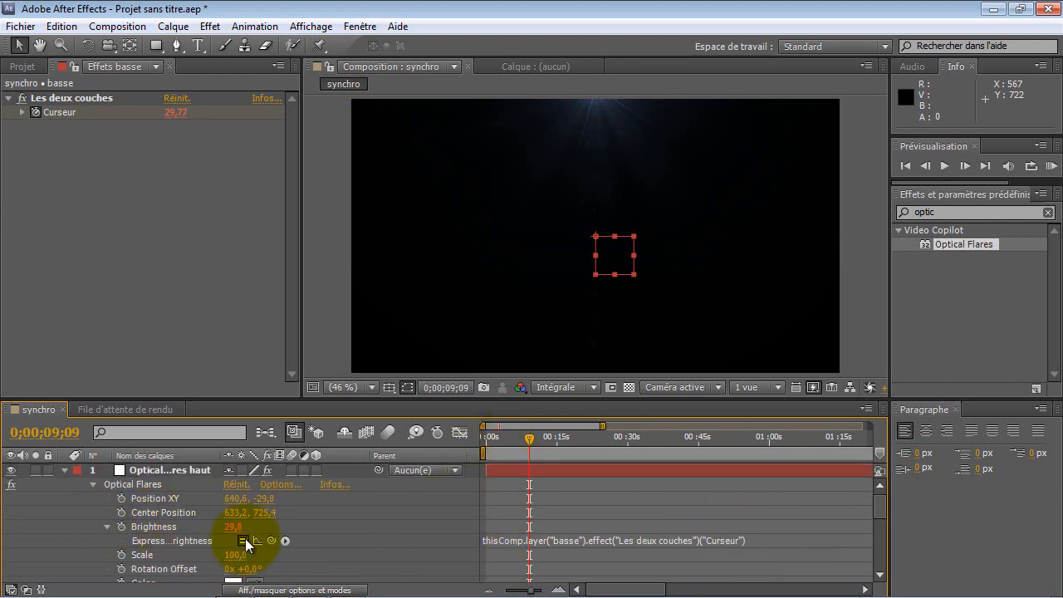
scroll(263, 547, "down", 10)
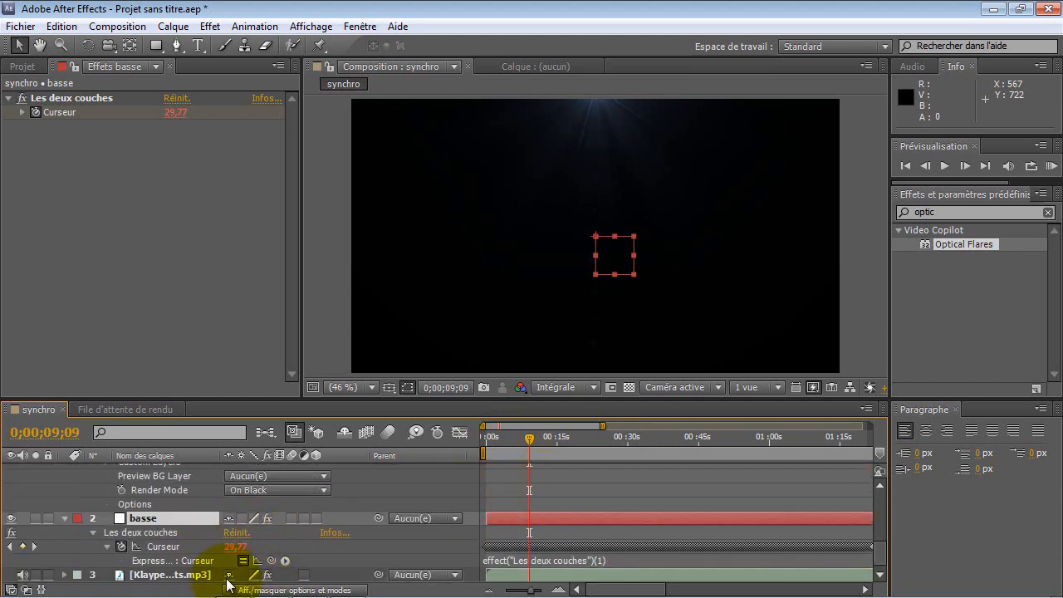
scroll(648, 477, "up", 10)
Compare the Brightness and Curseur values at 0;00;29;45 and 0;00;20;57.
left_click(626, 436)
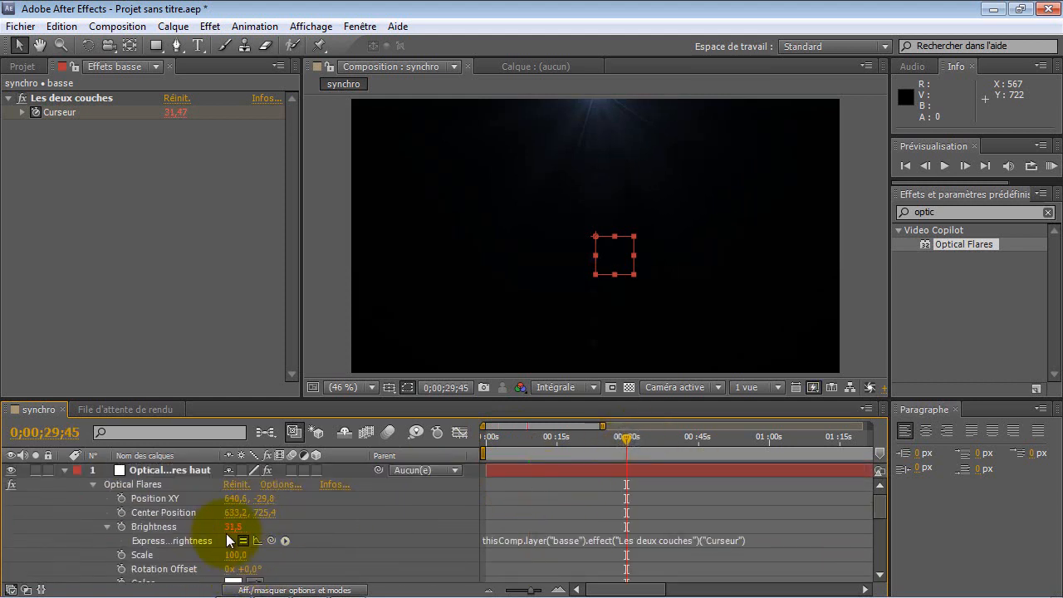
scroll(228, 530, "down", 10)
scroll(627, 452, "up", 10)
left_click_drag(626, 439, 583, 449)
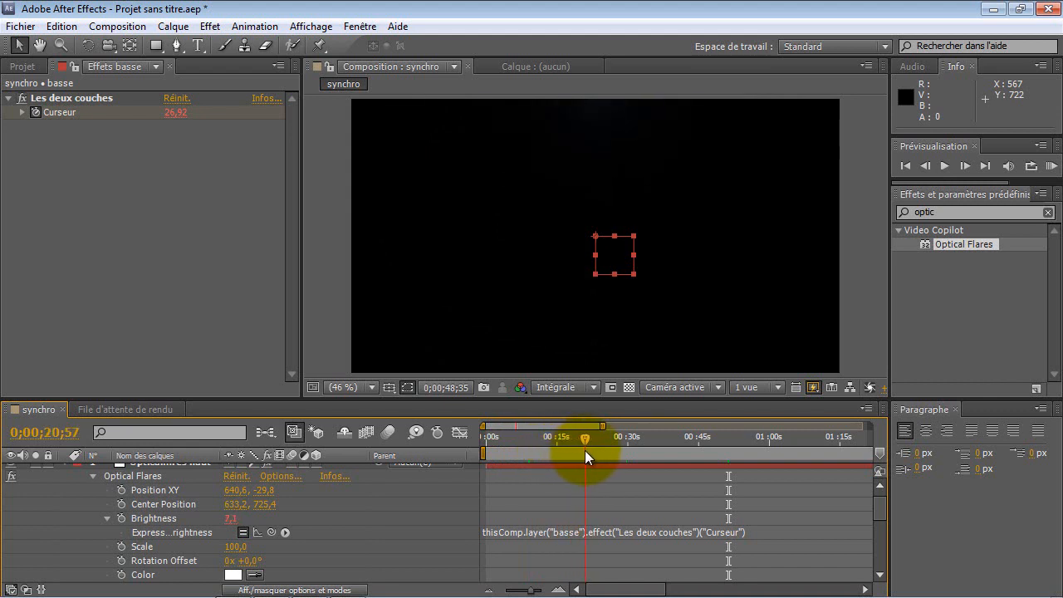
scroll(267, 531, "down", 5)
scroll(267, 530, "up", 5)
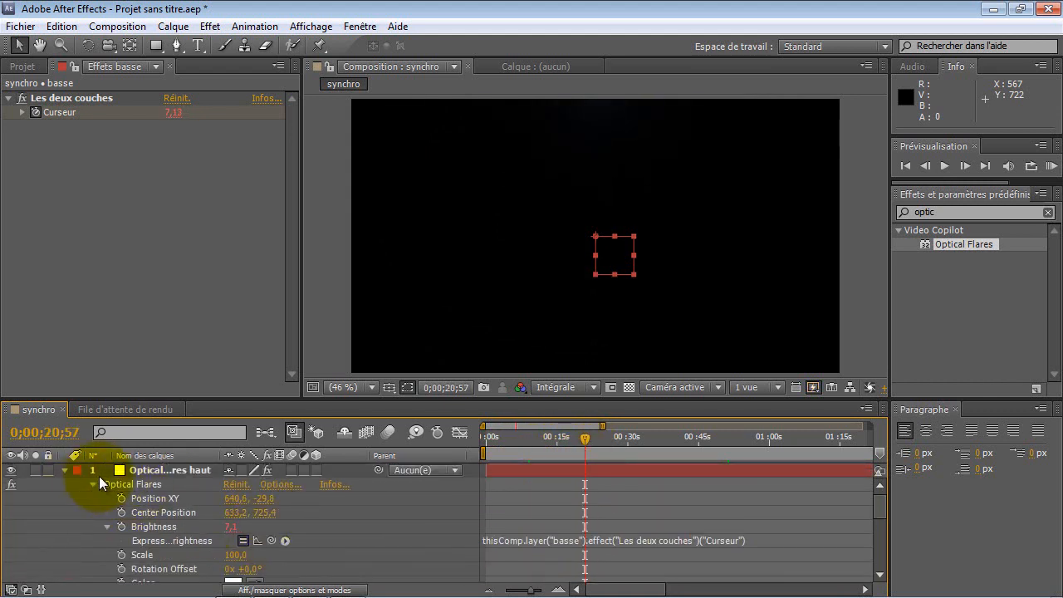
Collapse the flare layer and replace the basse layer's Curseur expression with linear(value,0,100,0,100).
left_click(64, 471)
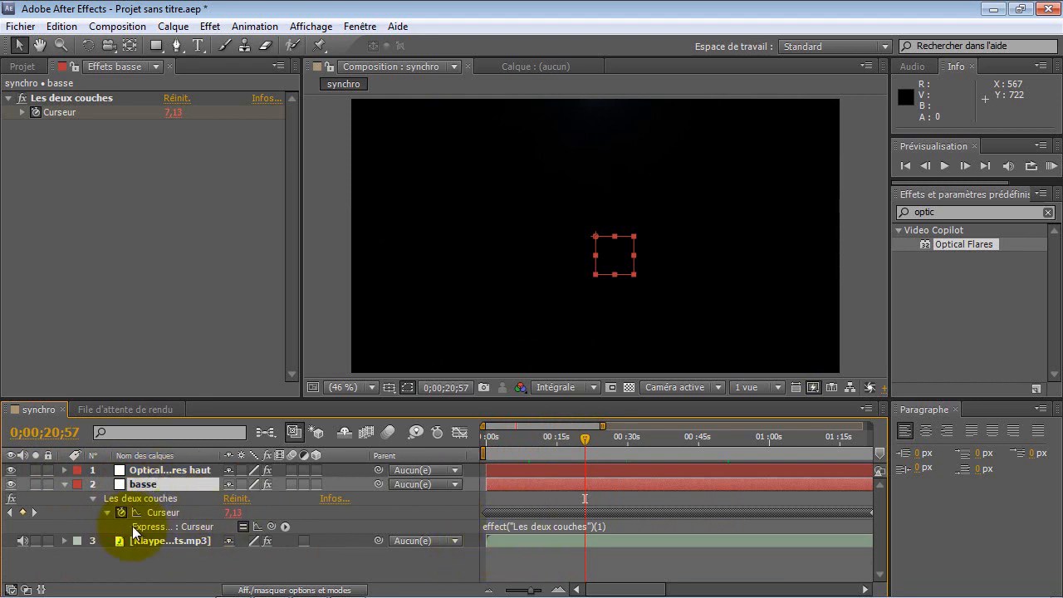
left_click(540, 523)
key("BackSpace")
type("linear(value,")
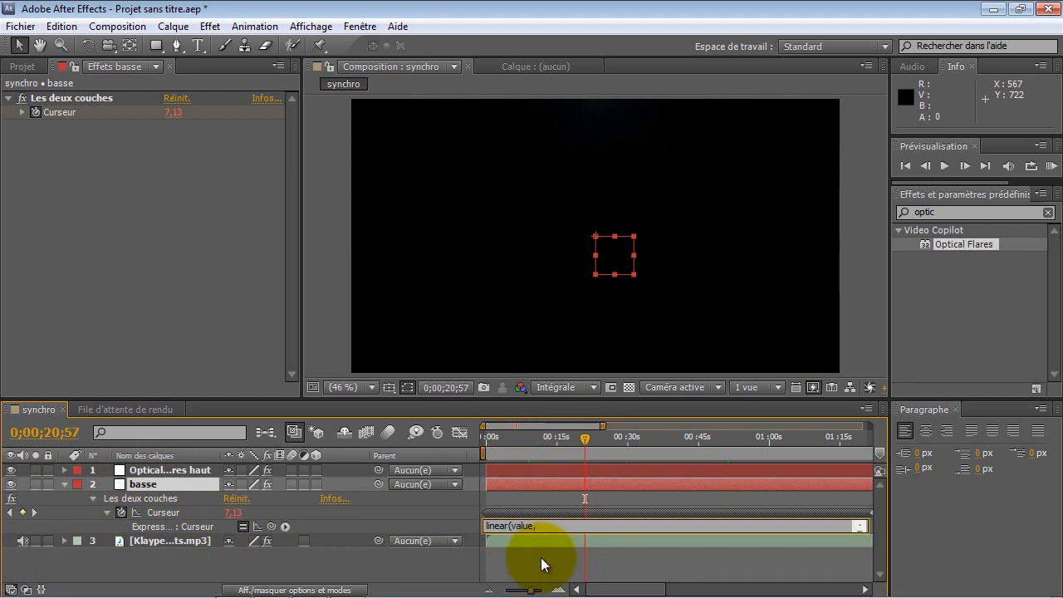
type("0")
type(",100,0,100)")
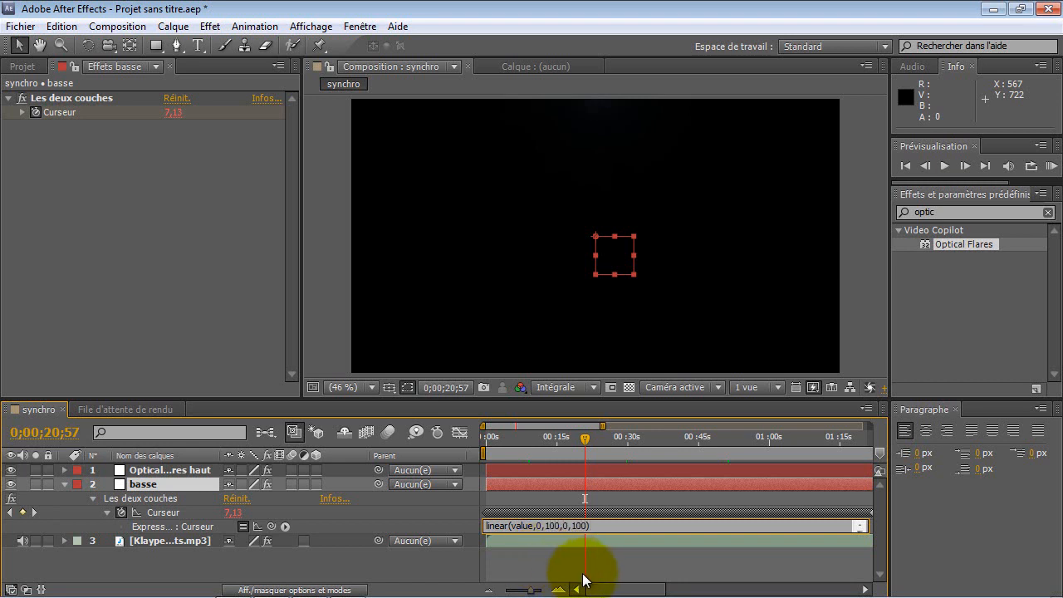
left_click(576, 561)
Check the flare at 0;00;27;17 and display the Curseur's post-expression graph in the graph editor.
left_click_drag(583, 438, 612, 442)
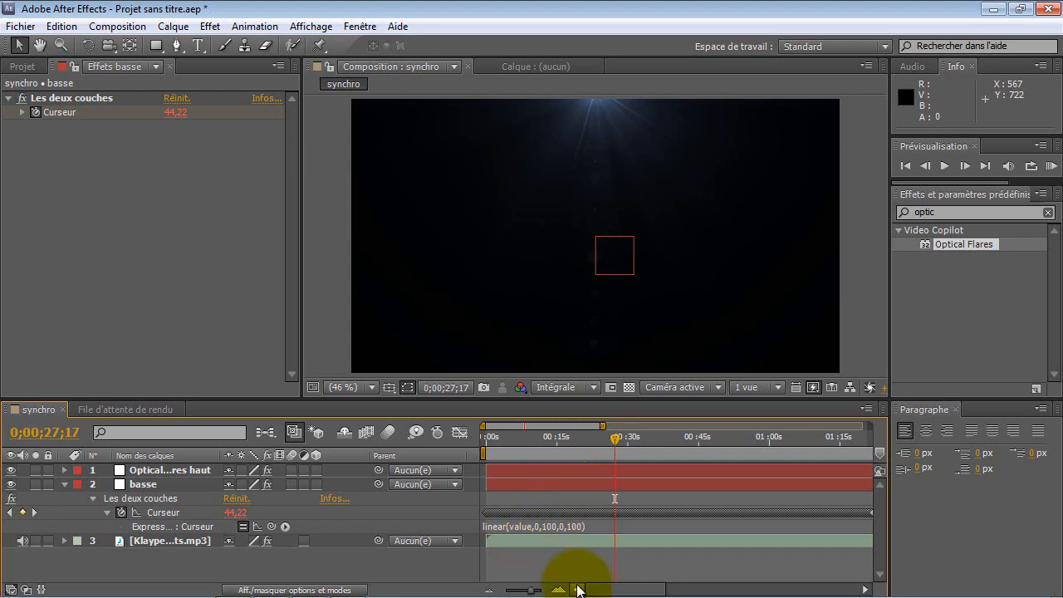
left_click(599, 544)
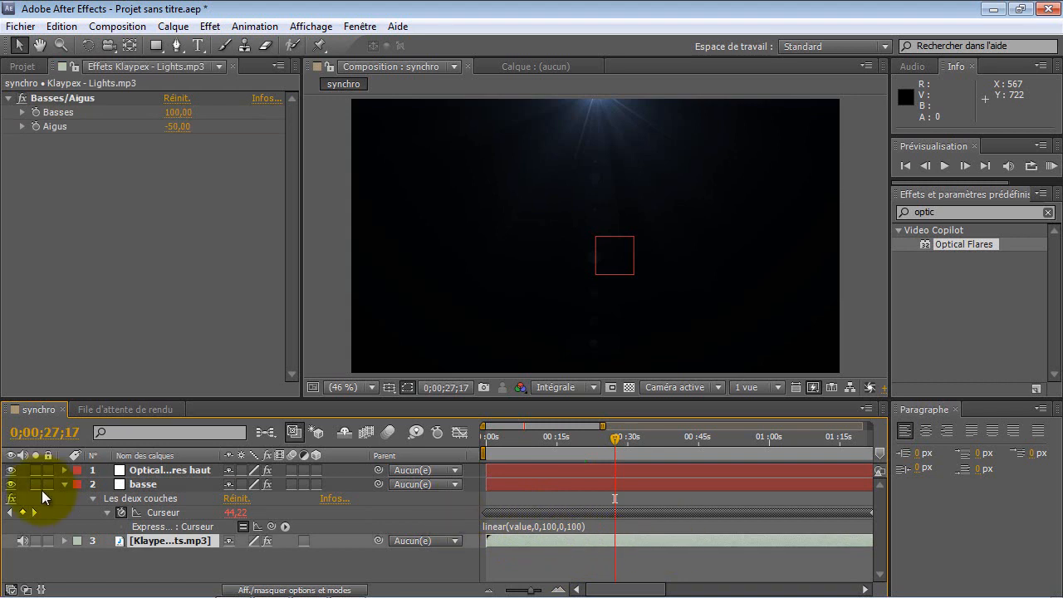
left_click(259, 526)
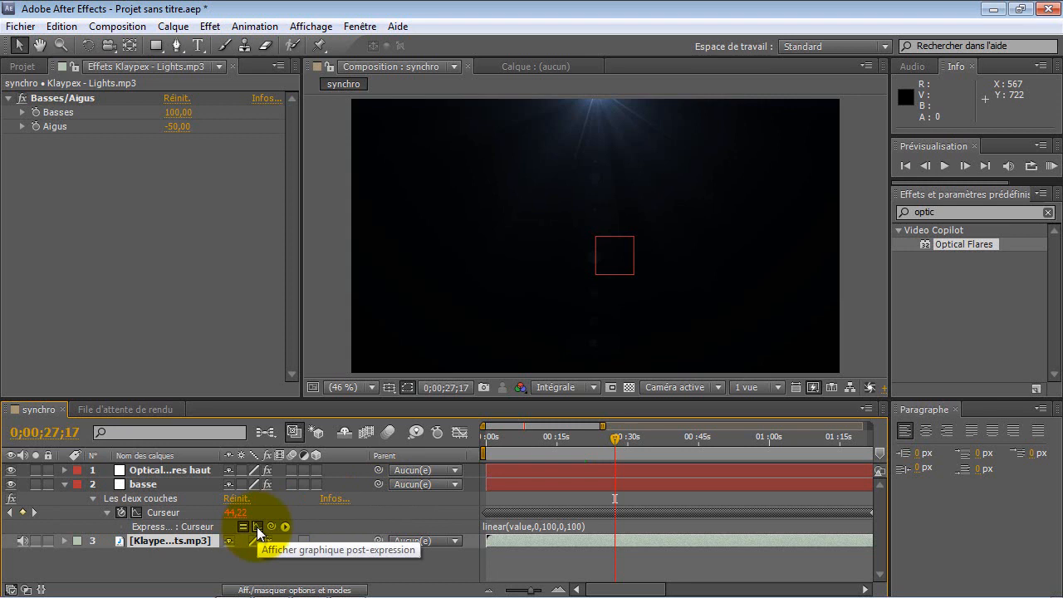
left_click(463, 431)
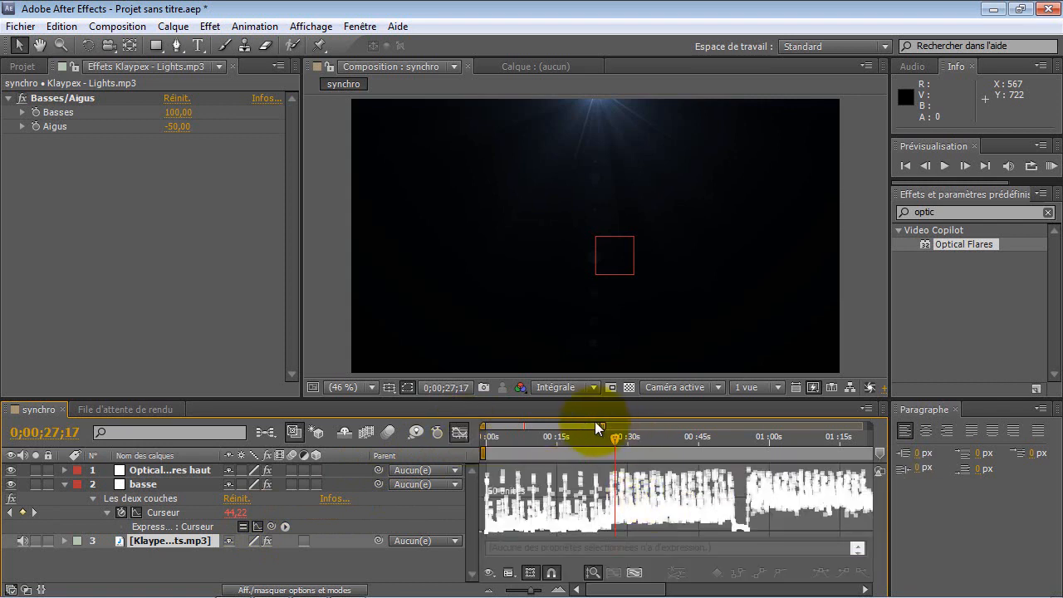
Examine the peaks of the Curseur graph over short and long time ranges, and close the graph editor.
mouse_move(602, 426)
left_mouse_down()
mouse_move(519, 426)
mouse_move(539, 444)
mouse_move(604, 445)
left_mouse_up()
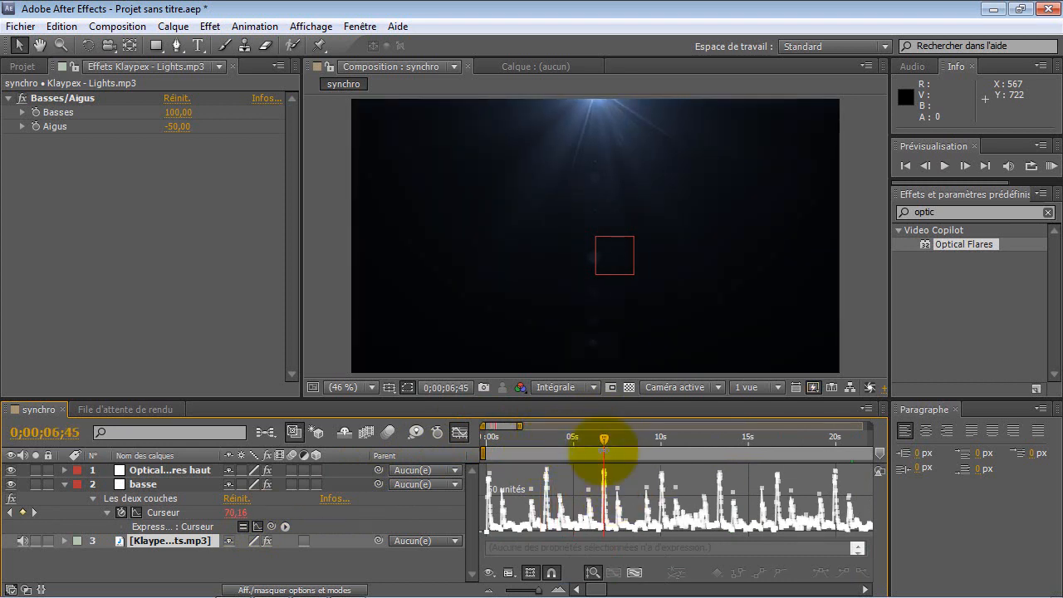
left_click_drag(521, 426, 686, 448)
mouse_move(657, 507)
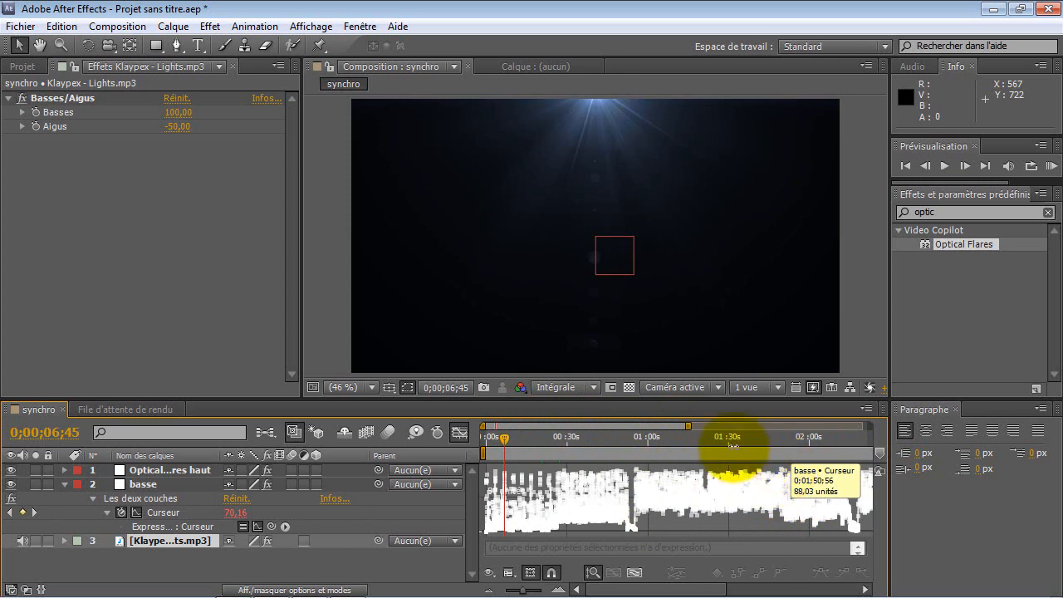
left_click_drag(688, 426, 527, 429)
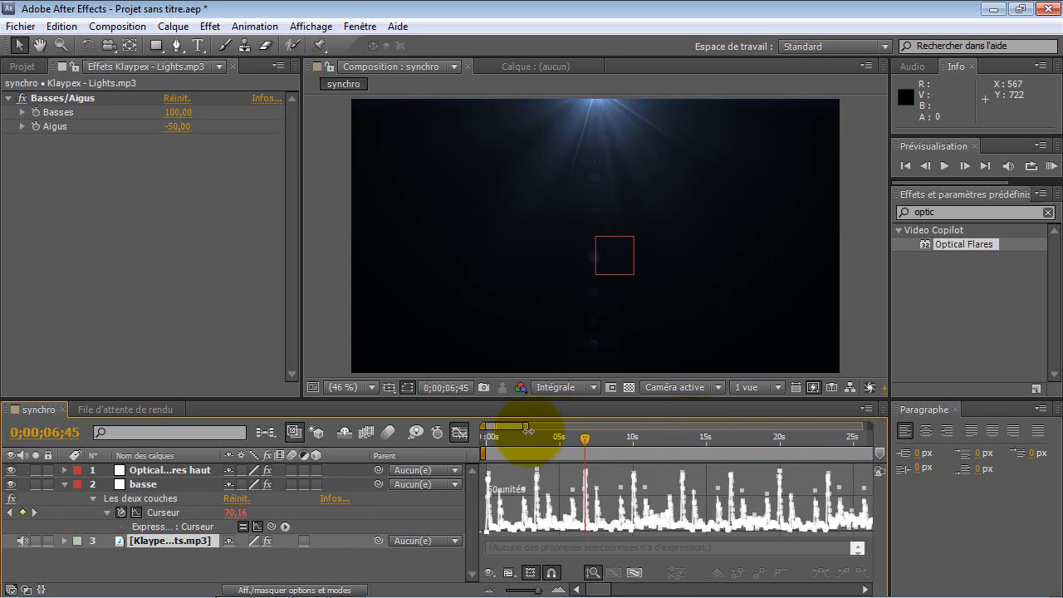
left_click(460, 431)
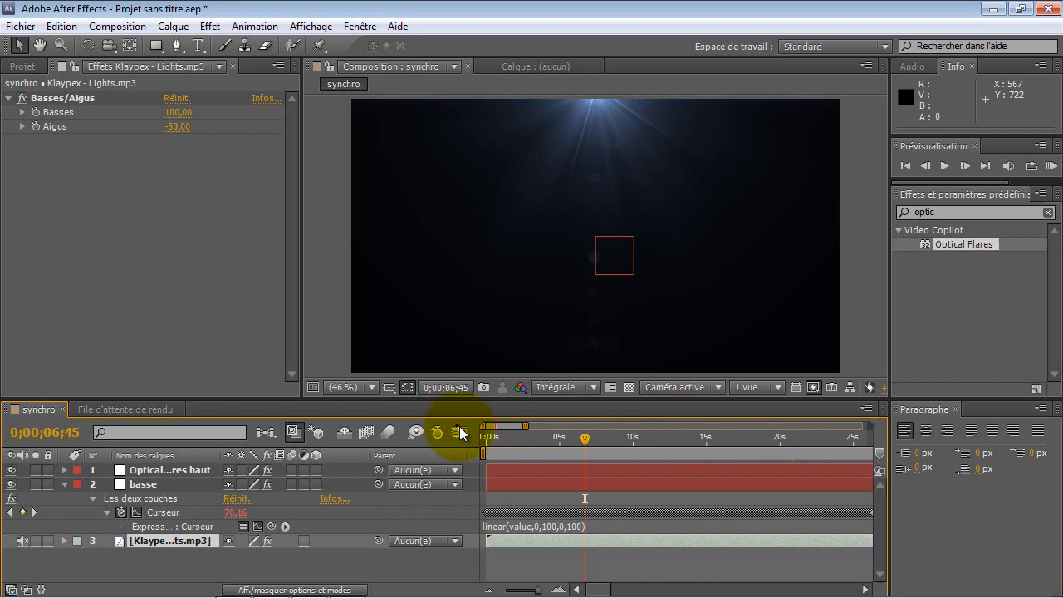
Set the input maximum in the Curseur's linear expression to 90.
left_click(549, 525)
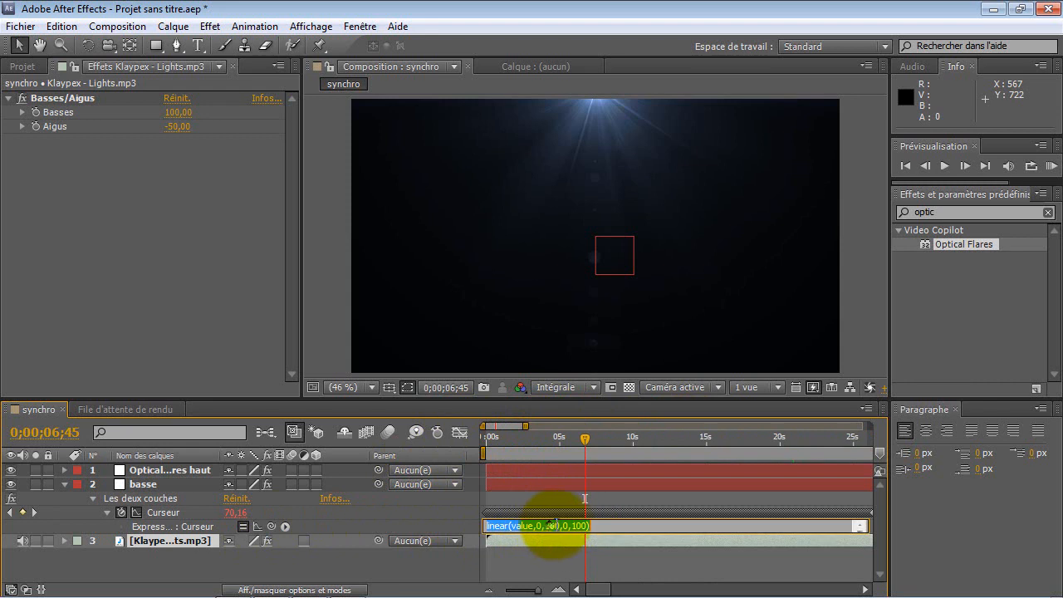
left_click(561, 526)
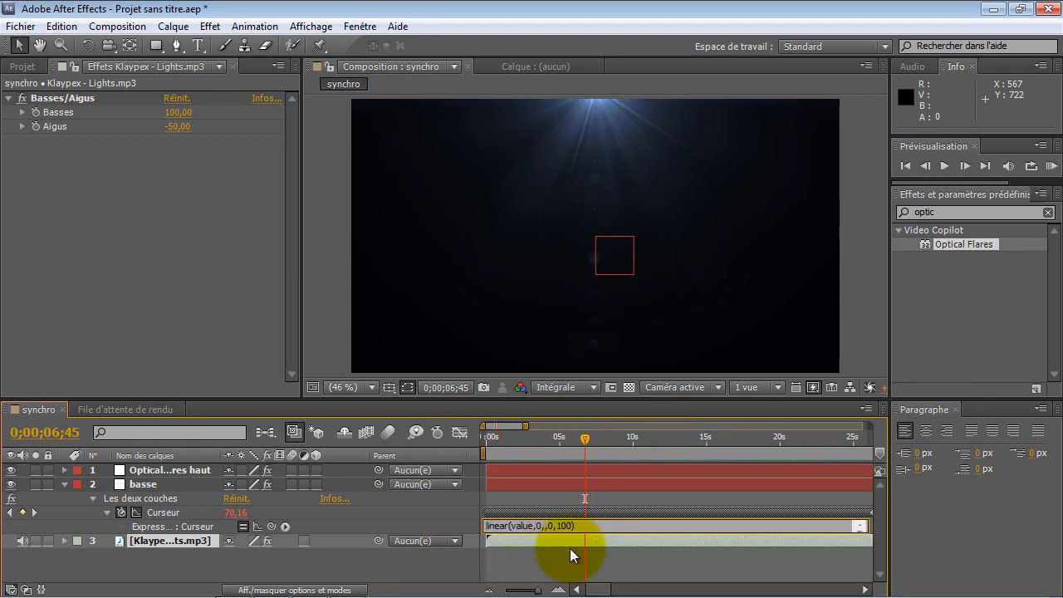
left_click(594, 502)
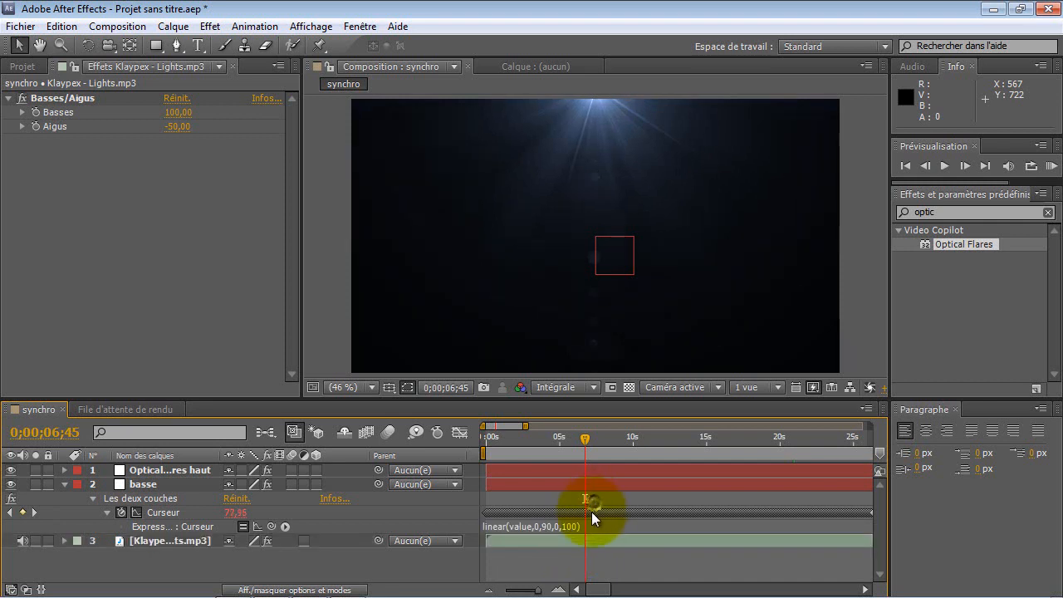
Set the output maximum in the Curseur's linear expression to 300 and preview the flare at 0;00;06;47.
left_click(539, 527)
left_click(540, 526)
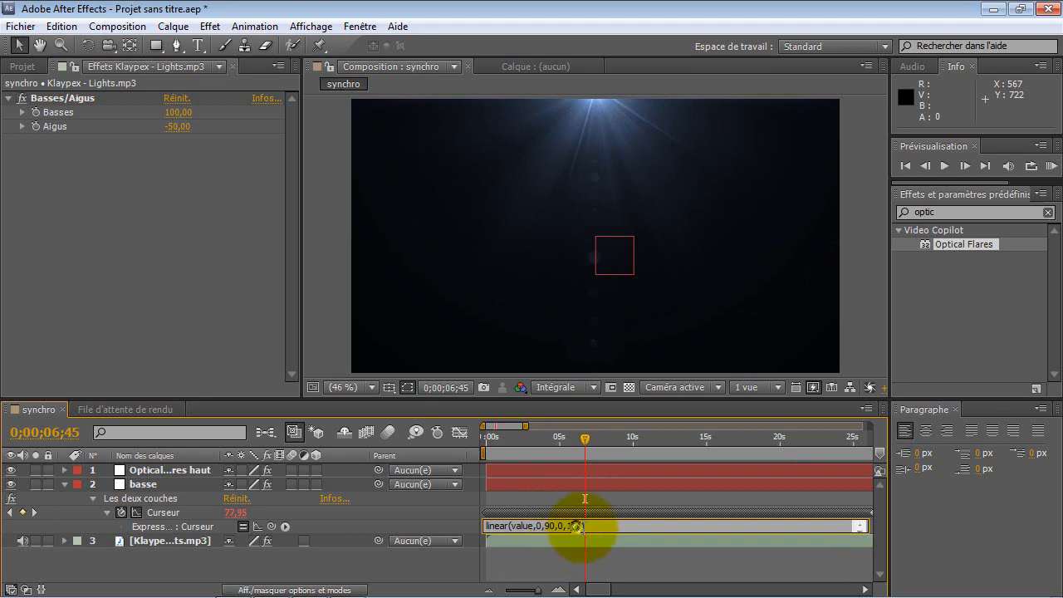
left_click(577, 526)
key("BackSpace")
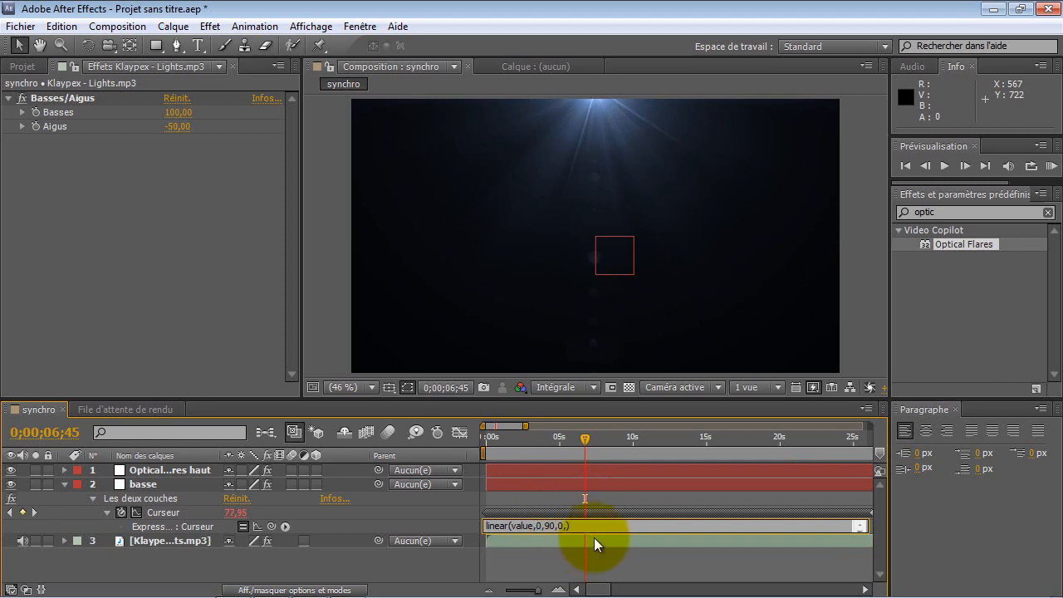
type("300")
left_click(603, 539)
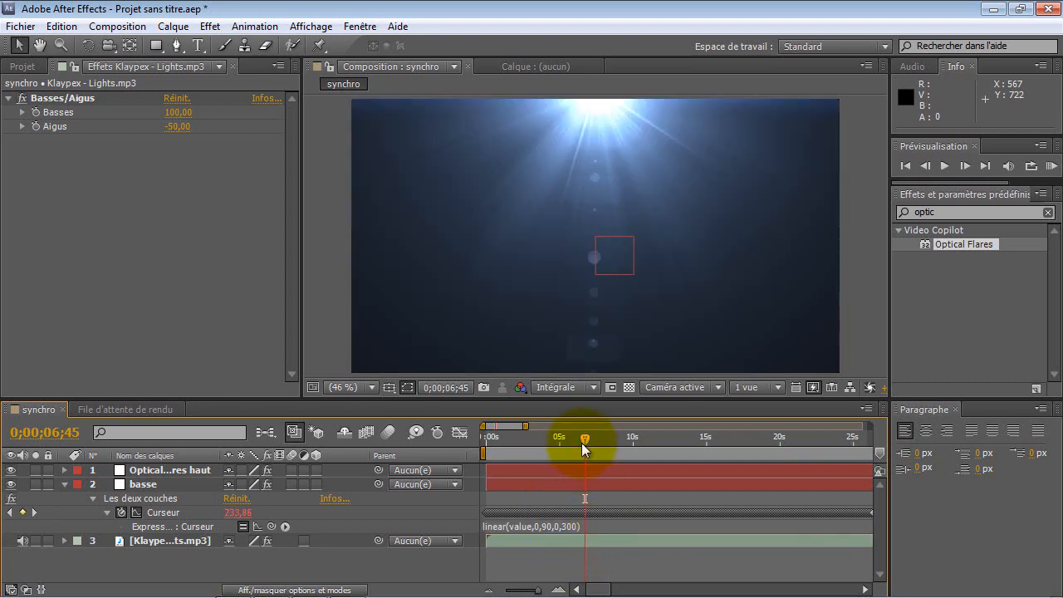
mouse_move(581, 439)
left_mouse_down()
mouse_move(555, 438)
mouse_move(582, 439)
left_mouse_up()
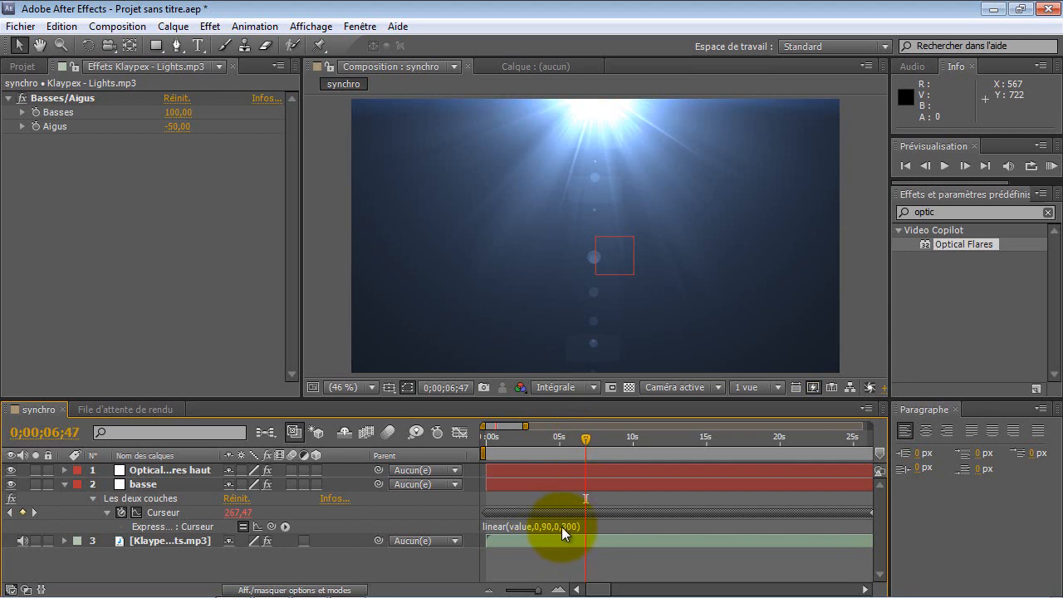
Expand the flare layer and compare its Brightness with the basse Curseur at 0;00;07;31 and 0;00;08;15.
left_click(65, 469)
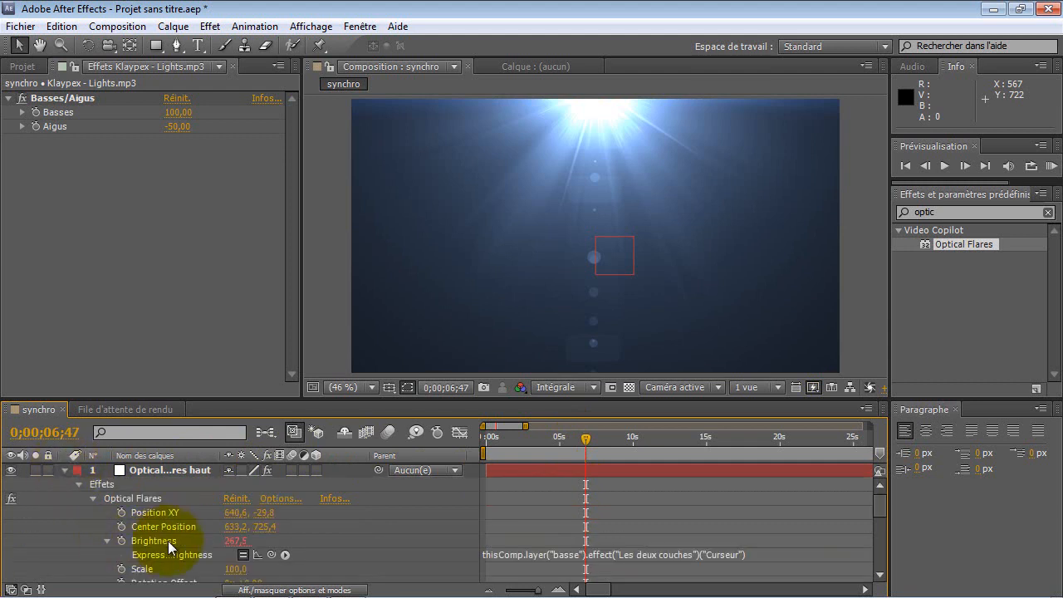
left_click_drag(585, 438, 596, 438)
scroll(643, 510, "down", 10)
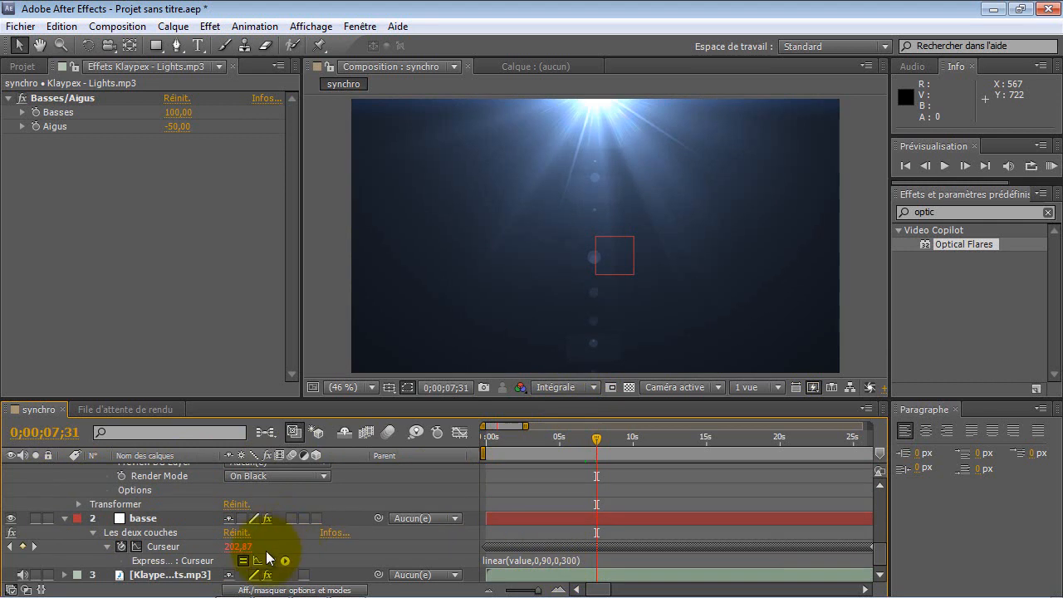
scroll(516, 560, "up", 5)
scroll(516, 560, "down", 5)
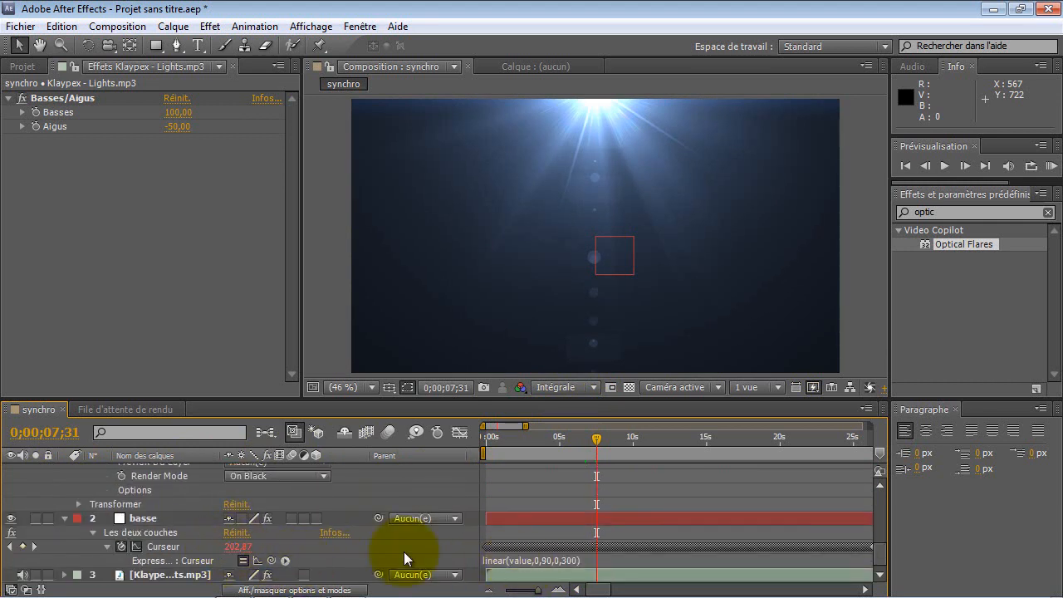
mouse_move(596, 442)
left_mouse_down()
mouse_move(584, 437)
mouse_move(678, 442)
mouse_move(607, 441)
left_mouse_up()
scroll(633, 507, "up", 1)
scroll(633, 507, "down", 1)
Set the Curseur expression's input minimum to 30 and its output minimum to 100, giving linear(value,30,90,100,300).
left_click(535, 560)
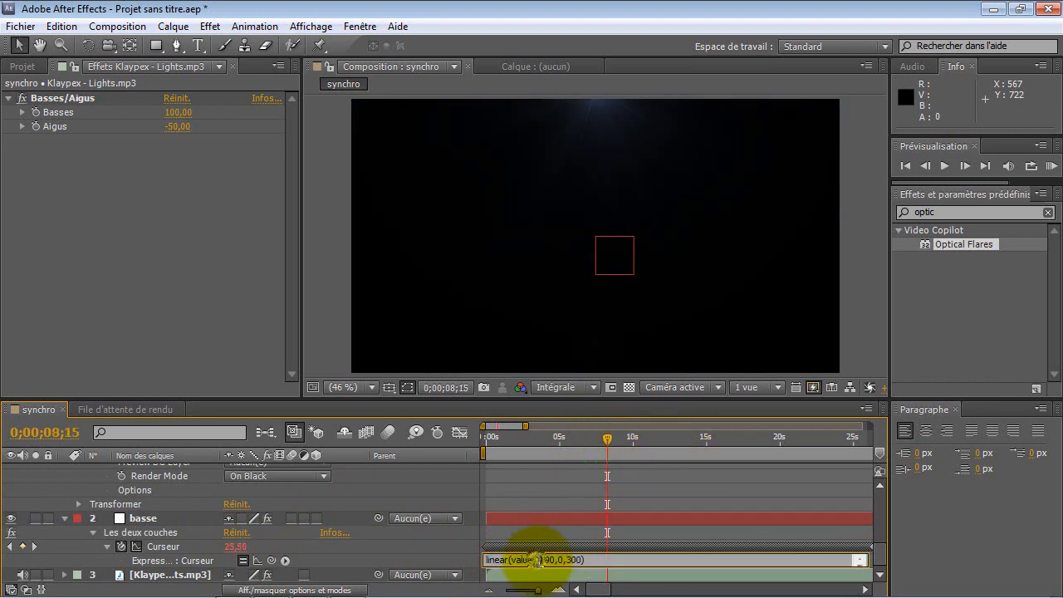
key("BackSpace")
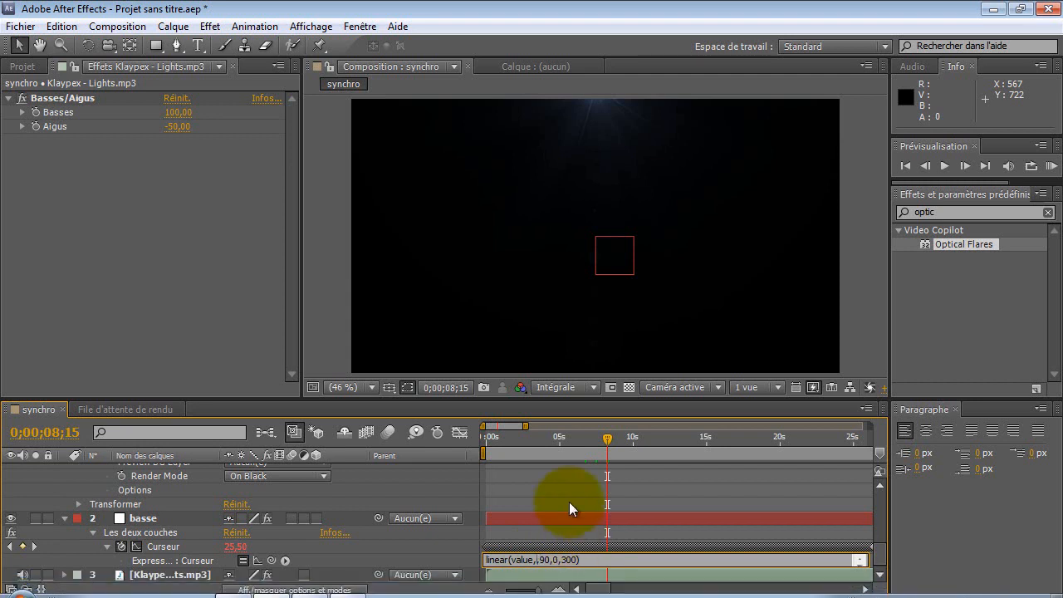
type("30")
key("KP_Enter")
left_click(564, 560)
left_click(573, 560)
type("10")
key("KP_Enter")
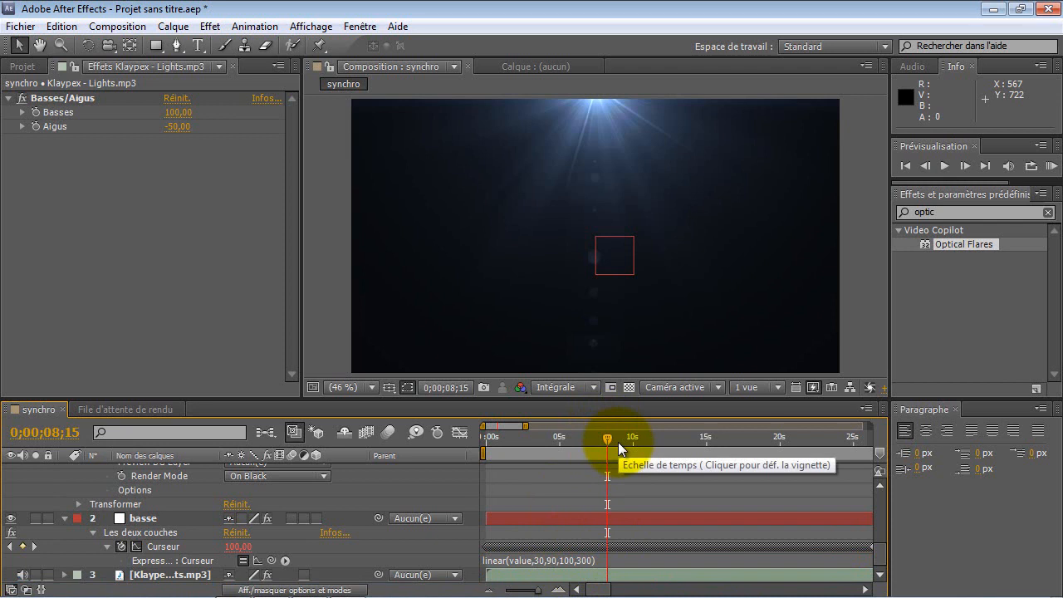
Examine the flare's Brightness and the Curseur's remapped value at several times between 0;00;05;26 and 0;00;08;05.
left_click_drag(607, 446, 604, 441)
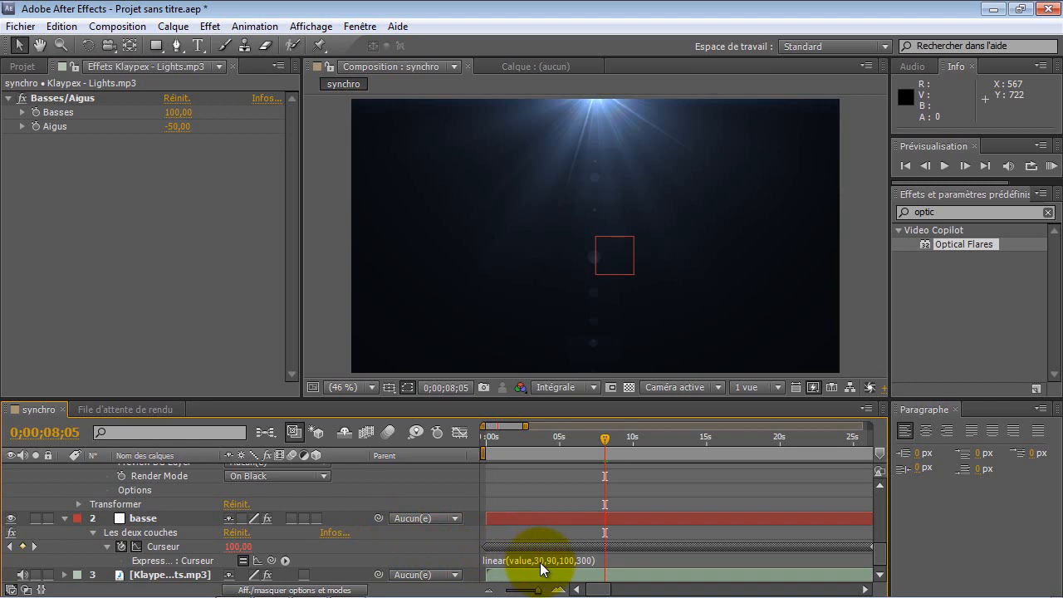
scroll(276, 517, "up", 5)
scroll(276, 516, "down", 4)
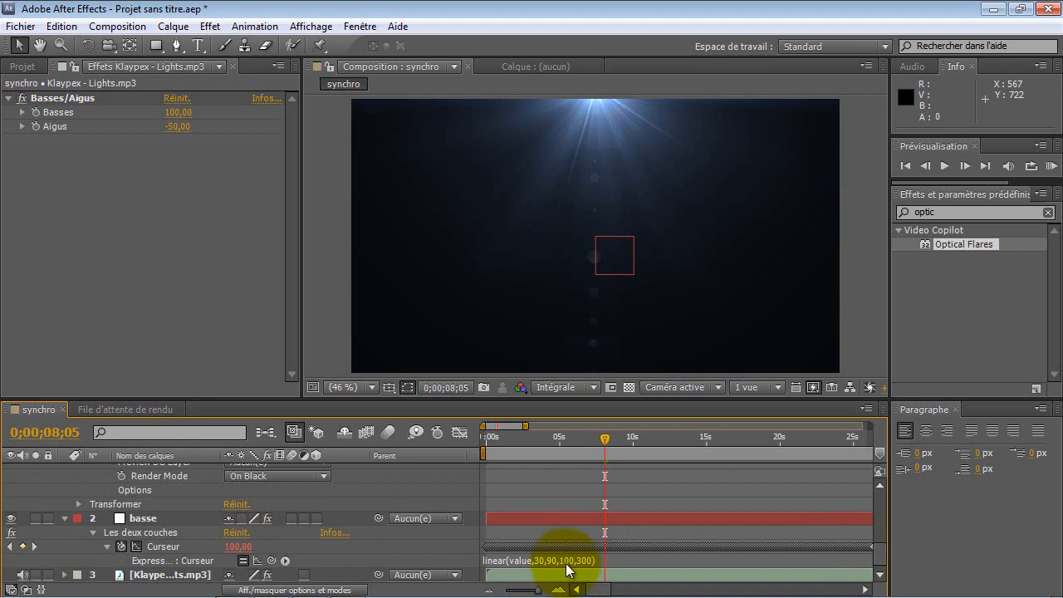
scroll(532, 544, "up", 3)
scroll(342, 523, "up", 5)
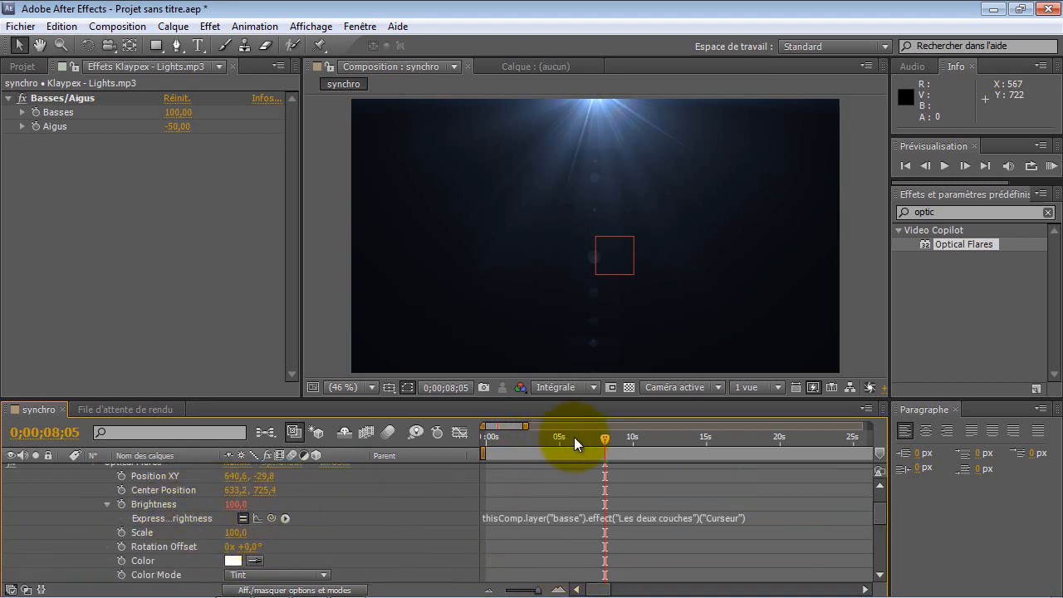
left_click_drag(613, 441, 577, 440)
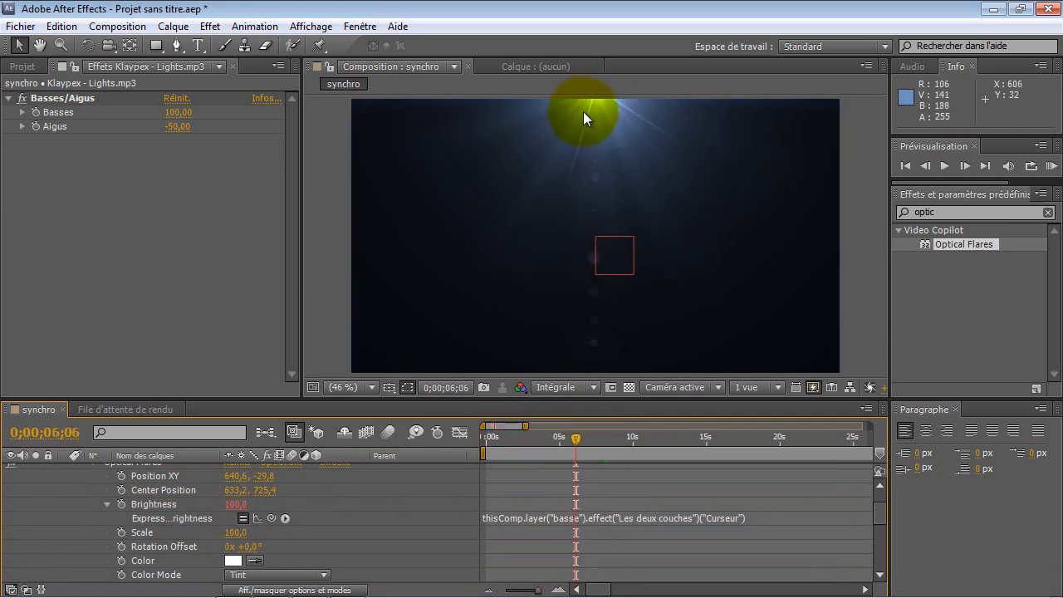
mouse_move(575, 438)
left_mouse_down()
mouse_move(607, 437)
mouse_move(581, 432)
mouse_move(593, 433)
left_mouse_up()
scroll(600, 538, "down", 4)
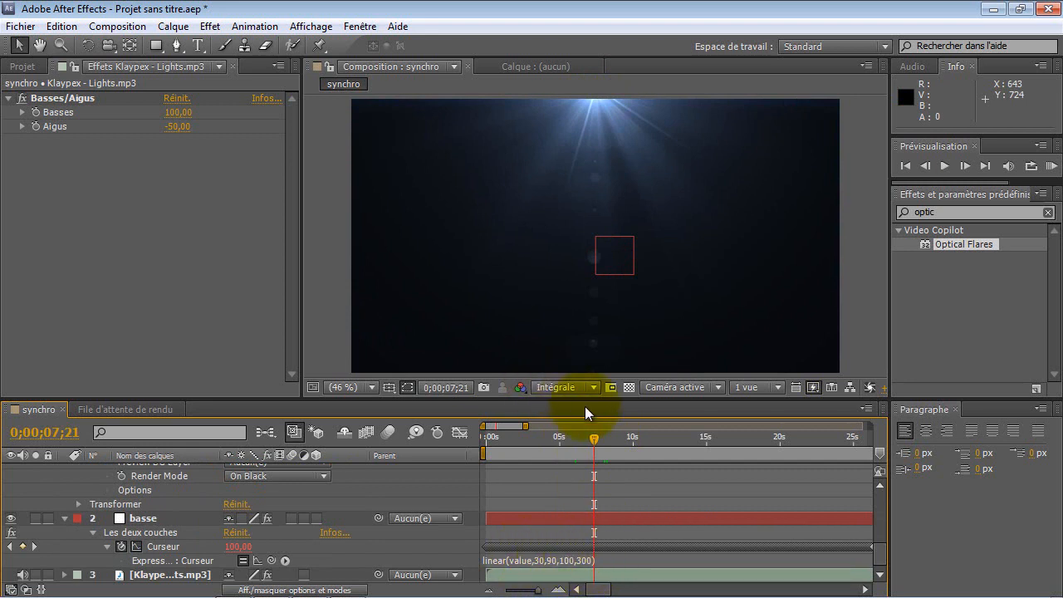
left_click_drag(595, 442, 565, 434)
Try an input minimum of 10 in the Curseur's linear expression and check the flare at 0;00;09;47.
left_click(540, 560)
left_click(540, 561)
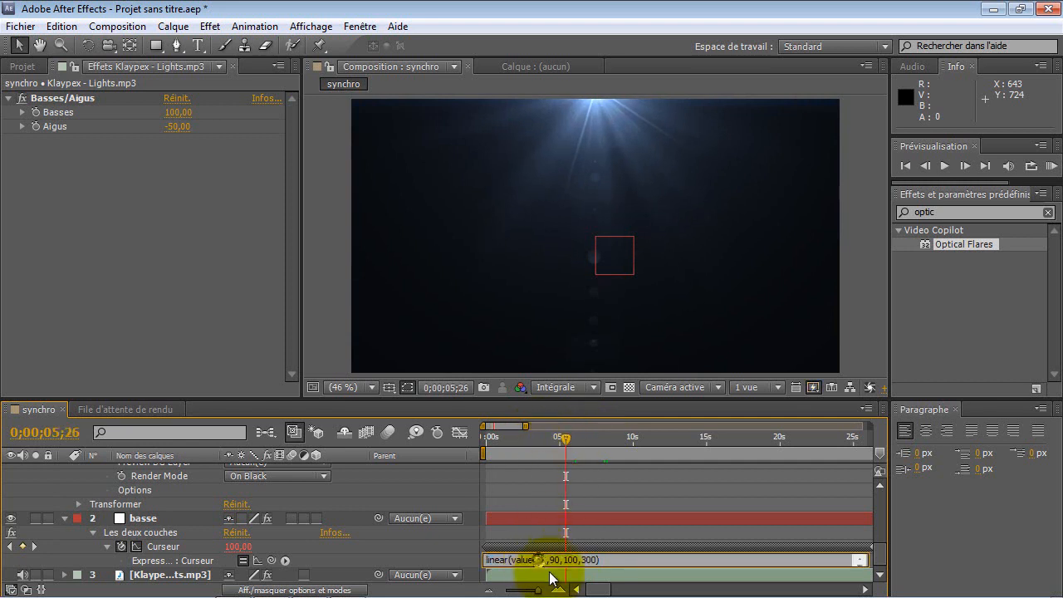
key("BackSpace")
type("1")
left_click(558, 498)
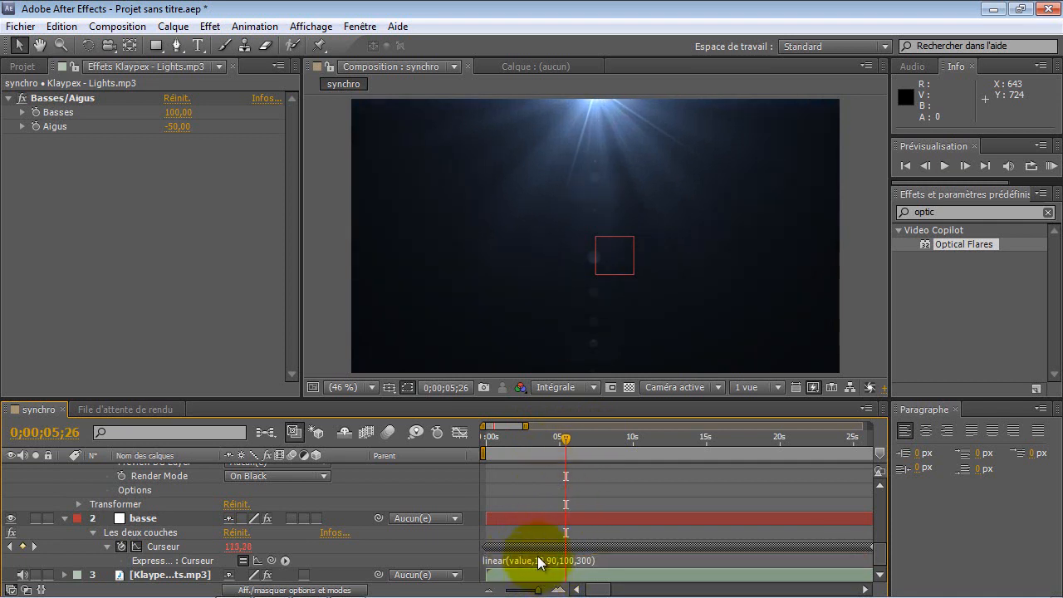
left_click_drag(566, 437, 630, 437)
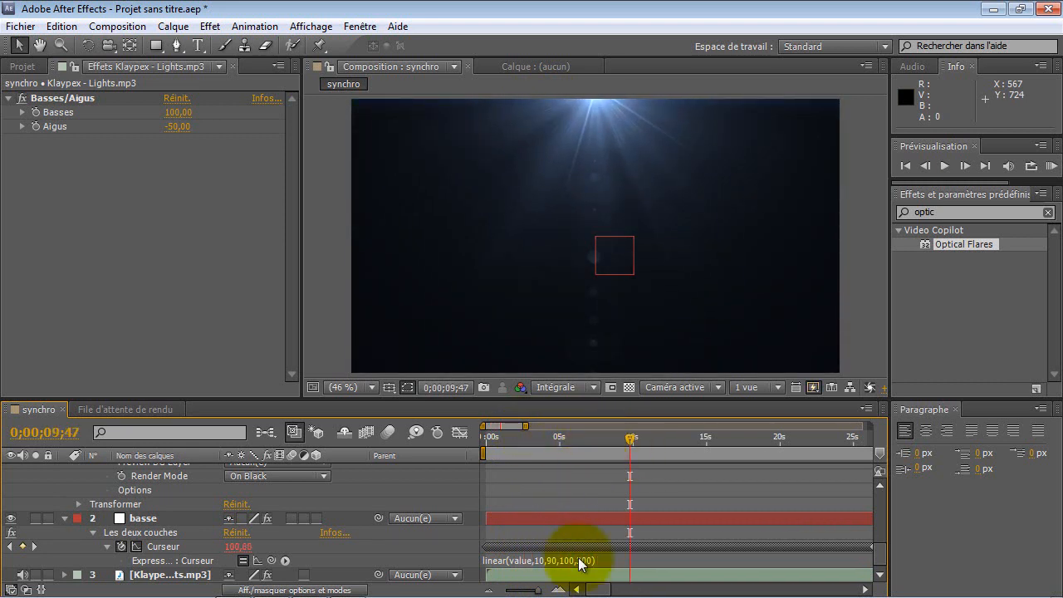
Set the Curseur expression's input minimum back to 30 and preview the flare at 0;00;06;30.
left_click(510, 561)
key("BackSpace")
type("3")
left_click(611, 490)
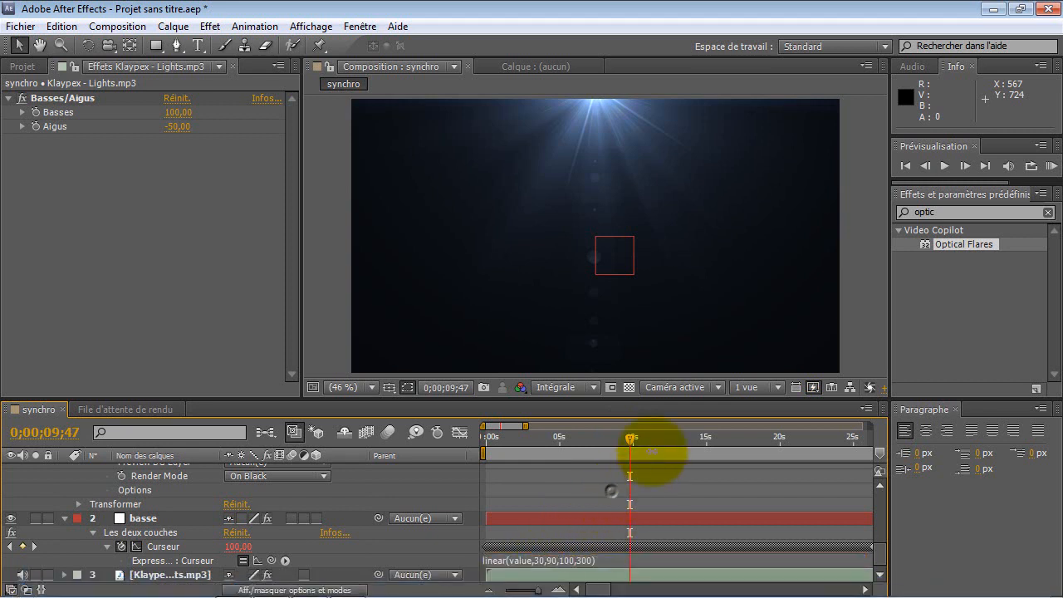
left_click_drag(621, 435, 579, 436)
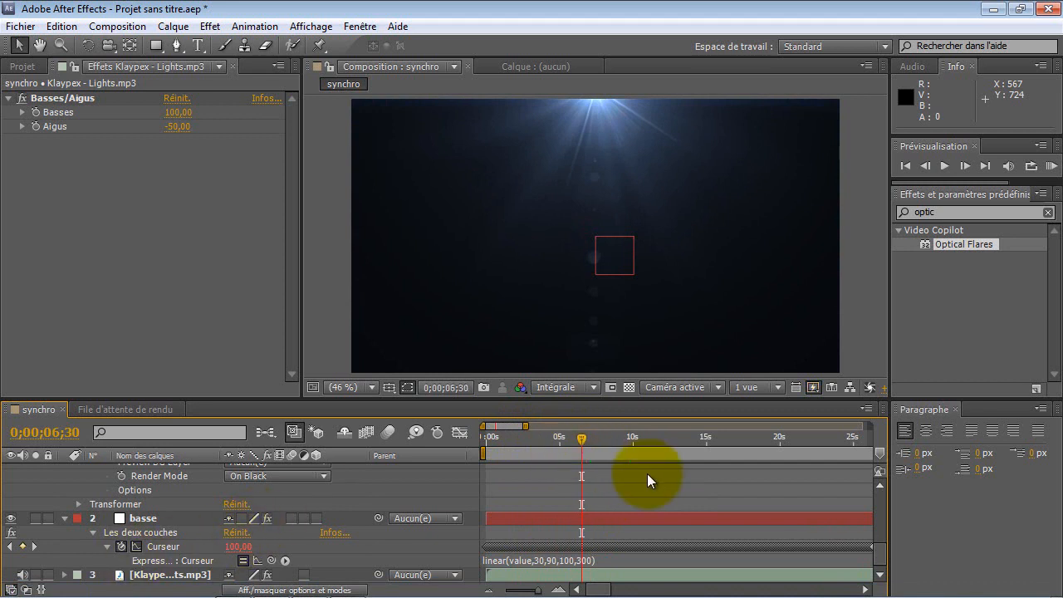
left_click(286, 562)
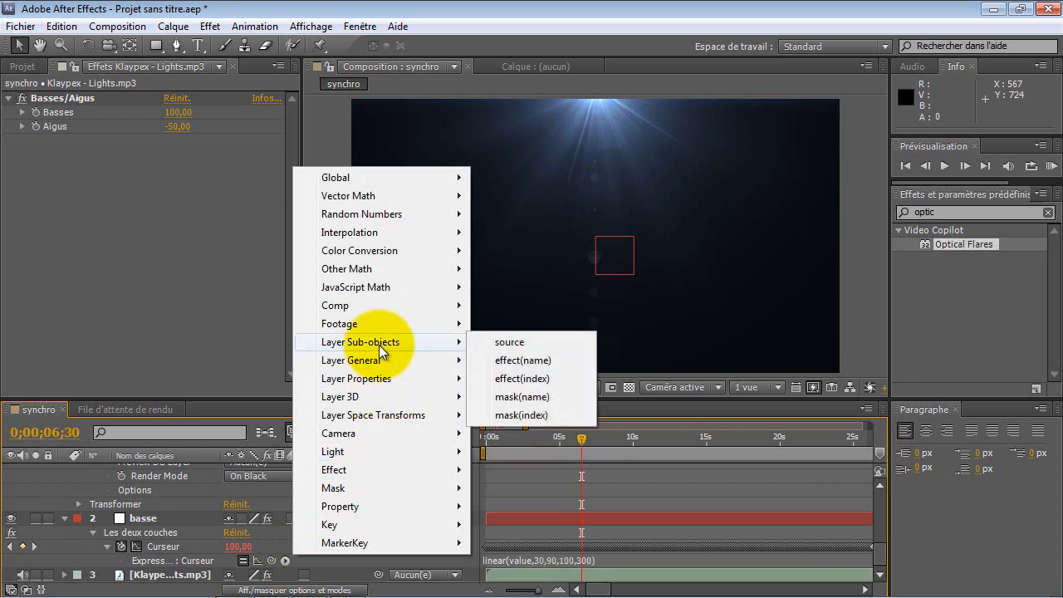
mouse_move(374, 289)
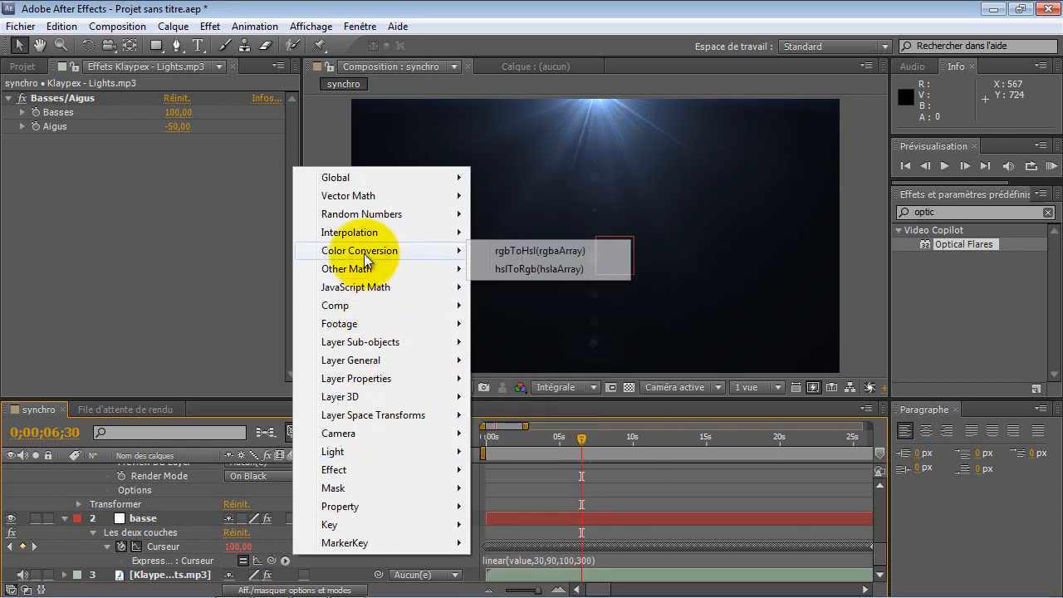
mouse_move(362, 197)
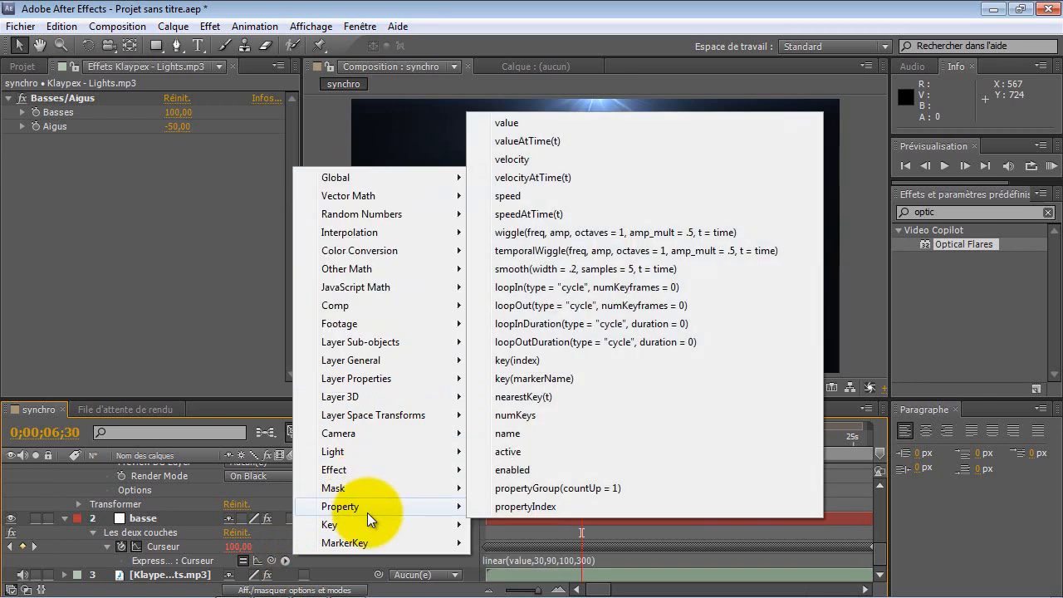
left_click(667, 533)
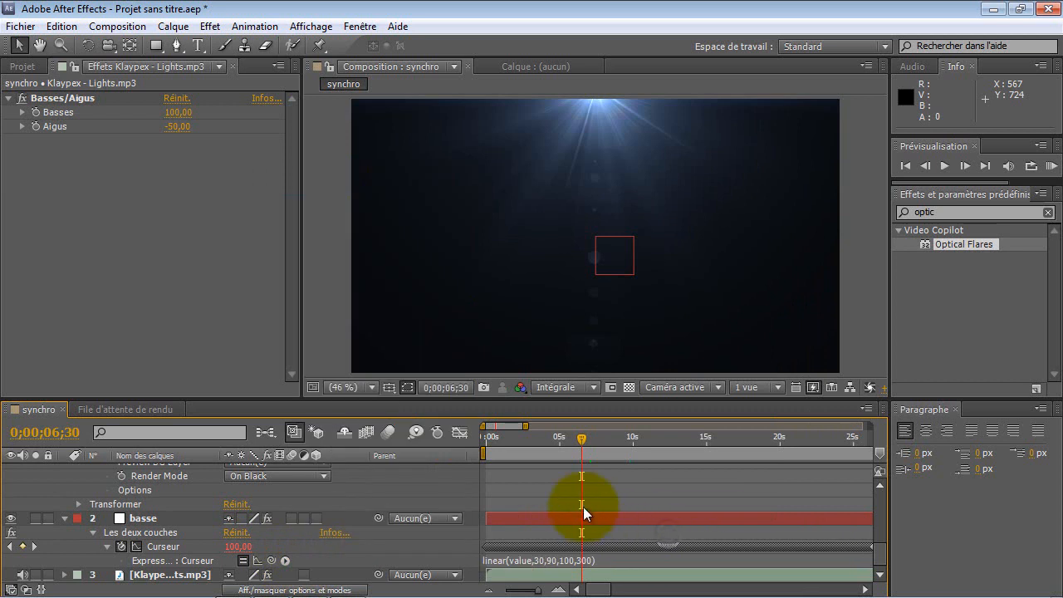
Check the flare's Brightness up to 0;00;17;18 and set the output maximum in the Curseur's linear expression to 400.
scroll(611, 533, "up", 10)
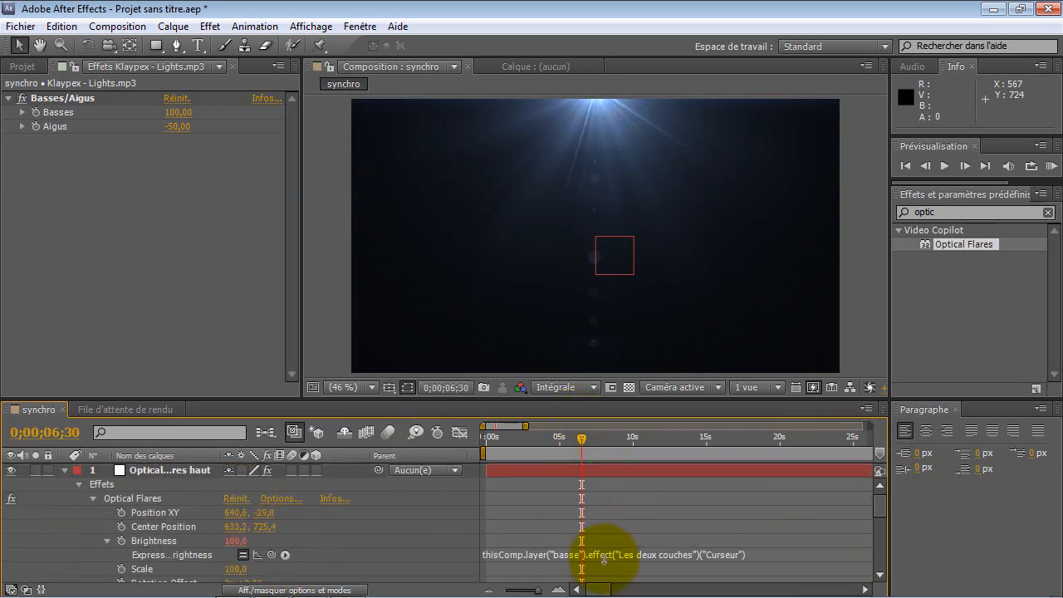
left_click_drag(582, 440, 740, 445)
scroll(650, 570, "down", 5)
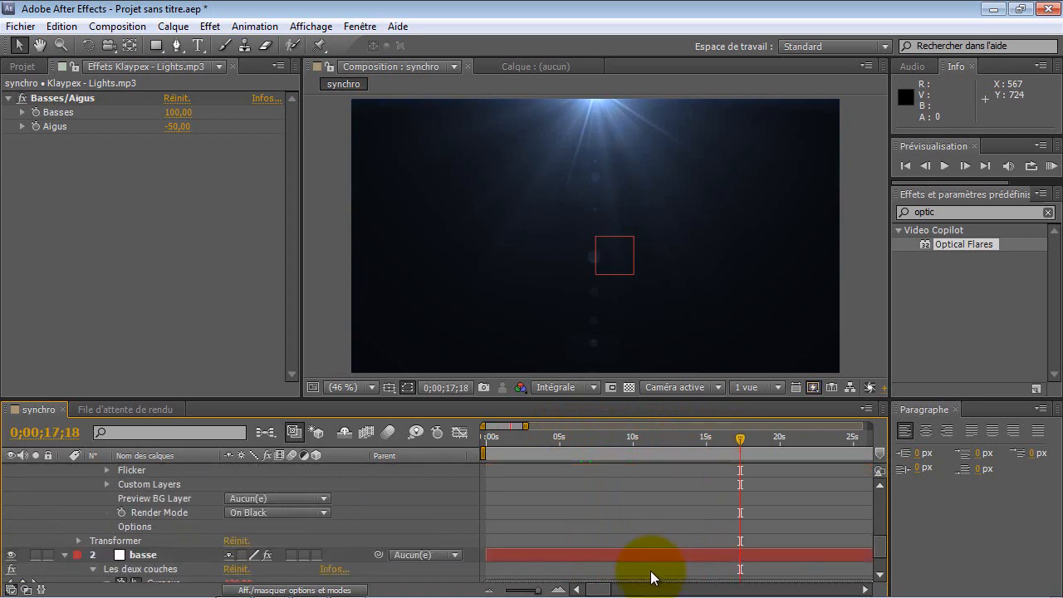
left_click(586, 560)
left_click(588, 560)
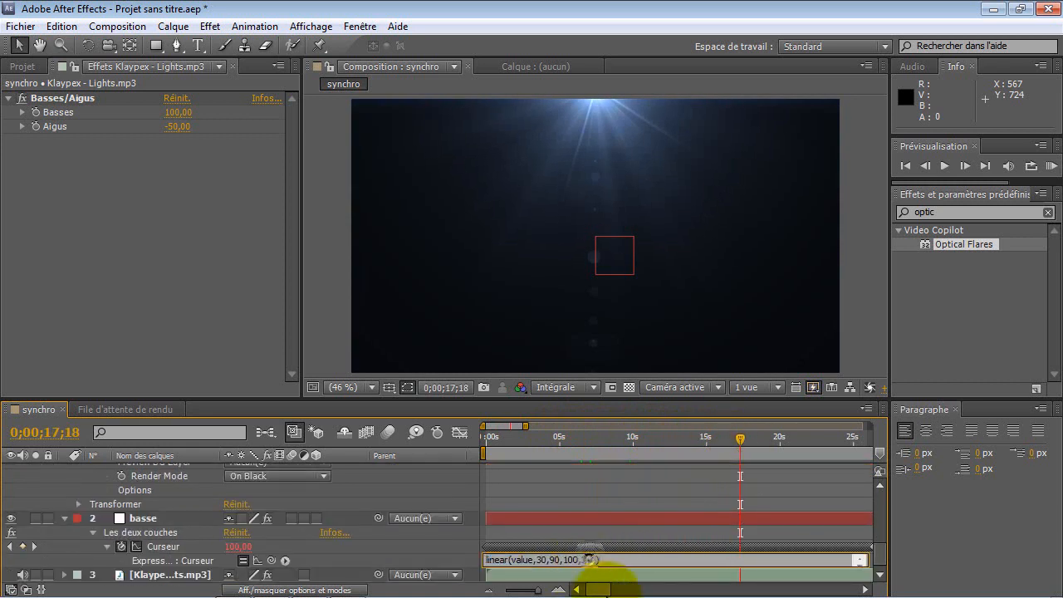
key("BackSpace")
key("BackSpace")
type("0,")
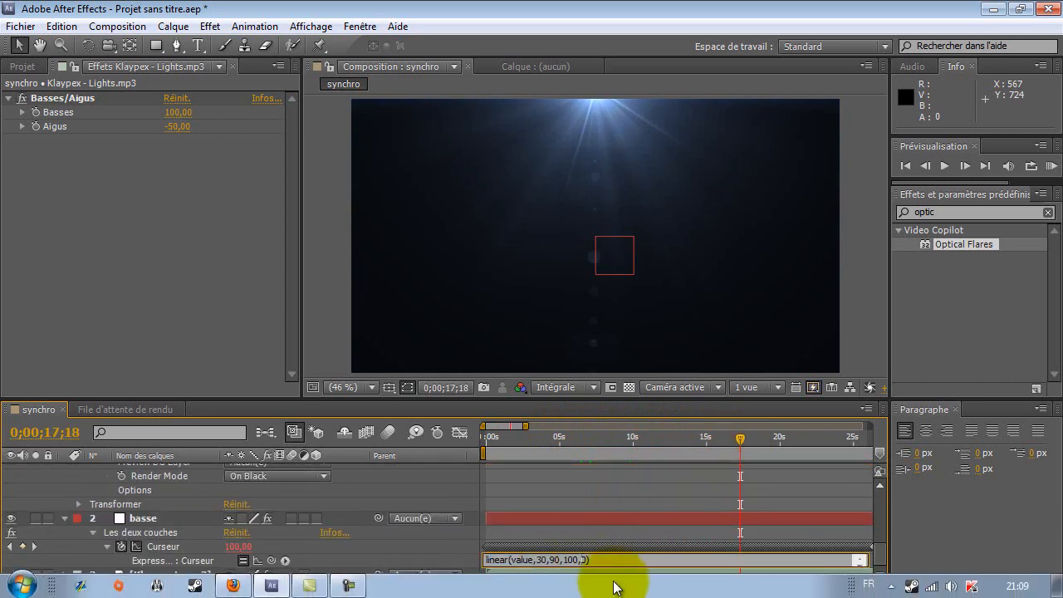
type("40")
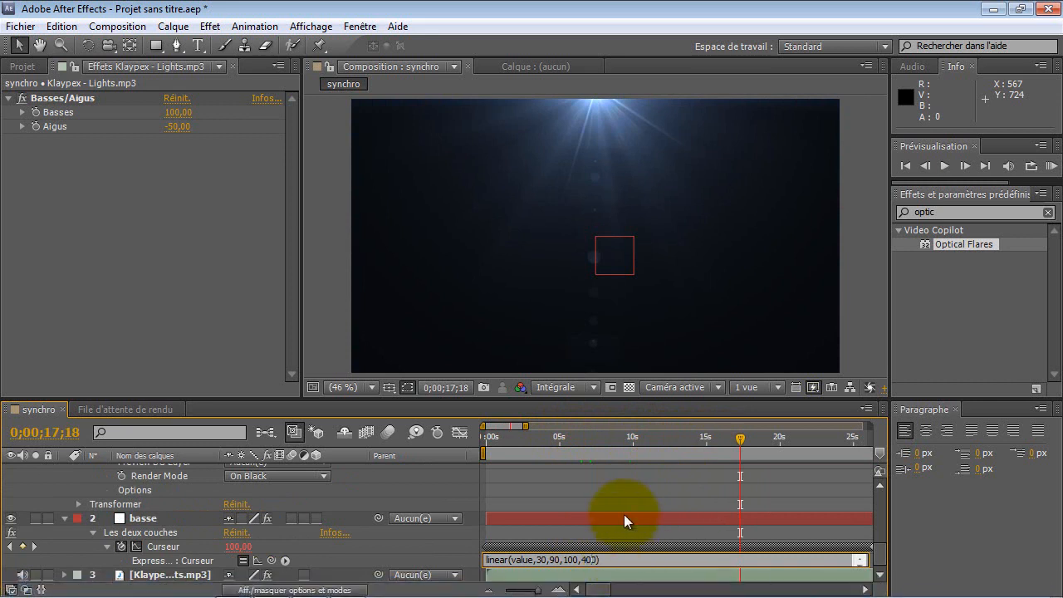
left_click(630, 497)
Preview the flare back to 0;00;11;08 and collapse the flare and basse layers.
left_click(742, 438)
left_click_drag(720, 435, 651, 441)
scroll(668, 573, "up", 5)
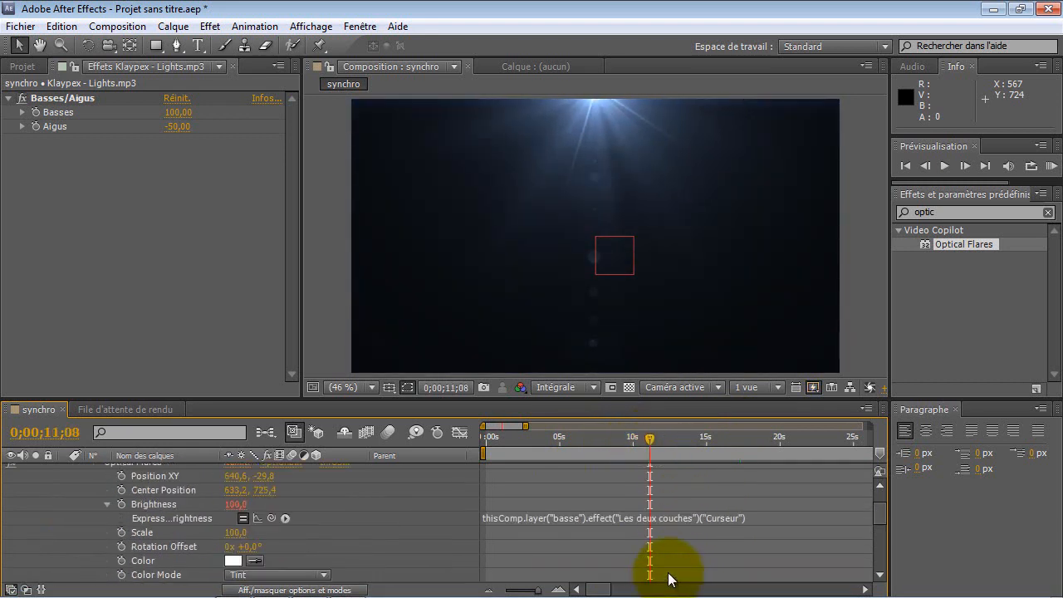
scroll(669, 573, "up", 3)
left_click(65, 470)
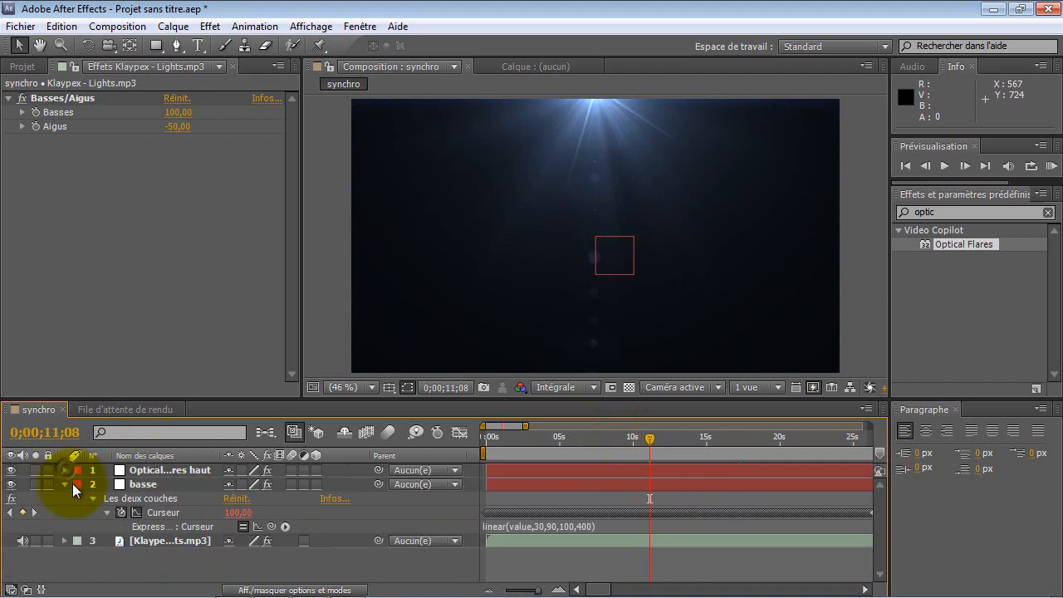
left_click(63, 483)
On the Klaypex - Lights audio layer, set the Basses/Aigus effect to Basses -50 and Aigus 100.
left_click(137, 484)
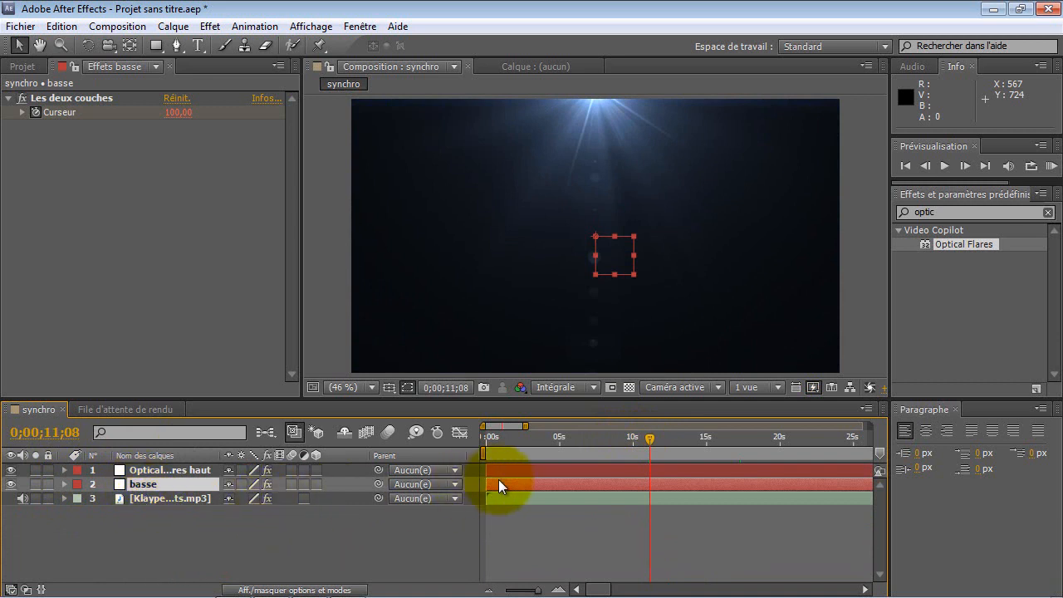
left_click(580, 499)
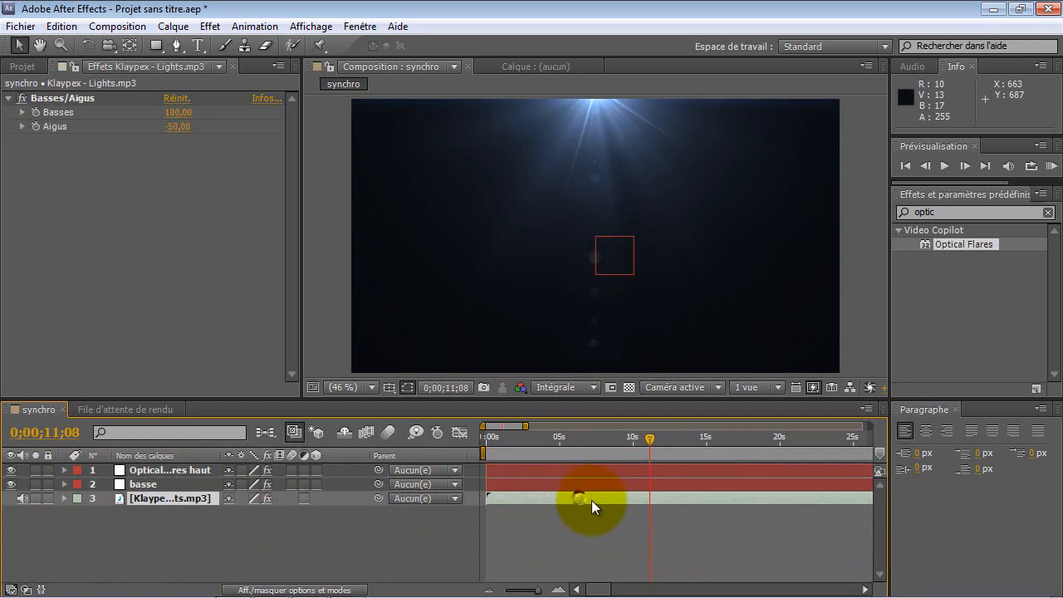
left_click(178, 112)
type("-50")
key("Return")
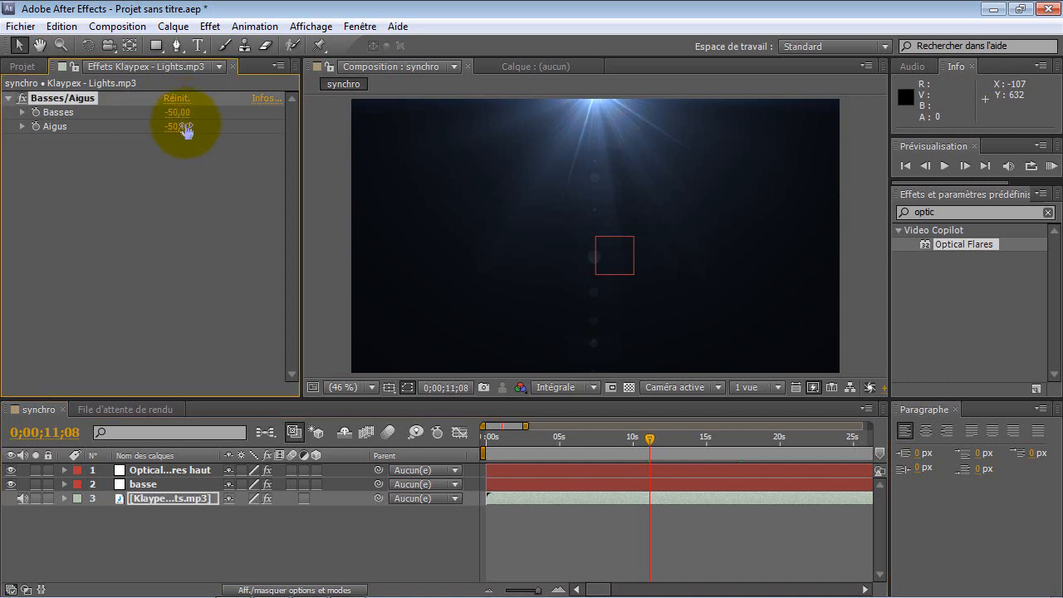
left_click(176, 126)
type("1")
left_click(215, 191)
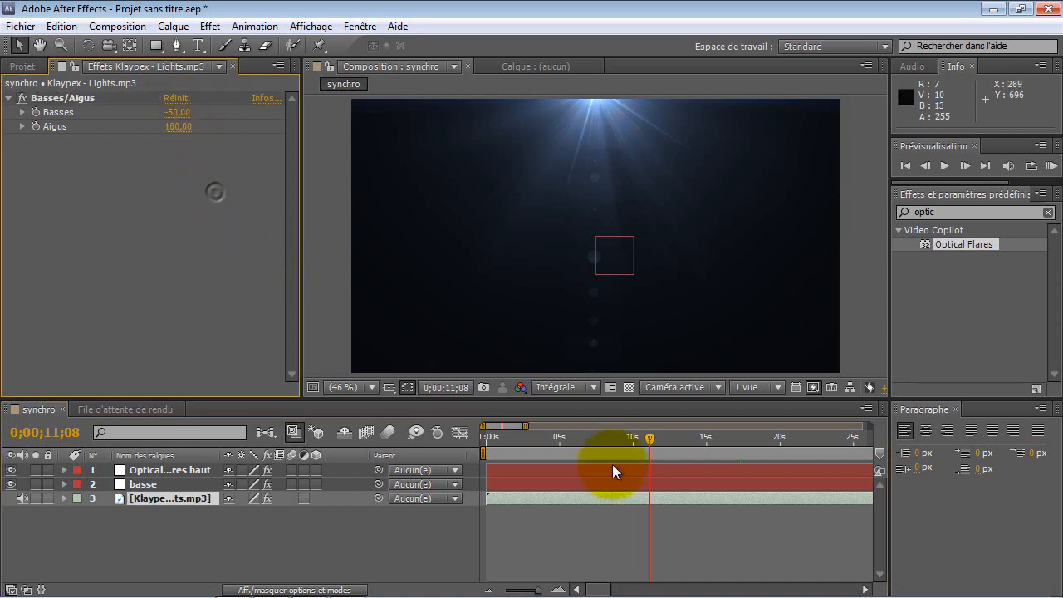
Convert the Klaypex - Lights audio layer's sound data into keyframes on a new amplitude layer.
right_click(644, 499)
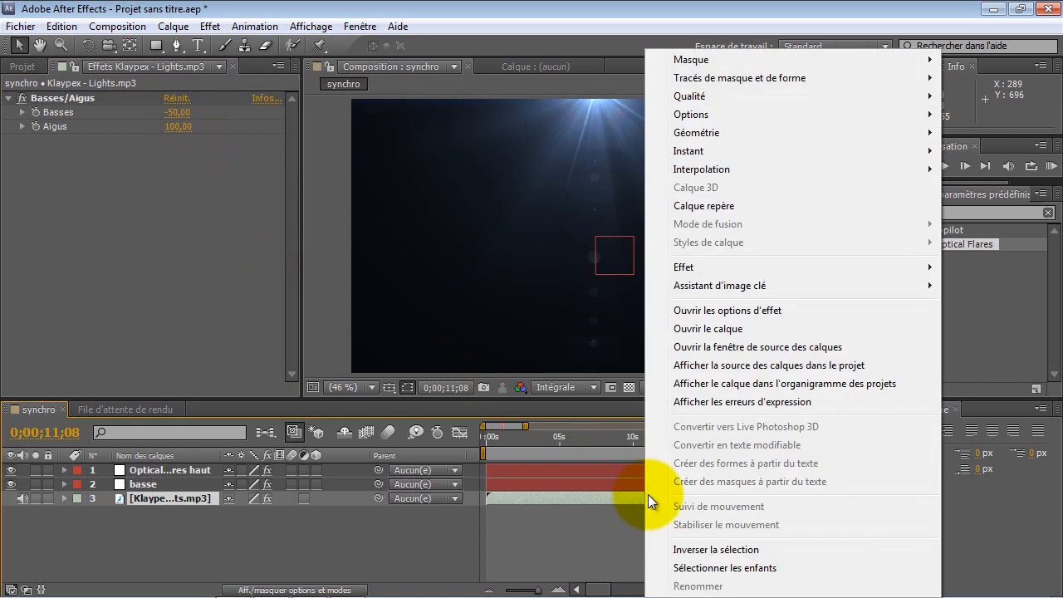
mouse_move(719, 150)
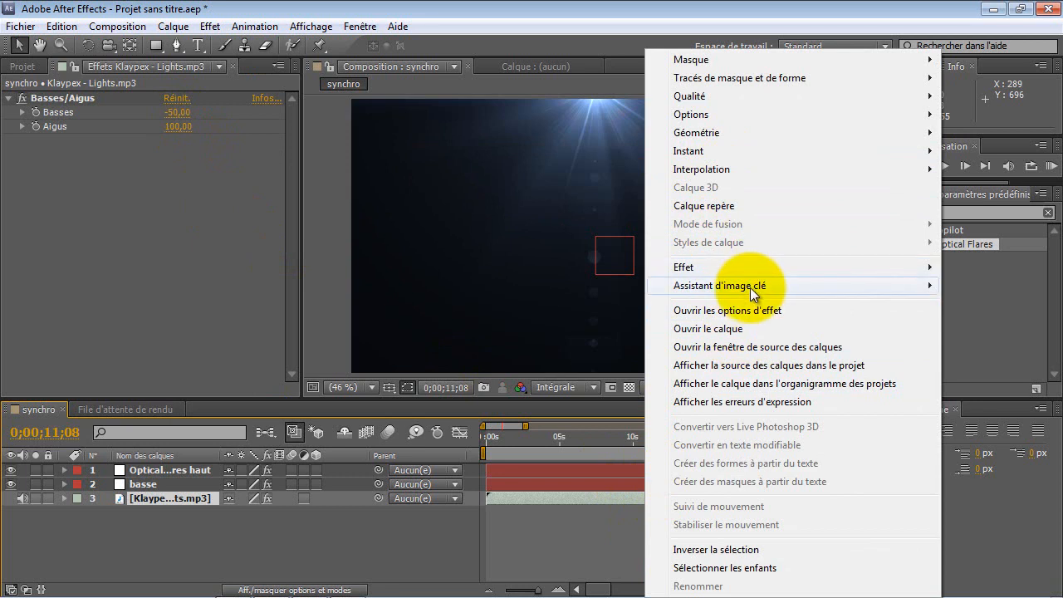
mouse_move(748, 290)
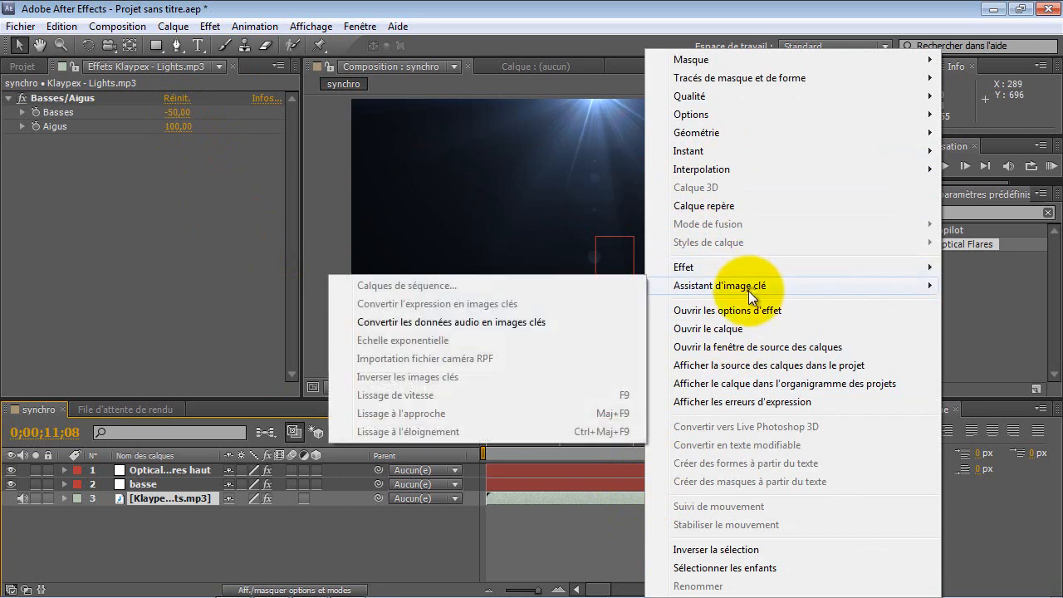
left_click(491, 326)
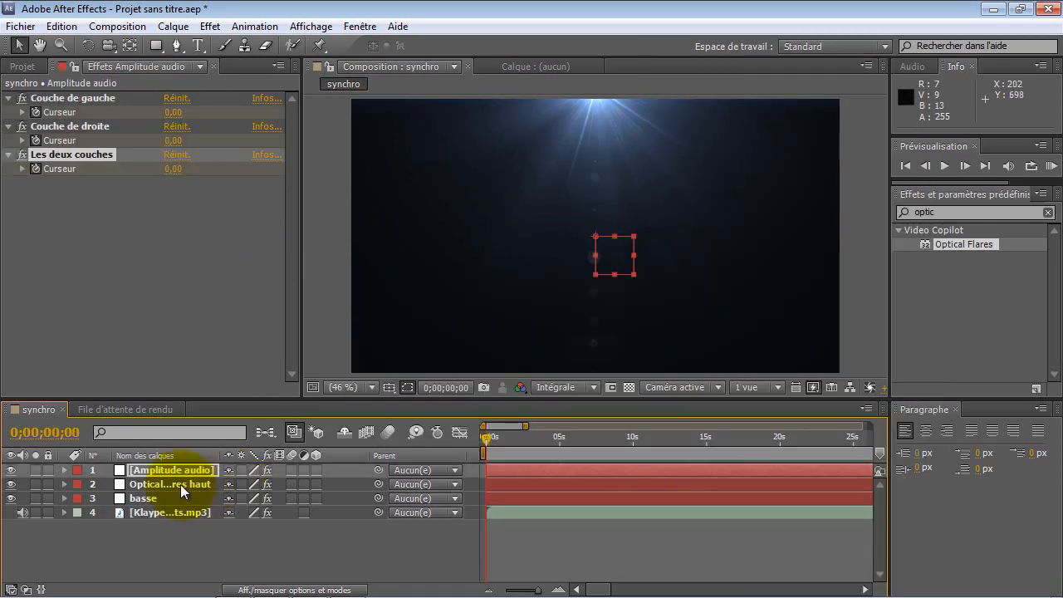
Rename the new audio amplitude layer as aigu.
left_click(178, 475)
type("aig")
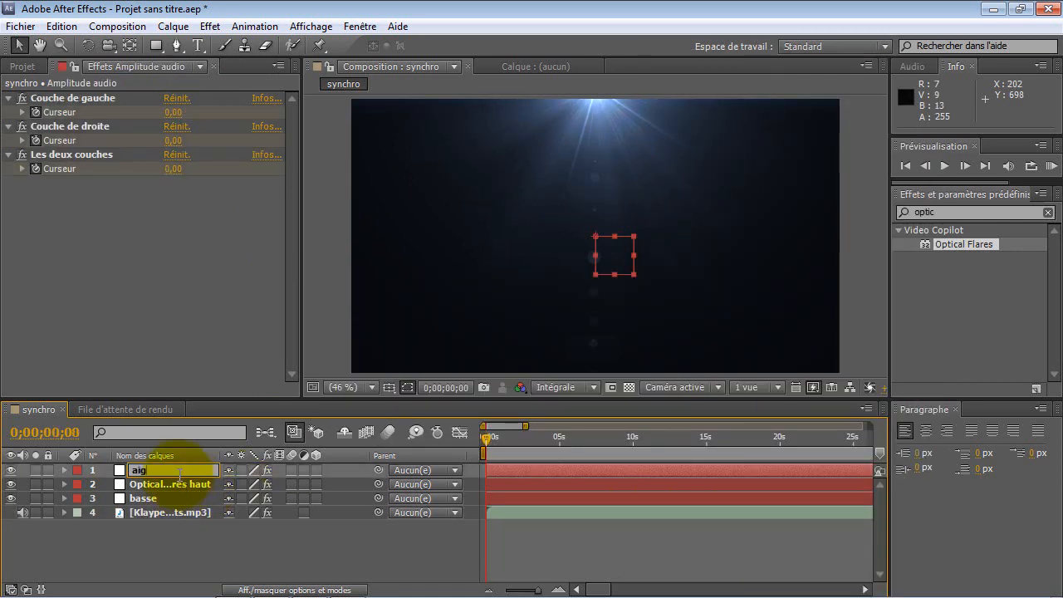
type("u")
key("Return")
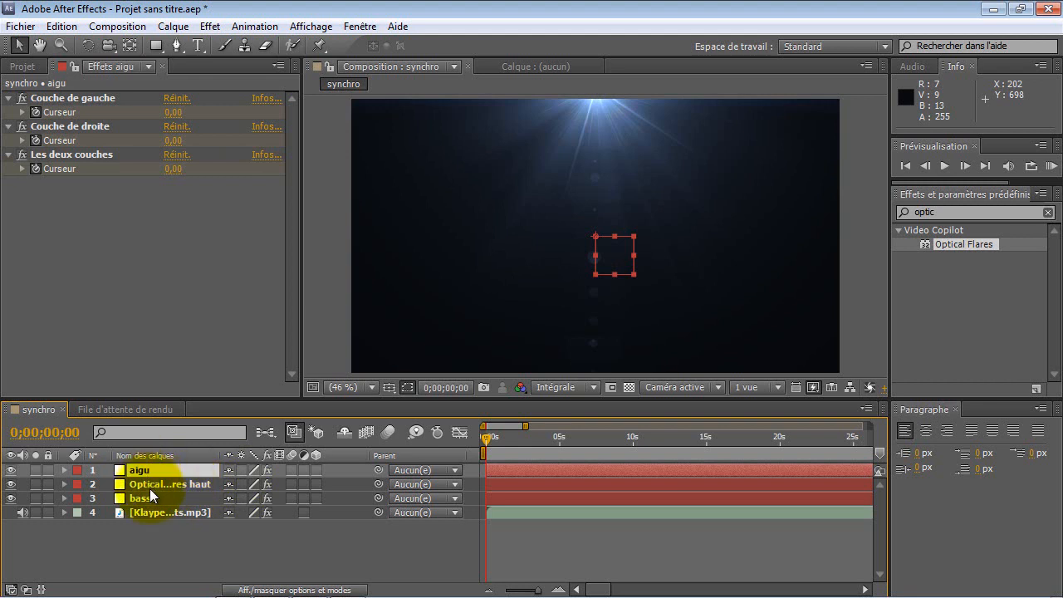
Duplicate the Optical Flares haut layer and rename the copy as Optical Flares bas.
left_click(149, 488)
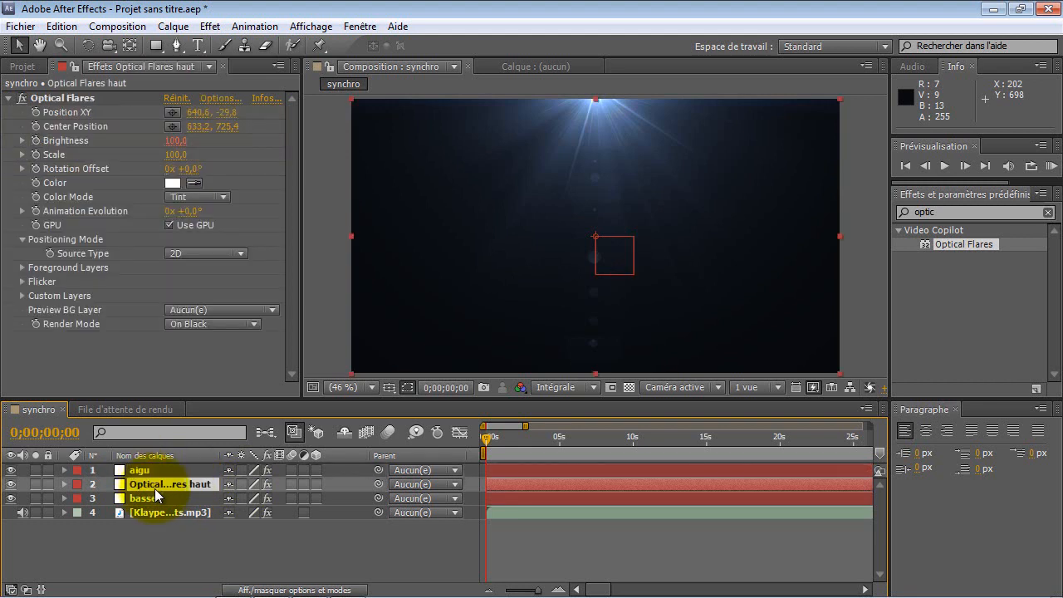
key("ctrl+d")
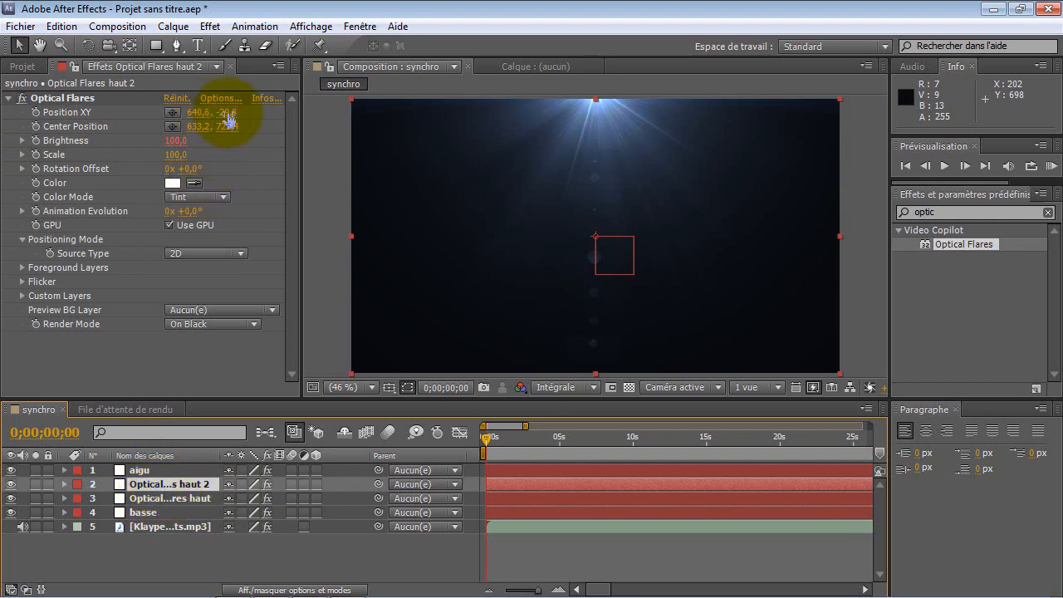
key("Return")
left_click(207, 485)
key("BackSpace")
key("BackSpace")
key("BackSpace")
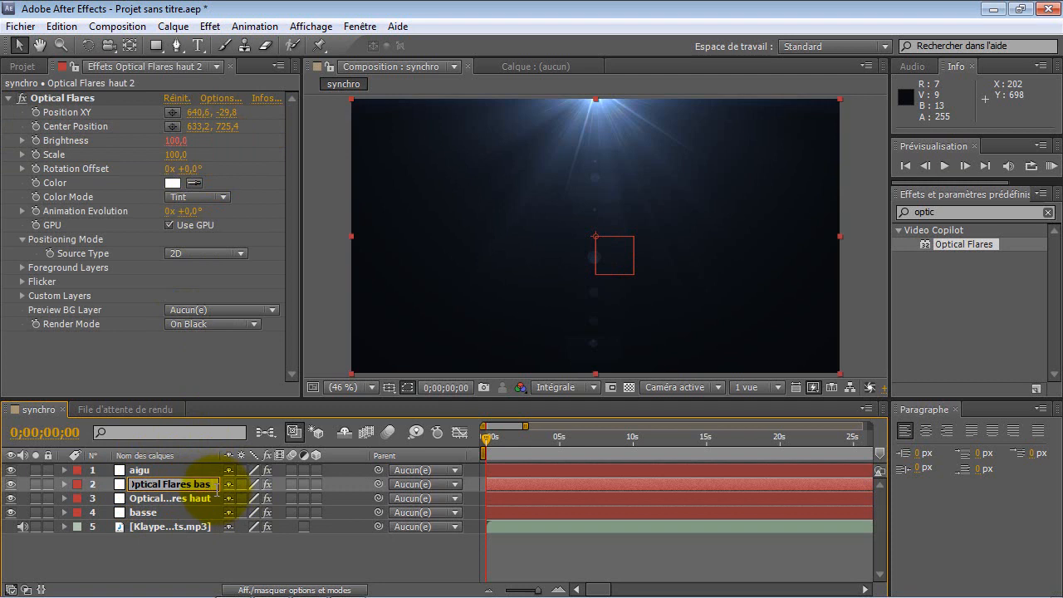
left_click(245, 541)
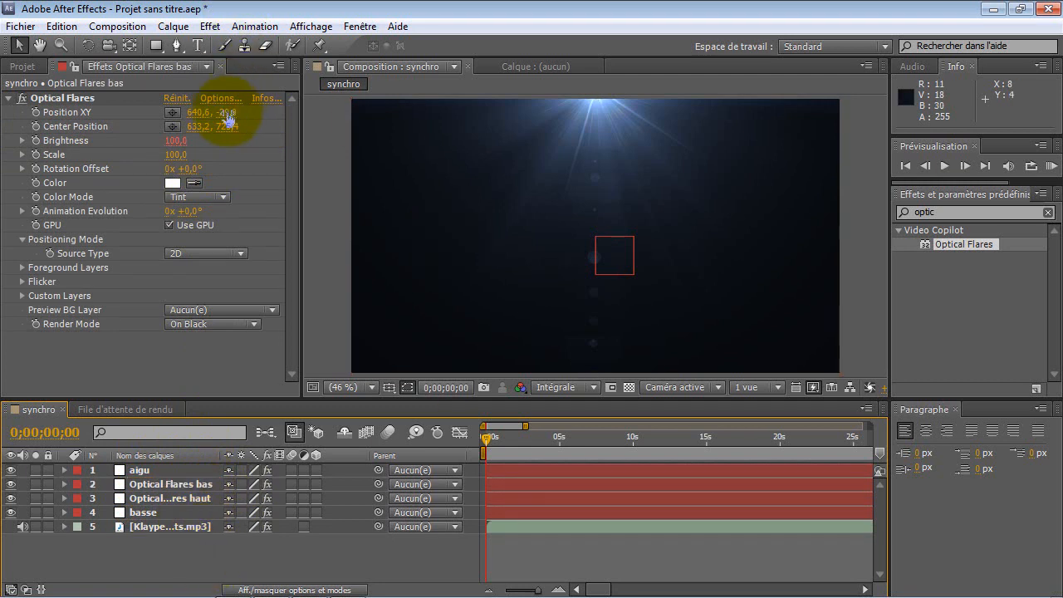
Try placing the Optical Flares bas flare at the frame's bottom edge, at about 679.8, 717.8.
left_click_drag(223, 112, 320, 112)
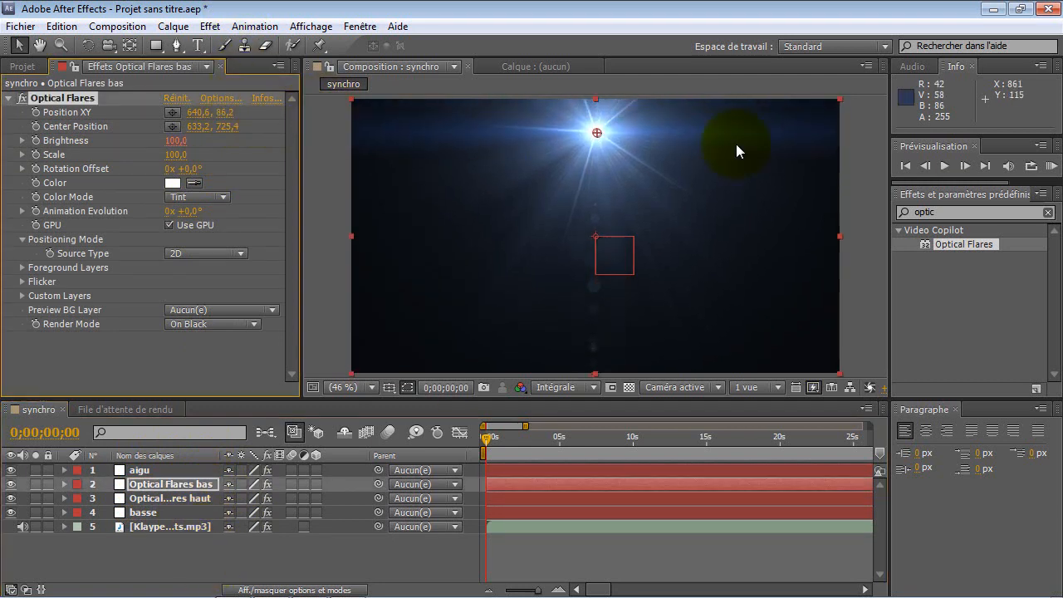
left_click_drag(594, 138, 609, 380)
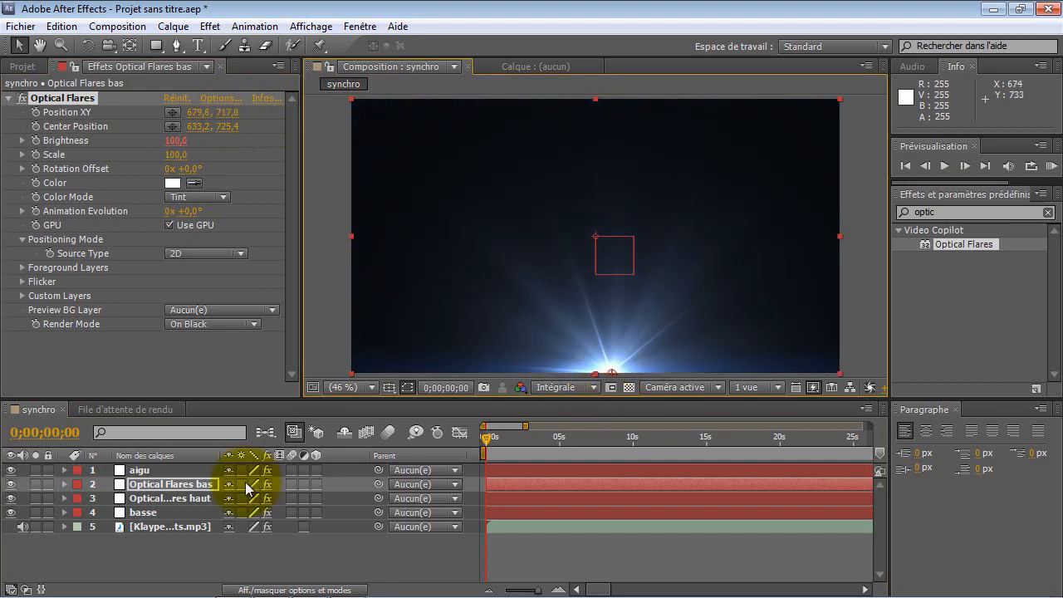
left_click(183, 497)
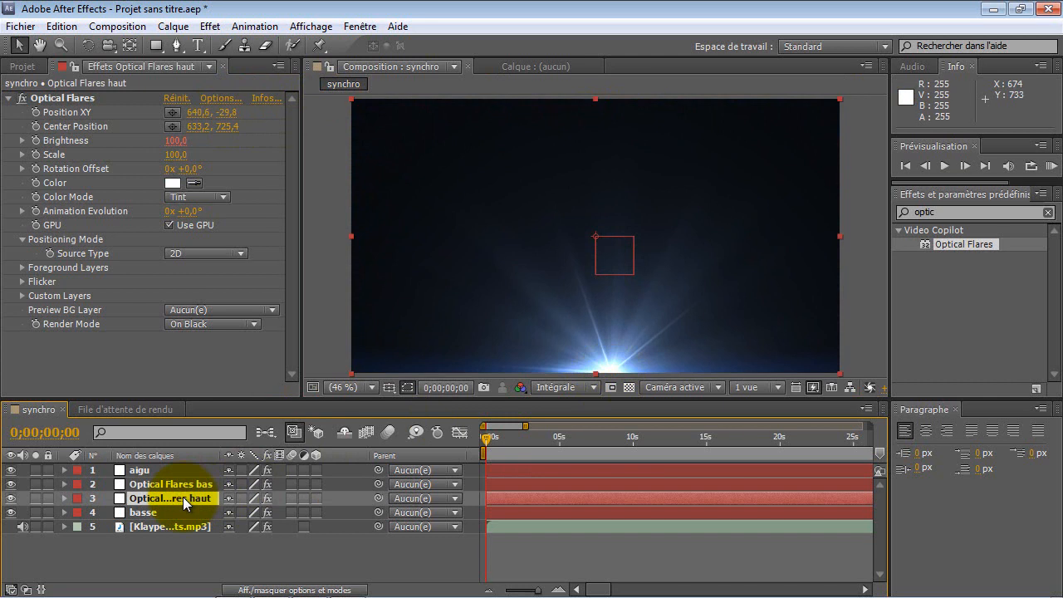
scroll(666, 257, "down", 1)
scroll(666, 256, "up", 1)
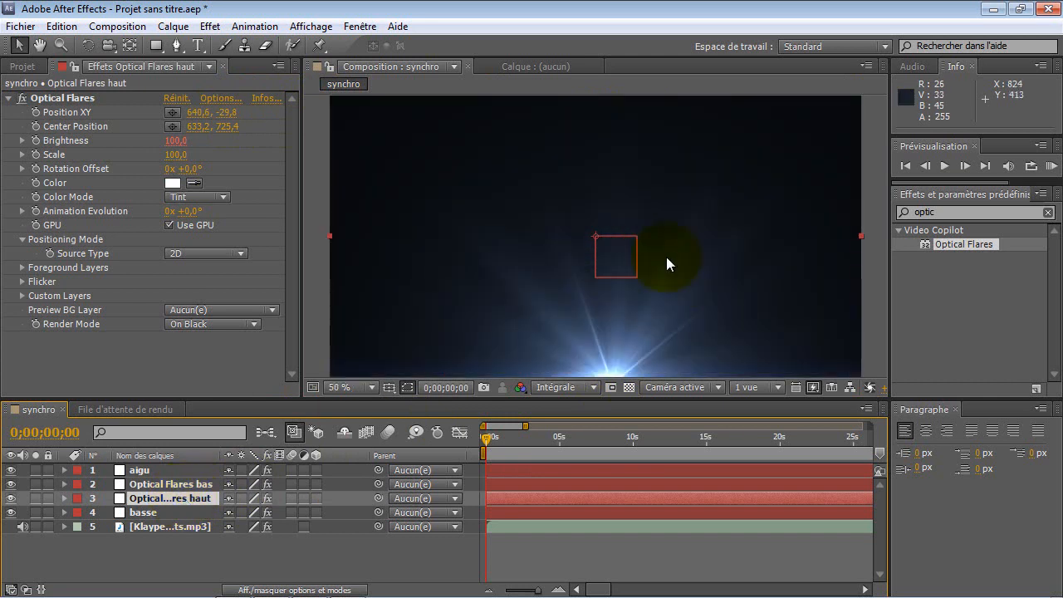
Toggle the Optical Flares bas layer's visibility to identify its flare, and move that flare to about 666.6, 710.2.
left_click(201, 485)
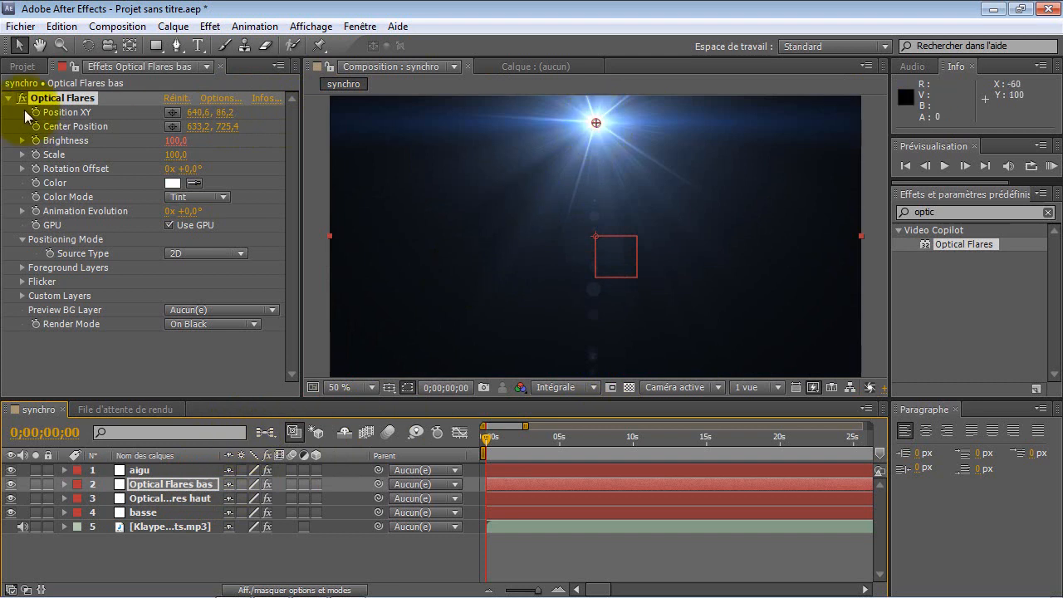
left_click(11, 485)
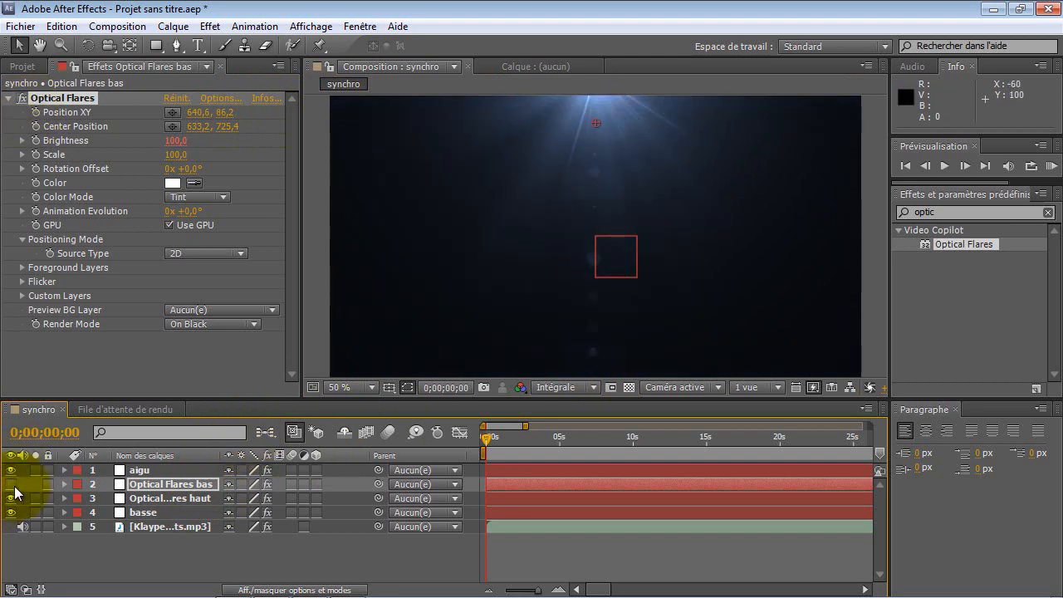
left_click(12, 485)
left_click_drag(595, 123, 607, 388)
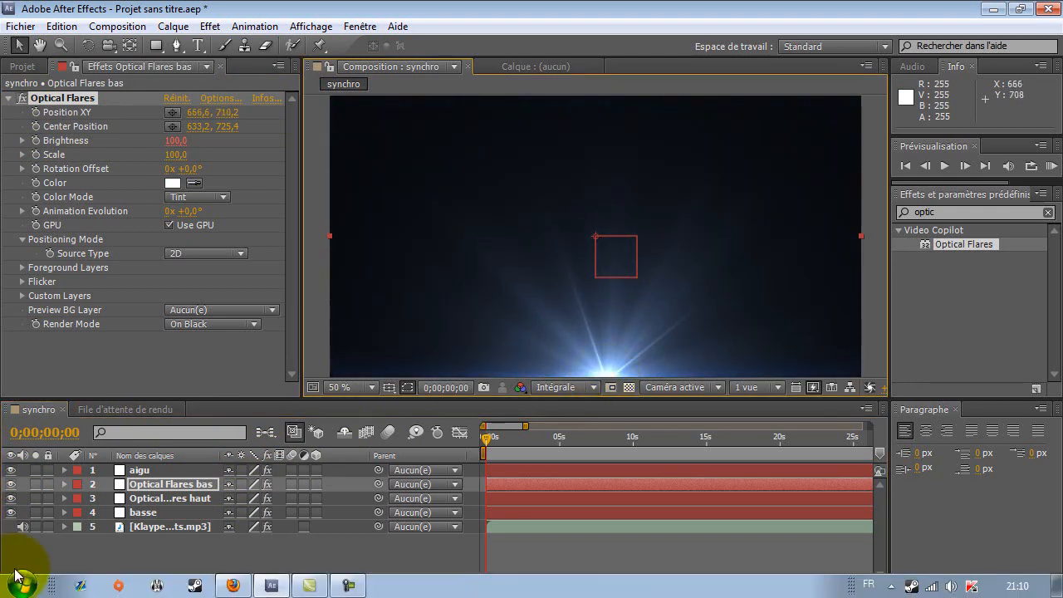
Show the layer blending mode column and set Optical Flares bas to Addition.
left_click(26, 589)
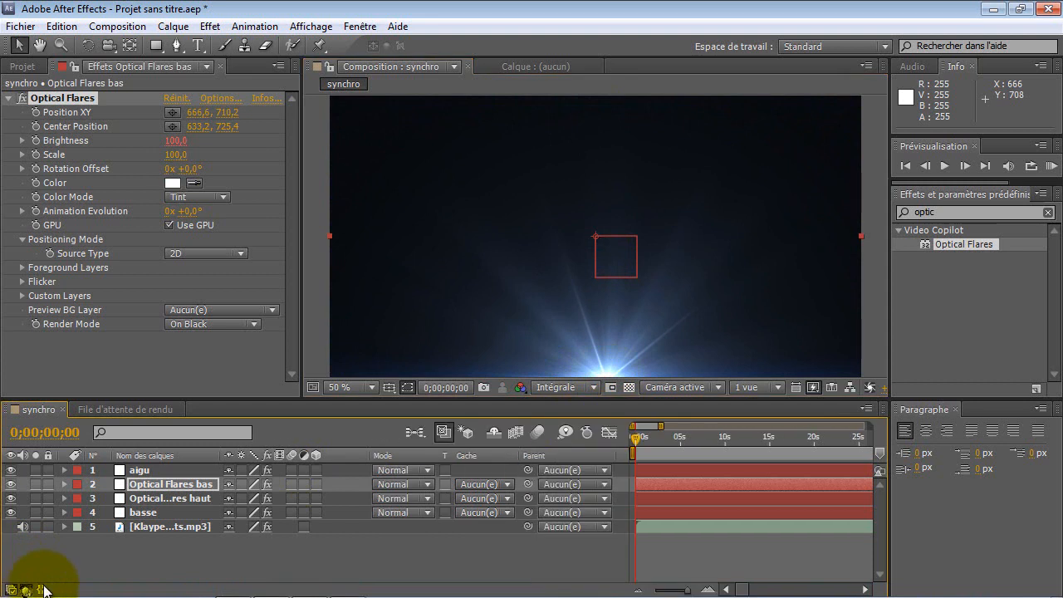
left_click(424, 488)
left_click(518, 260)
left_click(425, 471)
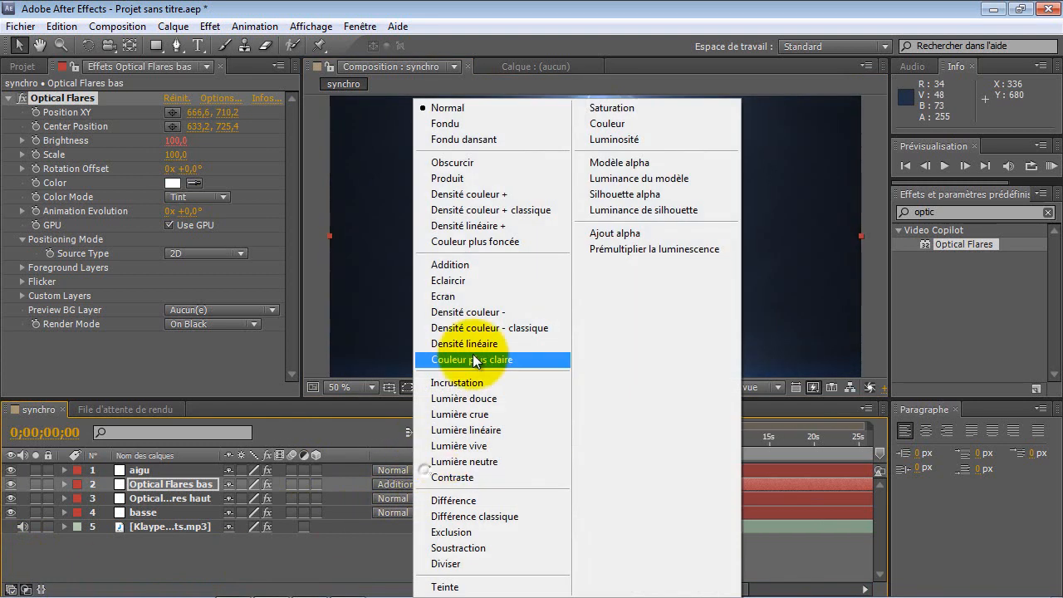
left_click(482, 266)
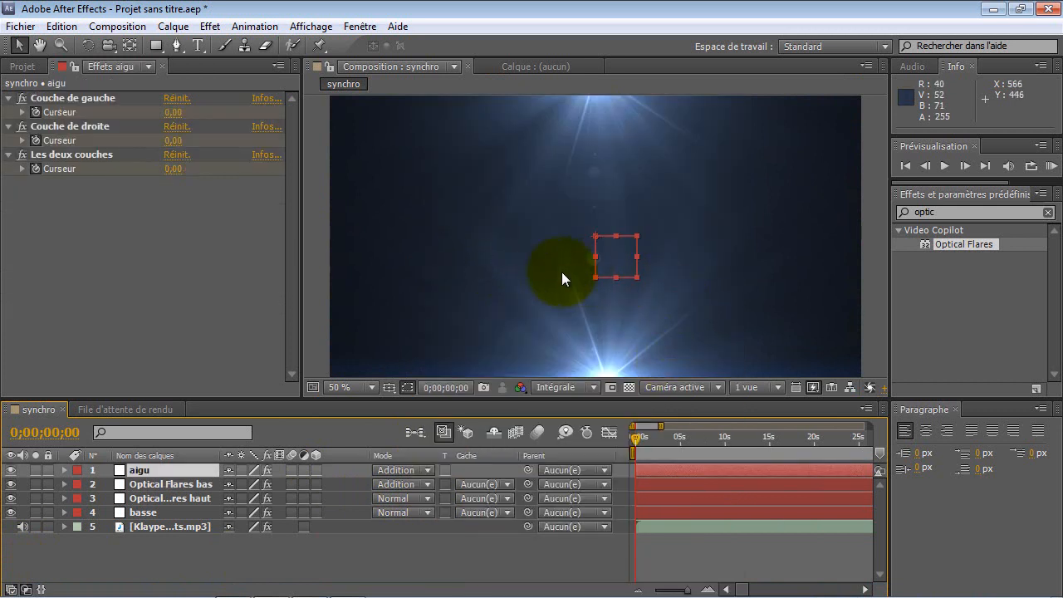
key("ctrl+z")
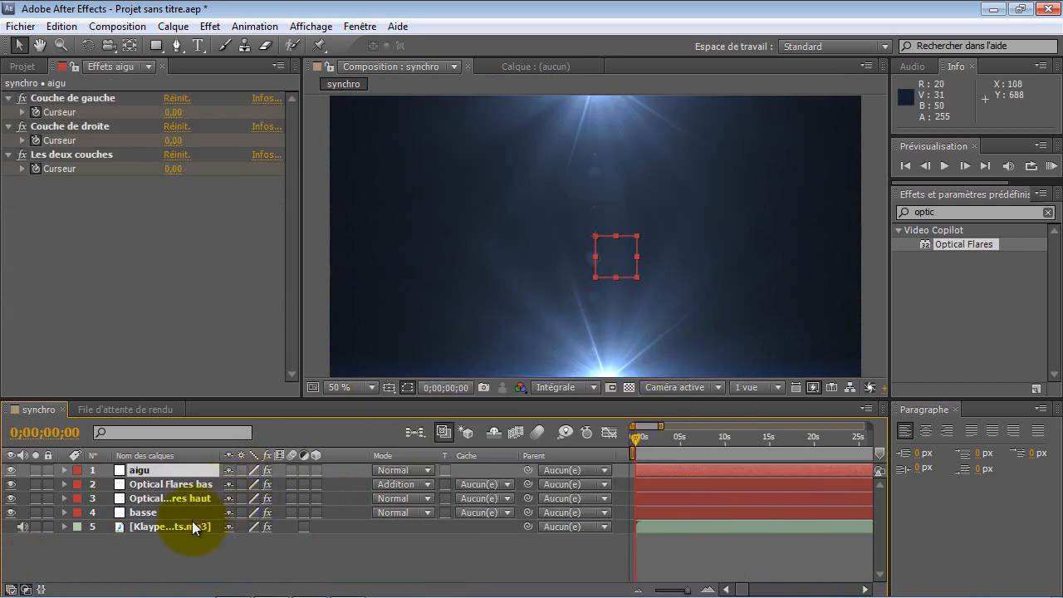
Set the blending mode of the Optical Flares haut layer to Addition.
left_click(433, 499)
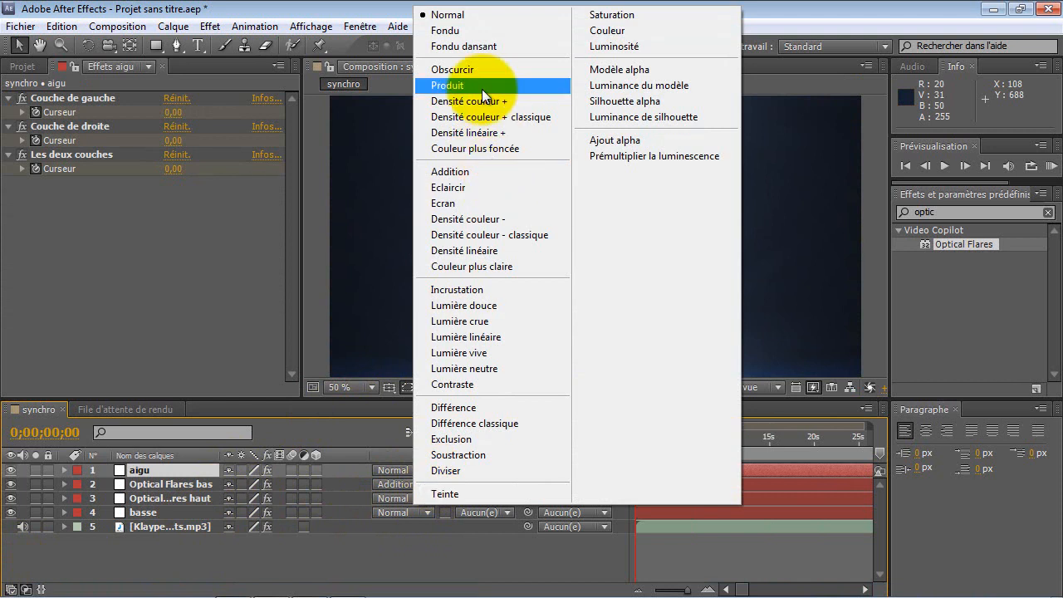
left_click(486, 172)
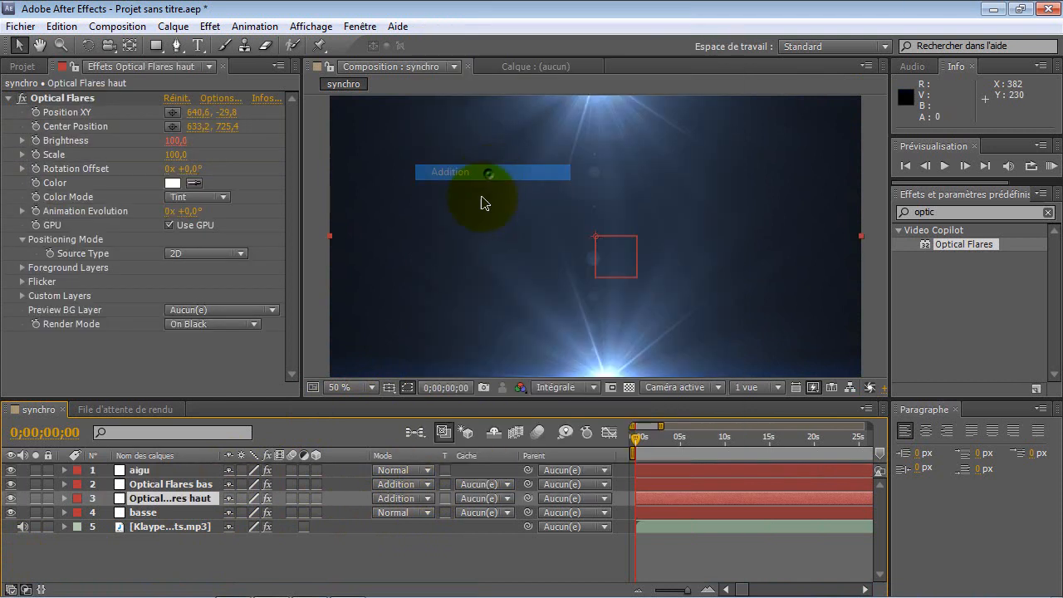
left_click(28, 588)
left_click(28, 589)
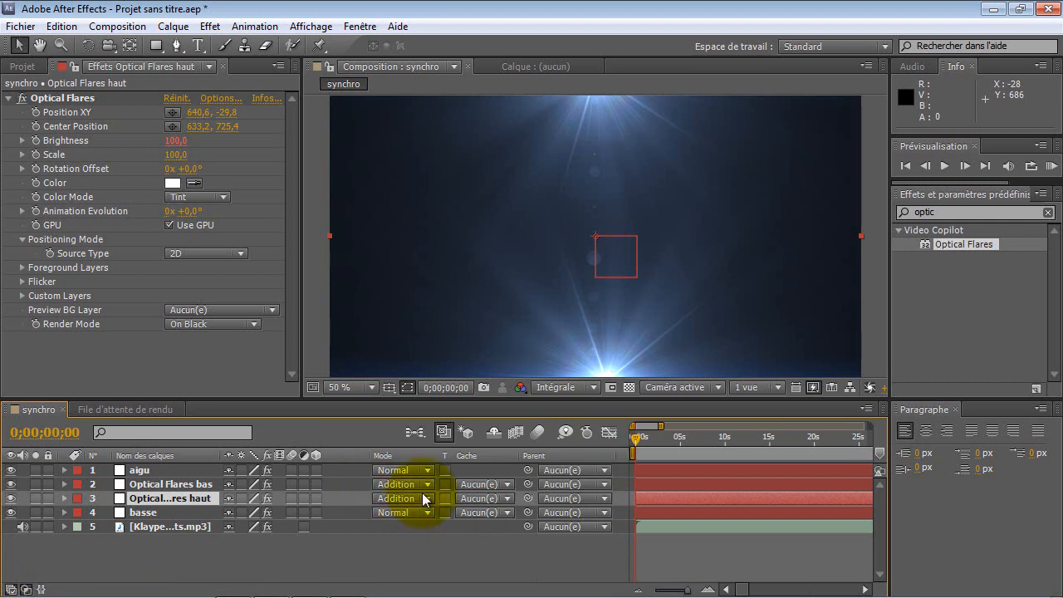
Preview the two combined flares up to 0;00;05;13 and hide the layer blending mode column.
left_click(159, 483)
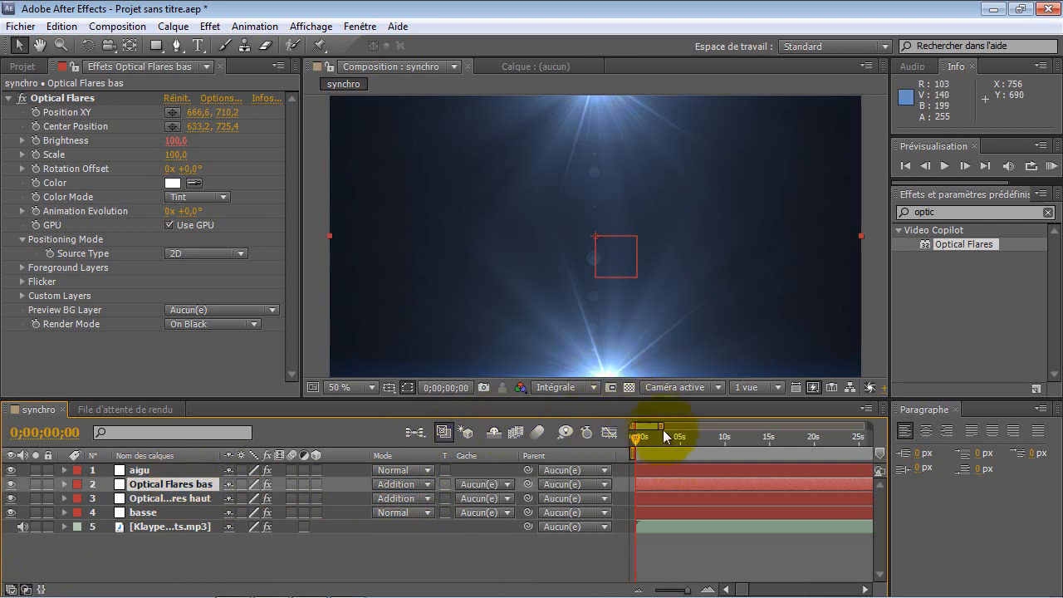
left_click_drag(640, 437, 688, 439)
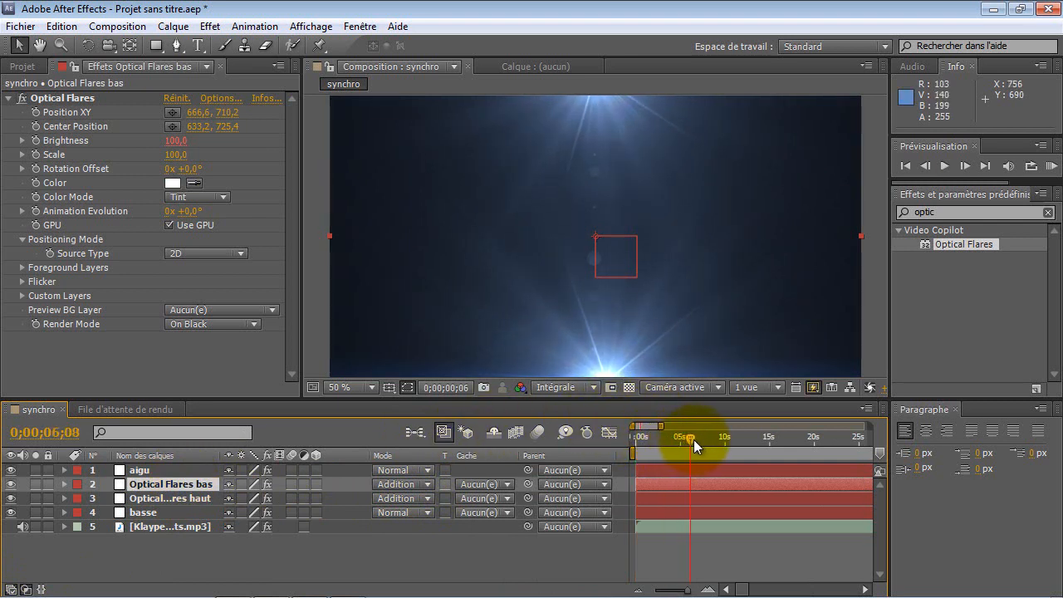
left_click(156, 498)
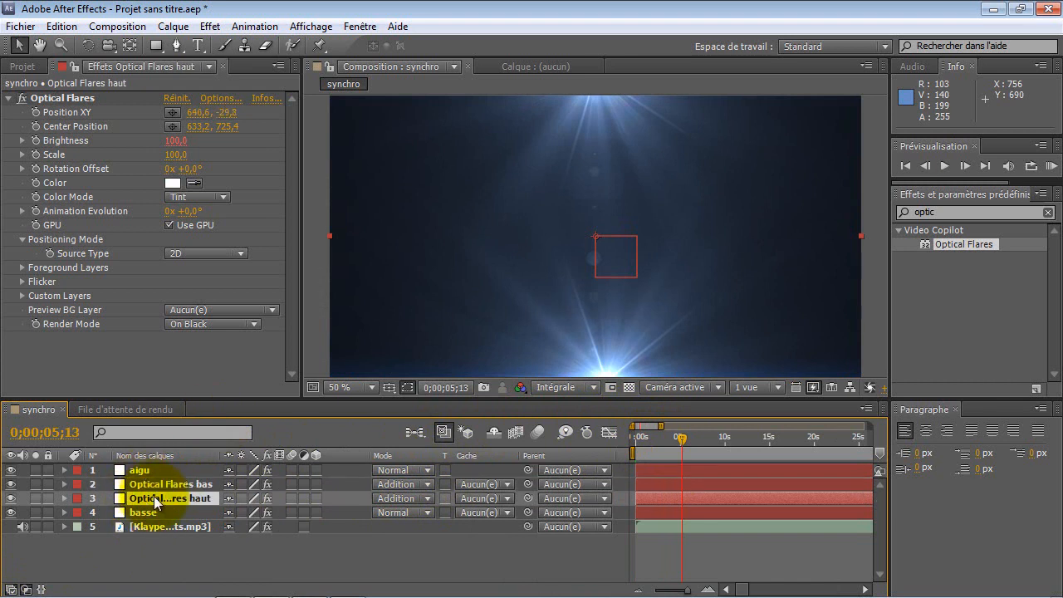
left_click(26, 589)
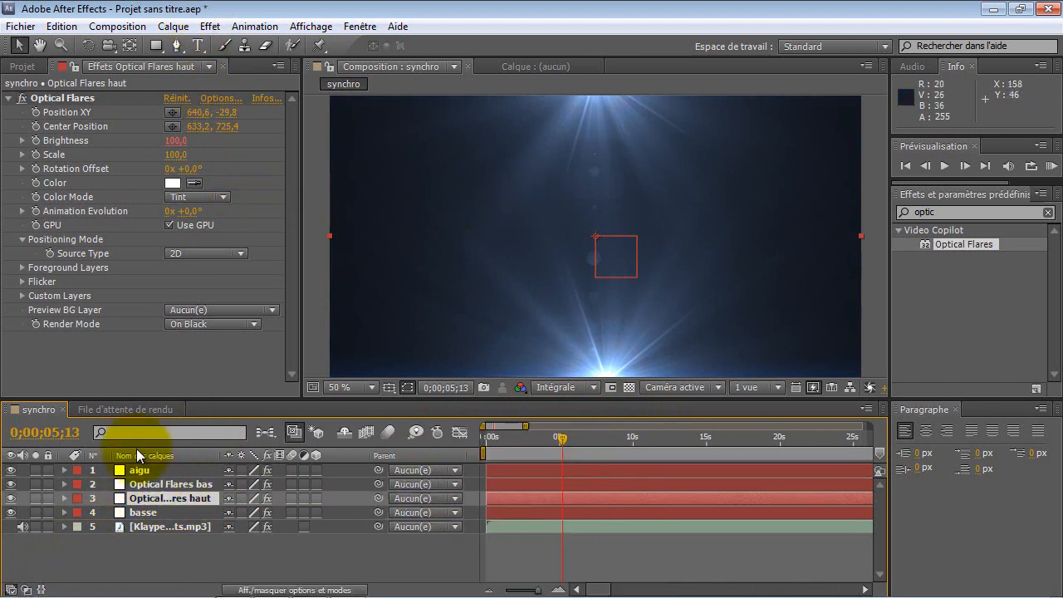
Move the Optical Flares bas flare just below the frame, to a Position XY of about 654.6, 763.2.
left_click(183, 486)
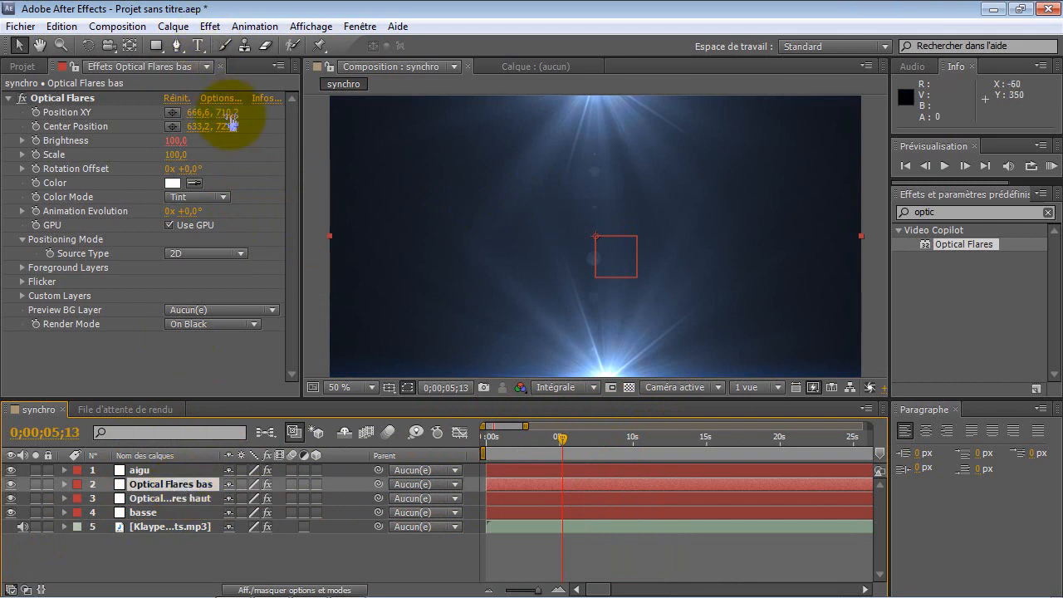
left_click_drag(230, 114, 234, 114)
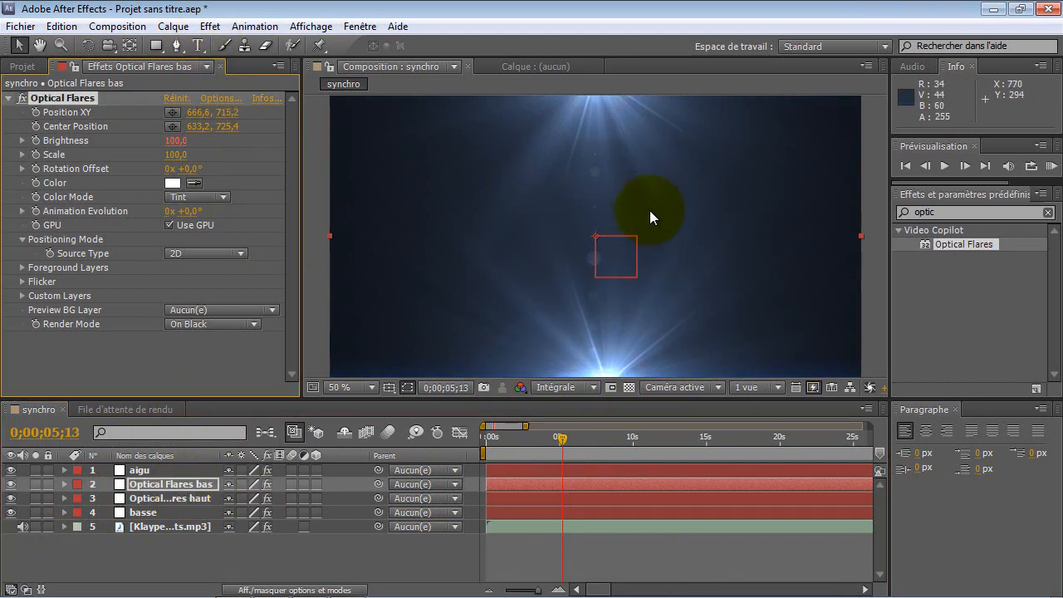
scroll(633, 244, "down", 2)
left_click_drag(603, 319, 603, 329)
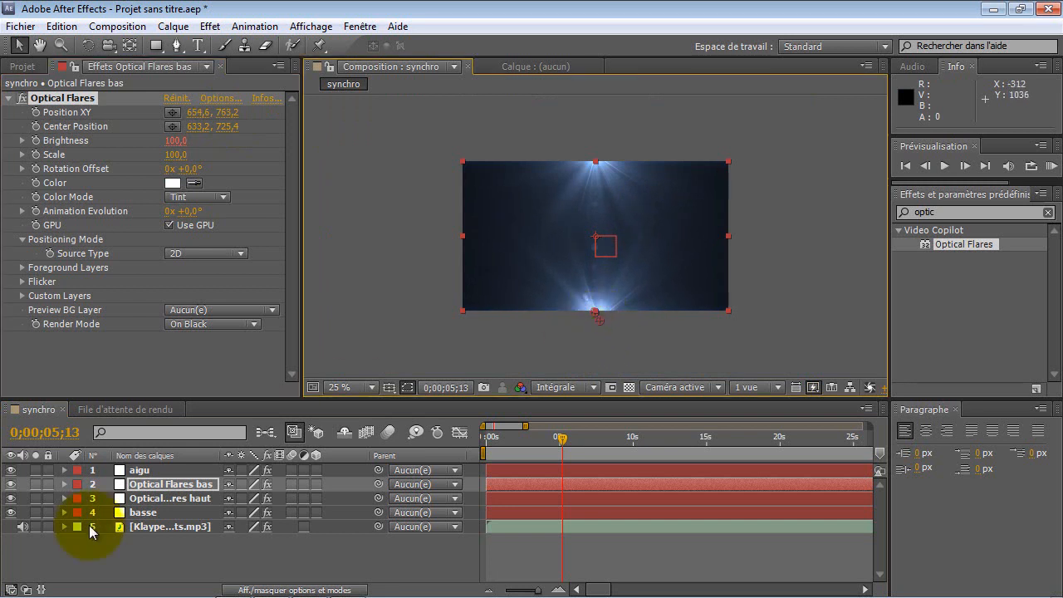
Compare the two flares' positions and set the vertical Position XY value of Optical Flares haut to -27.8.
left_click(187, 498)
left_click(187, 486)
left_click(187, 497)
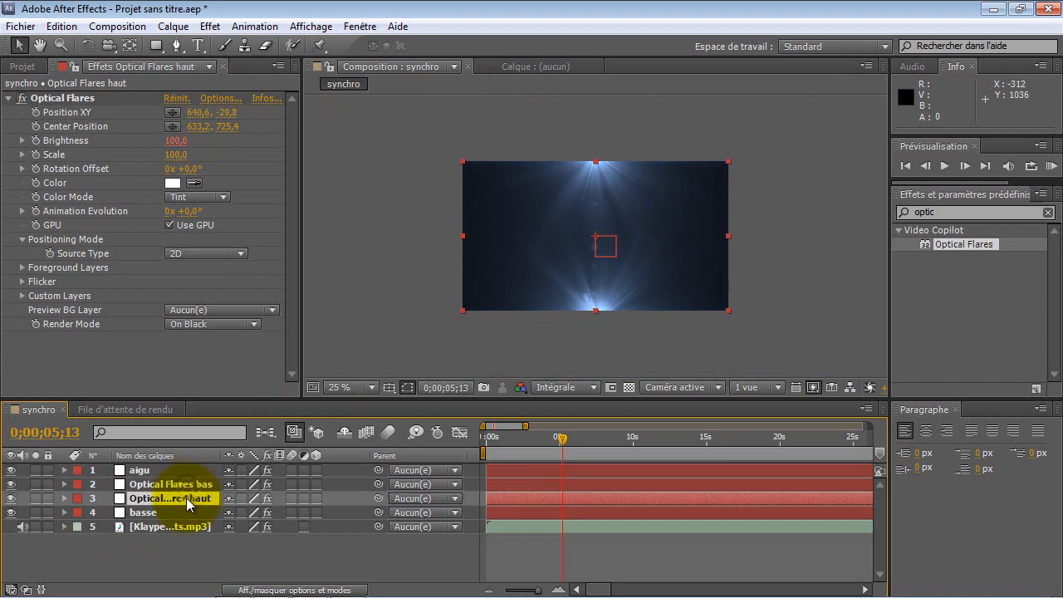
left_click(223, 114)
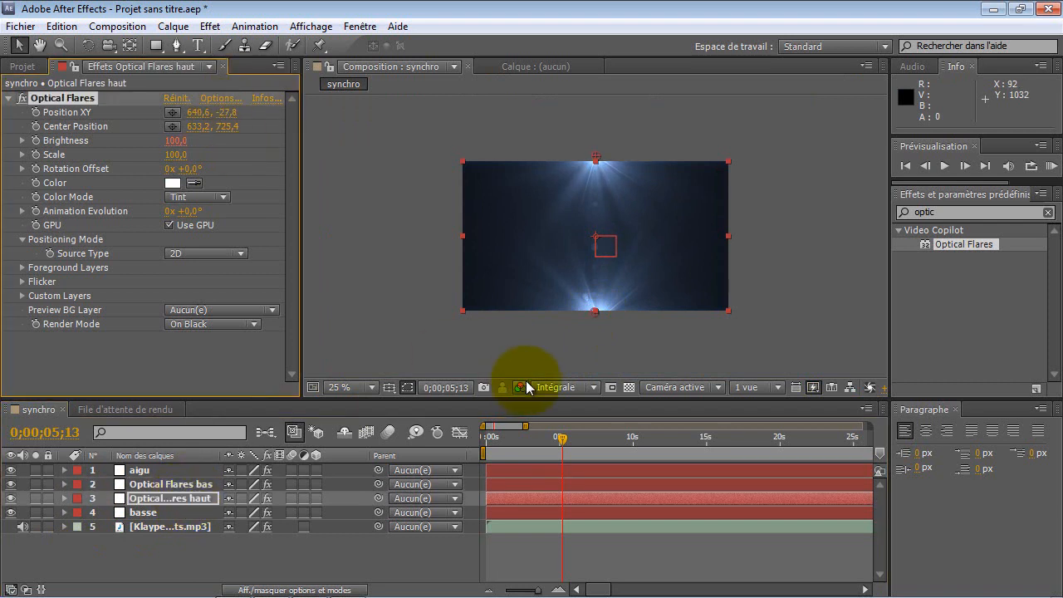
Set the vertical Position XY value of the Optical Flares bas flare to 747.2.
left_click(181, 488)
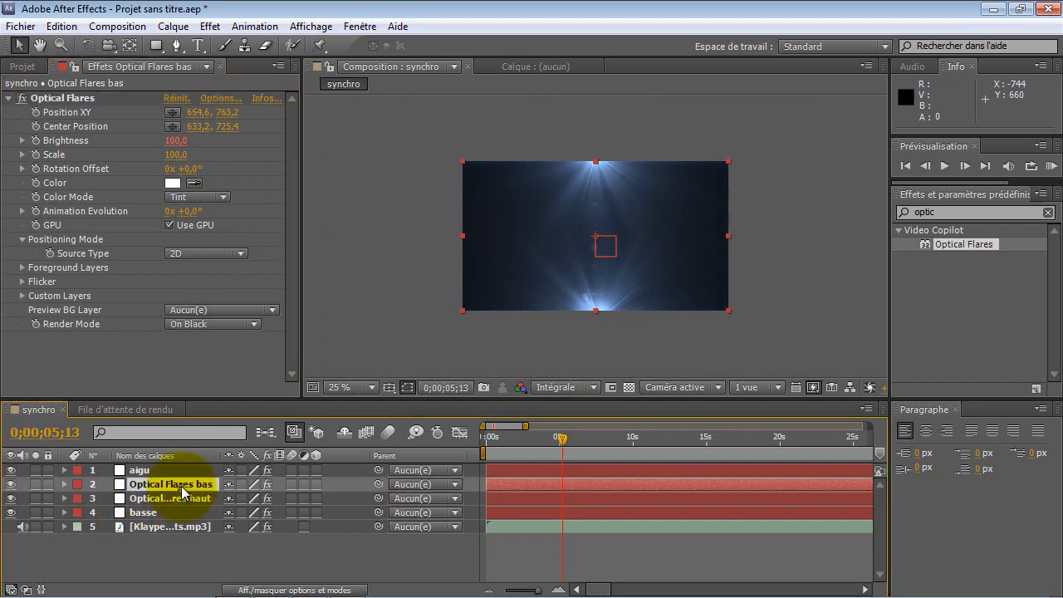
left_click(220, 112)
left_click_drag(220, 110, 209, 111)
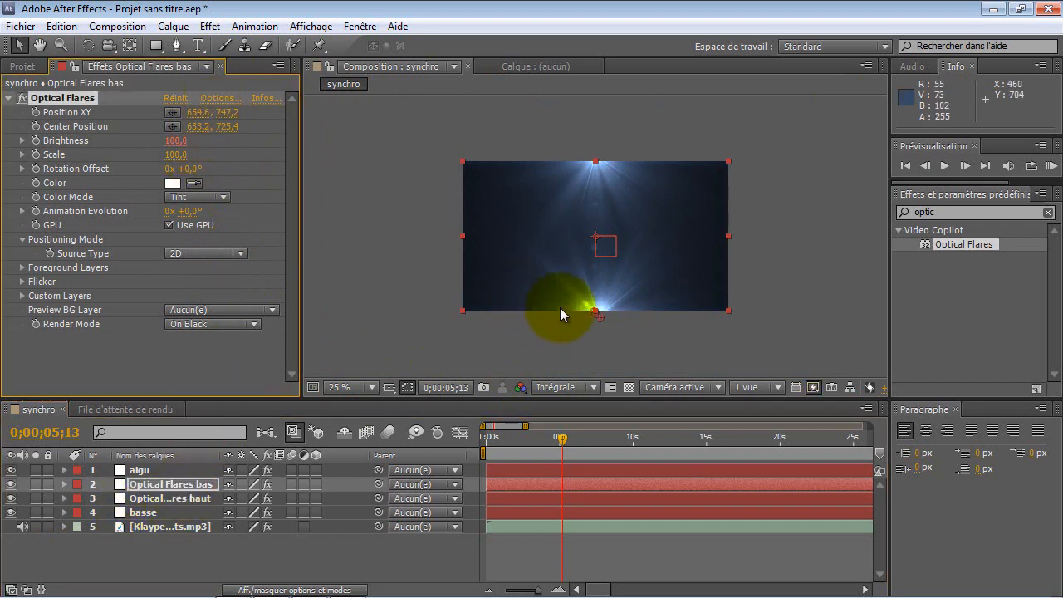
Move the Center Position of Optical Flares bas near the upper flare, to about 645.2, 57.4, and go to 0;00;06;03.
left_click_drag(586, 308, 596, 171)
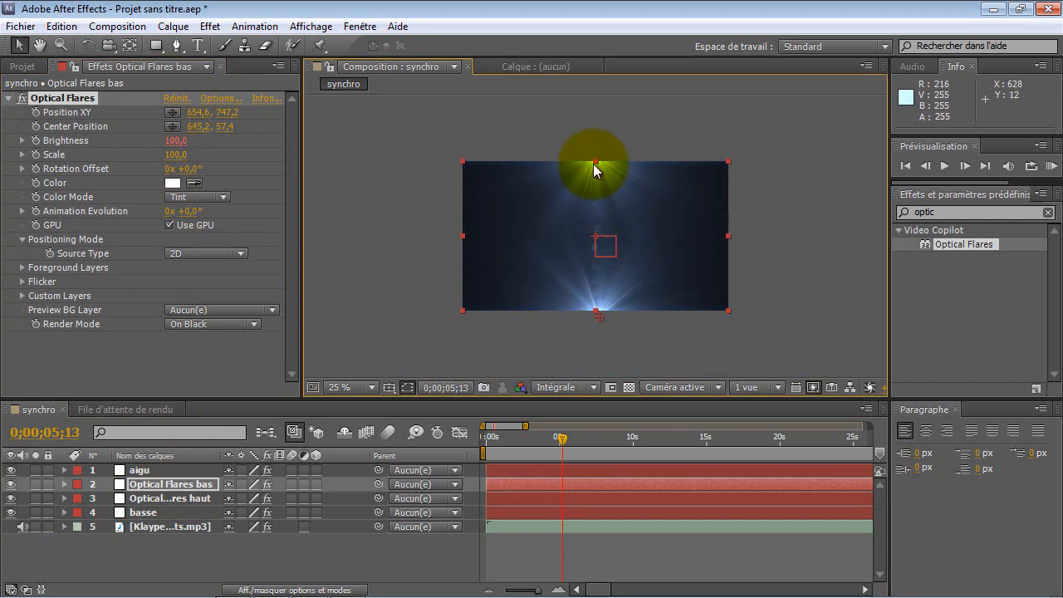
left_click(590, 156)
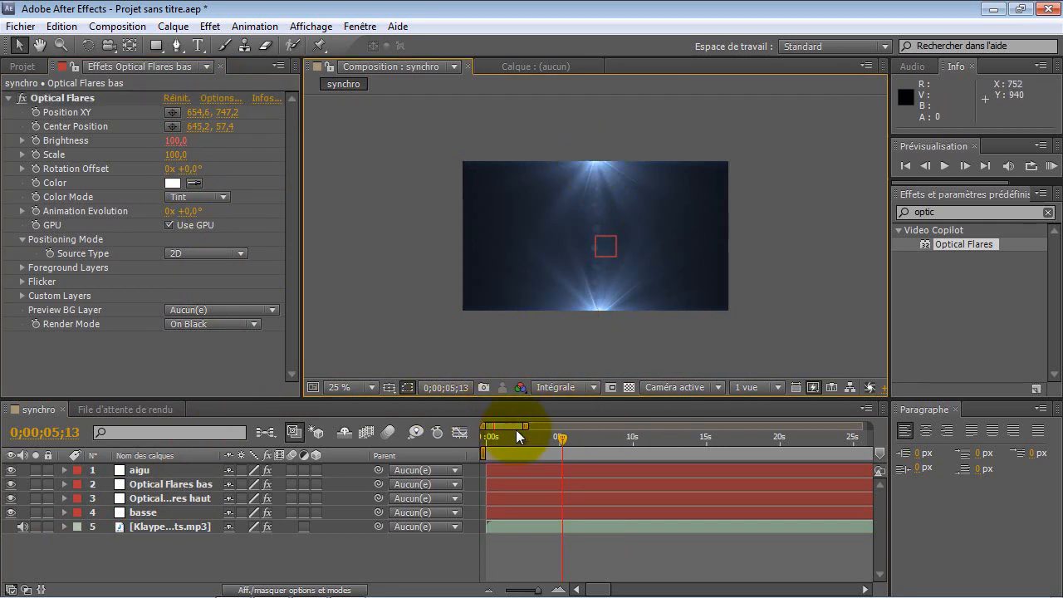
mouse_move(561, 429)
left_mouse_down()
mouse_move(547, 435)
mouse_move(574, 435)
left_mouse_up()
Place the aigu layer directly above basse and delete its Couche de gauche and Couche de droite effects.
left_click(133, 486)
key("Return")
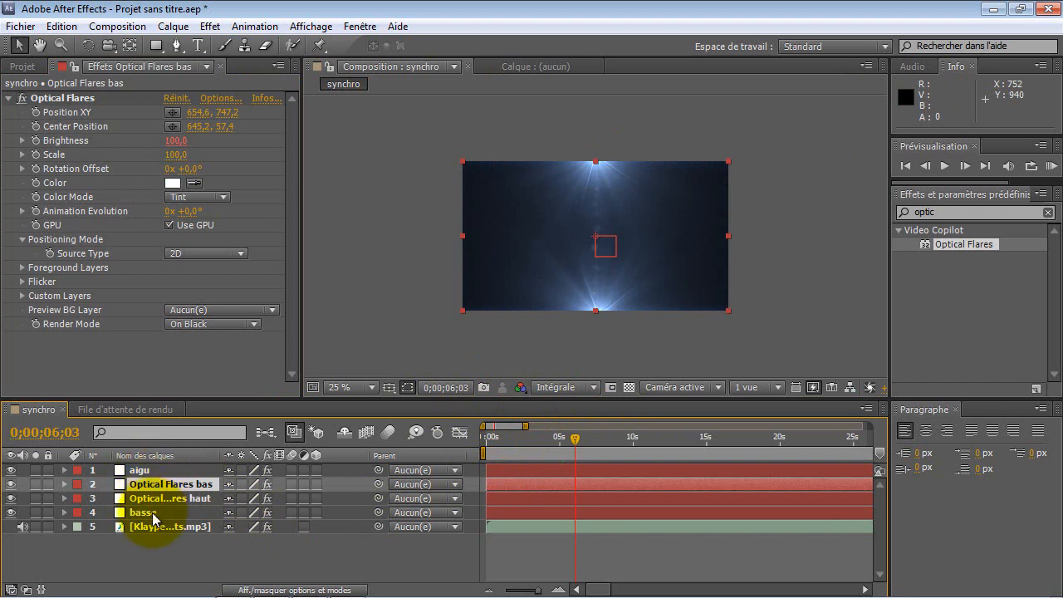
left_click_drag(152, 476, 153, 509)
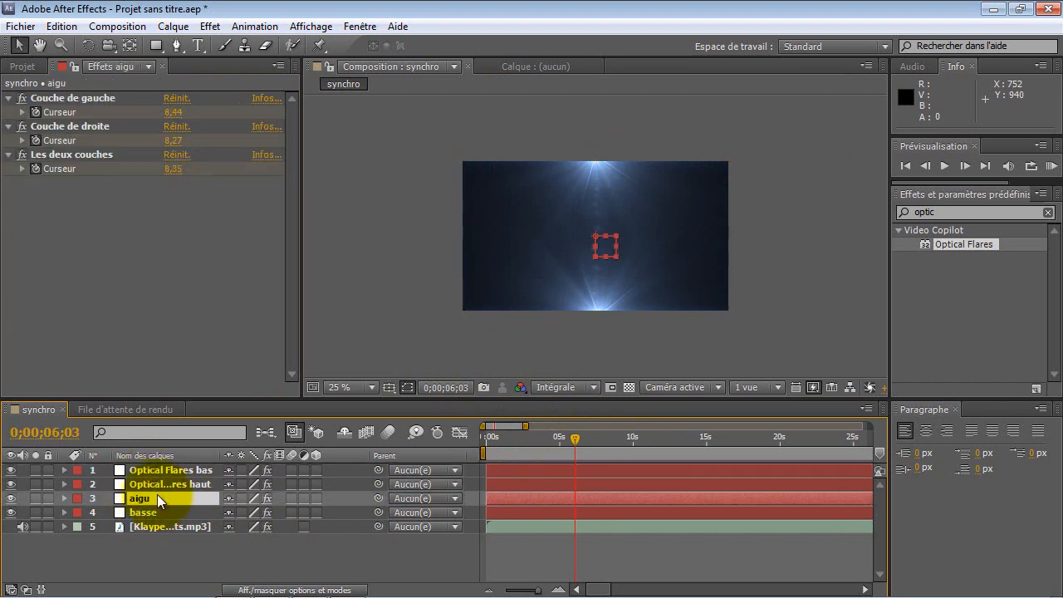
left_click(93, 96)
key("Delete")
left_click(91, 99)
key("Delete")
Change the layer name in the Brightness expression of Optical Flares bas to "aigu" and check the flare at 0;00;06;30.
left_click(172, 487)
left_click(189, 474, "shift")
key("e")
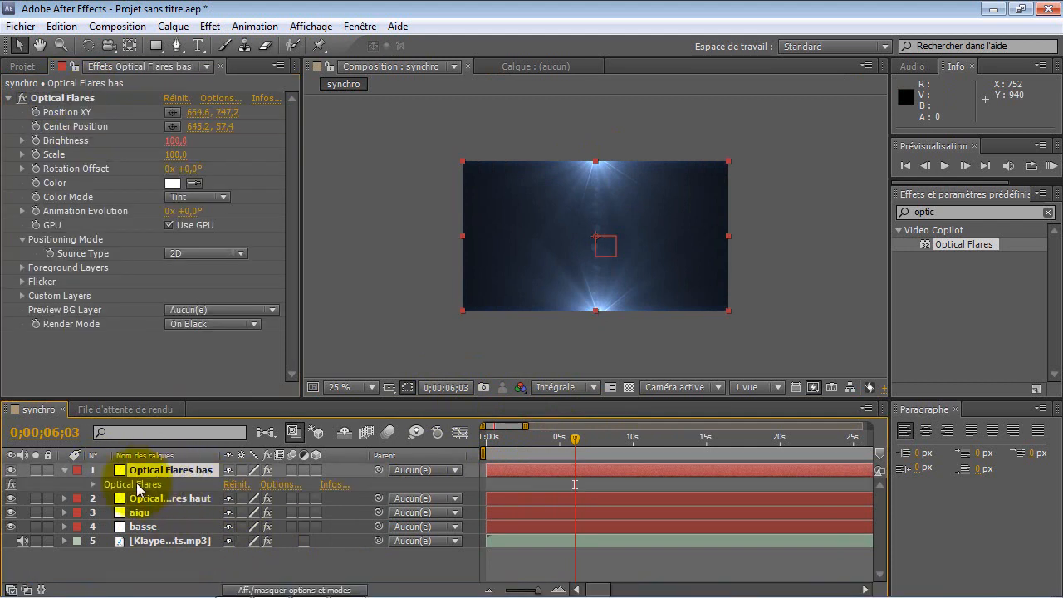
left_click(92, 484)
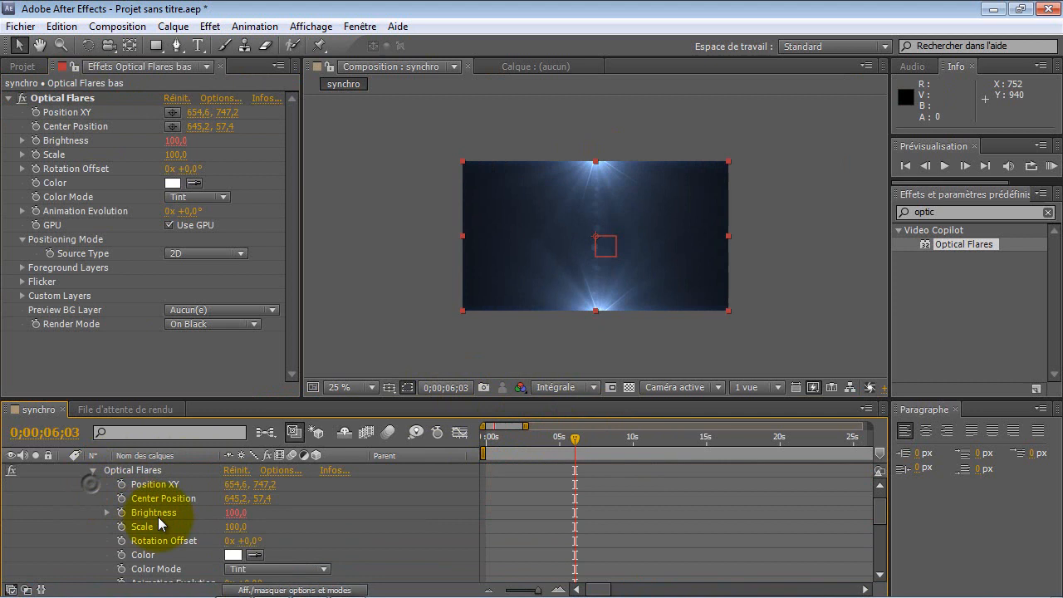
left_click(109, 513)
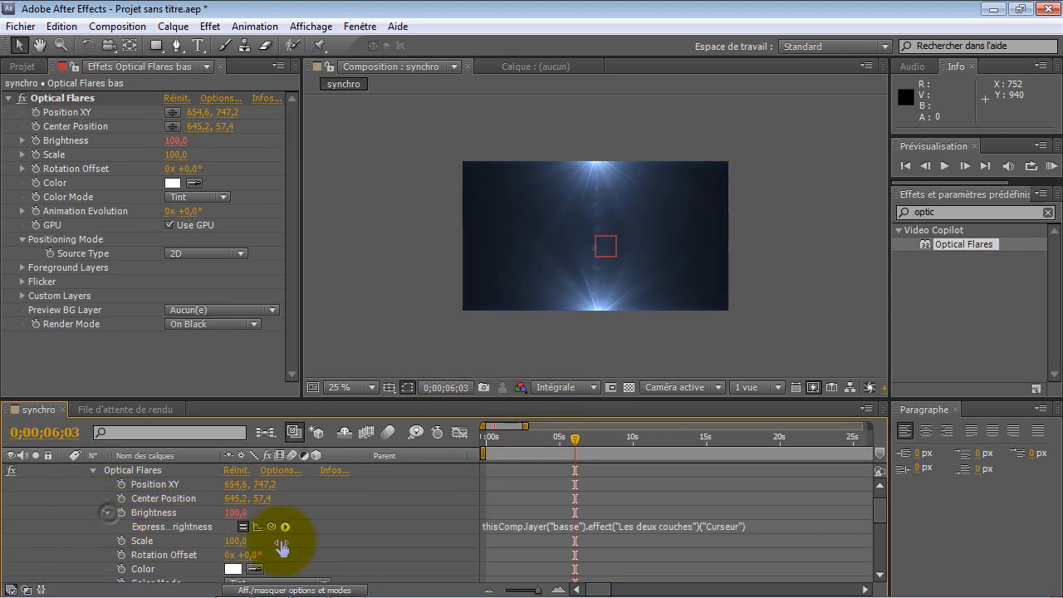
left_click(572, 527)
double_click(572, 527)
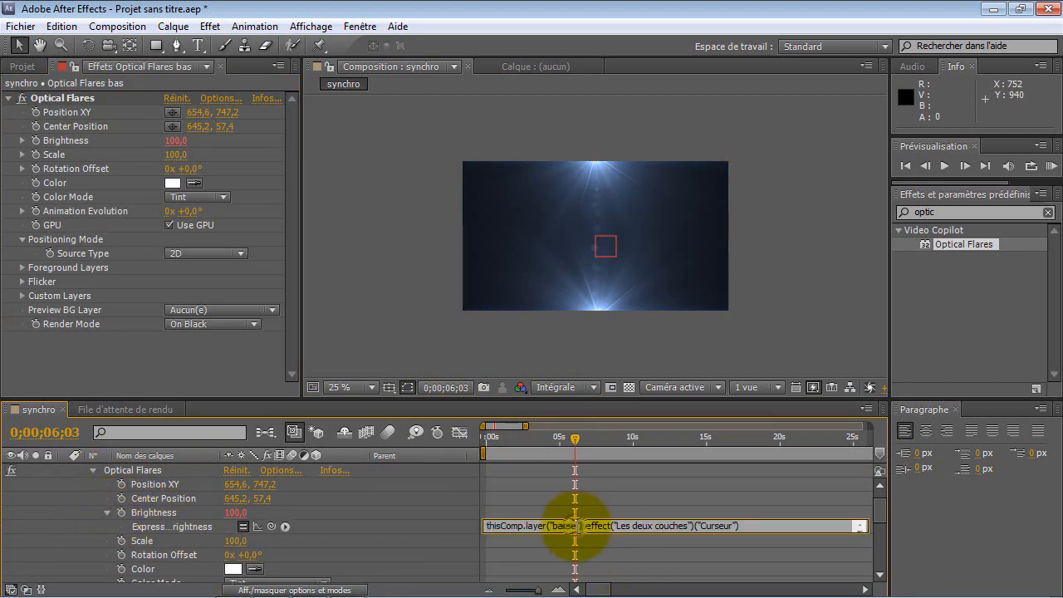
left_click_drag(554, 527, 550, 537)
type("aigu")
left_click(584, 549)
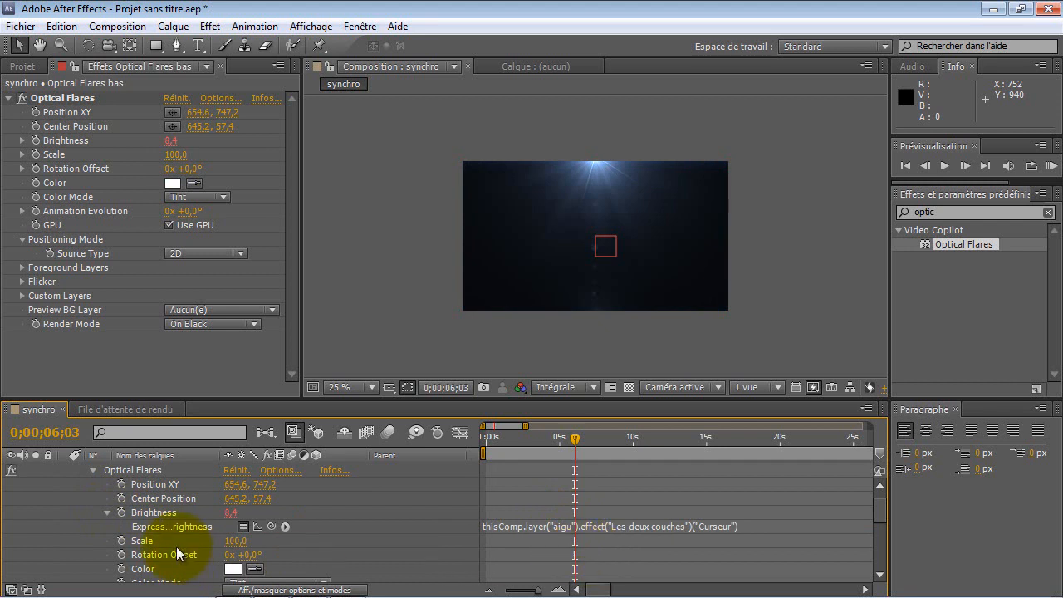
scroll(181, 547, "up", 1)
mouse_move(576, 437)
left_mouse_down()
mouse_move(557, 435)
mouse_move(581, 436)
left_mouse_up()
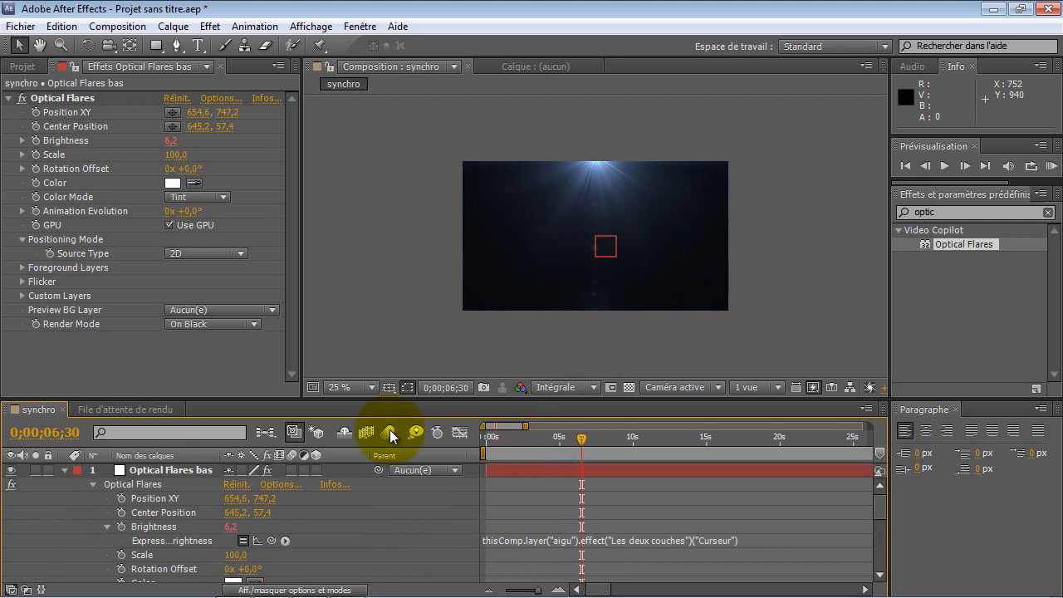
left_click(64, 469)
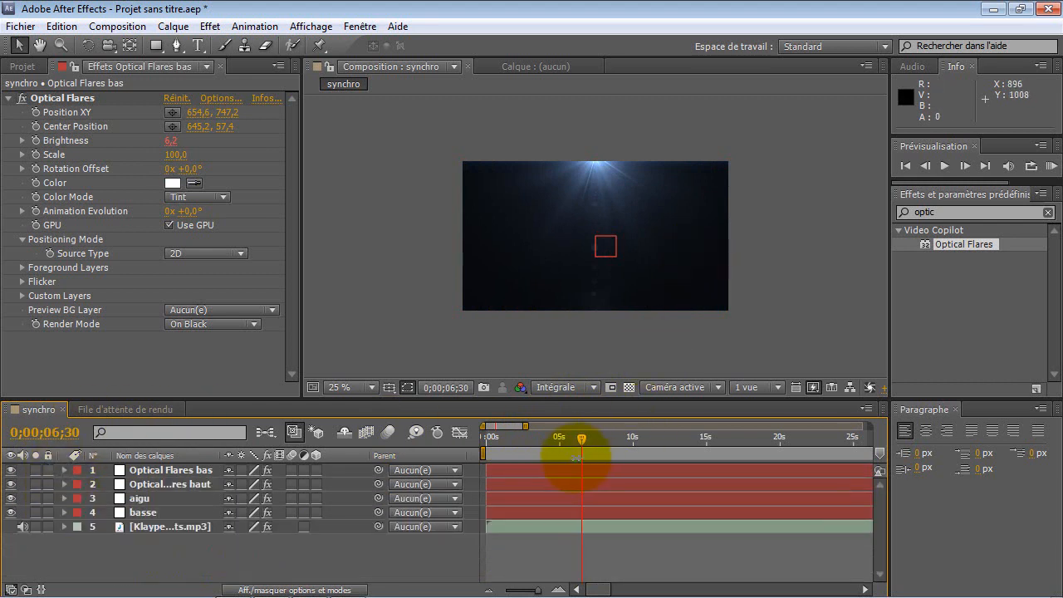
Copy the linear(value,30,90,100,400) expression from the basse layer's Les deux couches Curseur.
left_click(157, 499)
left_click(161, 511)
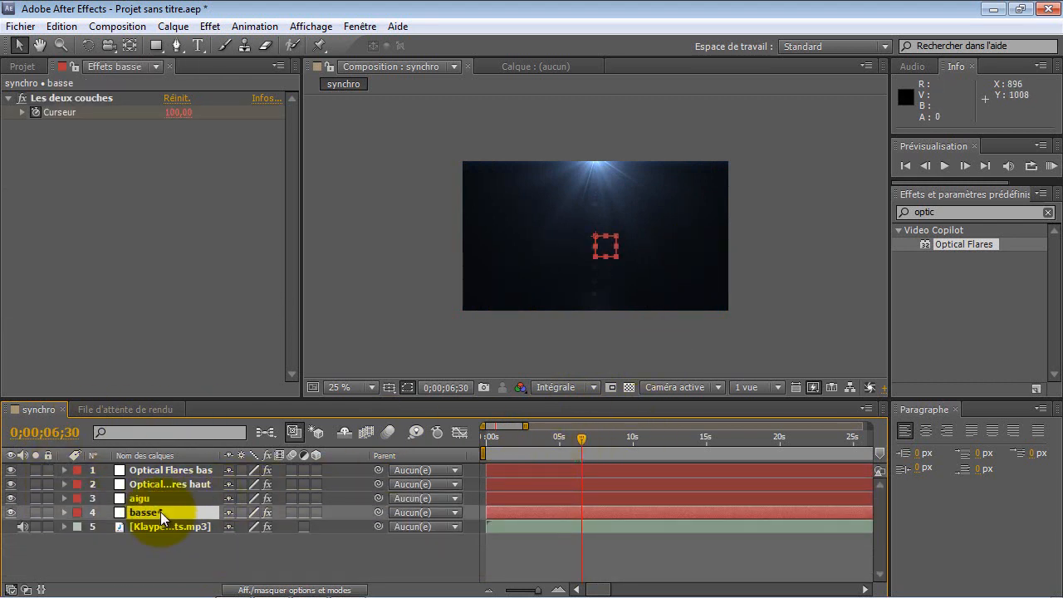
key("e")
left_click(92, 526)
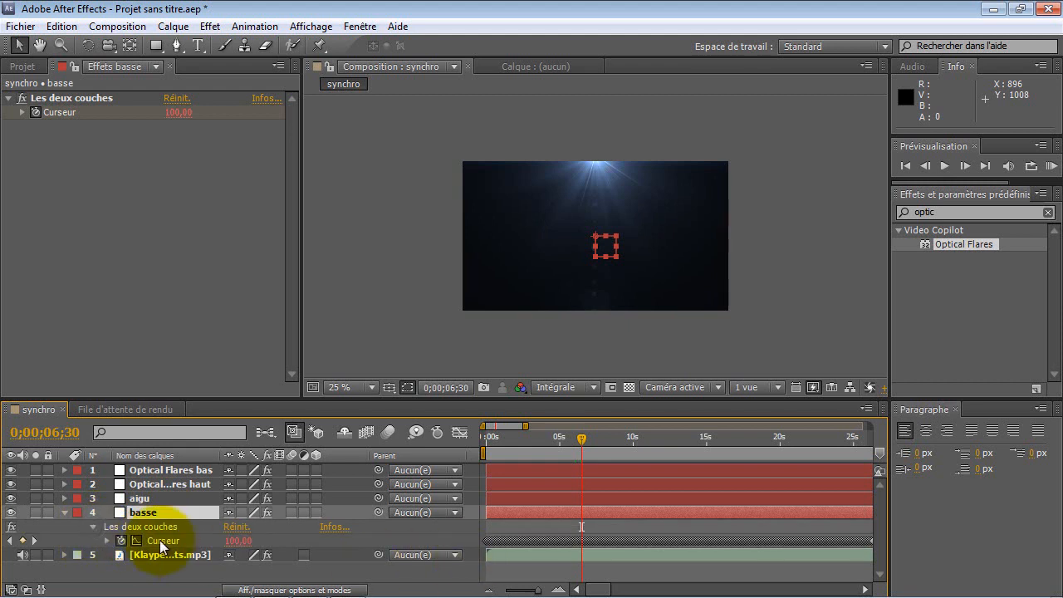
left_click(106, 539)
left_click(579, 555)
key("ctrl+c")
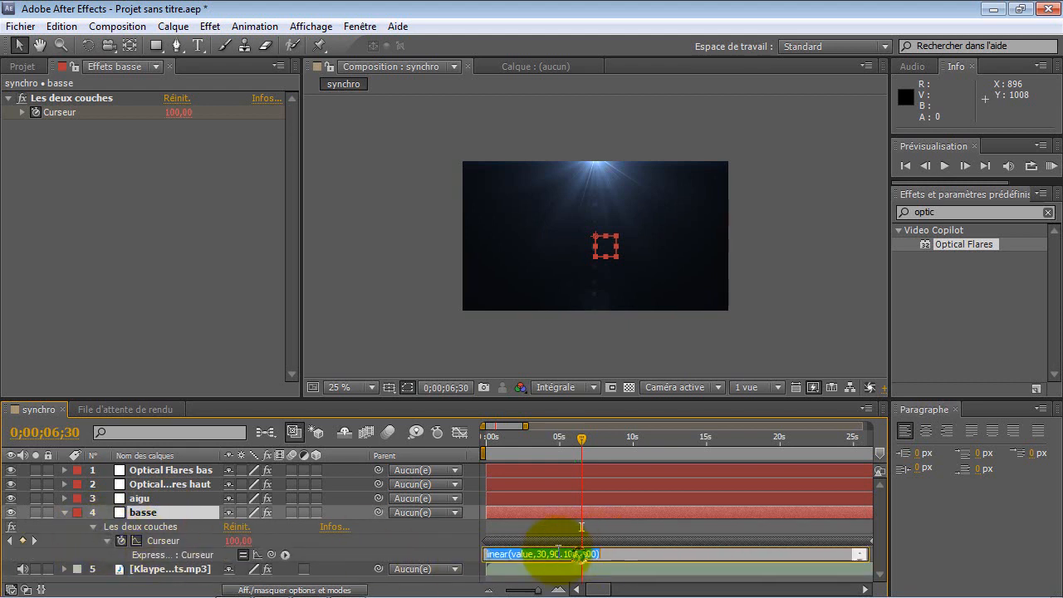
Add an expression to the aigu layer's Les deux couches Curseur and paste the copied linear(value,30,90,100,400) into it.
left_click(135, 497)
key("e")
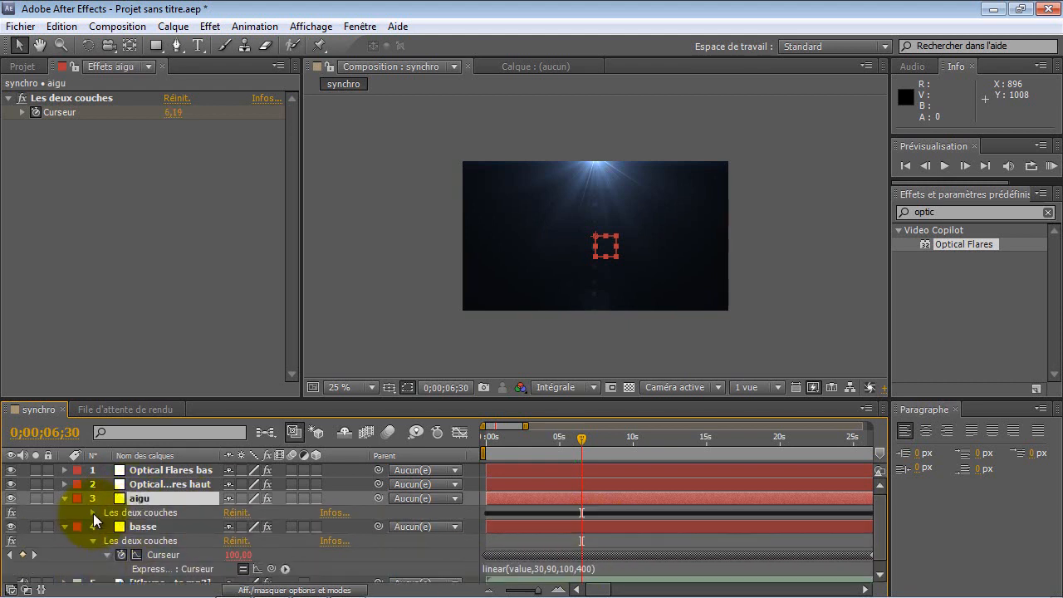
left_click(93, 512)
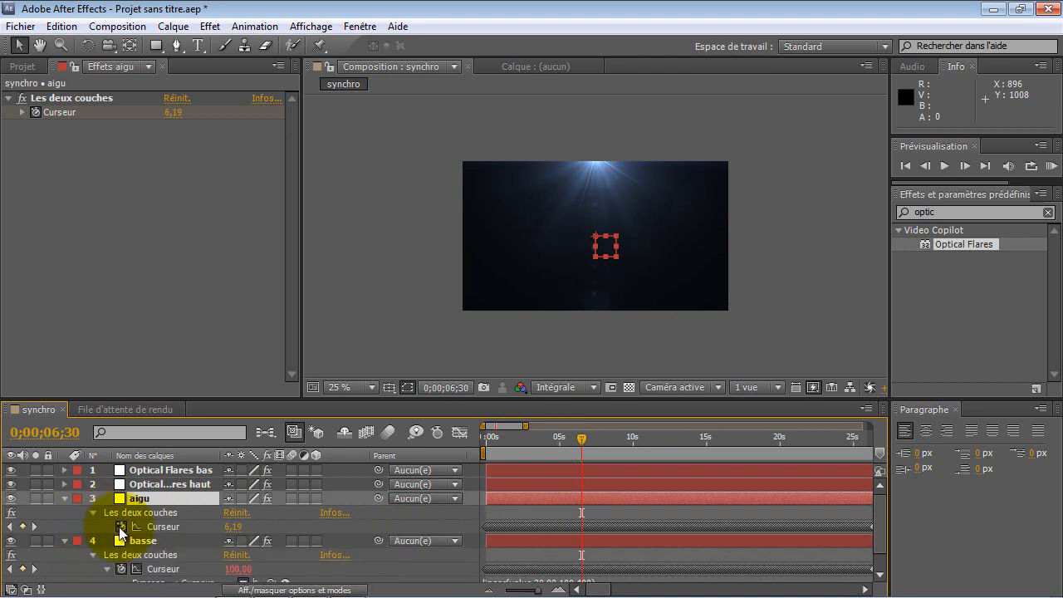
left_click(118, 526, "alt")
key("ctrl+v")
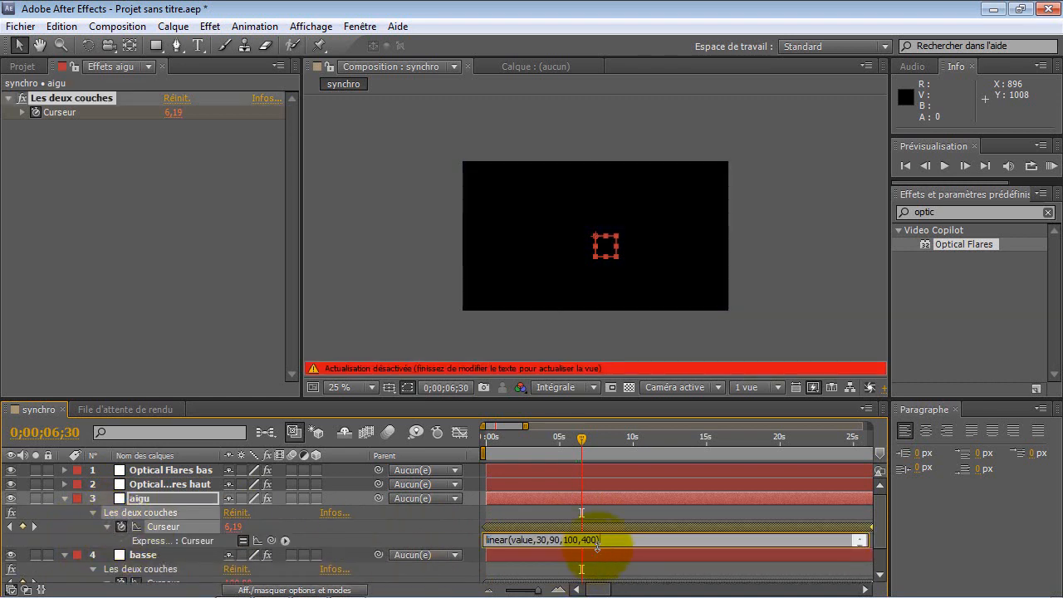
left_click(563, 346)
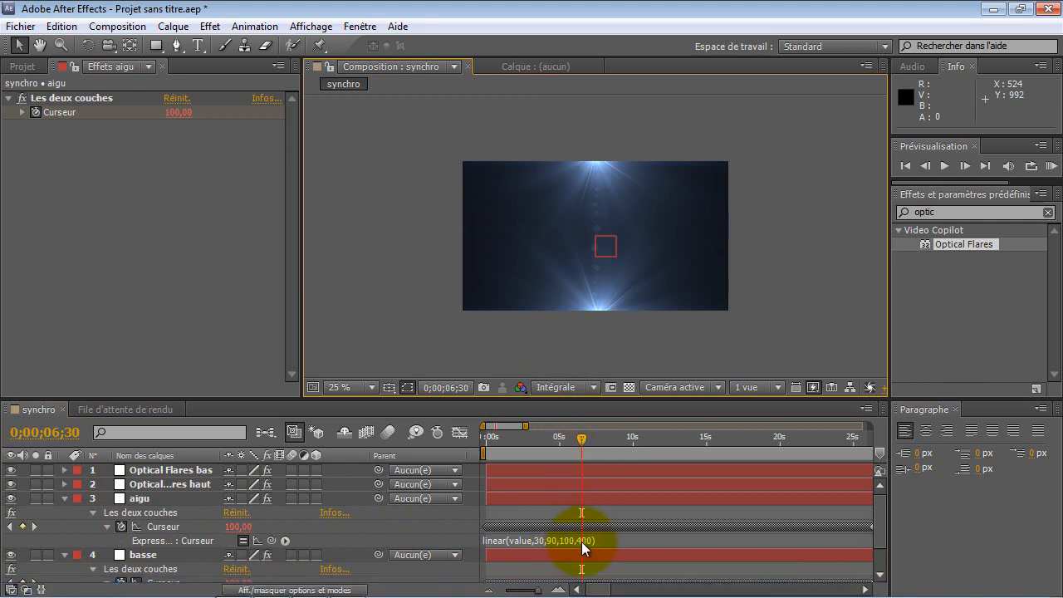
Change the aigu Curseur expression to linear(value,30,80,100,320).
left_click(556, 540)
left_click(558, 541)
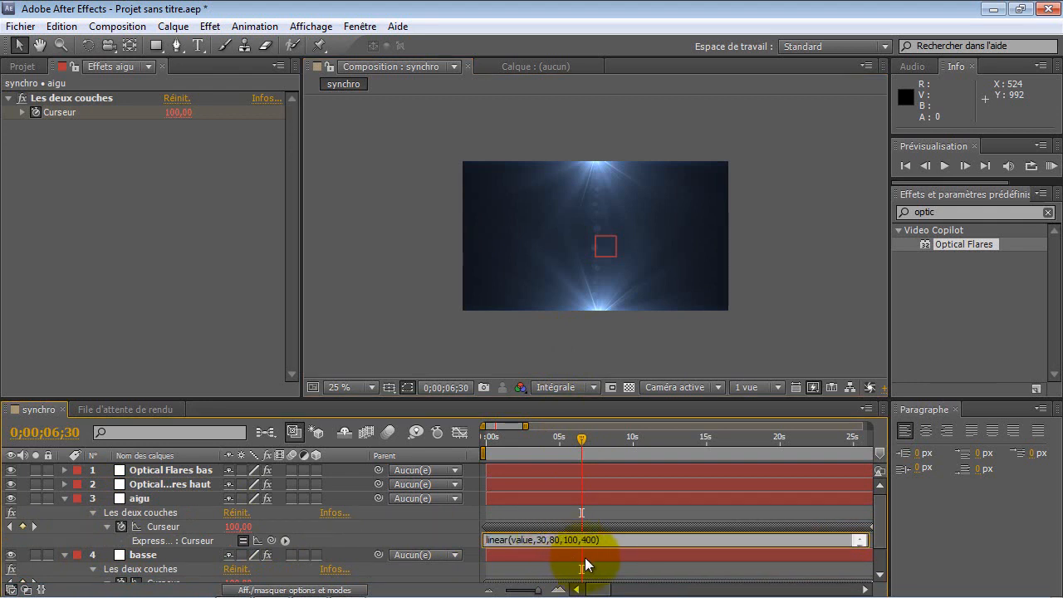
double_click(588, 540)
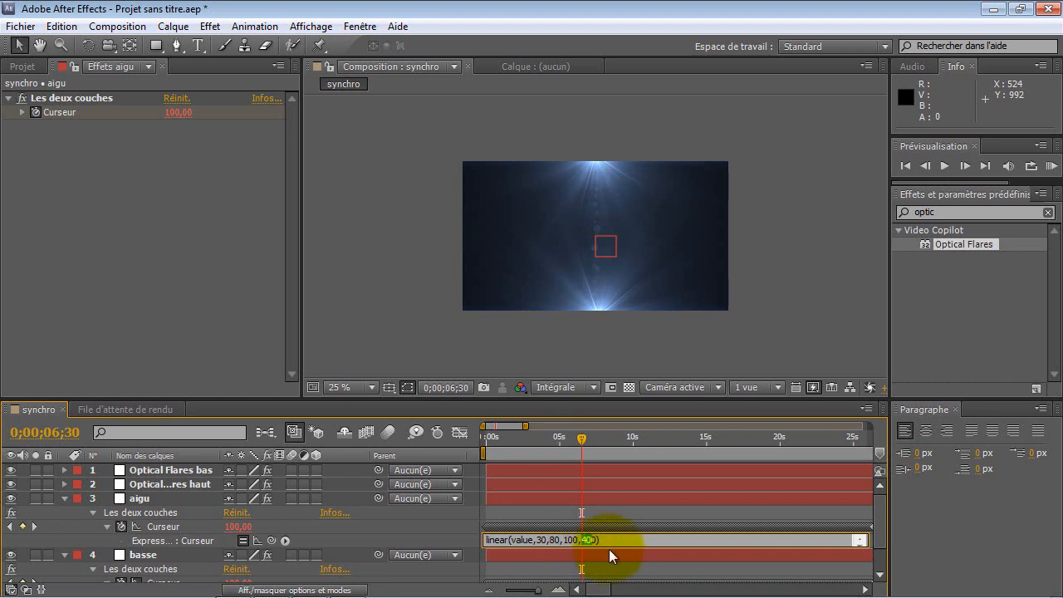
type("323")
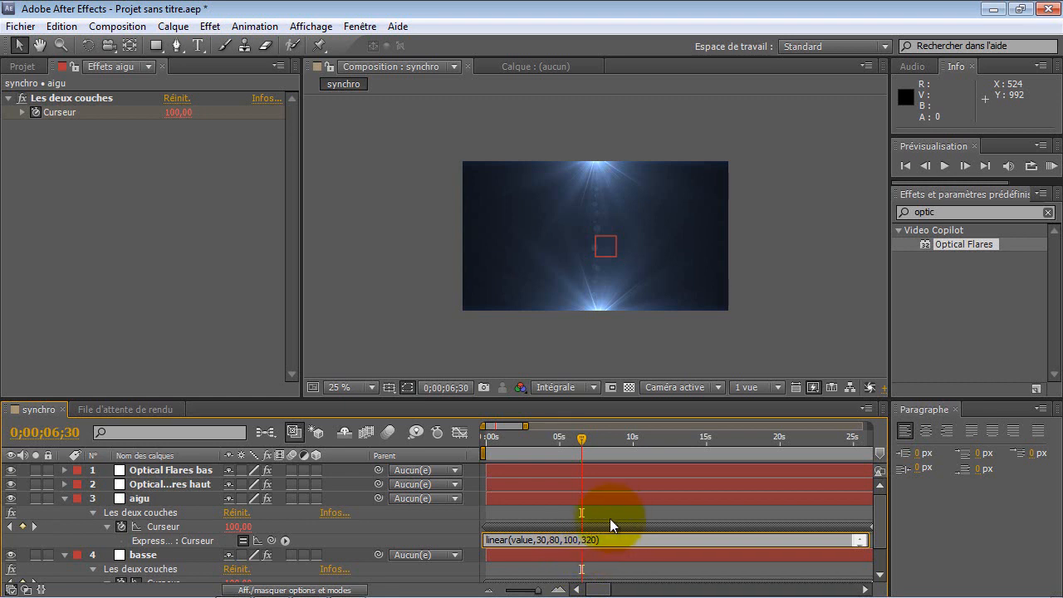
double_click(553, 540)
type("80")
left_click(589, 508)
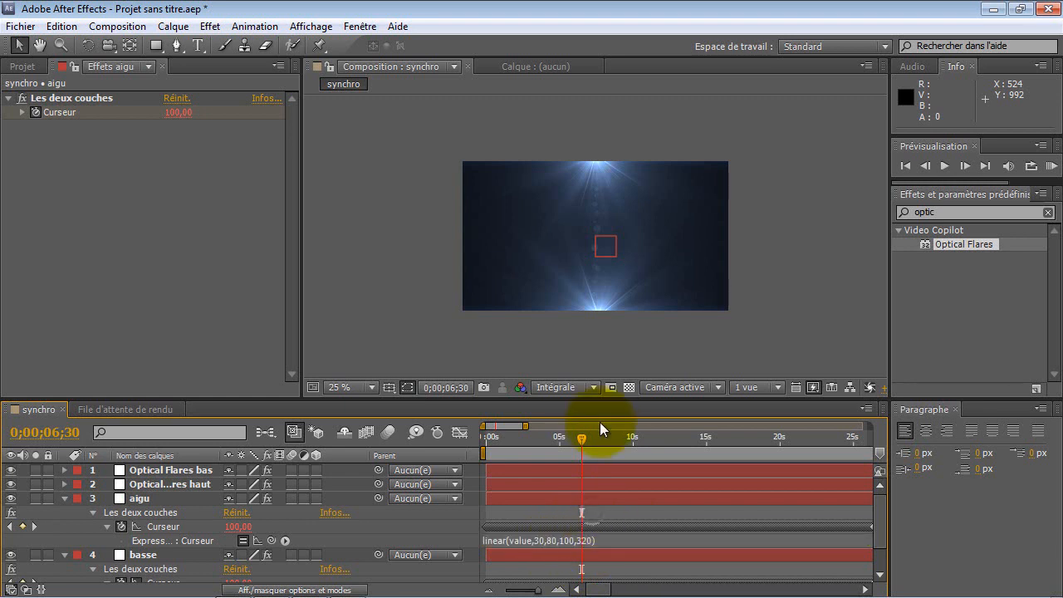
Collapse the aigu and basse layers and preview both flares up to 0;00;10;31 with the composition fitted to the viewer.
mouse_move(594, 438)
left_mouse_down()
mouse_move(624, 435)
mouse_move(578, 435)
left_mouse_up()
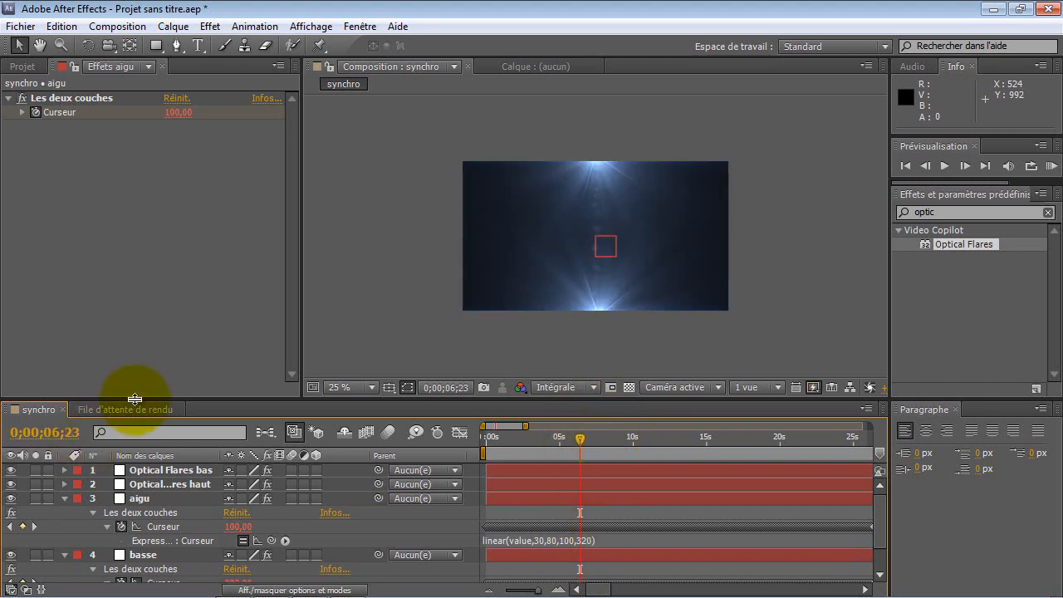
left_click(64, 499)
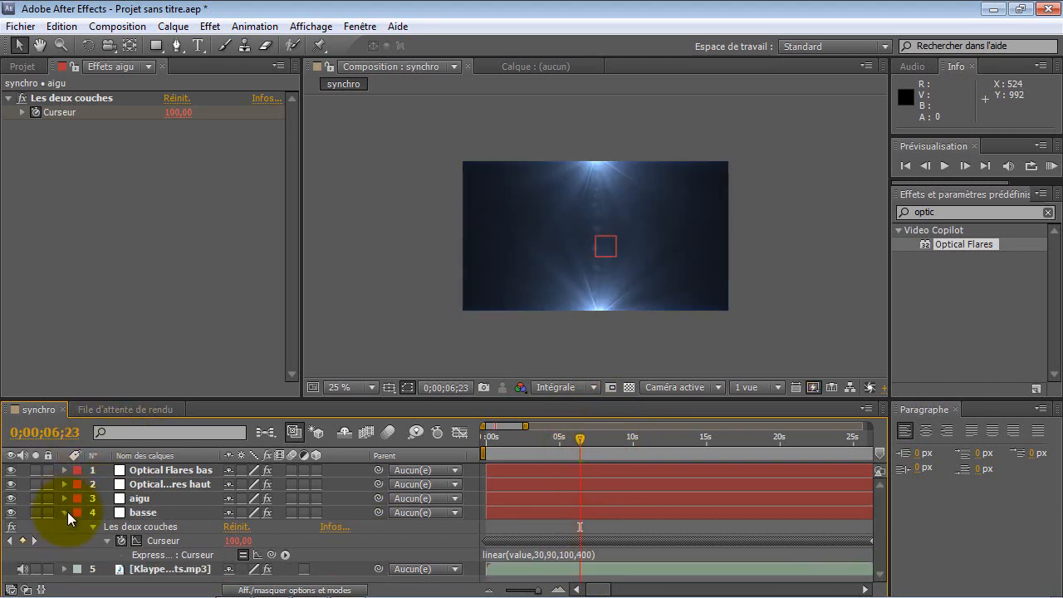
left_click(66, 512)
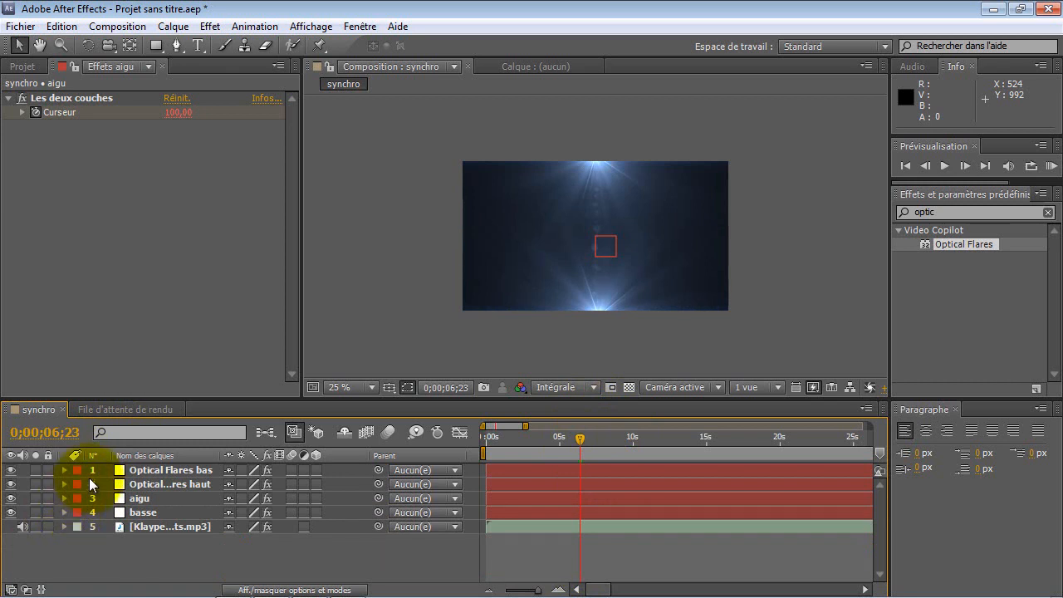
left_click(365, 388)
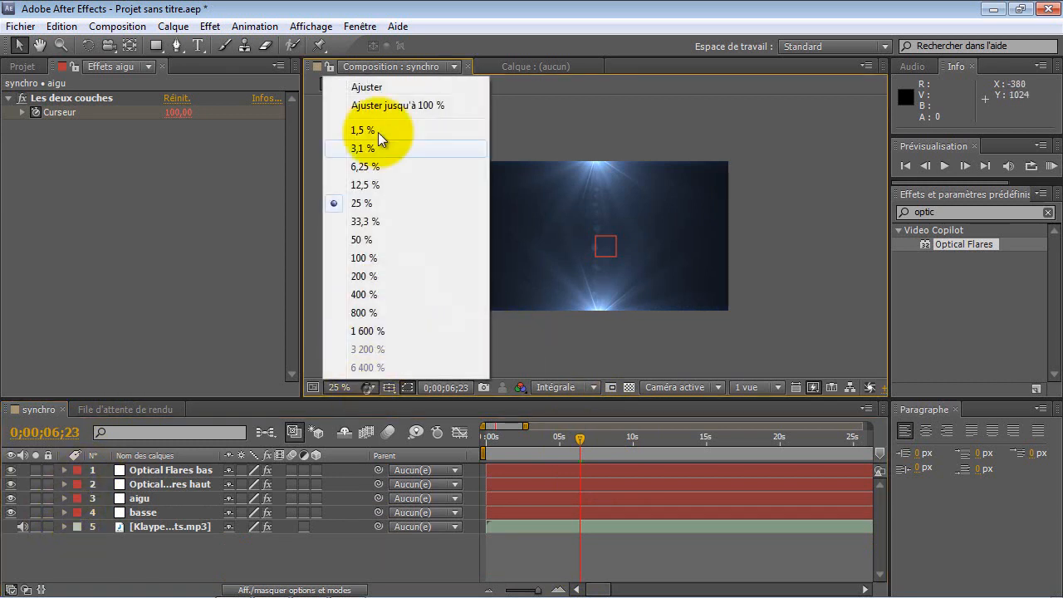
left_click(376, 86)
left_click_drag(575, 439, 635, 435)
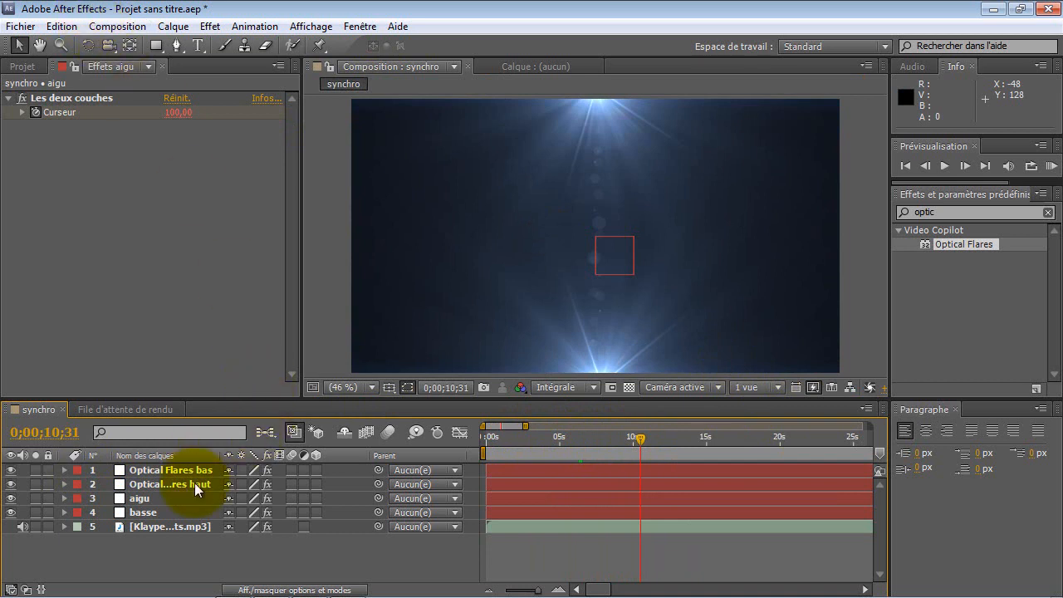
Create a white 1280 x 720 px solid named Trait and squash it into a thin horizontal line across the frame's centre.
key("ctrl+y")
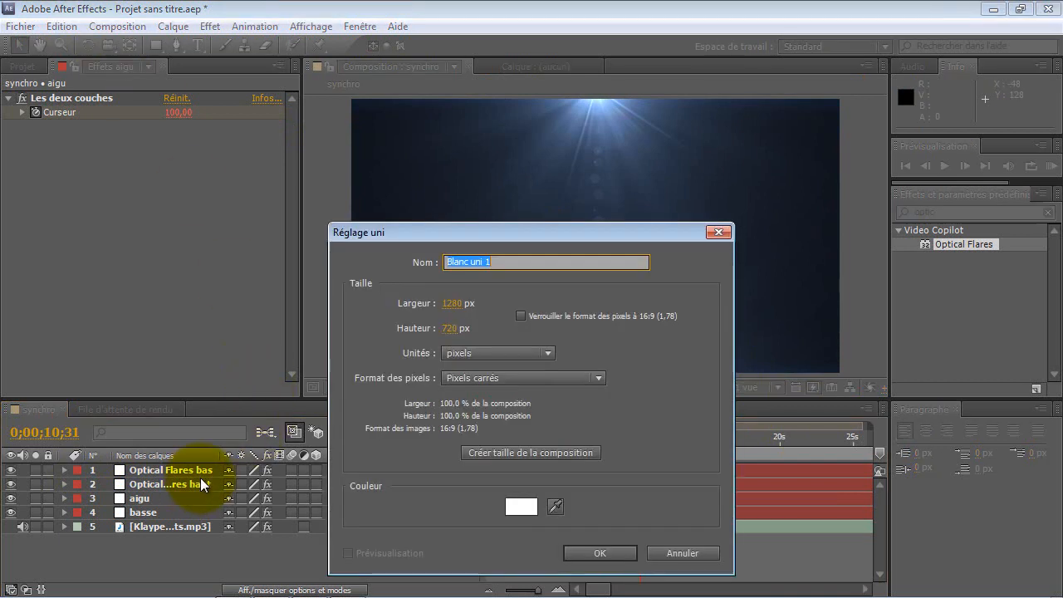
type("Trait")
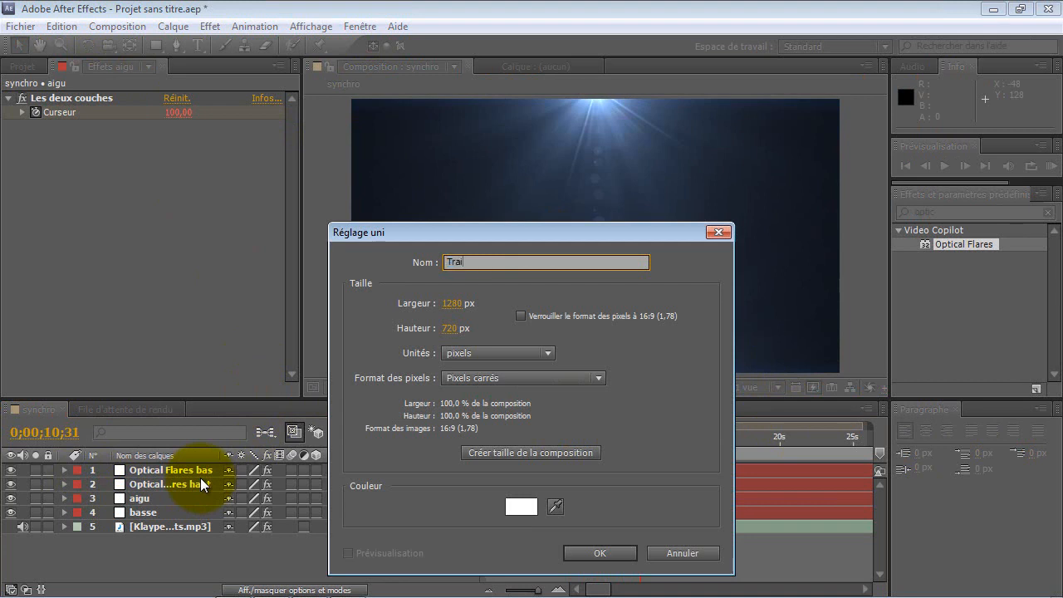
left_click(595, 554)
left_click_drag(596, 101, 605, 238)
Search the effects for "bisea" and apply Biseau alpha to the Trait layer.
left_click(989, 212)
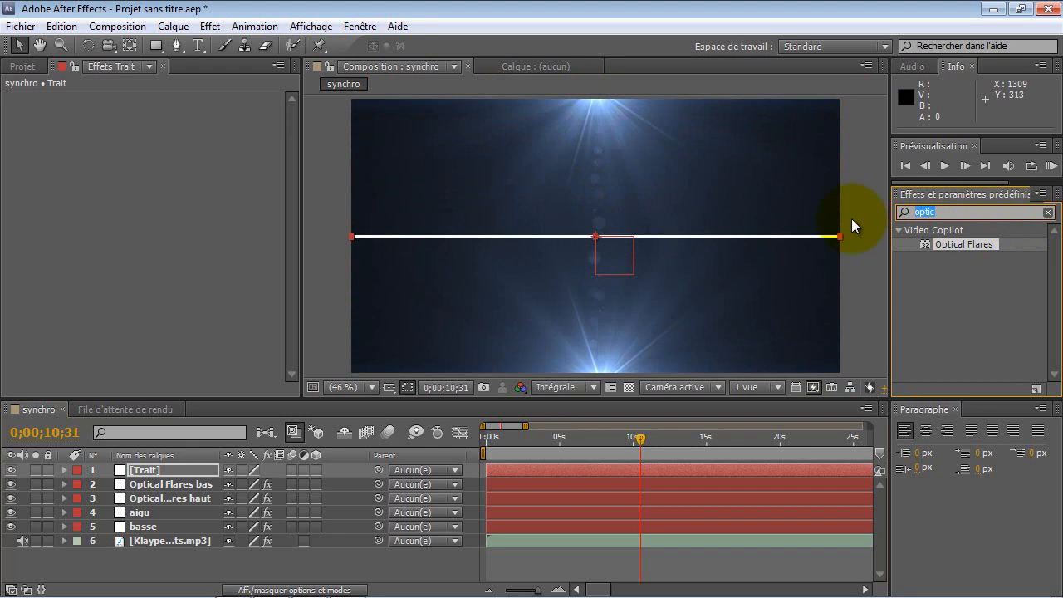
type("bisa")
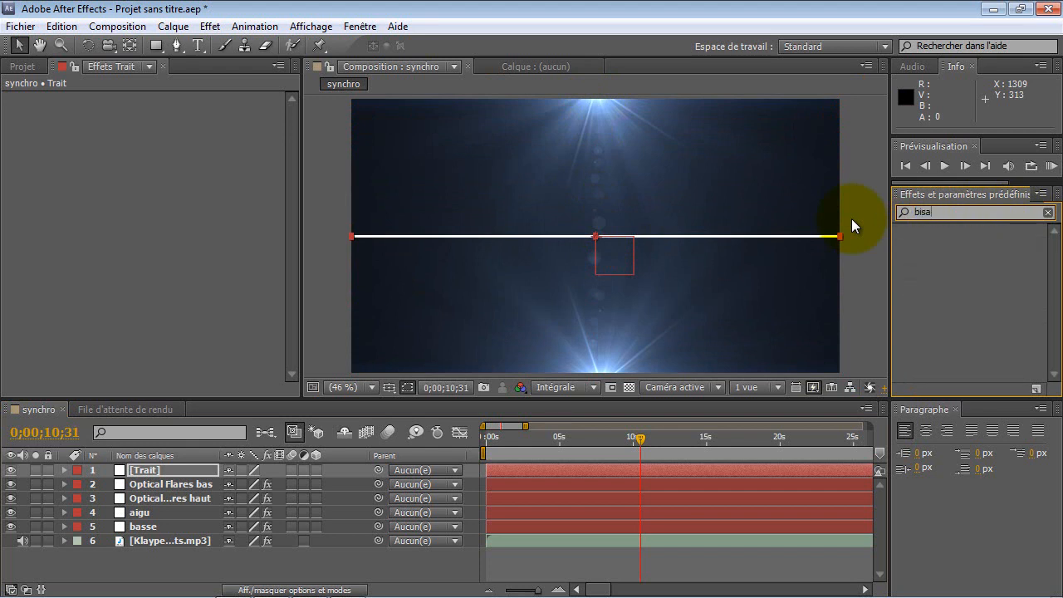
key("BackSpace")
type("ea")
double_click(975, 328)
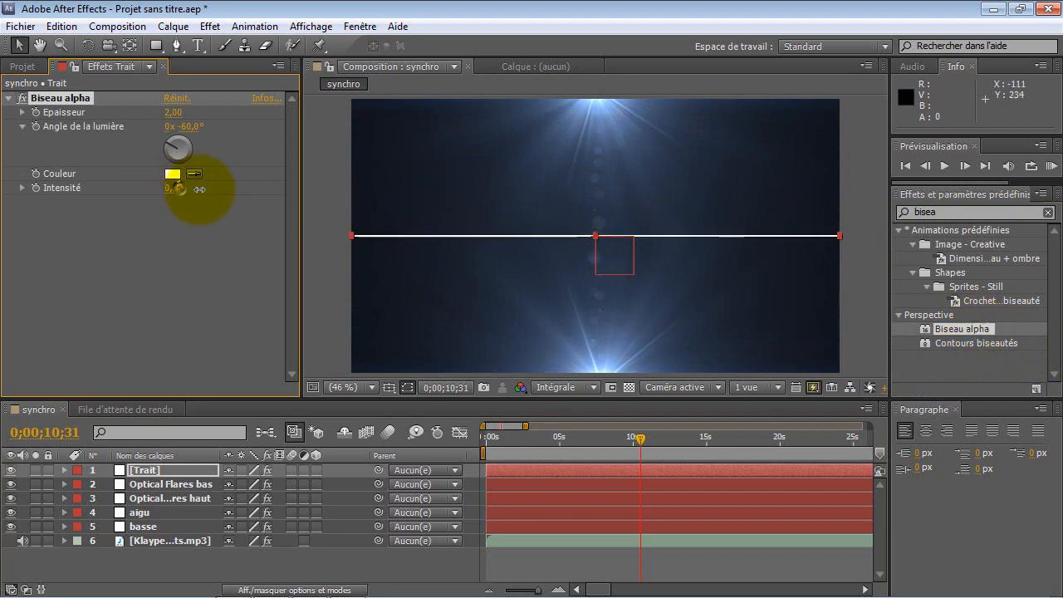
Set the Biseau alpha effect on Trait to an Epaisseur of 30.30 and an Intensité of 1.00.
left_click_drag(176, 118, 194, 111)
scroll(557, 268, "up", 4)
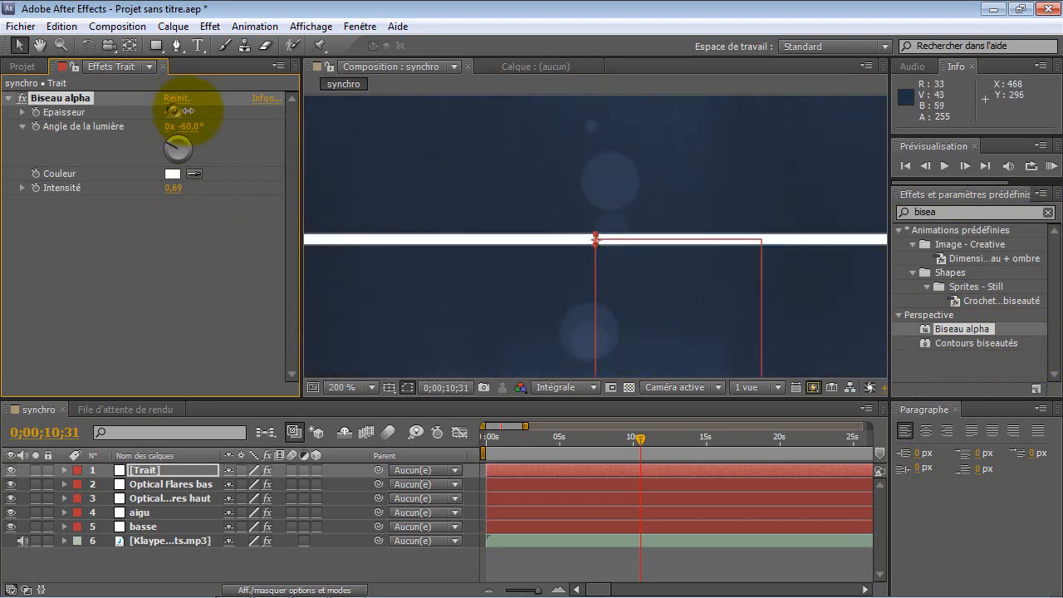
mouse_move(170, 109)
left_mouse_down()
mouse_move(135, 99)
mouse_move(370, 114)
left_mouse_up()
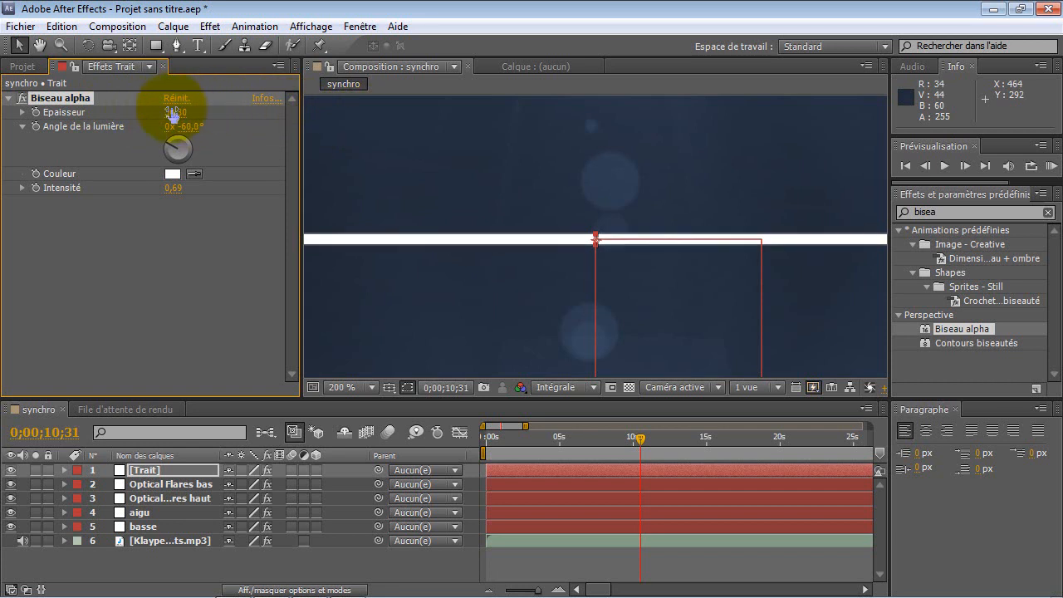
left_click_drag(176, 187, 233, 187)
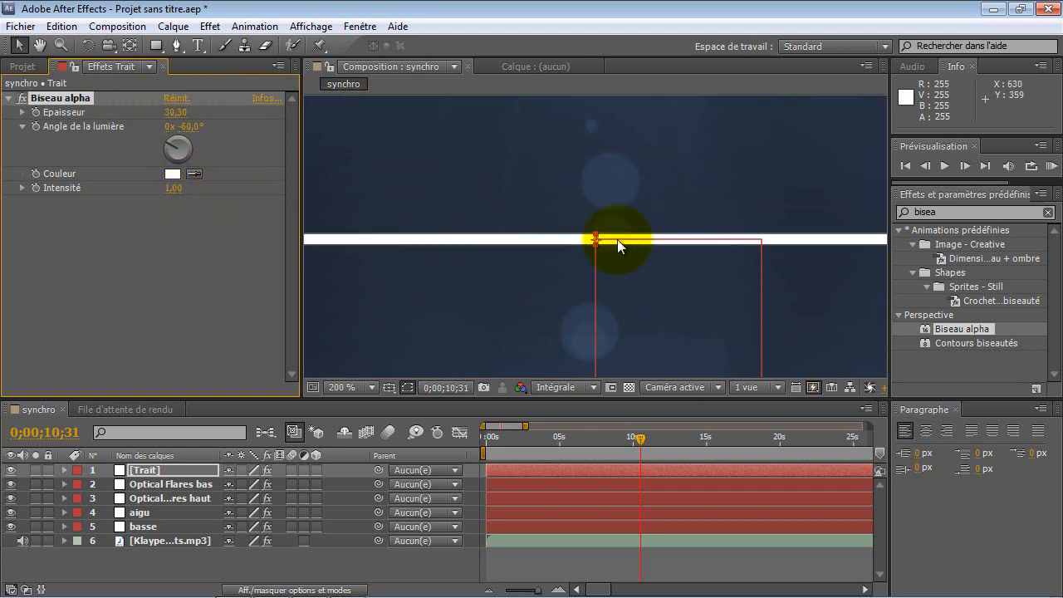
scroll(641, 244, "down", 2)
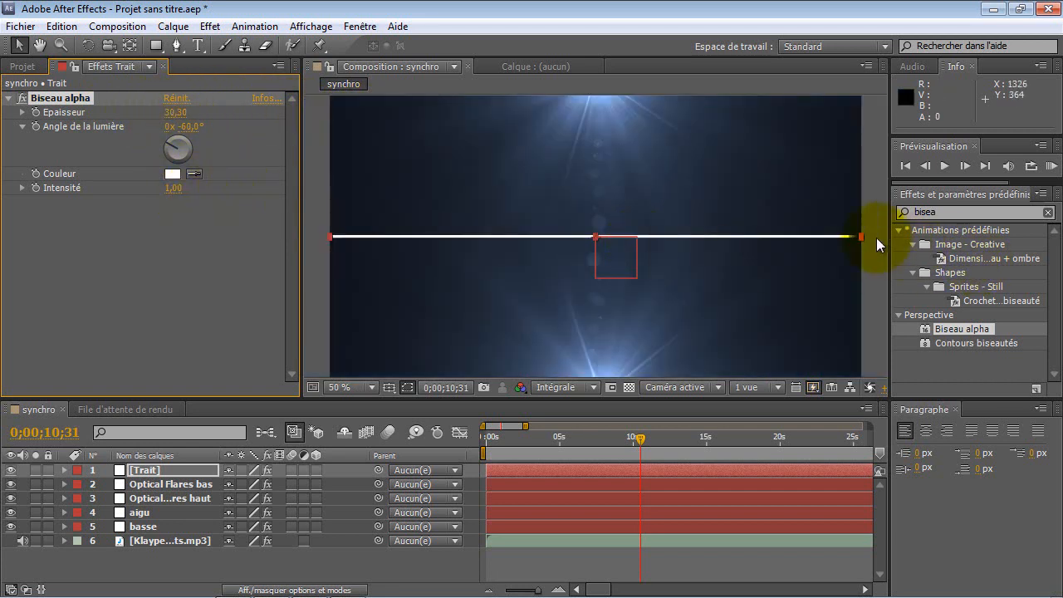
left_click_drag(862, 238, 875, 241)
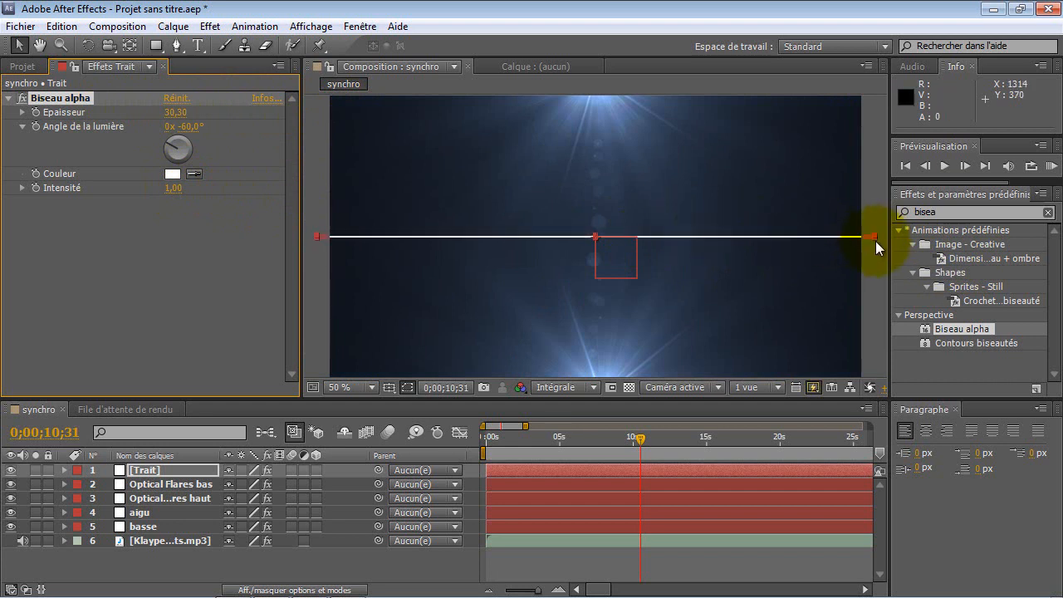
key("ctrl+z")
key("ctrl+z")
Set the Trait layer's Biseau alpha thickness to 10,10 and its intensity to 0,69.
left_click_drag(180, 123, 2, 105)
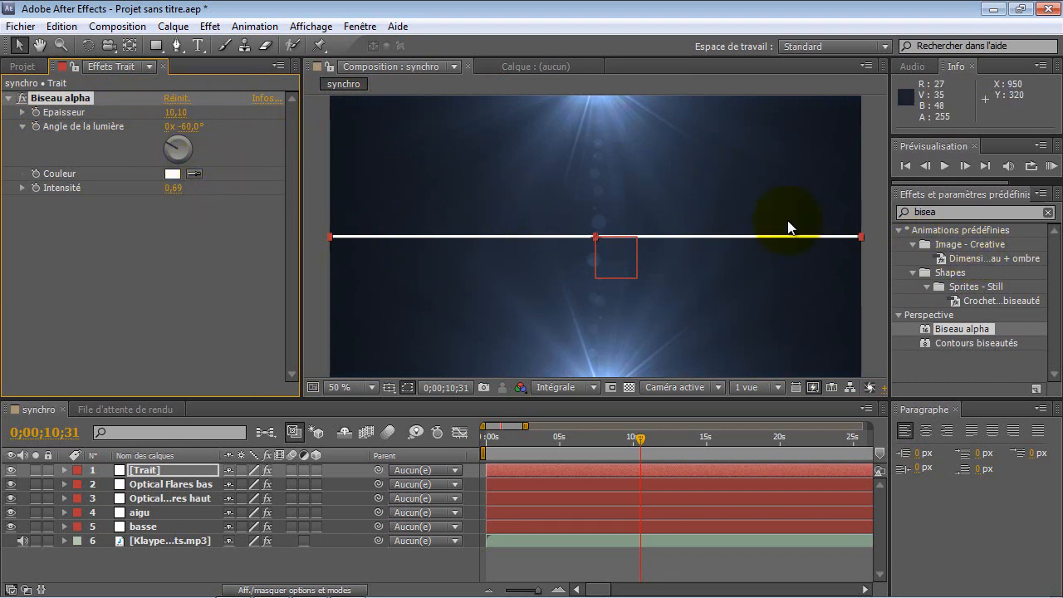
Switch to Firefox to examine the horizontal line in the reference YouTube video, and return to After Effects.
left_click(962, 213)
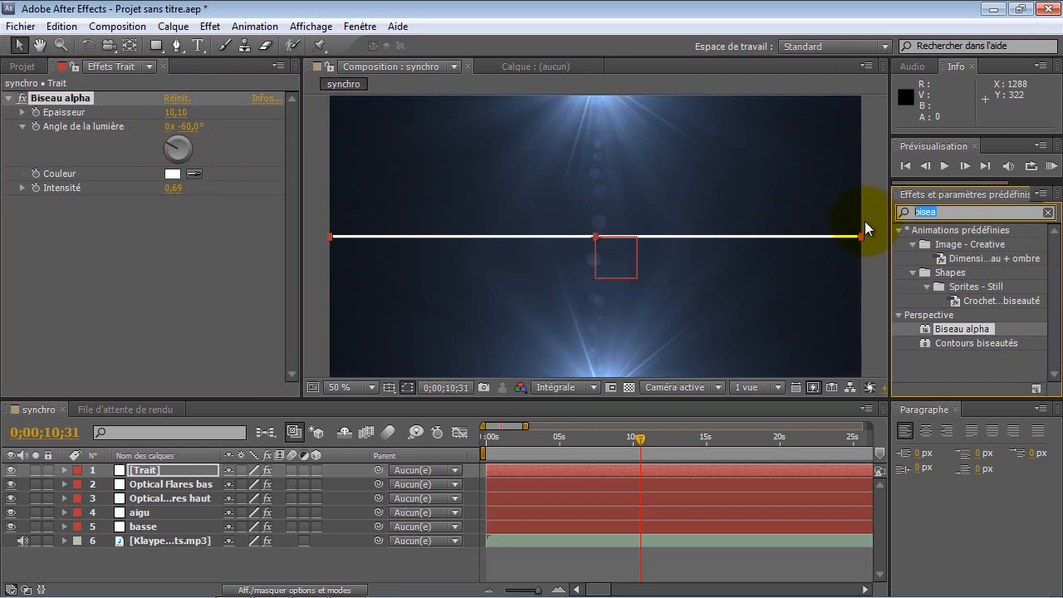
mouse_move(374, 592)
left_click(232, 586)
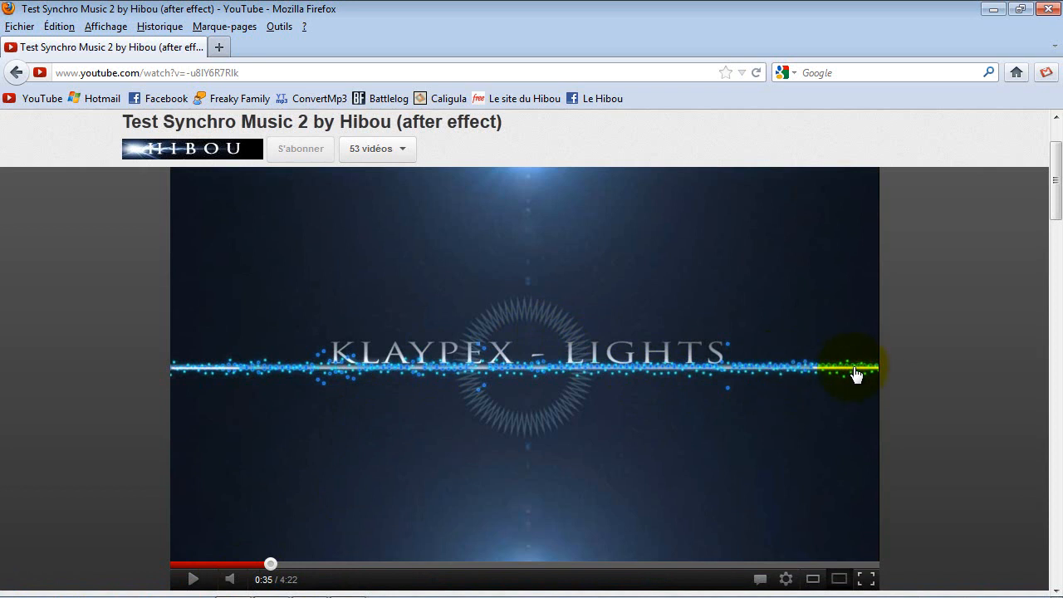
mouse_move(399, 595)
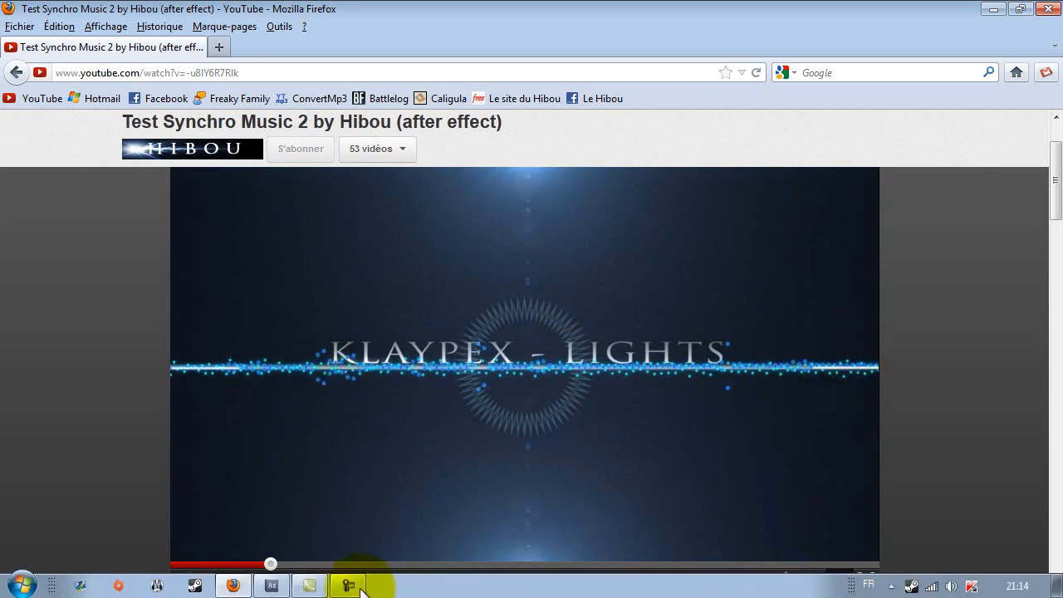
left_click(271, 586)
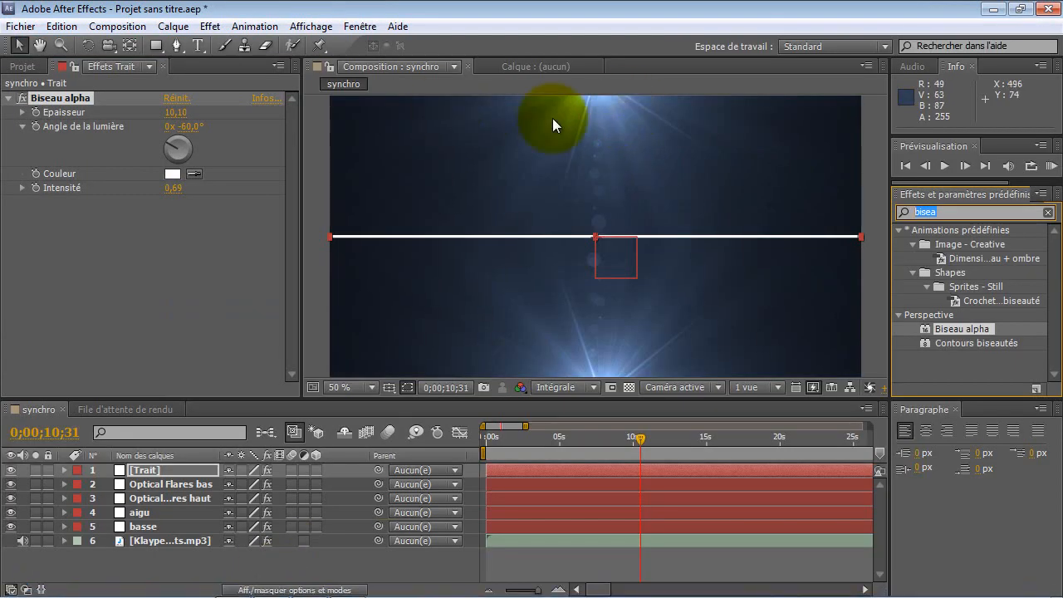
Apply the Dégradé effect to the Trait layer, placing its start point at about 640,8, -579,2 and its end point at about 640,0, 775,2.
type("dégradé")
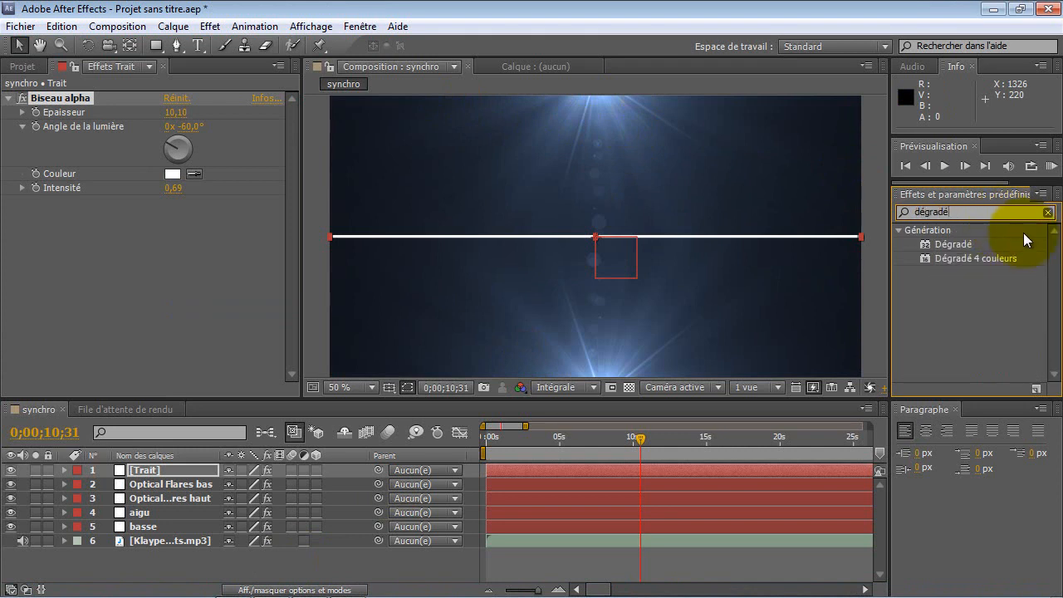
double_click(953, 244)
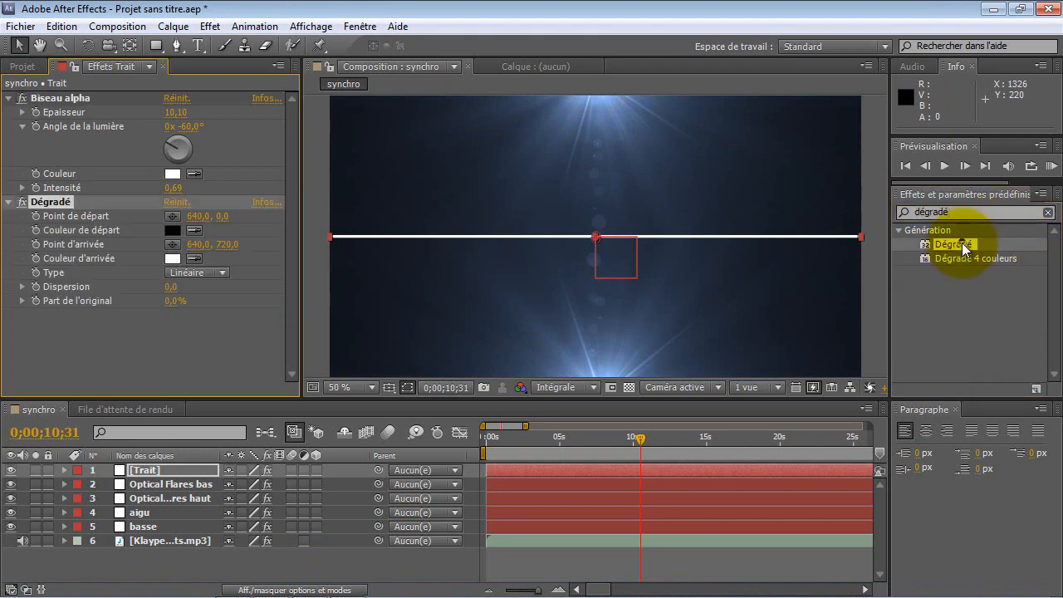
scroll(587, 225, "up", 6)
mouse_move(595, 231)
left_mouse_down()
mouse_move(595, 212)
mouse_move(603, 265)
mouse_move(594, 211)
left_mouse_up()
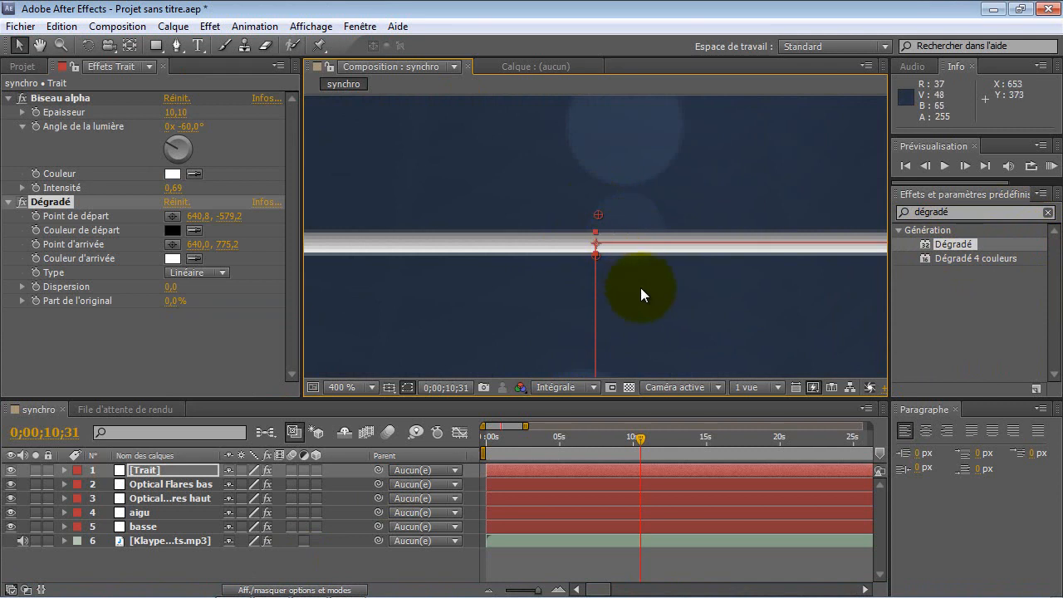
Apply the Lueur diffuse effect to the Trait layer and set its threshold to 74,1%.
scroll(640, 289, "down", 6)
double_click(1007, 211)
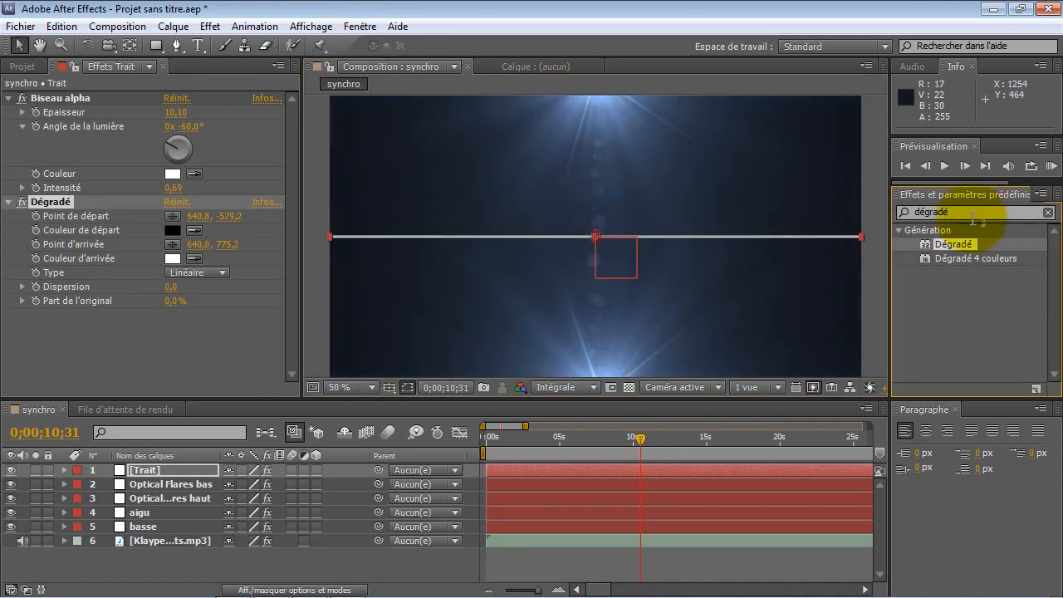
type("lueu")
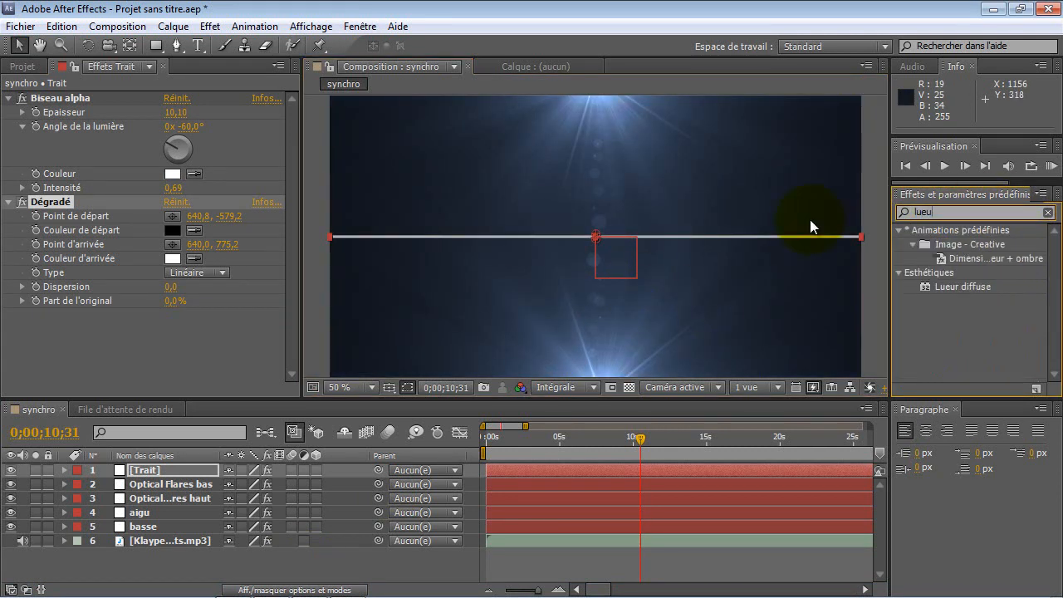
double_click(979, 286)
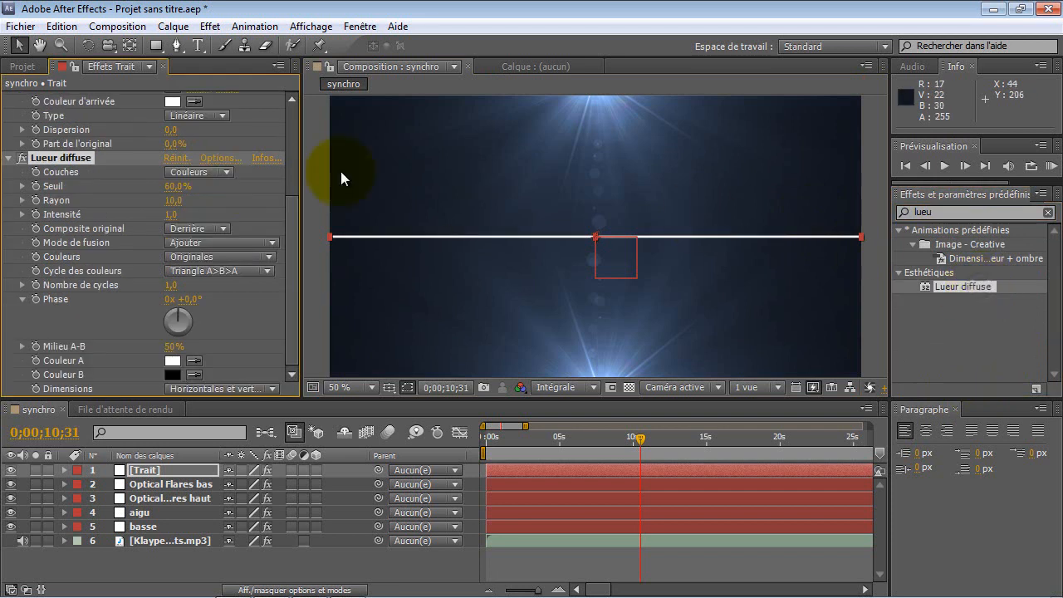
left_click_drag(179, 186, 259, 190)
left_click_drag(183, 187, 166, 174)
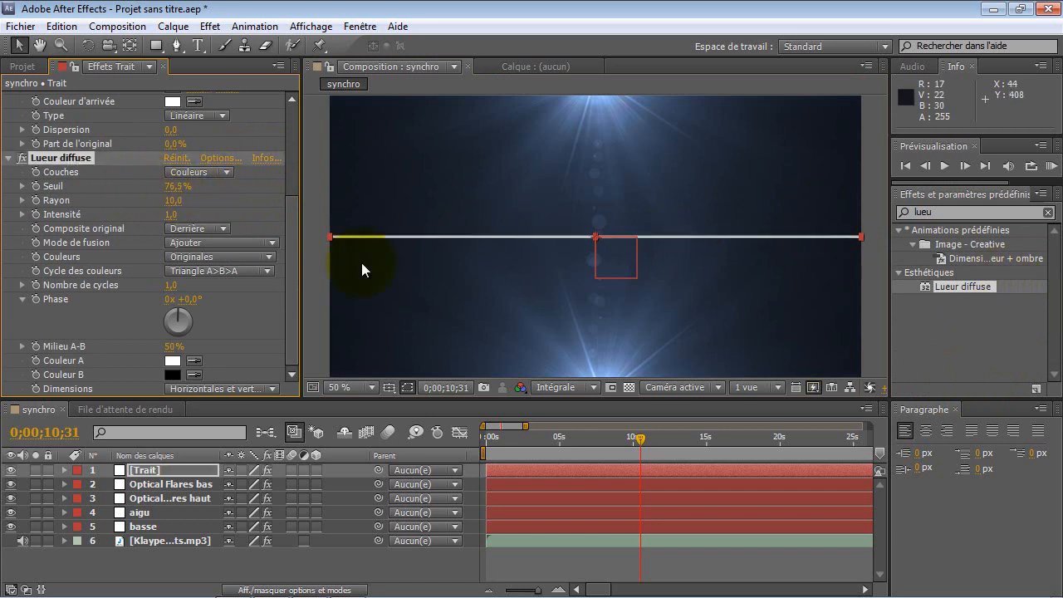
left_click_drag(181, 193, 172, 190)
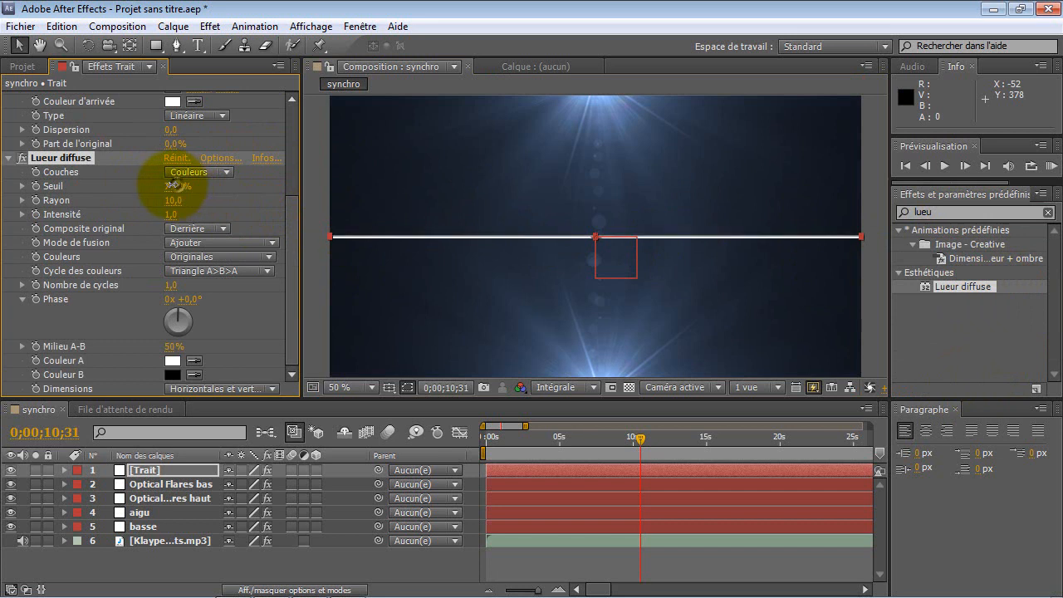
Create a white 1280 x 720 px solid layer named Boule 1.
left_click(923, 213)
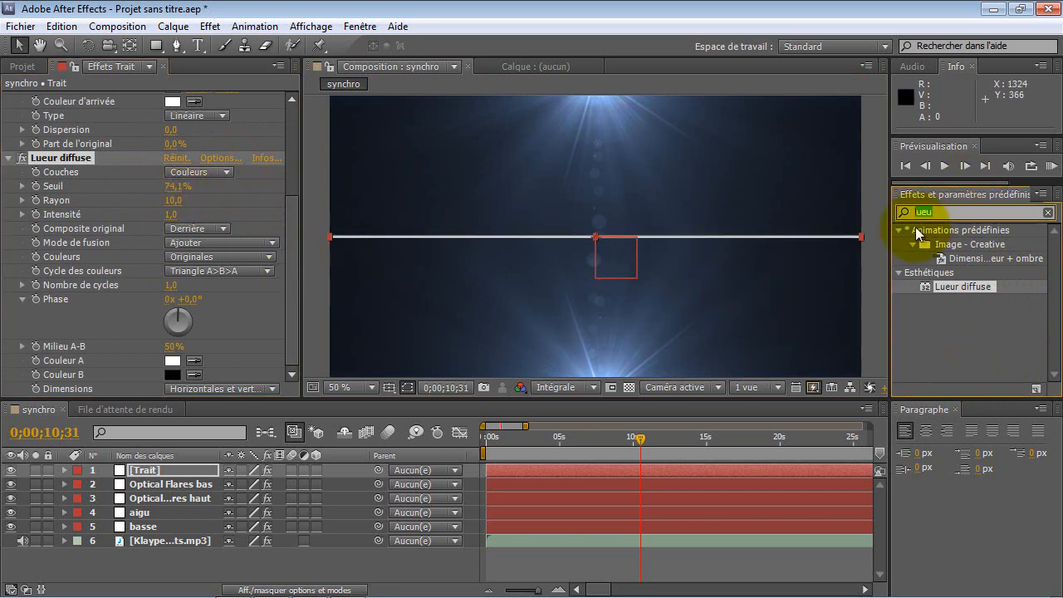
left_click(289, 569)
key("ctrl+y")
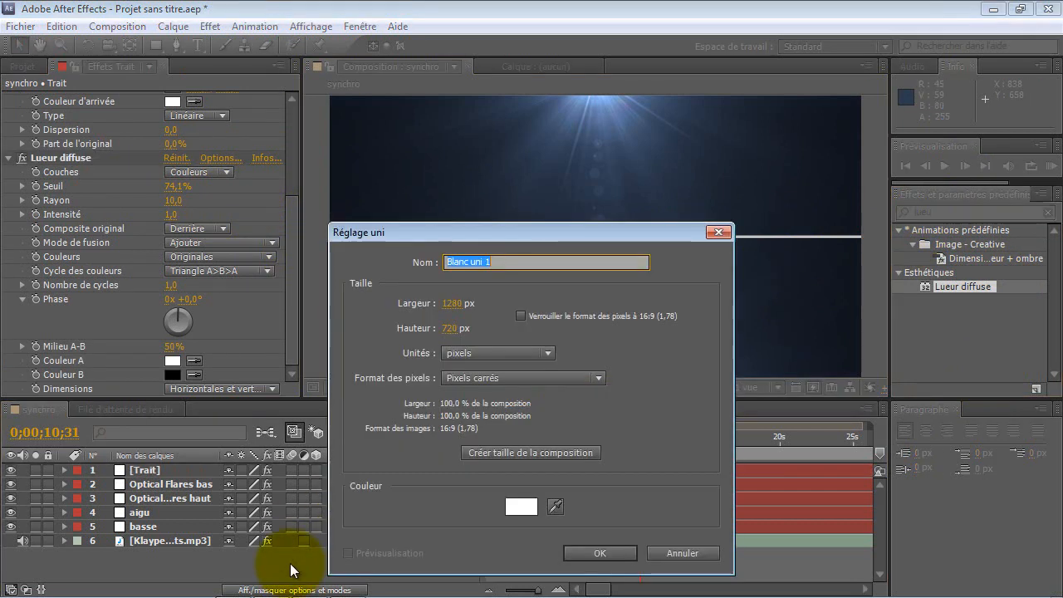
type("Boule")
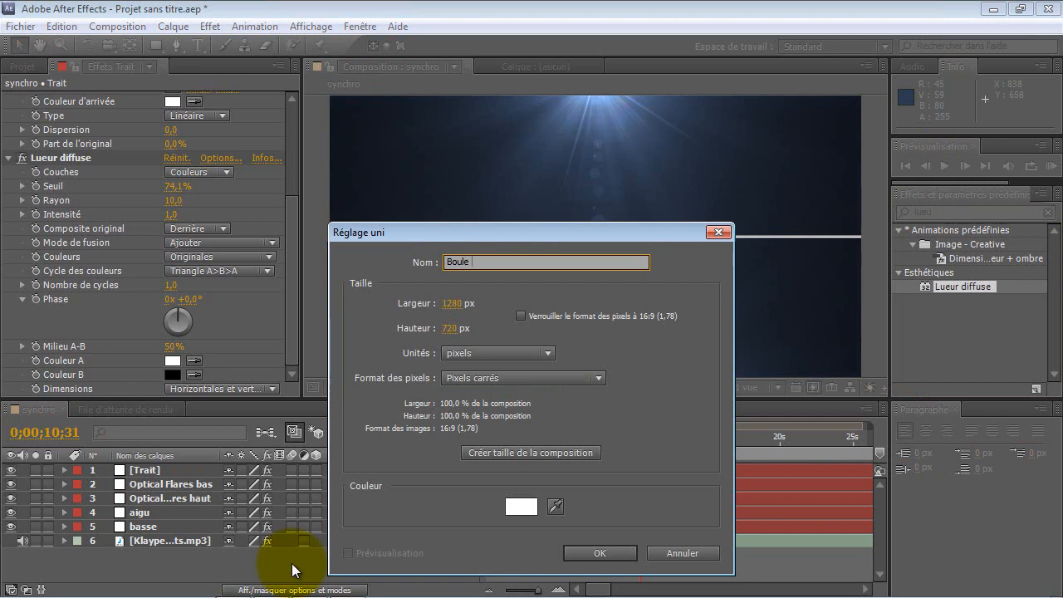
left_click(589, 556)
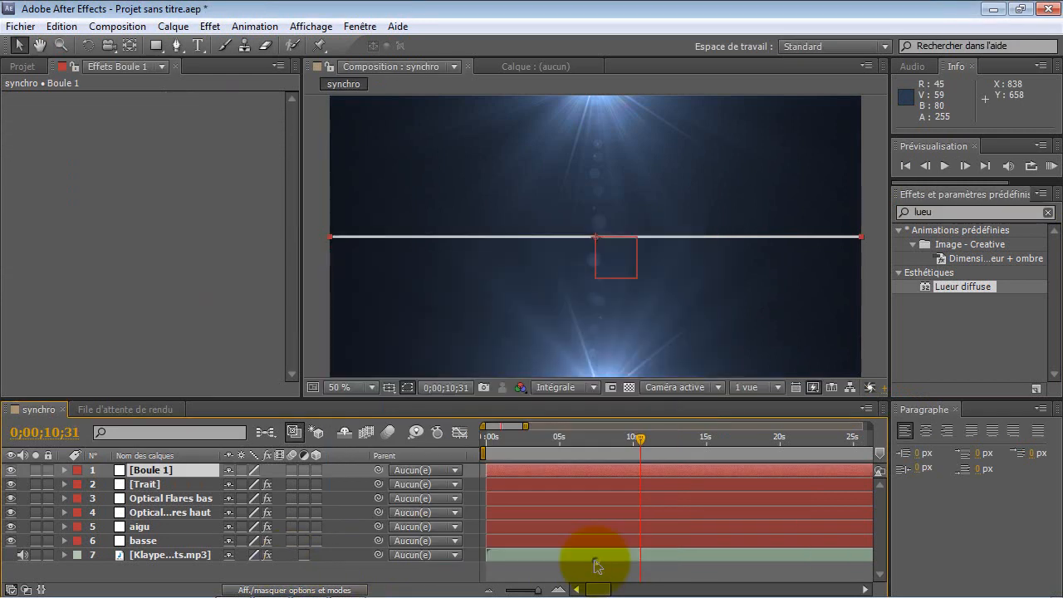
Apply the Spectre audio effect to Boule 1, stretching it across the frame from about -2, 360 to about 1290, 358.
left_click(210, 26)
mouse_move(303, 303)
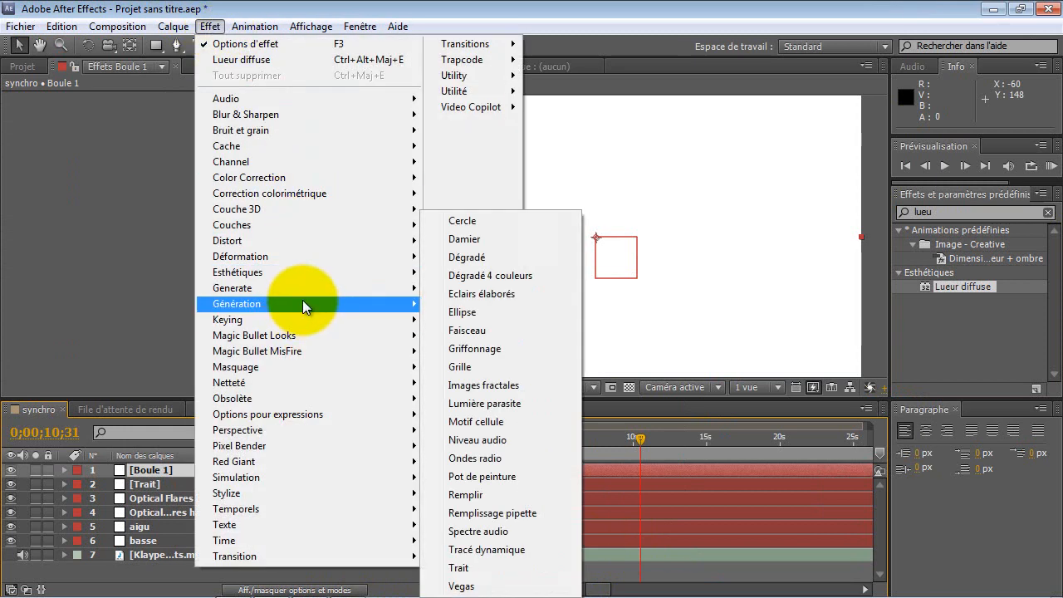
left_click(519, 531)
left_click_drag(381, 237, 328, 236)
left_click_drag(806, 239, 861, 239)
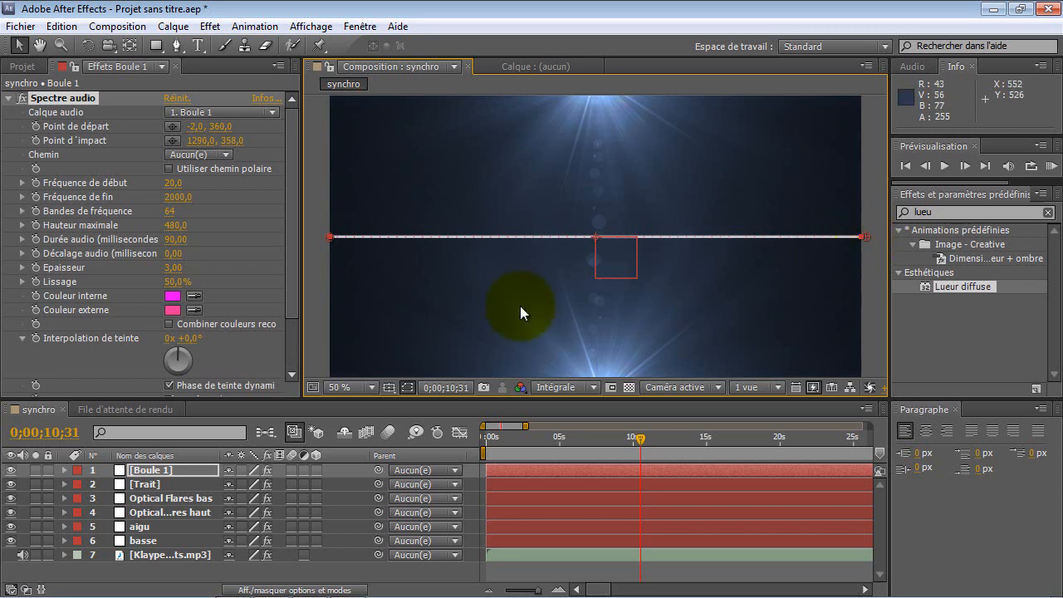
Set the audio spectrum's inner color to blue 2768DF.
left_click(172, 295)
left_click_drag(443, 355, 517, 356)
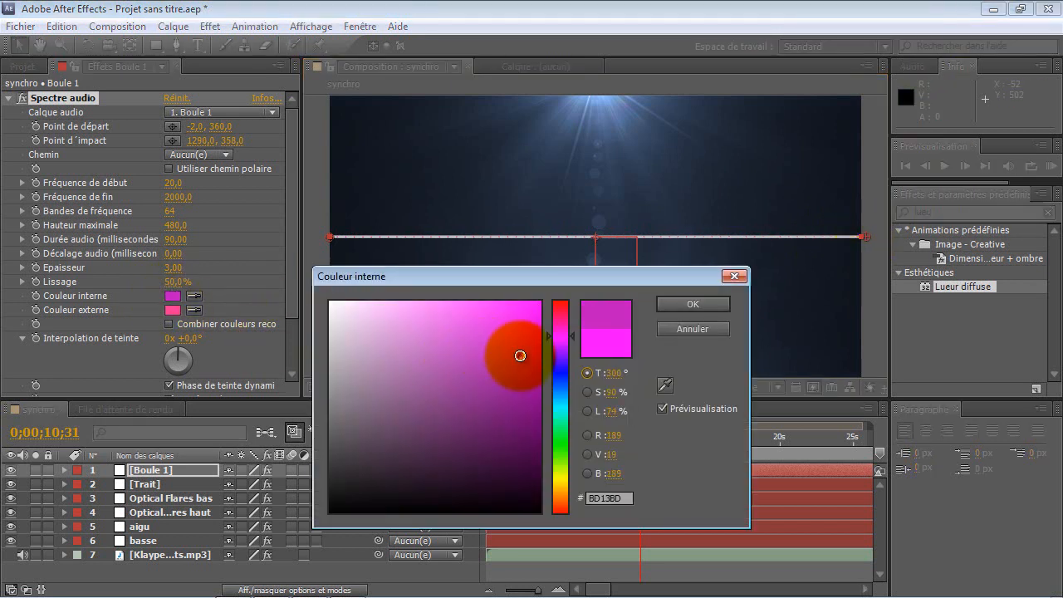
left_click(562, 374)
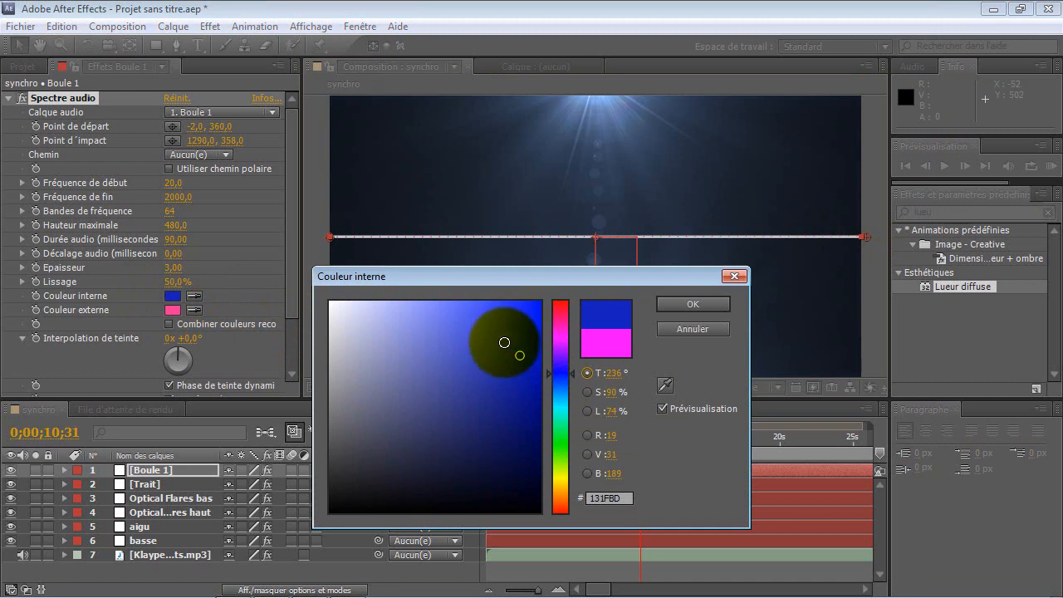
left_click(500, 330)
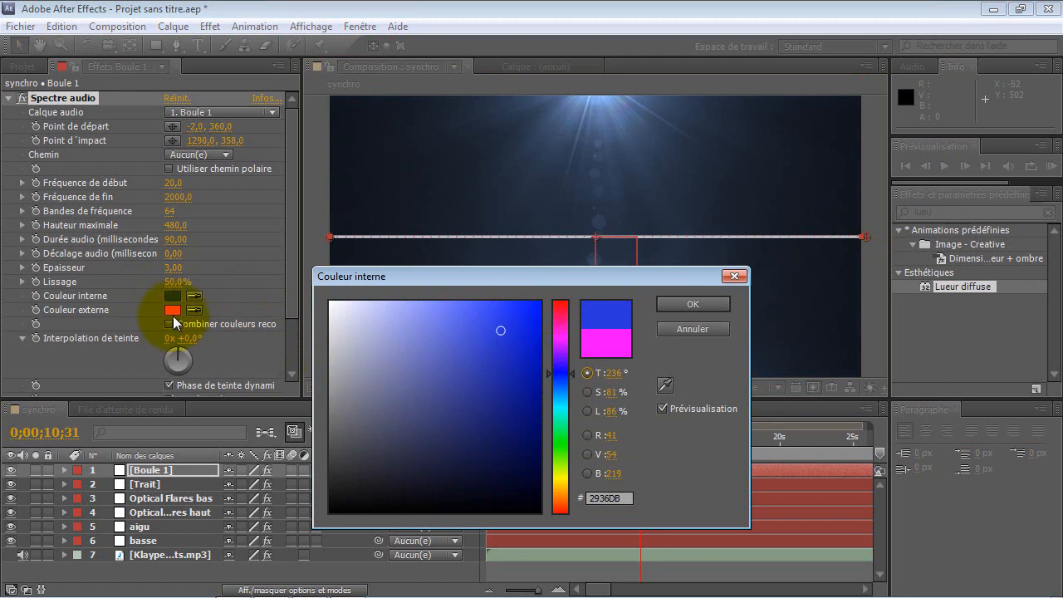
left_click_drag(573, 371, 575, 384)
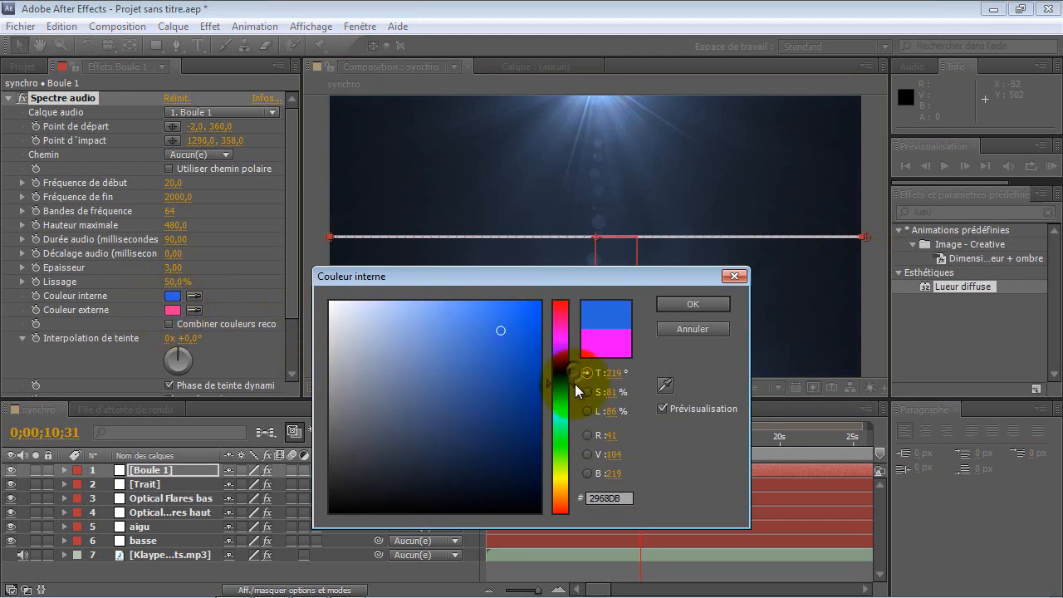
left_click(502, 332)
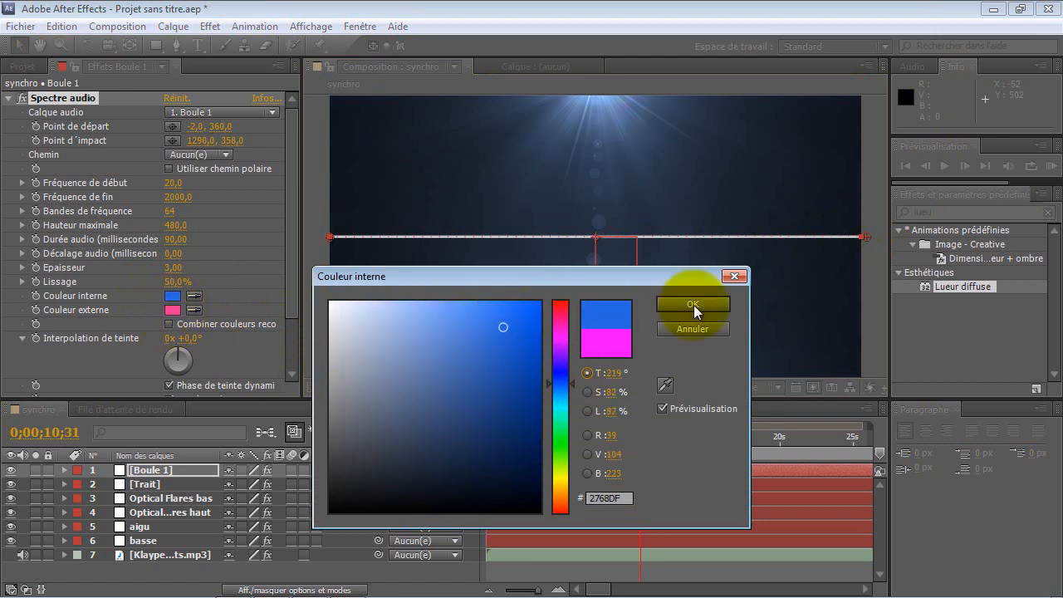
left_click(692, 304)
Set the audio spectrum's outer color to a light cyan-blue, about 42BCD2.
left_click(172, 309)
left_click_drag(570, 382, 484, 336)
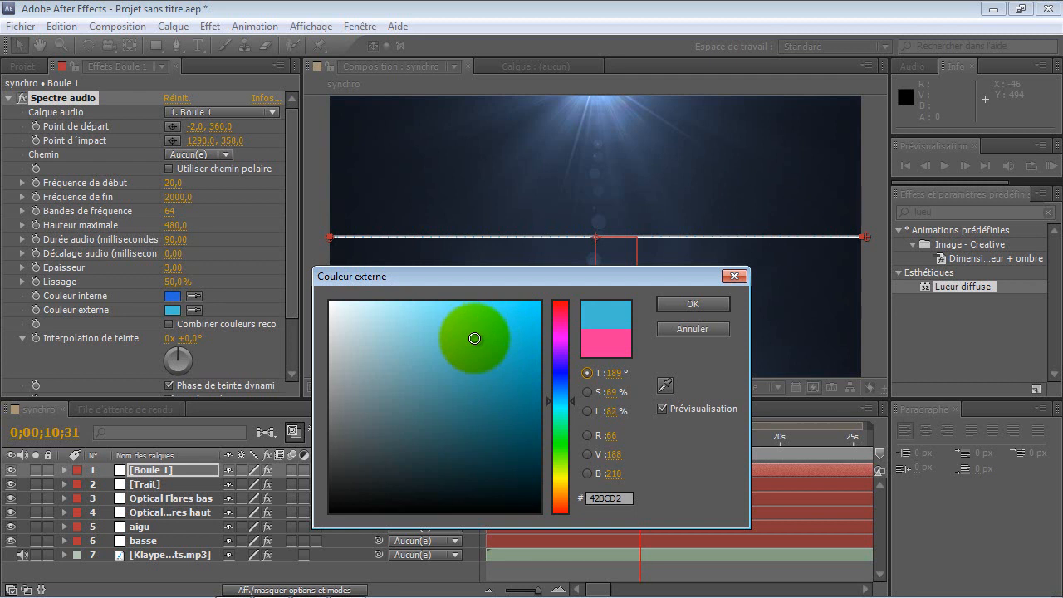
left_click(694, 304)
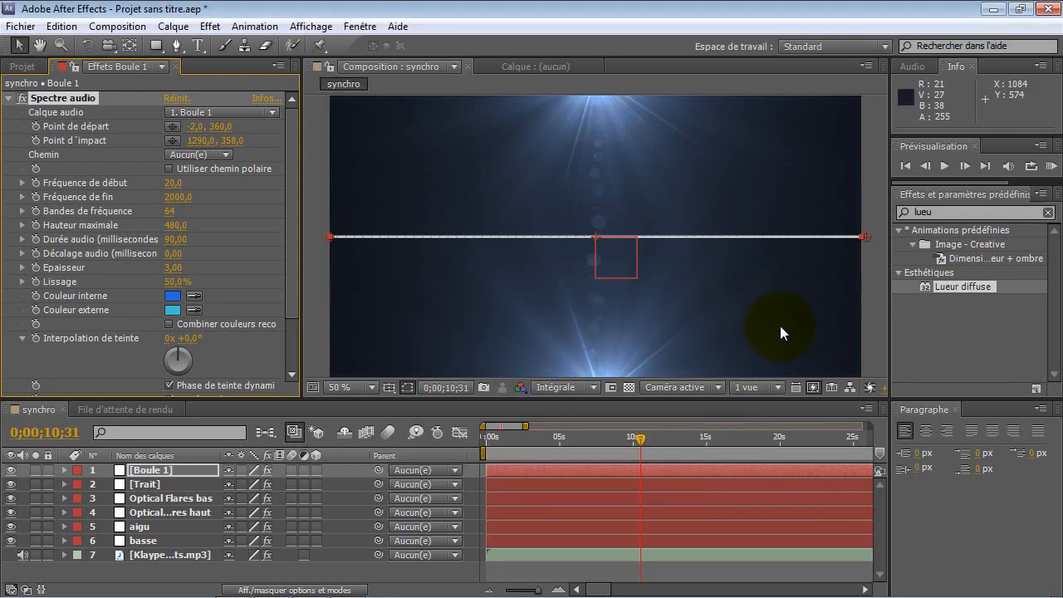
Use the Klaypex - Lights music layer as the spectrum's audio source and preview it at 0;00;08;36.
left_click(260, 116)
left_click(243, 265)
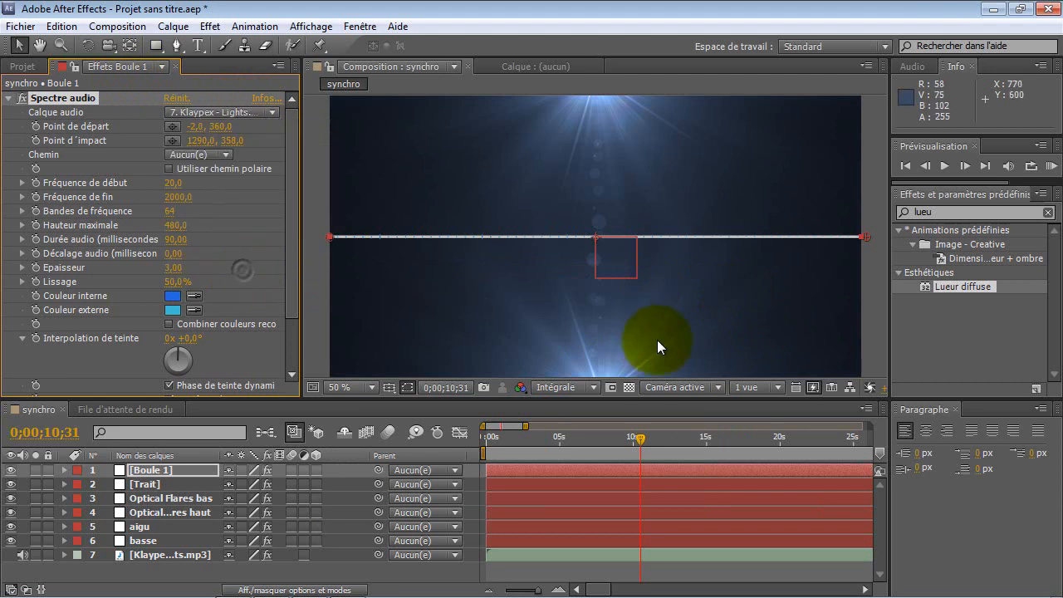
left_click_drag(637, 439, 610, 432)
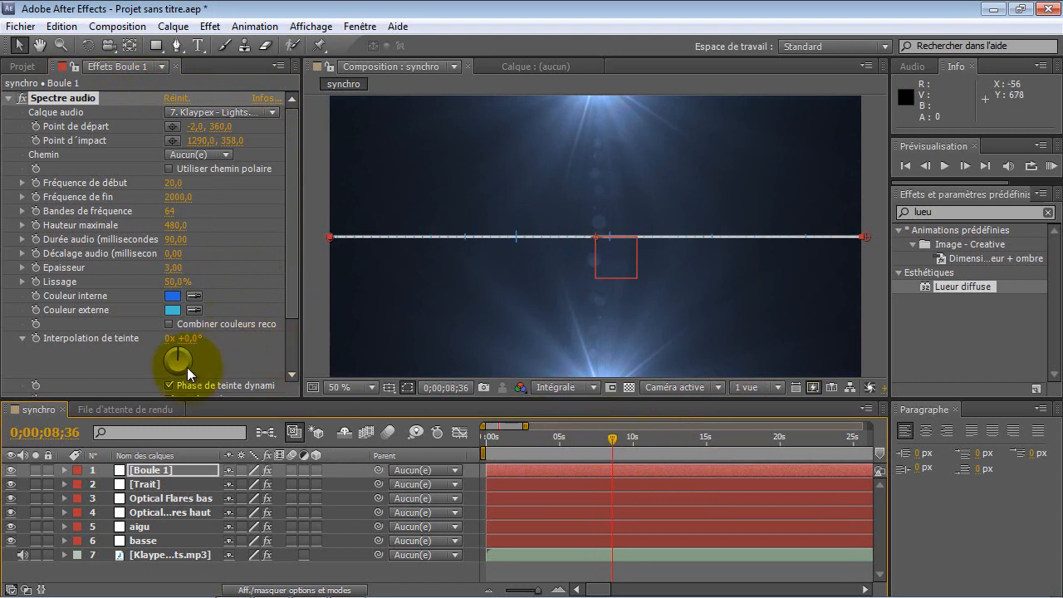
Set the spectrum's display option to Points analogiques and move the current time to 0;00;08;12.
scroll(189, 370, "down", 3)
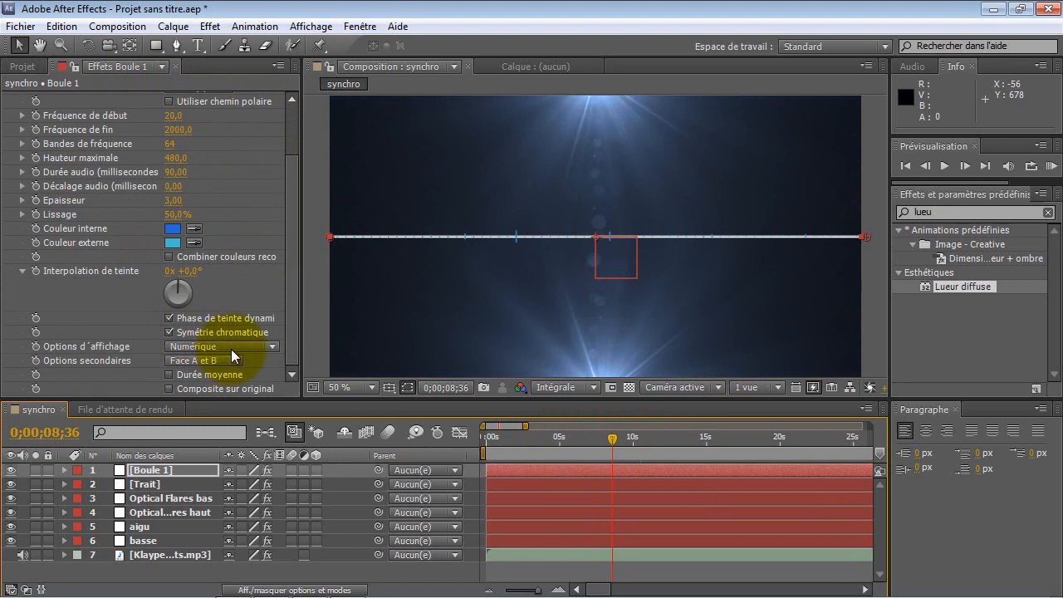
left_click(232, 344)
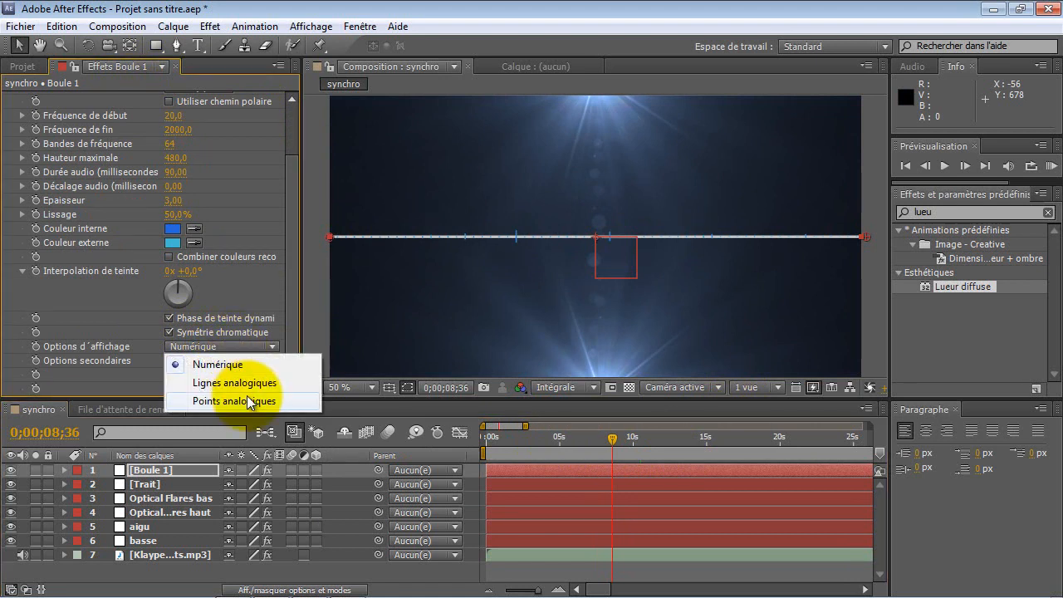
left_click(247, 395)
mouse_move(612, 440)
left_mouse_down()
mouse_move(595, 437)
mouse_move(607, 438)
left_mouse_up()
Set the audio spectrum's thickness to 4,50 and its maximum height to 3360,0.
scroll(141, 211, "up", 1)
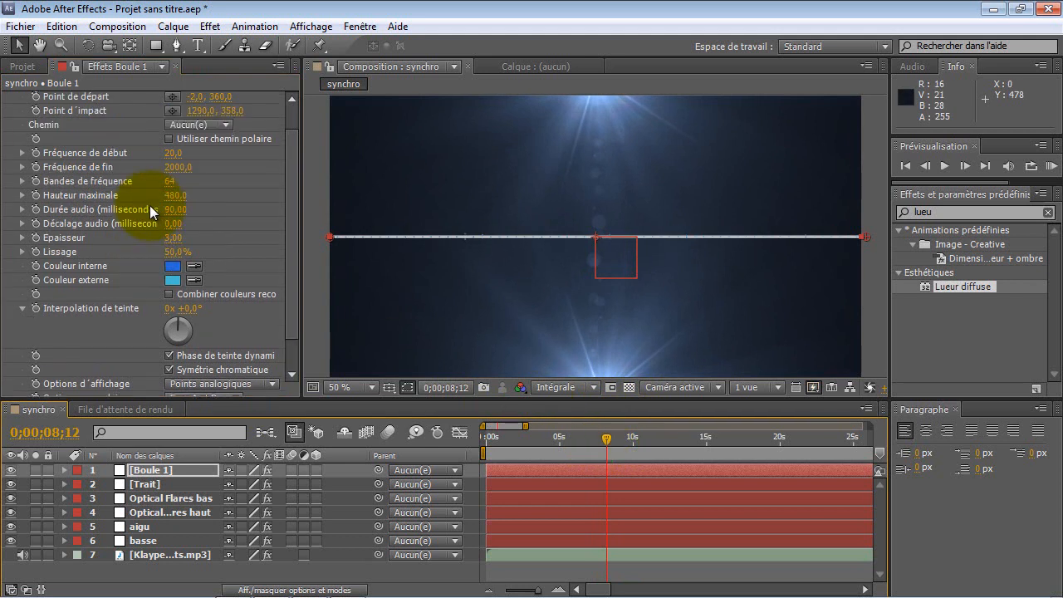
left_click_drag(177, 236, 185, 236)
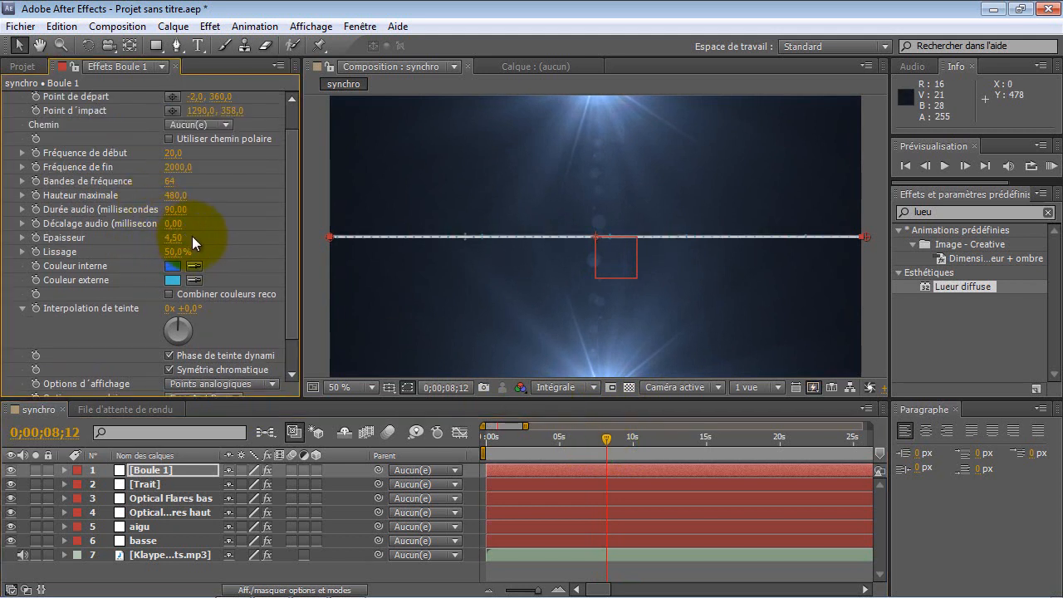
scroll(192, 235, "up", 1)
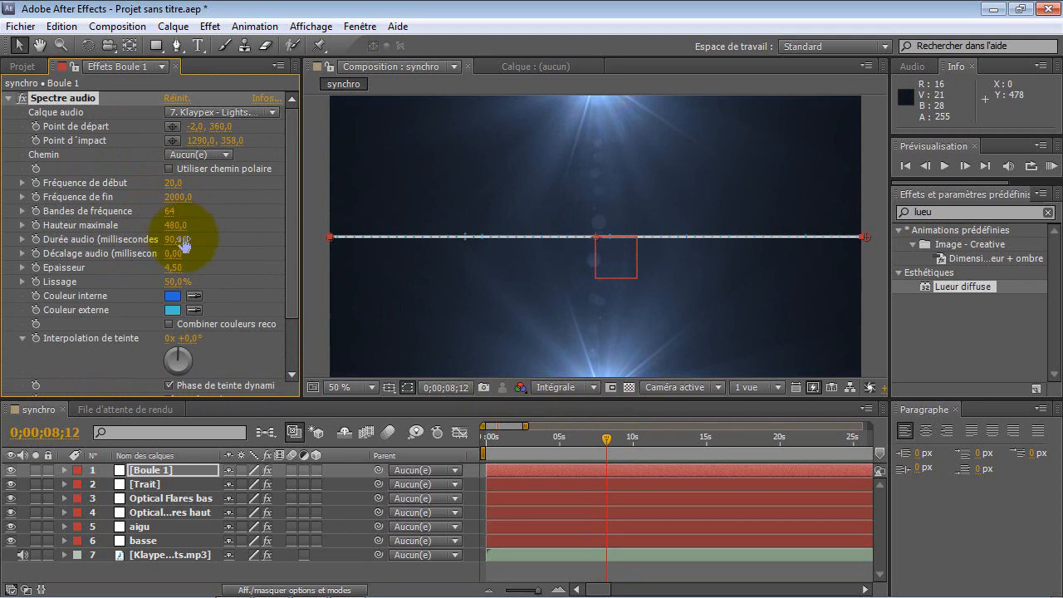
left_click_drag(171, 225, 411, 218)
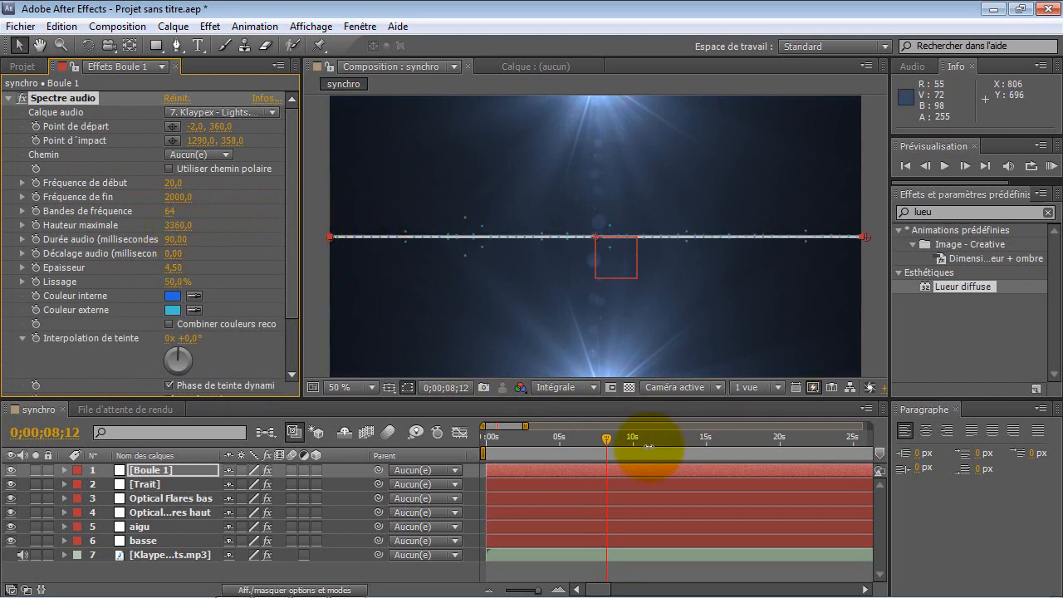
At 0;00;09;57, set the Boule 1 spectrum's thickness to 5,10 and smoothing to 62,0%, and add a Lueur diffuse effect.
left_click_drag(610, 439, 632, 440)
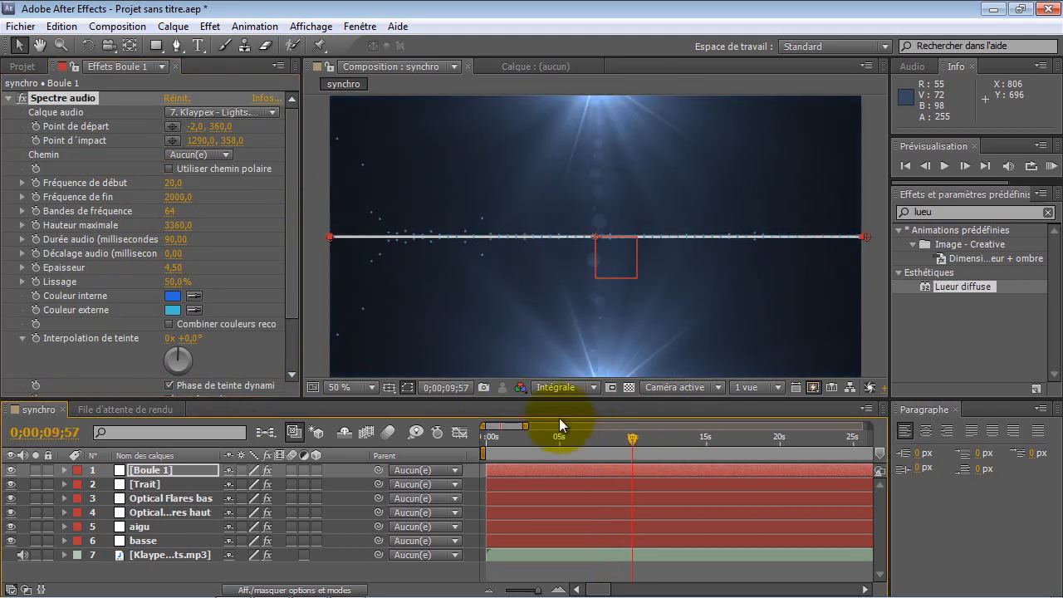
left_click_drag(172, 267, 184, 268)
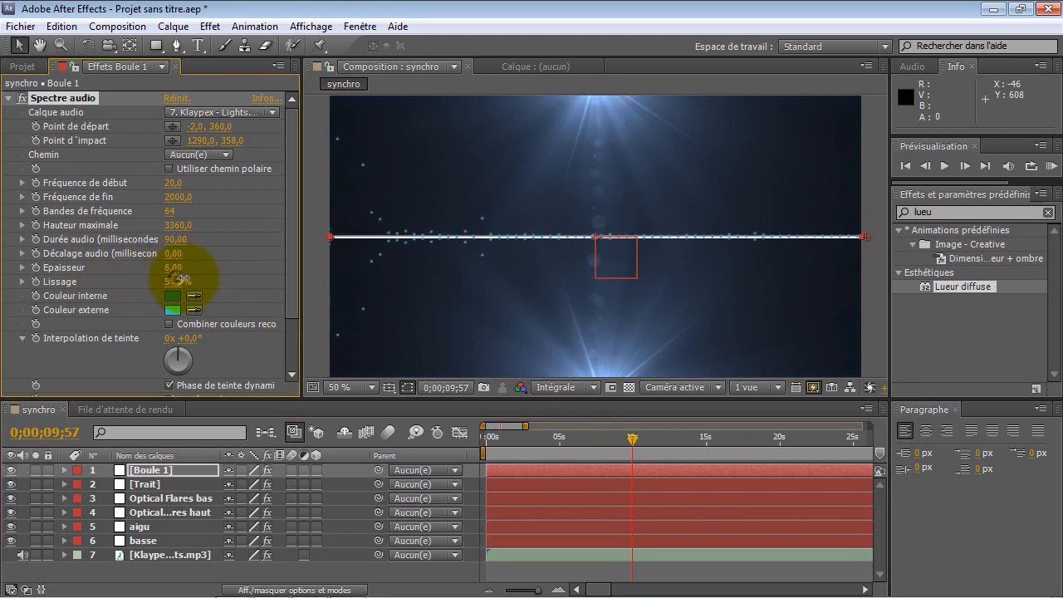
double_click(957, 286)
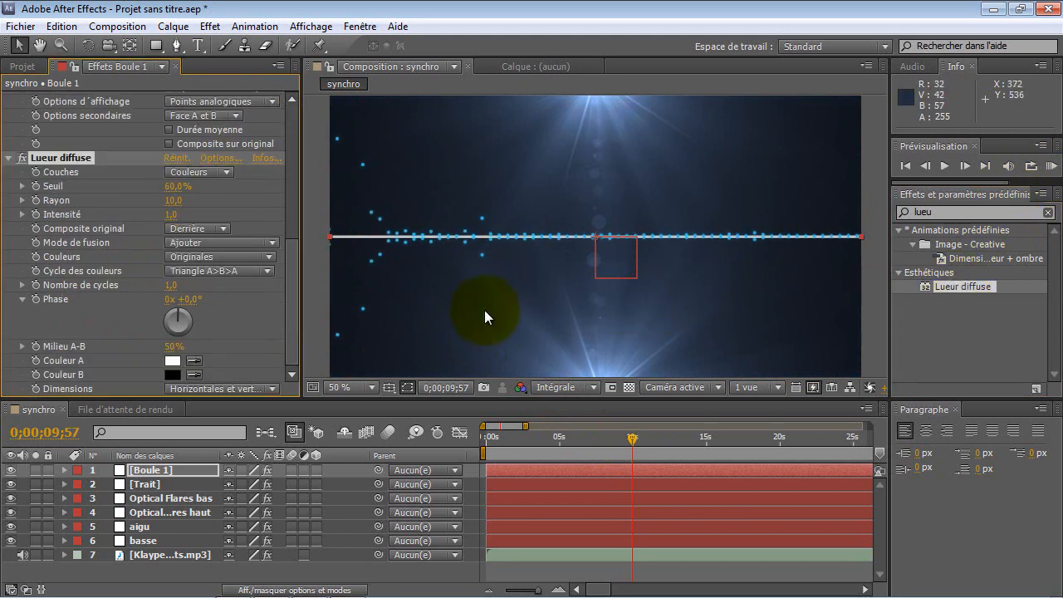
scroll(75, 123, "up", 10)
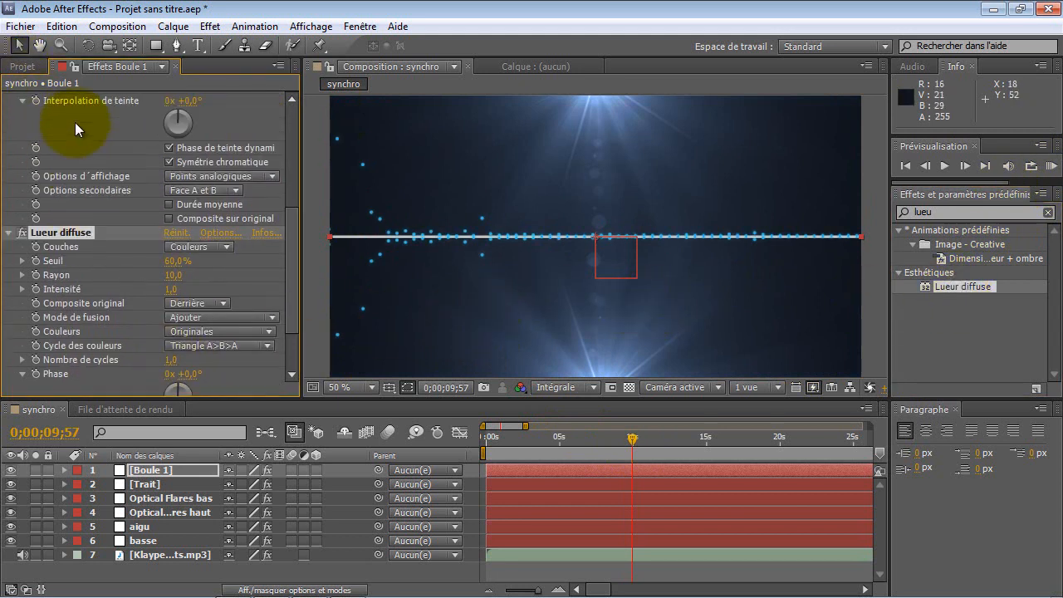
left_click_drag(169, 255, 165, 260)
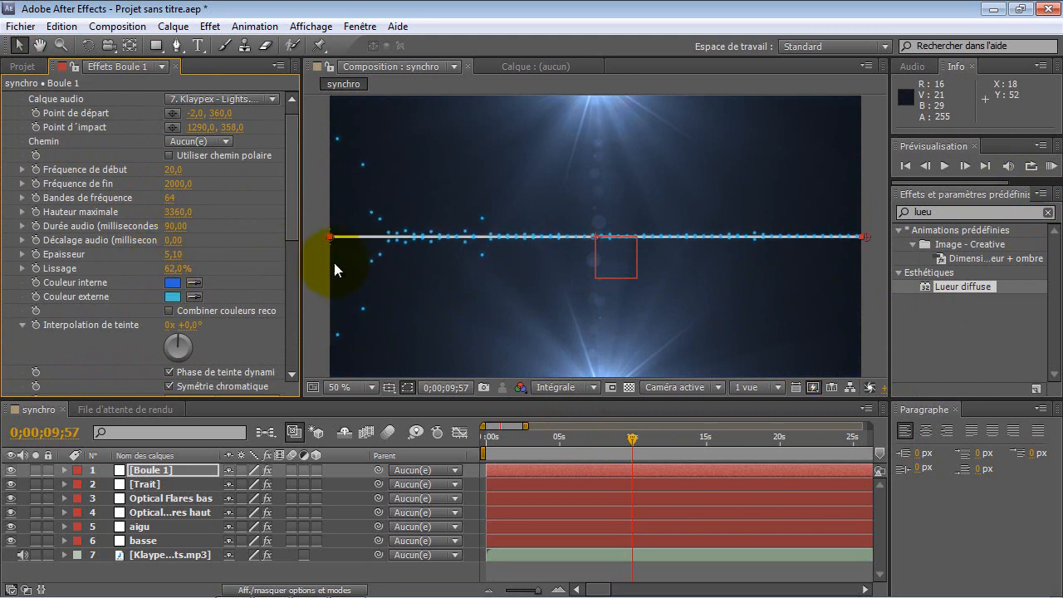
Move the current time to 0;00;14;28 and run a RAM preview with the work area starting at about 9 seconds.
left_click_drag(631, 434, 699, 428)
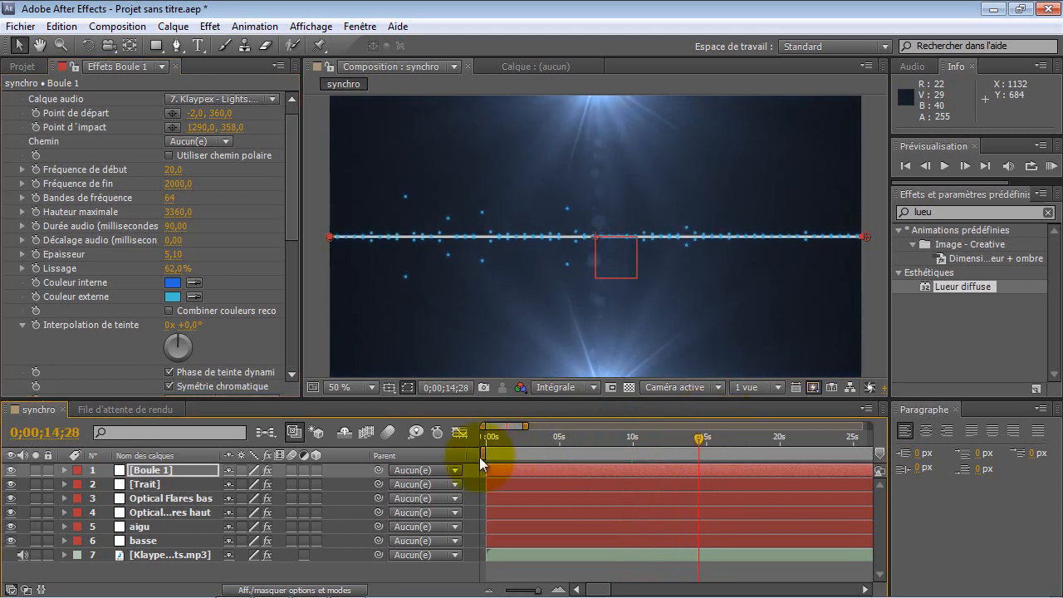
left_click_drag(483, 454, 621, 452)
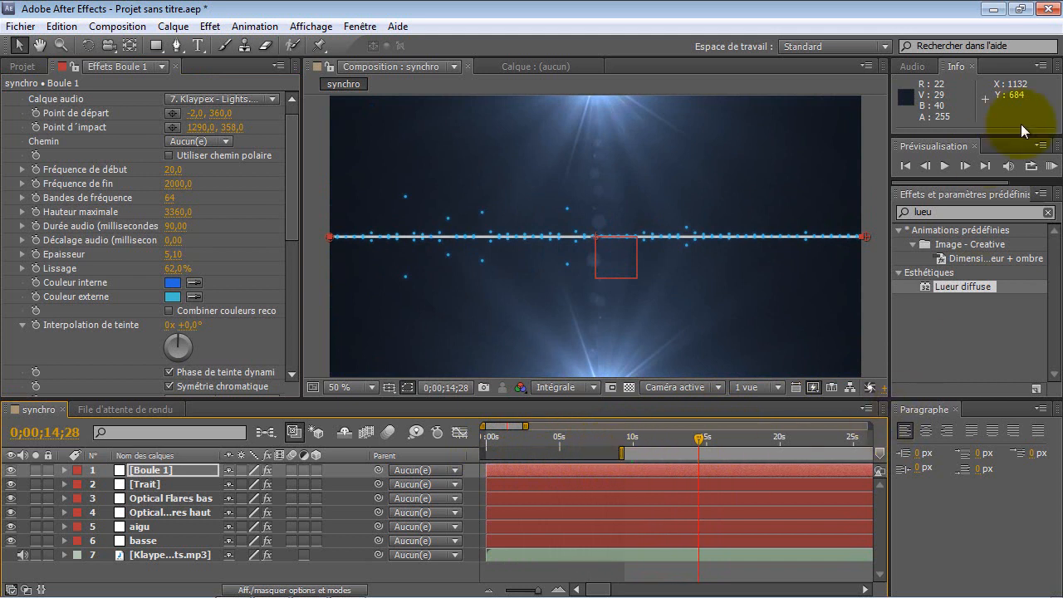
left_click(1050, 166)
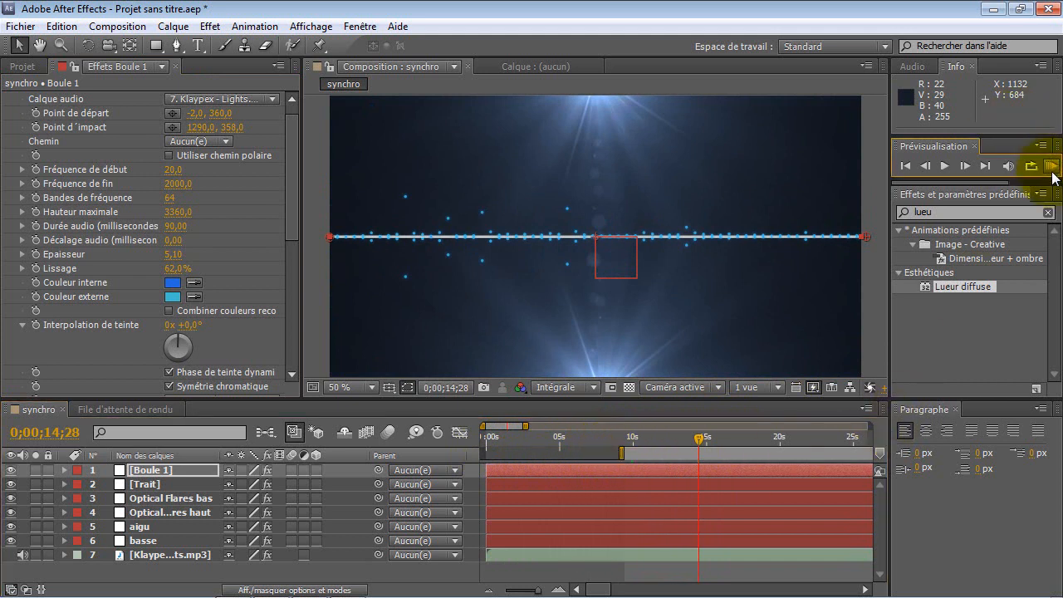
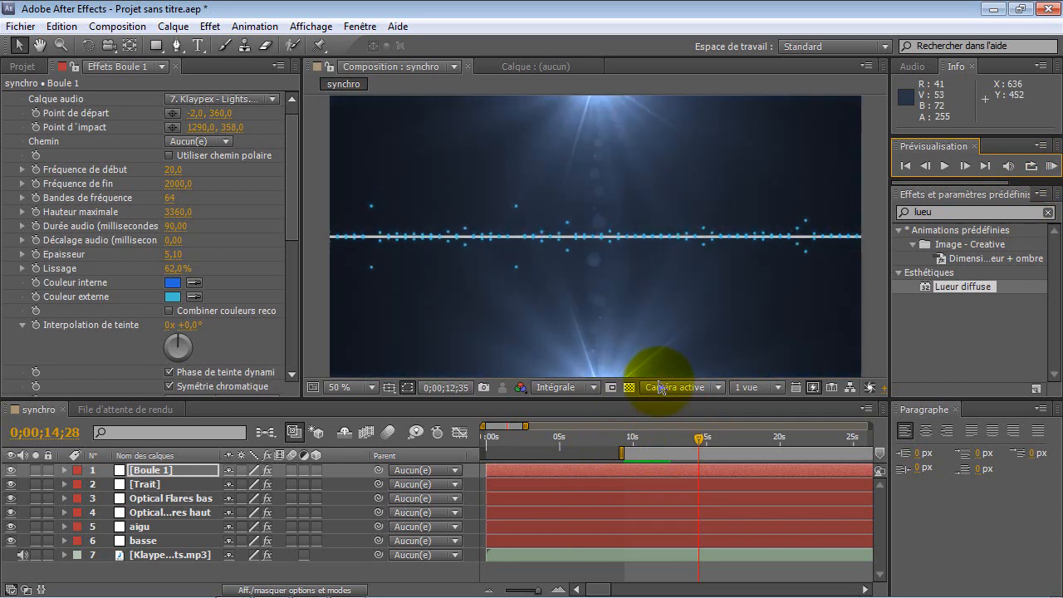
left_click(677, 436)
Set the audio level of the Klaypex - Lights music layer to -30 dB.
left_click(176, 556)
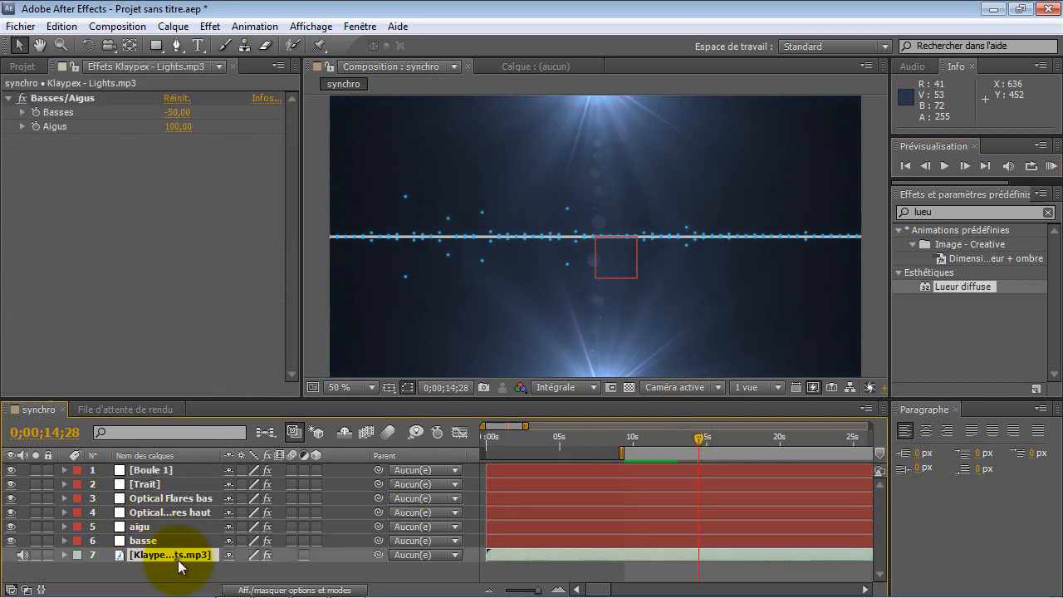
left_click(63, 556)
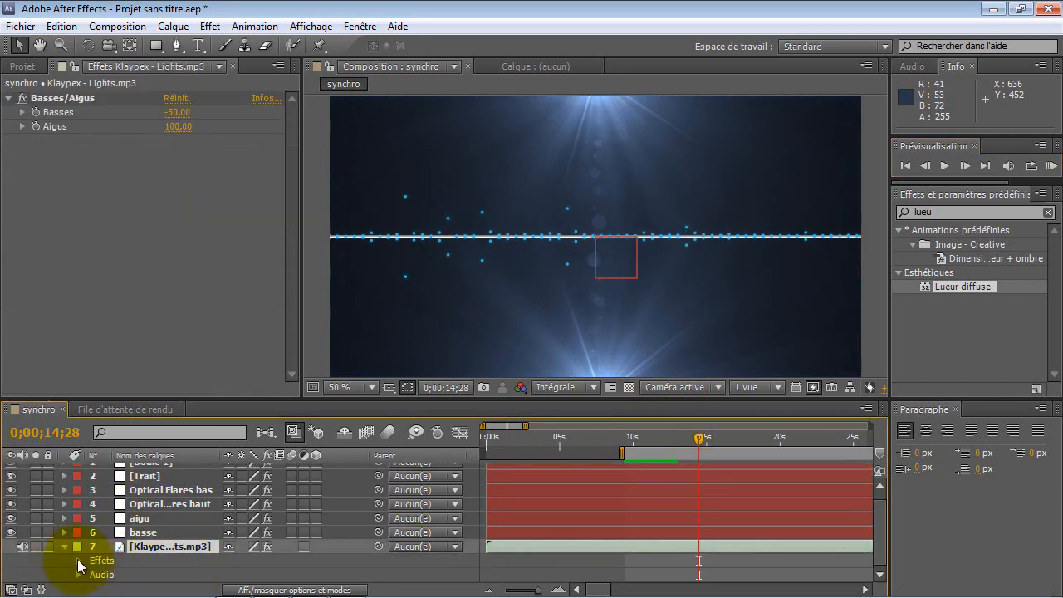
left_click(79, 576)
left_click(239, 562)
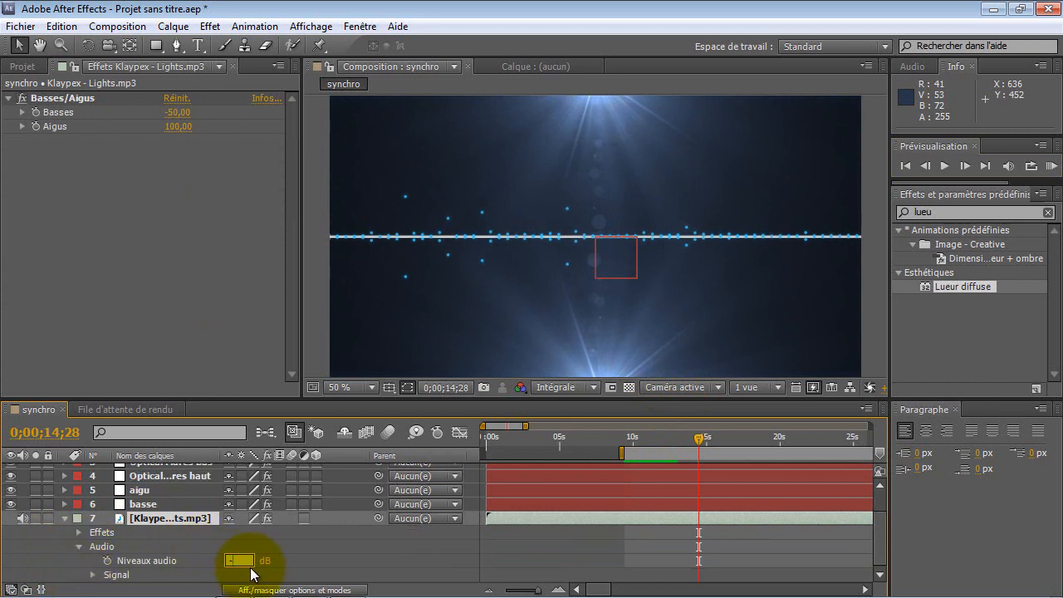
type("-30")
key("Return")
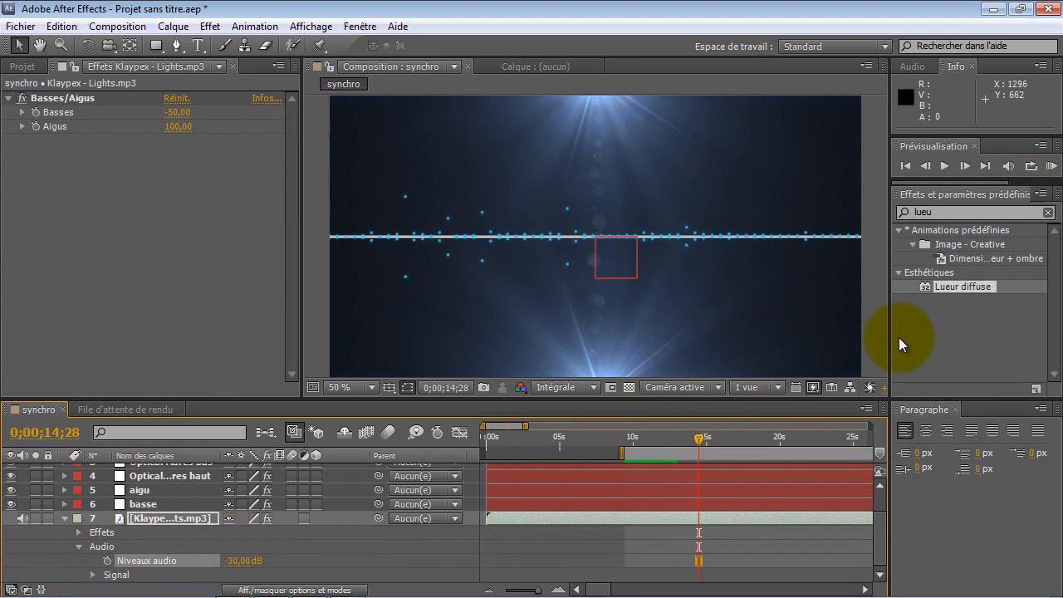
Preview the quieter audio with the animation and reset the work area's start to the beginning of the composition.
left_click(1048, 167)
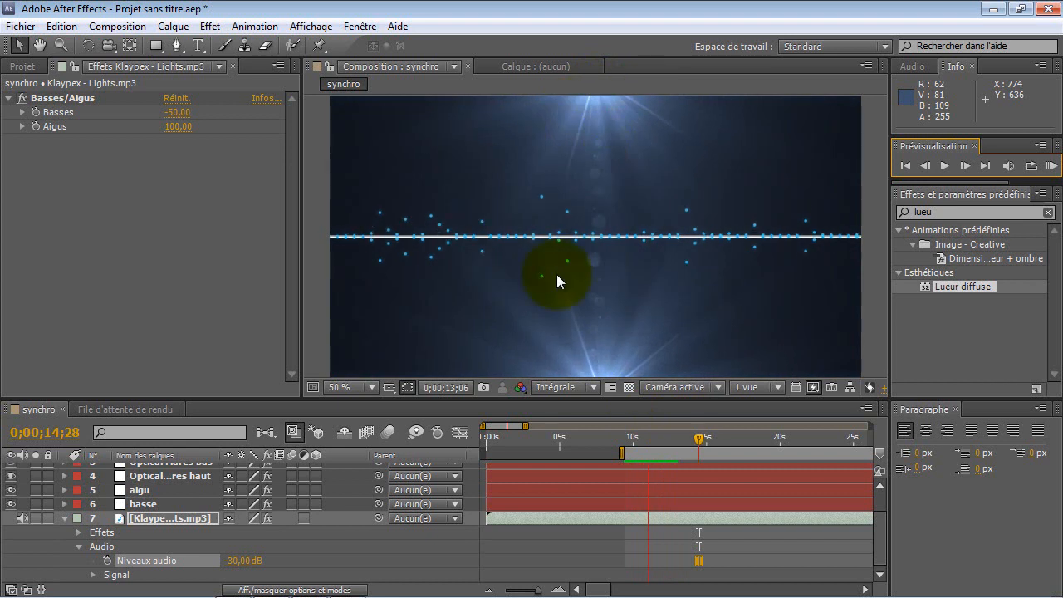
left_click(665, 443)
left_click_drag(692, 444, 485, 449)
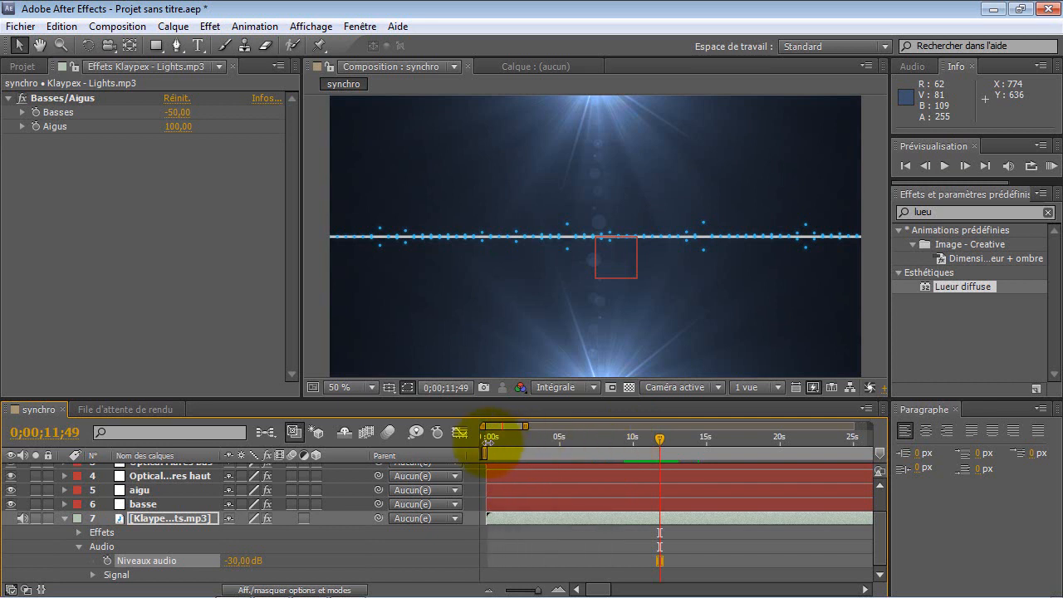
Set the Boule 1 spectrum's end frequency to 3800,0 and maximum height to 3900,0, and check it at 0;00;09;33.
mouse_move(606, 434)
left_mouse_down()
mouse_move(571, 433)
mouse_move(590, 435)
left_mouse_up()
scroll(142, 498, "up", 3)
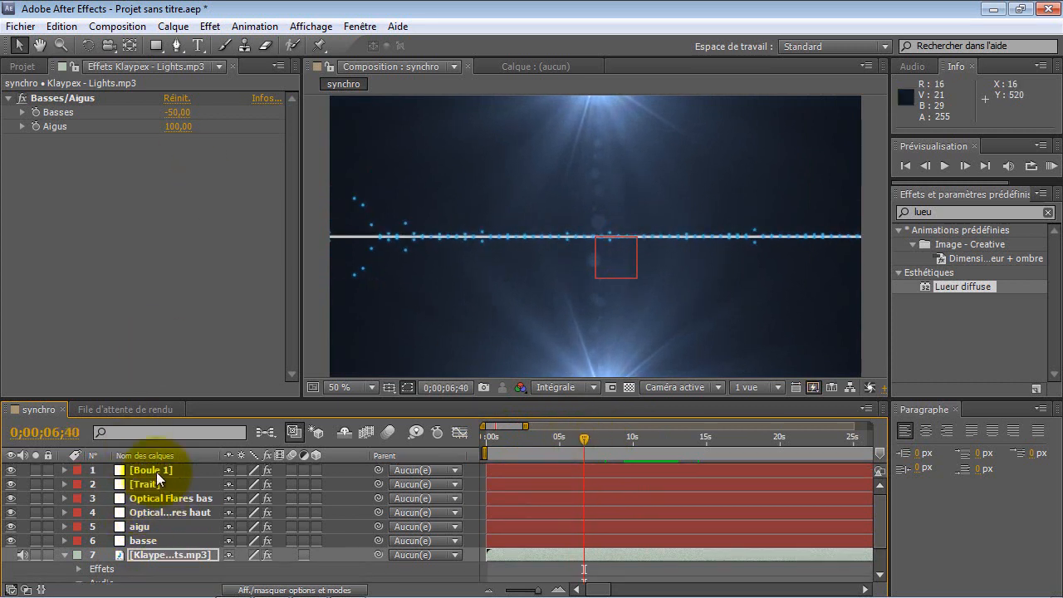
left_click(148, 470)
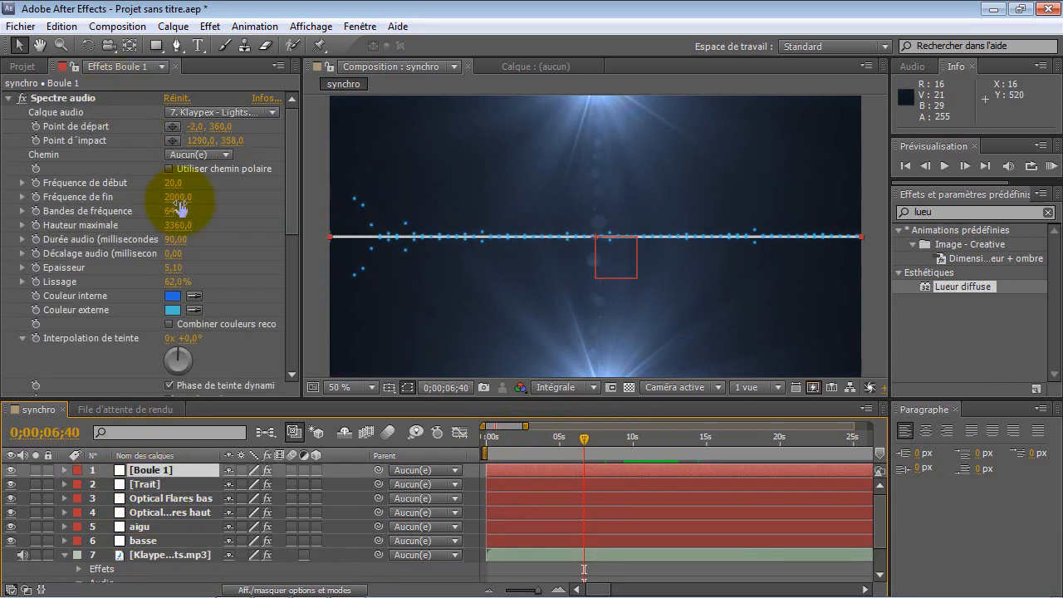
left_click_drag(179, 197, 217, 209)
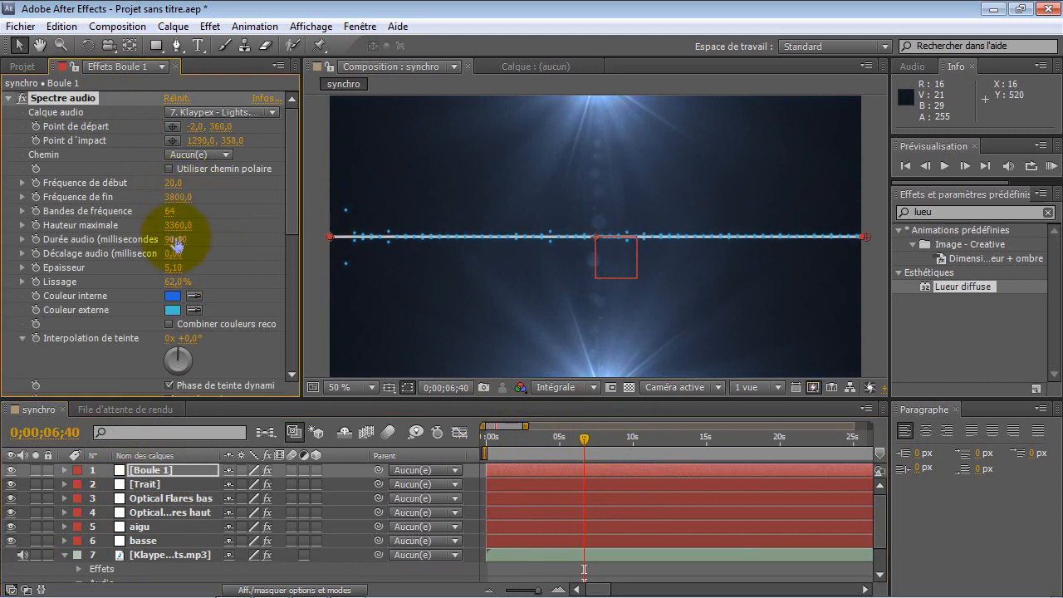
mouse_move(178, 233)
left_mouse_down()
mouse_move(185, 225)
mouse_move(213, 249)
mouse_move(181, 219)
mouse_move(219, 221)
mouse_move(214, 211)
mouse_move(173, 217)
left_mouse_up()
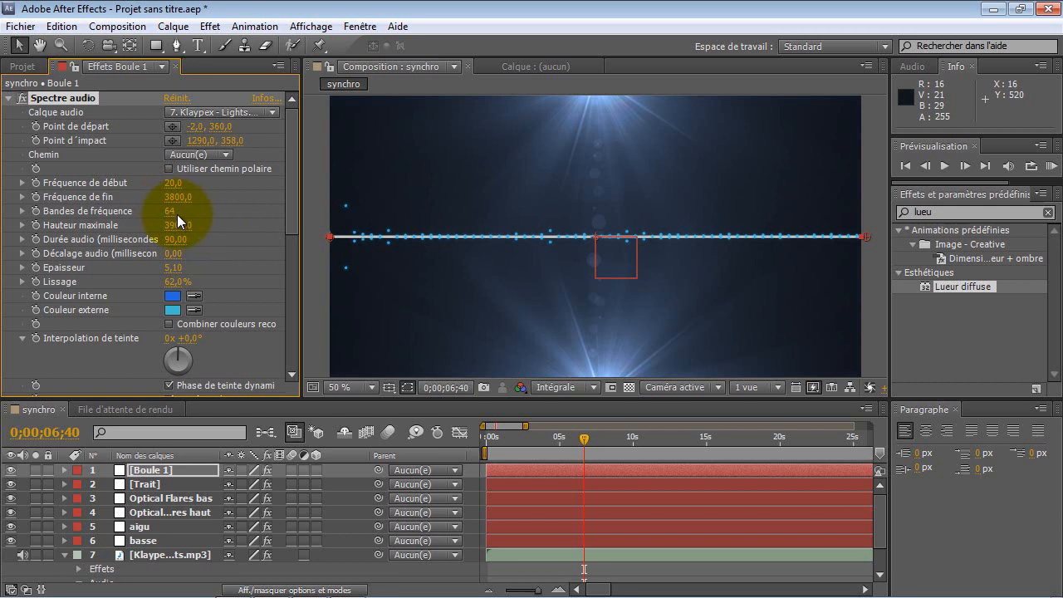
left_click_drag(585, 441, 626, 435)
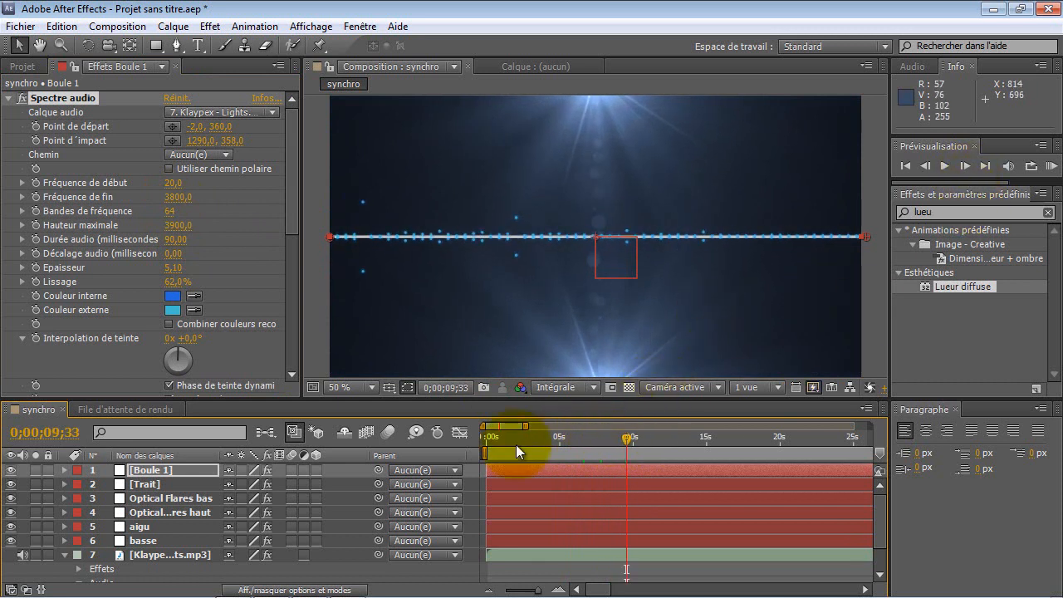
Create a new white 1280 x 720 px solid layer named Boule 2.
key("ctrl+y")
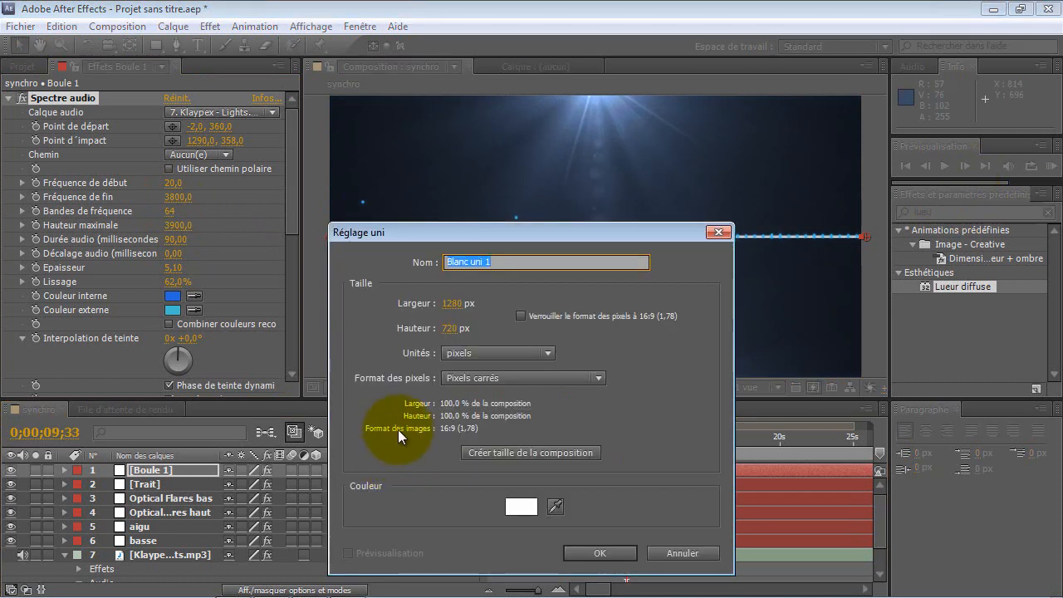
type("Boule 2")
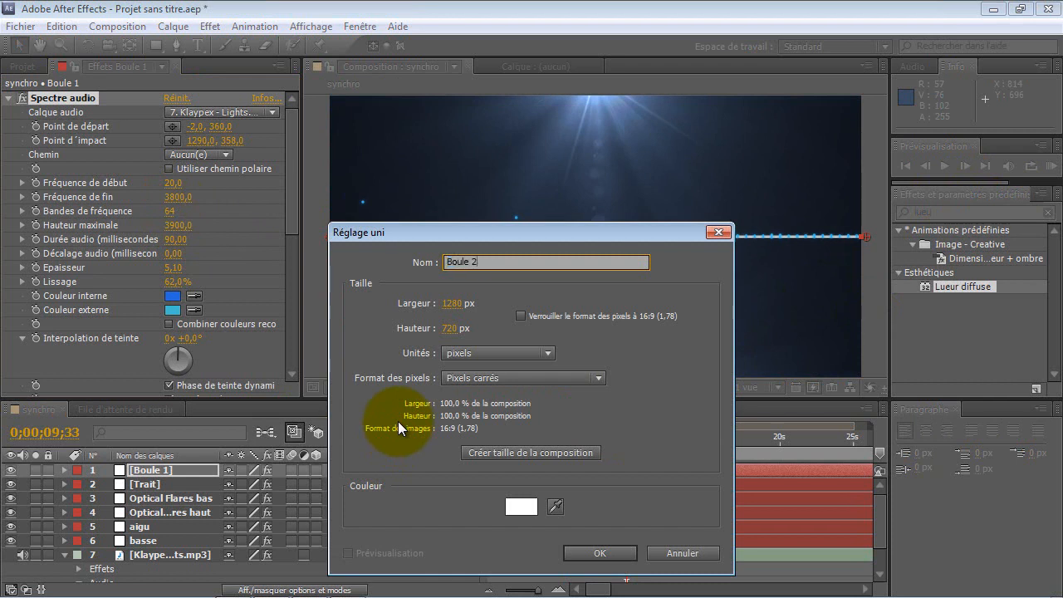
key("Return")
Apply the Niveau audio effect to Boule 2 and stretch its line from 0,0, 360,0 to 1294,0, 360,0.
left_click(209, 25)
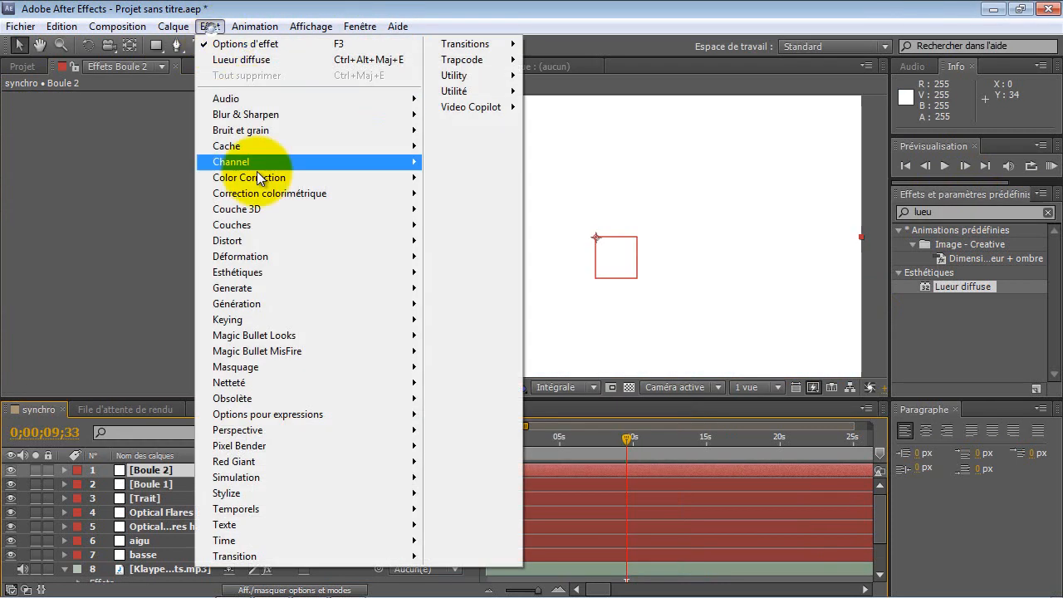
mouse_move(302, 302)
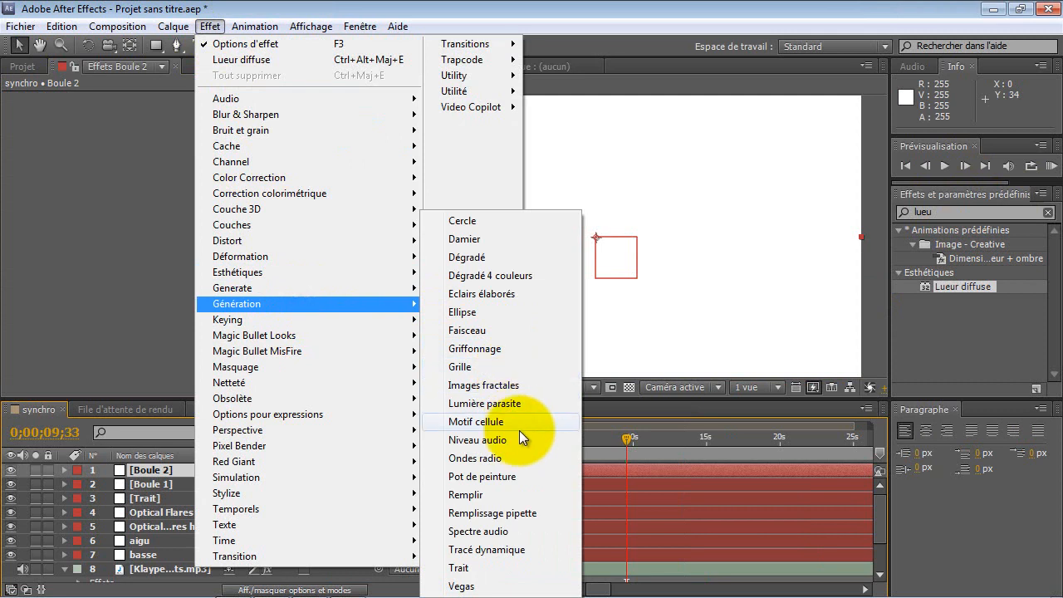
left_click(520, 438)
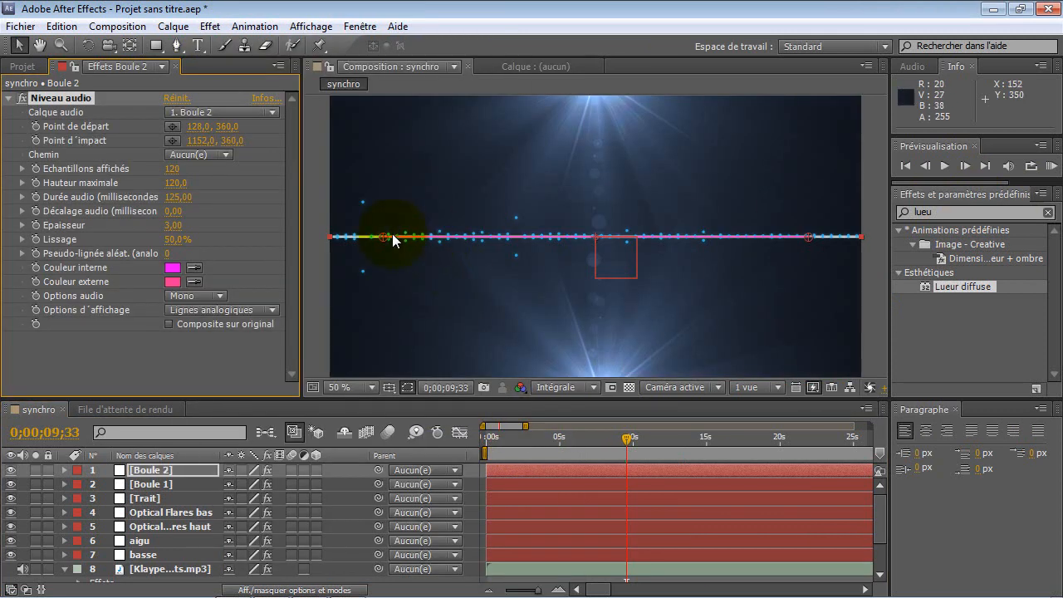
left_click_drag(384, 235, 330, 236)
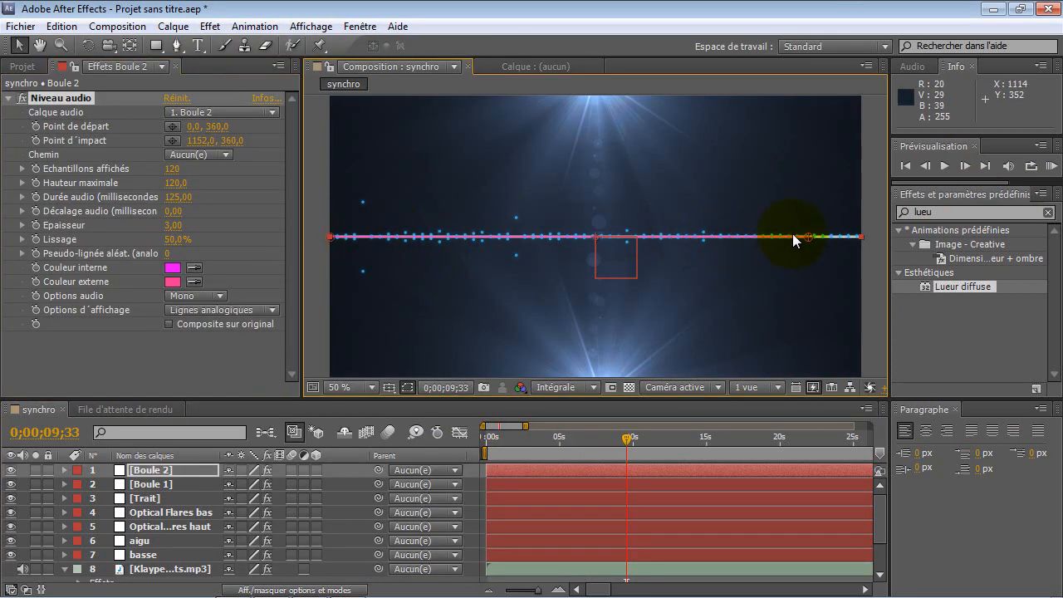
left_click_drag(808, 236, 867, 236)
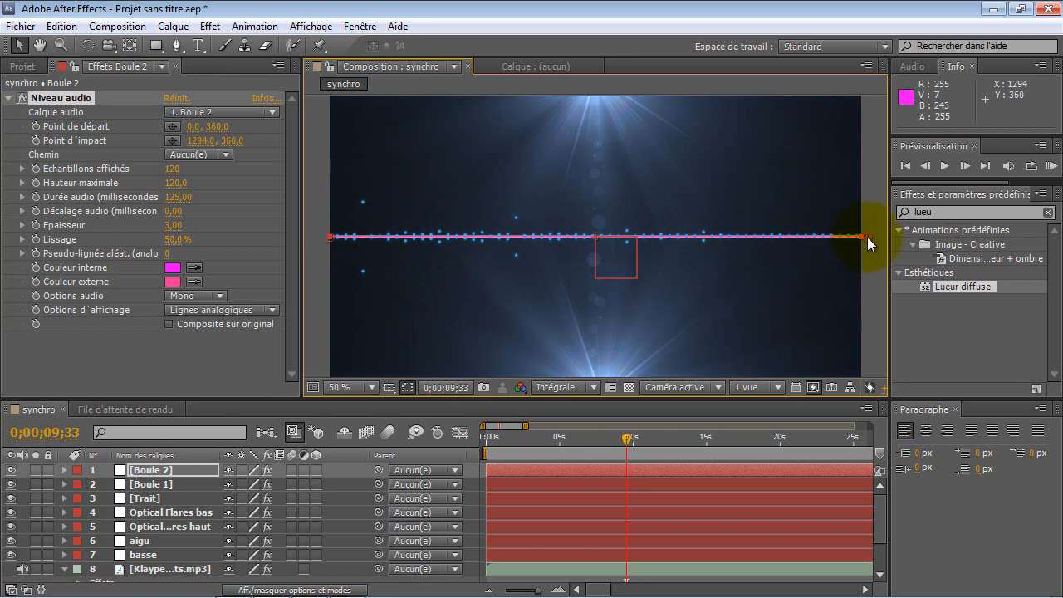
Set the Niveau audio effect's inner color to a pale cyan.
left_click(172, 267)
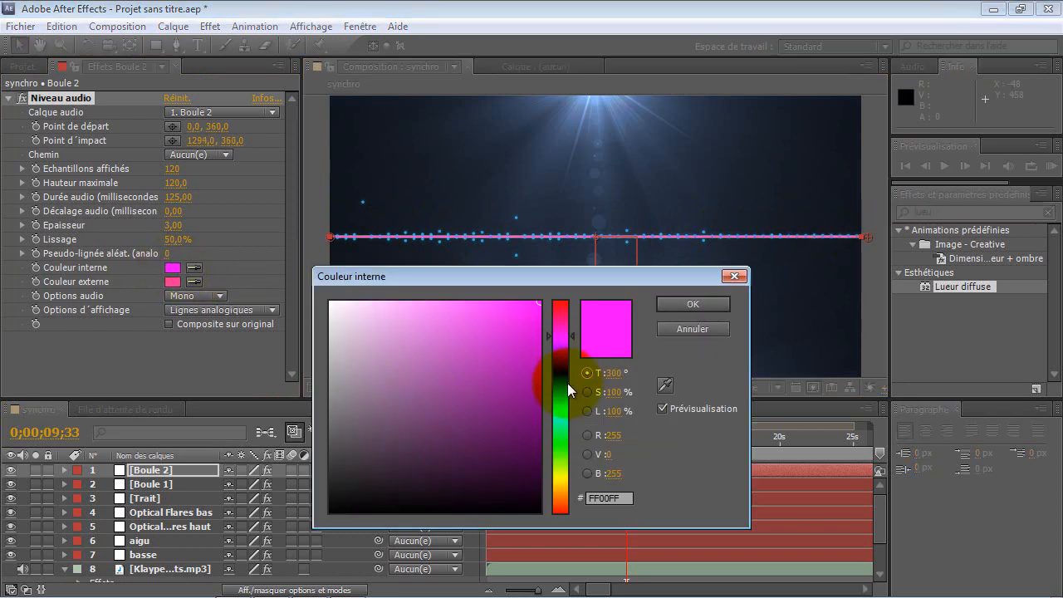
left_click_drag(567, 383, 565, 400)
left_click(372, 333)
left_click_drag(397, 300, 404, 295)
left_click(727, 304)
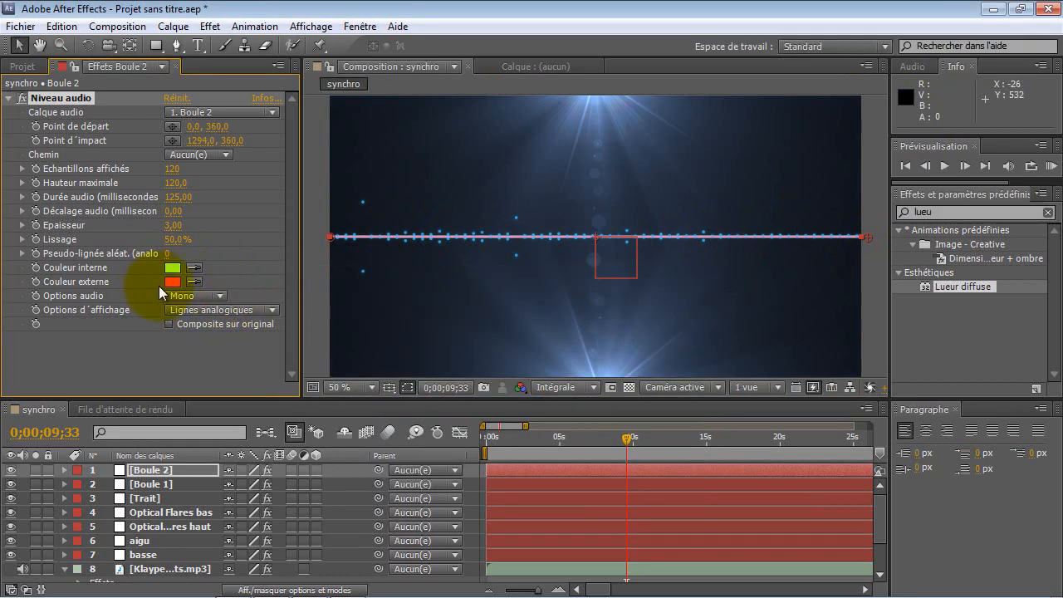
Set the Niveau audio effect's outer color to a bright sky blue.
left_click(172, 281)
left_click(570, 390)
left_click_drag(508, 345, 485, 302)
left_click(689, 304)
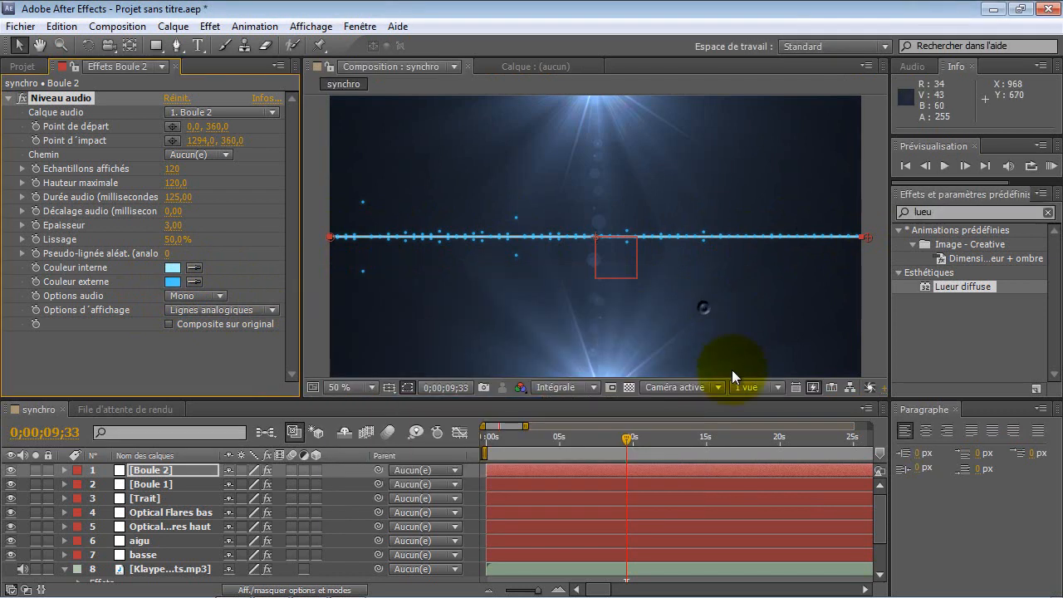
Add a Lueur diffuse effect to Boule 2 and set the Niveau audio display option to Points analogiques.
double_click(965, 281)
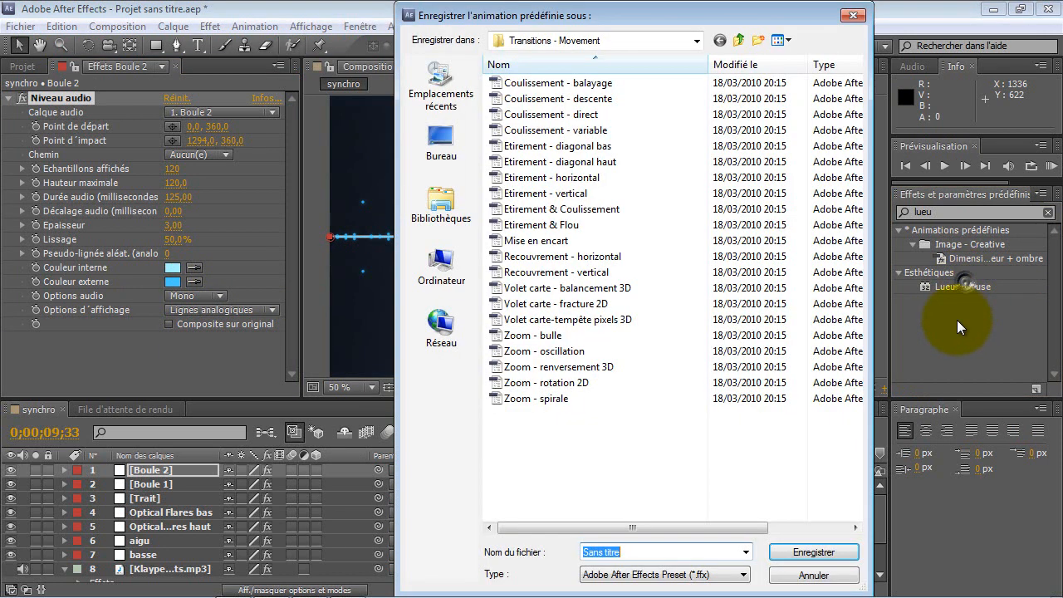
double_click(950, 289)
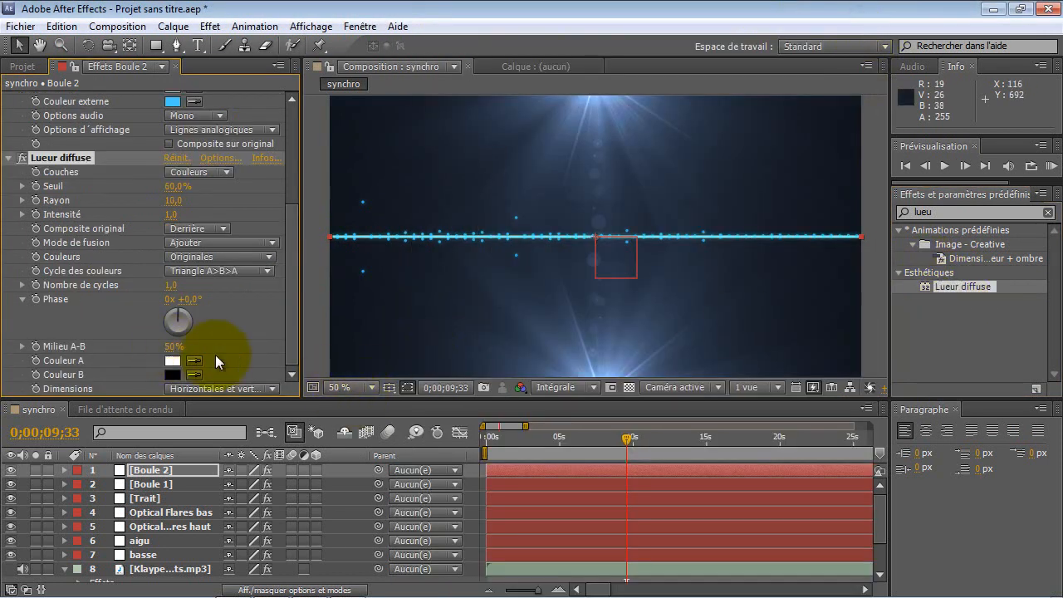
left_click_drag(291, 258, 304, 147)
left_click(272, 311)
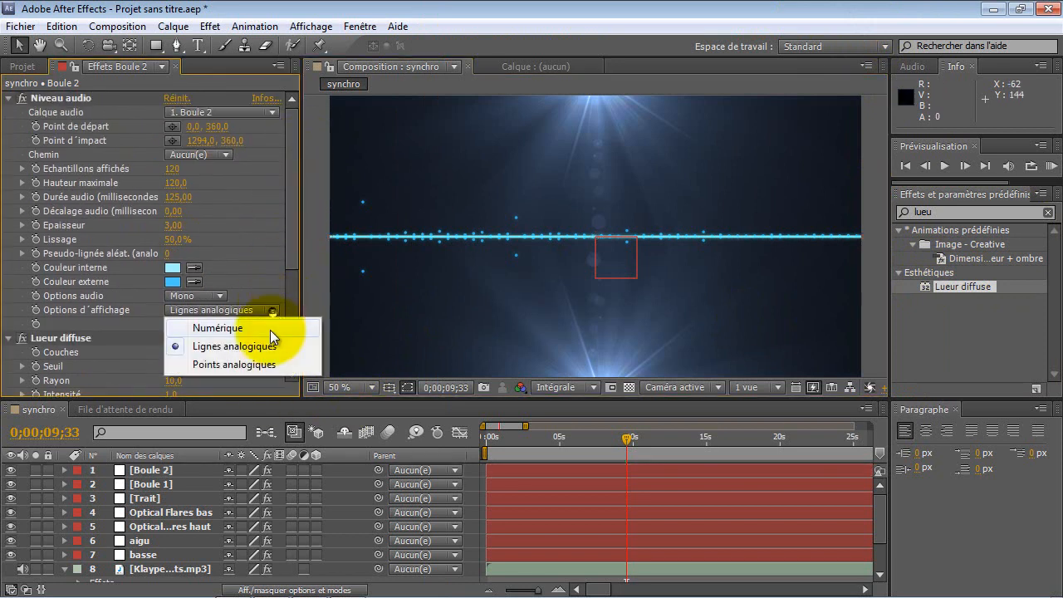
left_click(250, 363)
Set Boule 2's Niveau audio displayed samples to 199 and its maximum height to 197.
mouse_move(629, 434)
left_mouse_down()
mouse_move(585, 434)
mouse_move(618, 433)
left_mouse_up()
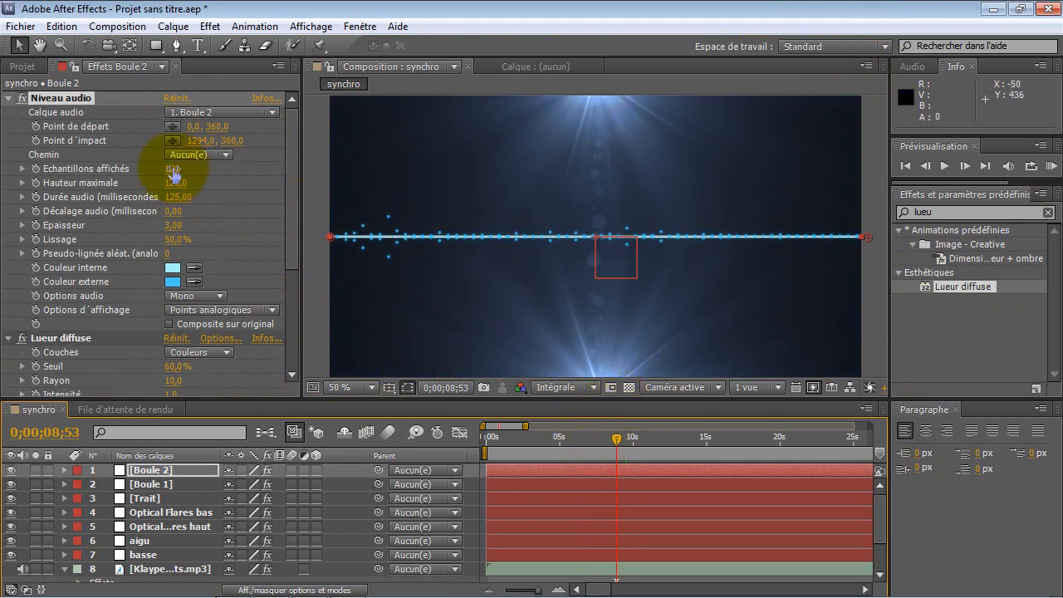
left_click_drag(181, 172, 194, 172)
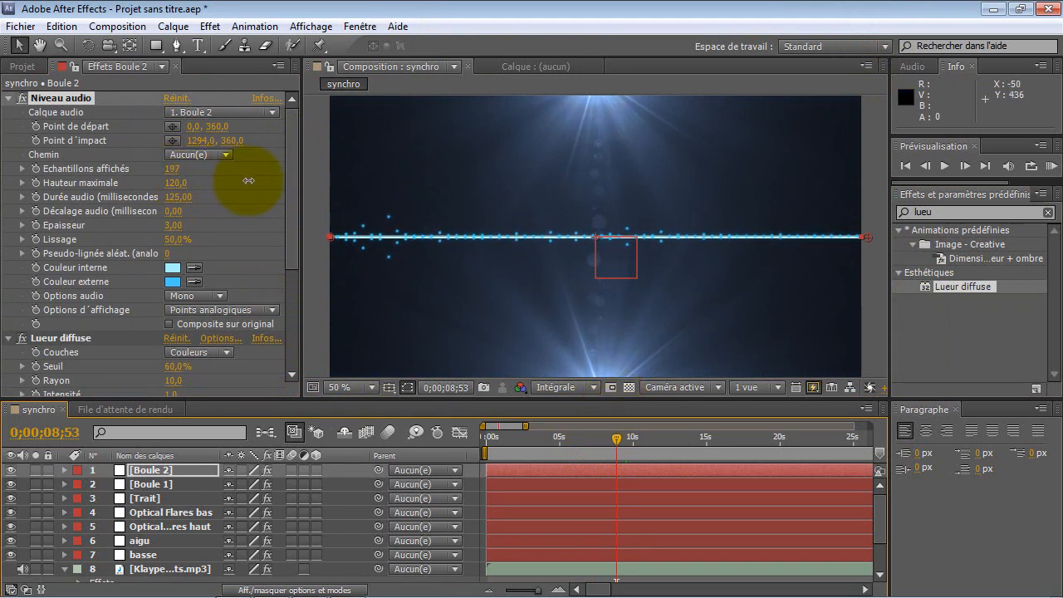
left_click_drag(247, 180, 250, 180)
left_click_drag(621, 440, 616, 437)
left_click_drag(176, 182, 282, 187)
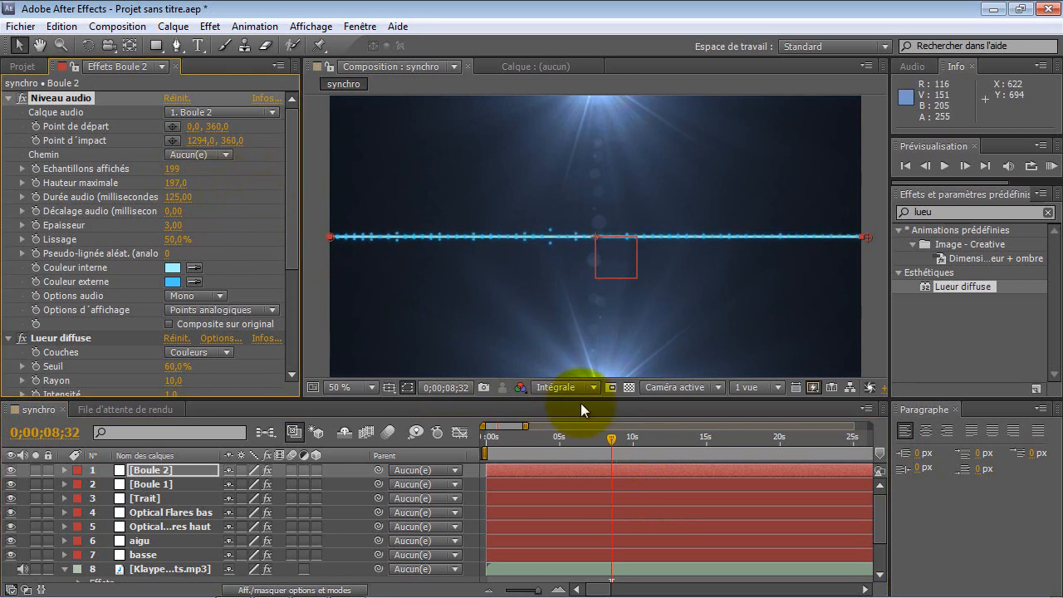
Set the Klaypex - Lights track as Niveau audio's audio layer and preview the dots at several times.
left_click(600, 432)
left_click(249, 112)
left_click(266, 282)
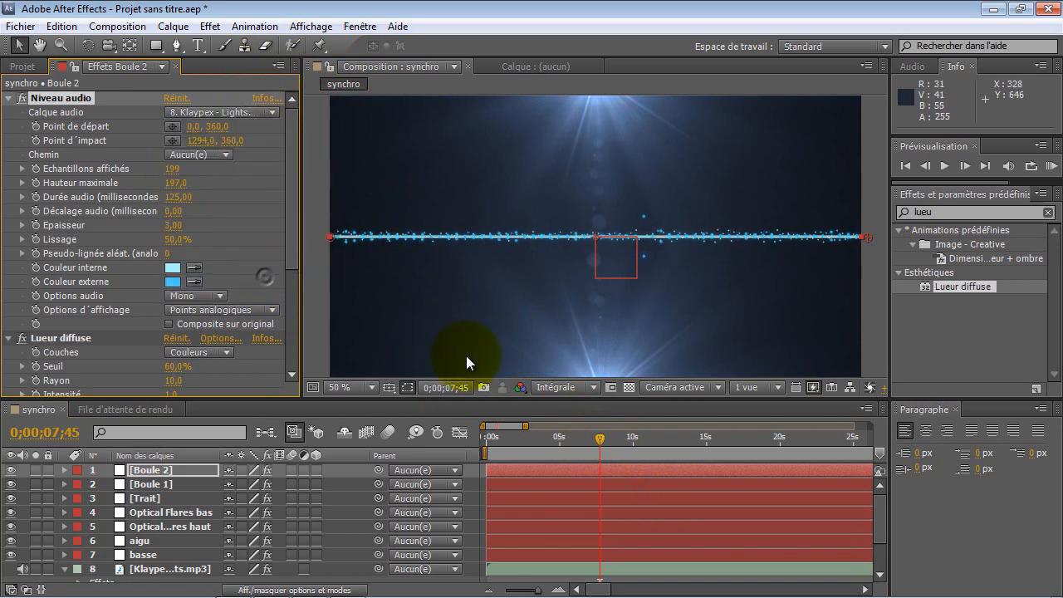
left_click(586, 437)
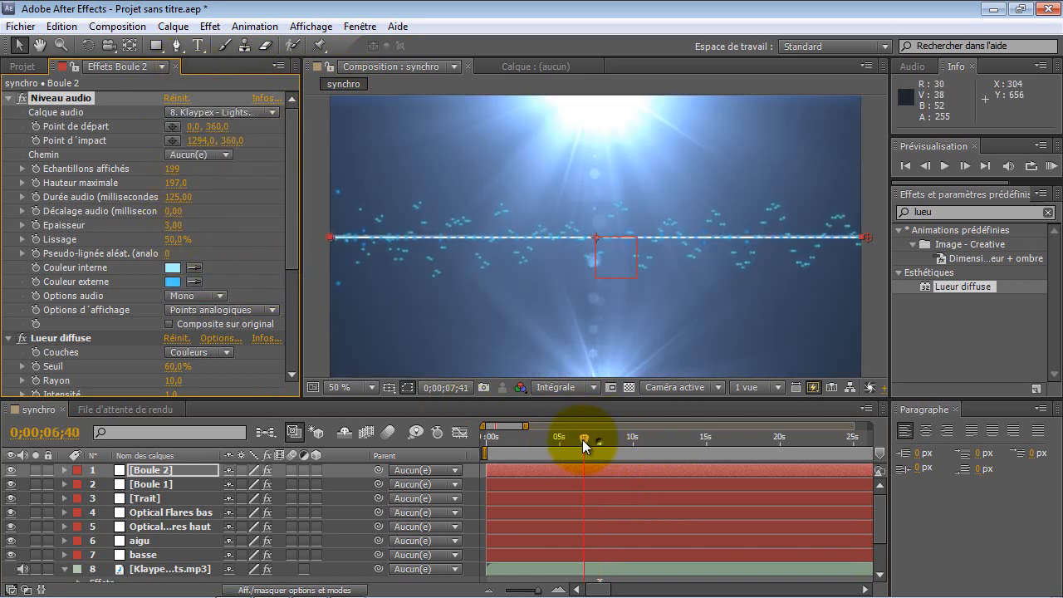
left_click_drag(587, 438, 619, 436)
Set the Niveau audio effect's thickness to 4,00 and its smoothing to 70%, checking the dots along the timeline.
left_click(167, 236)
left_click_drag(172, 228, 176, 229)
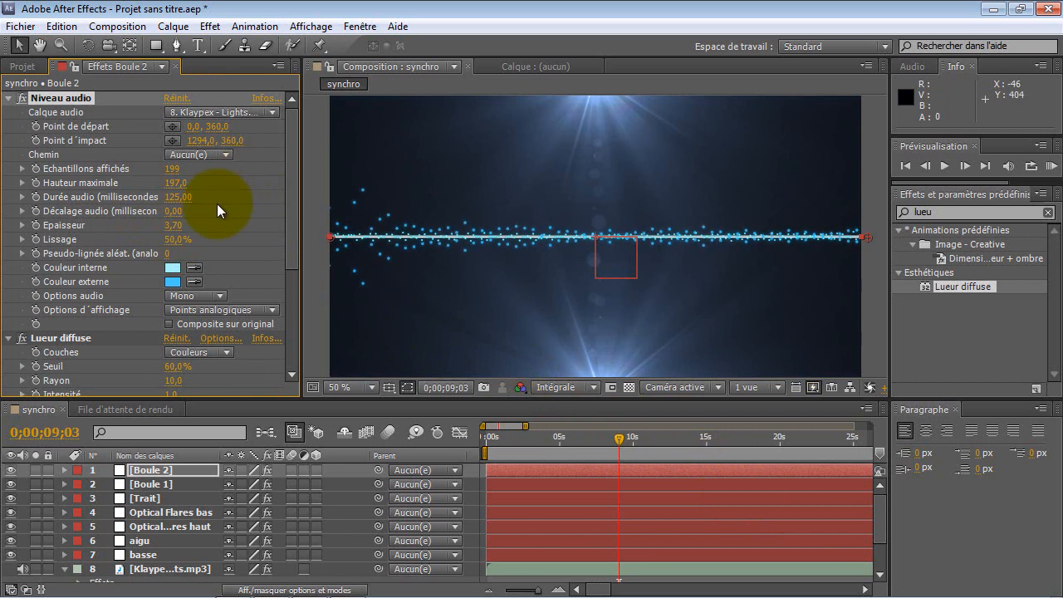
left_click_drag(183, 222, 187, 223)
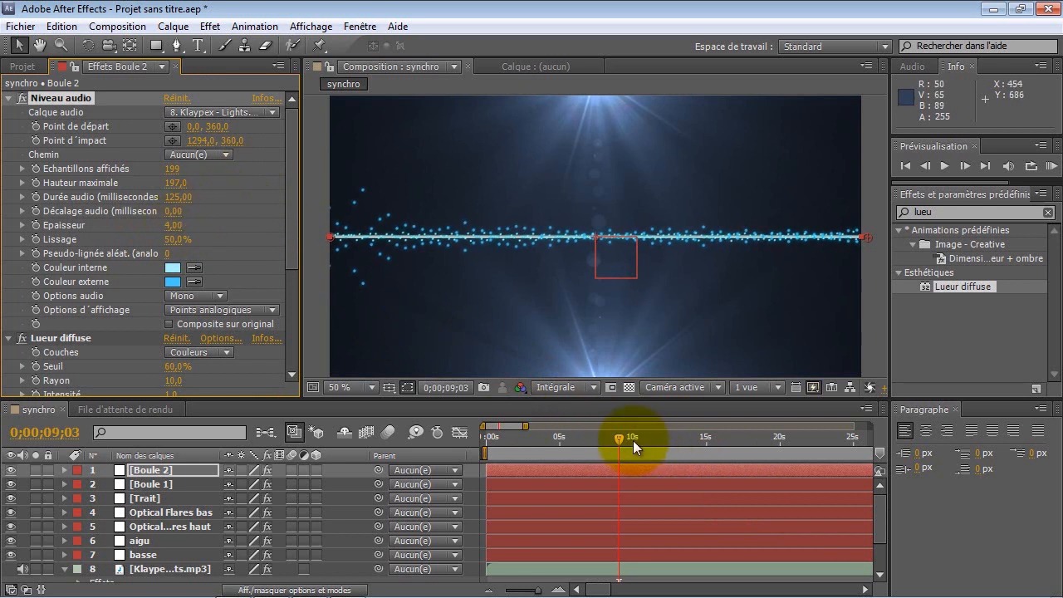
mouse_move(605, 432)
left_mouse_down()
mouse_move(592, 429)
mouse_move(622, 431)
left_mouse_up()
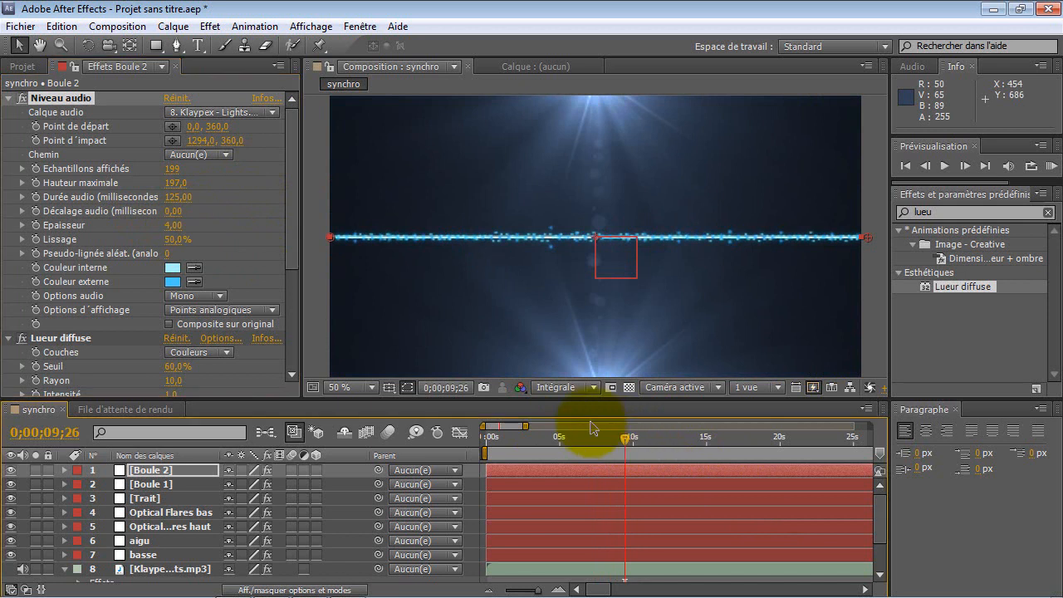
left_click_drag(180, 241, 203, 239)
left_click(621, 432)
mouse_move(627, 433)
left_mouse_down()
mouse_move(595, 431)
mouse_move(638, 435)
left_mouse_up()
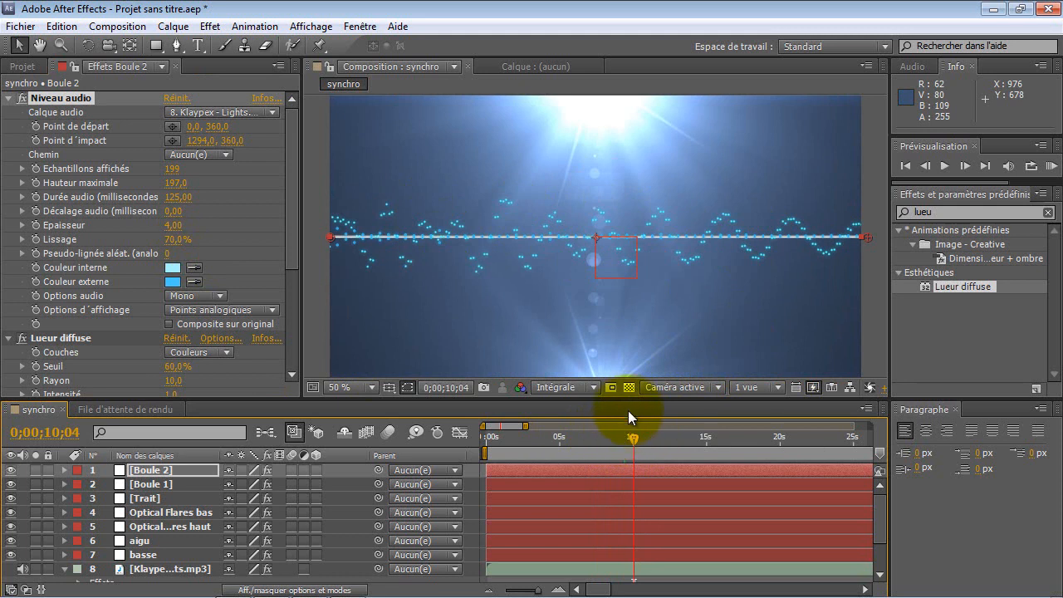
left_click_drag(635, 437, 606, 436)
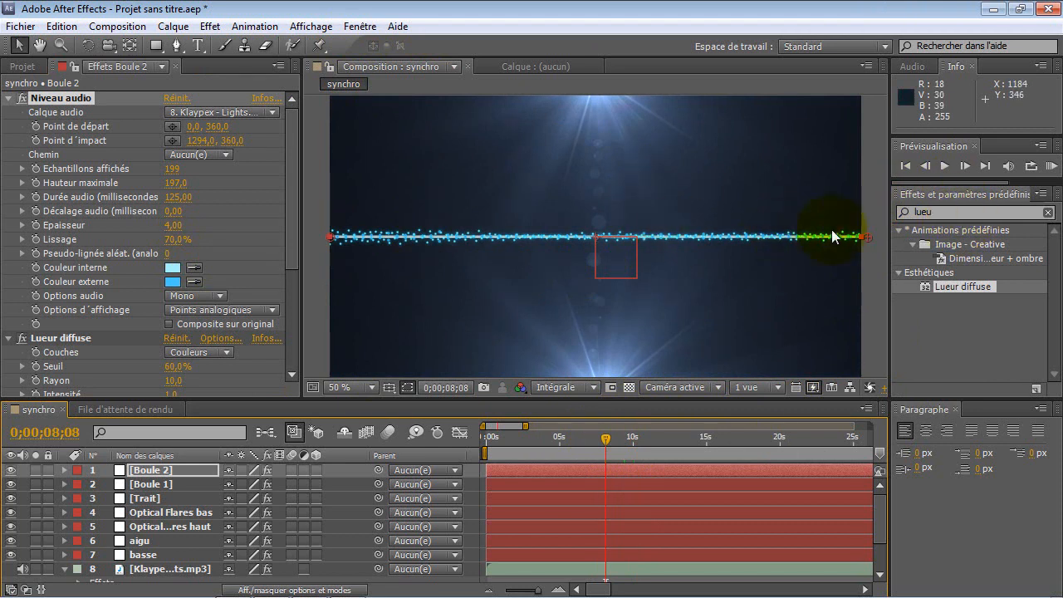
Switch to Firefox, examine the reference video's waveform dots around 1:01, and return to After Effects.
left_click(238, 582)
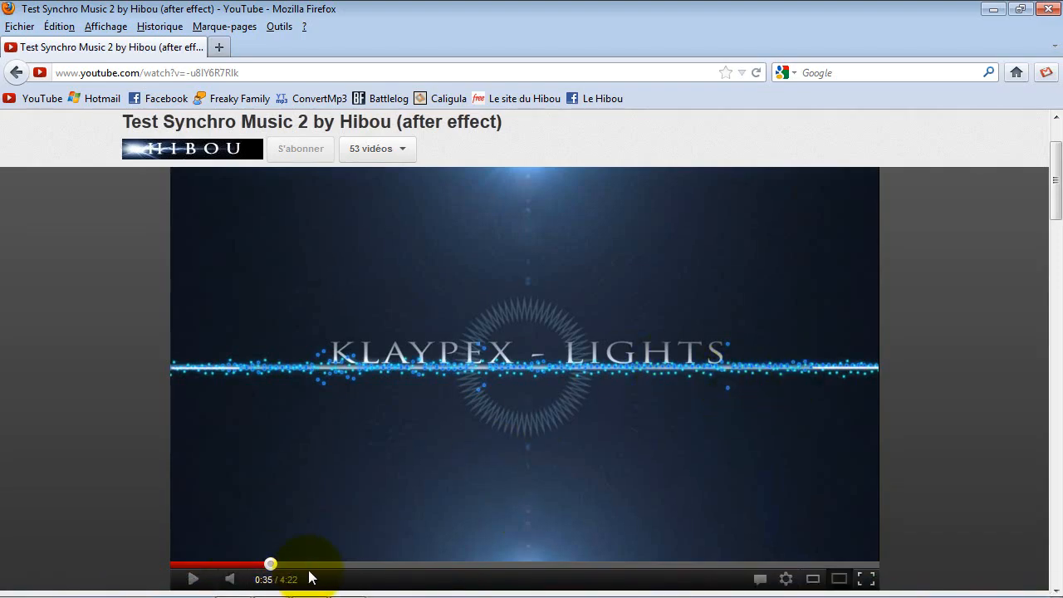
left_click_drag(304, 564, 338, 565)
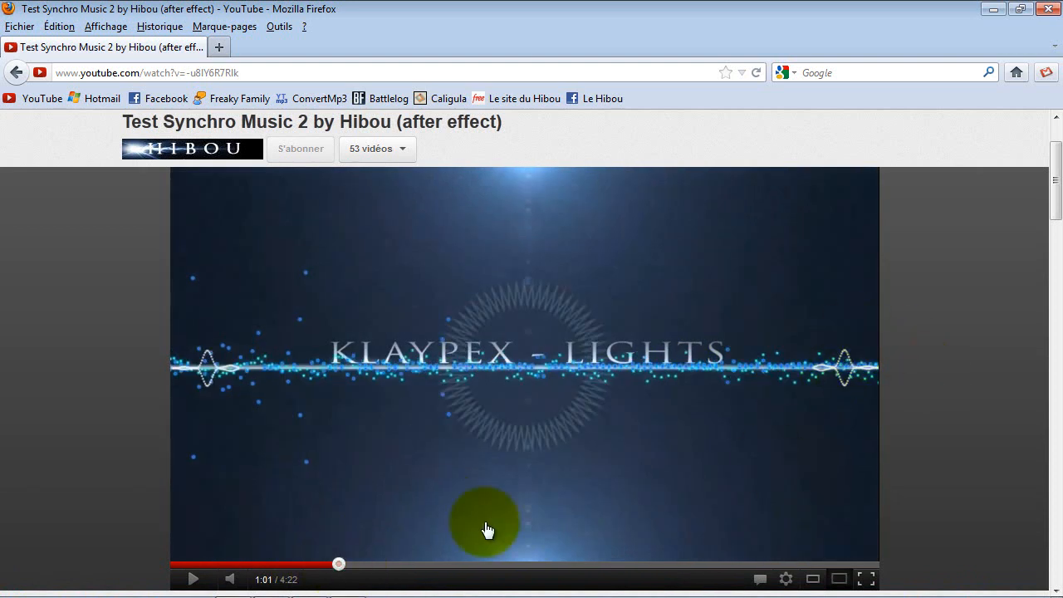
left_click(196, 576)
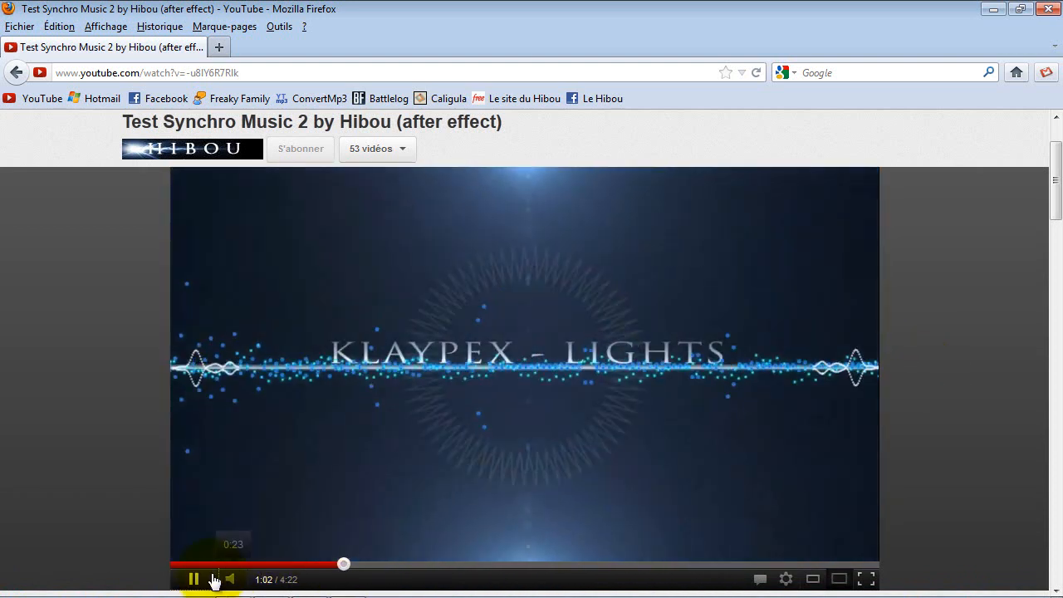
left_click(196, 579)
mouse_move(460, 591)
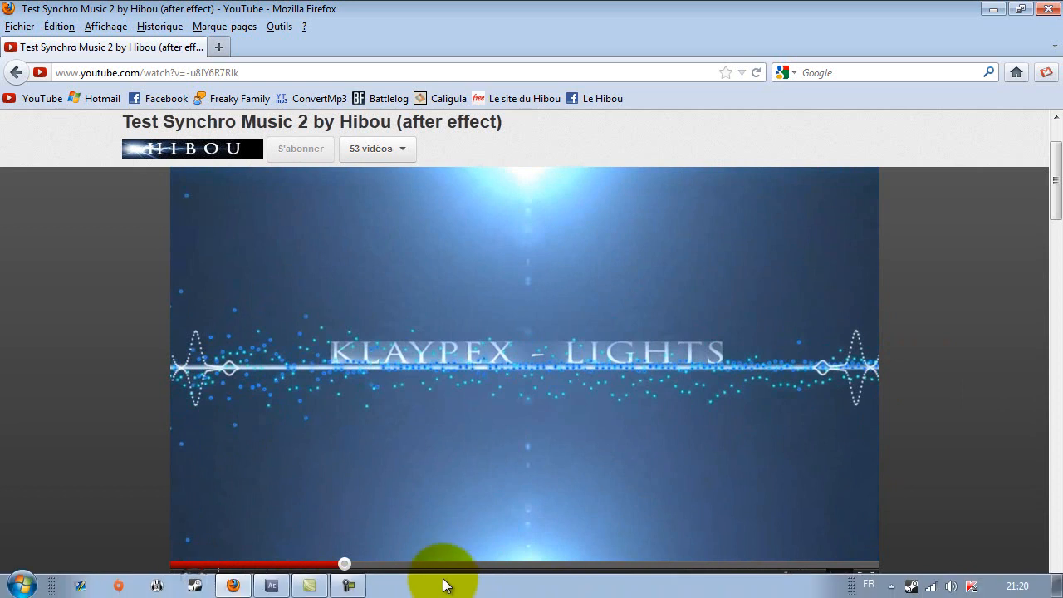
left_click(271, 585)
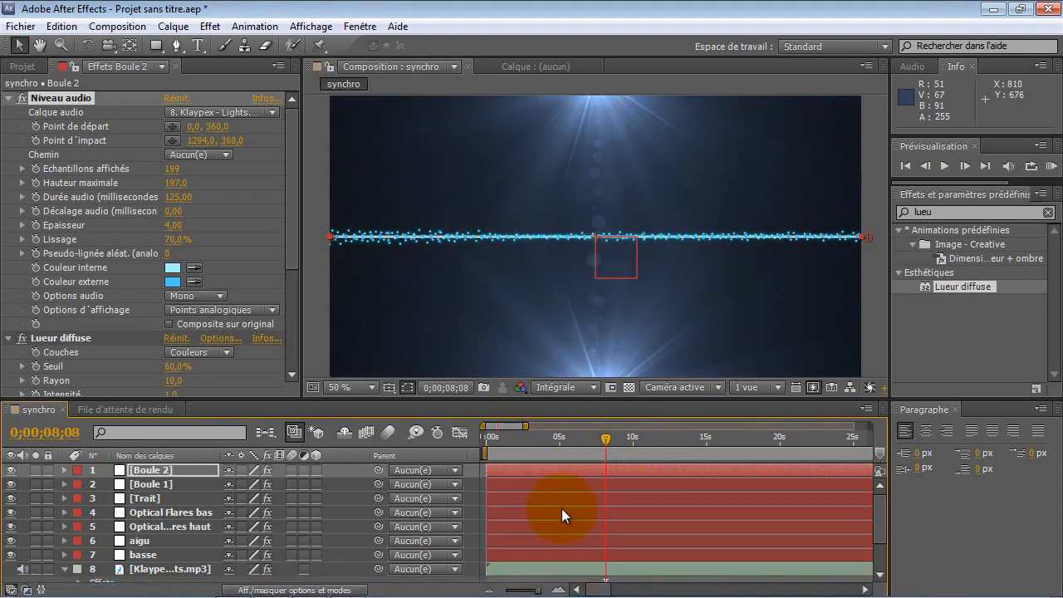
Create a white 1280 by 720 px solid layer named Boule Basse.
key("ctrl+y")
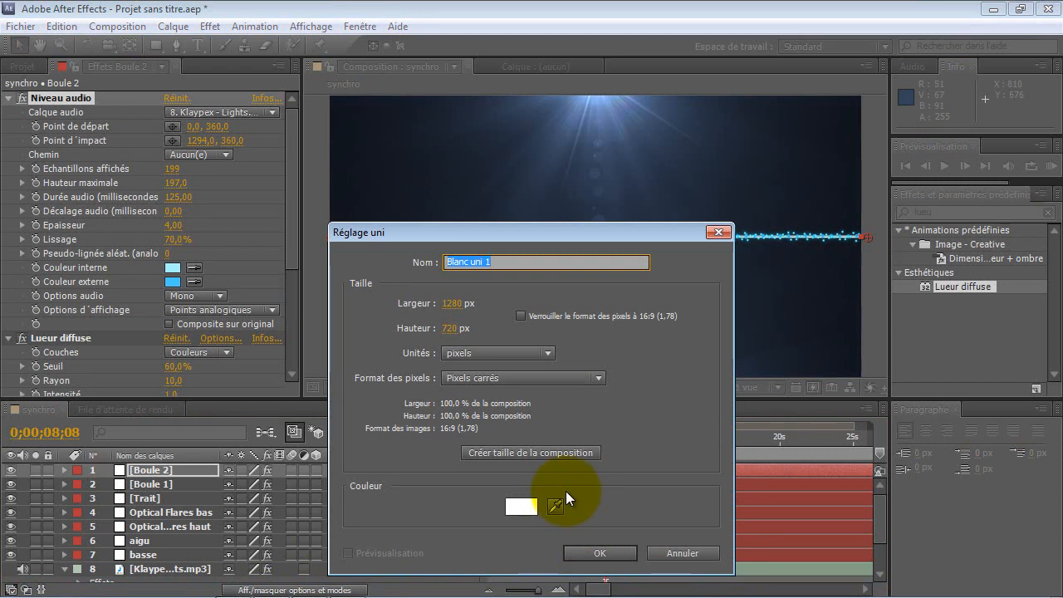
type("Boule Basse")
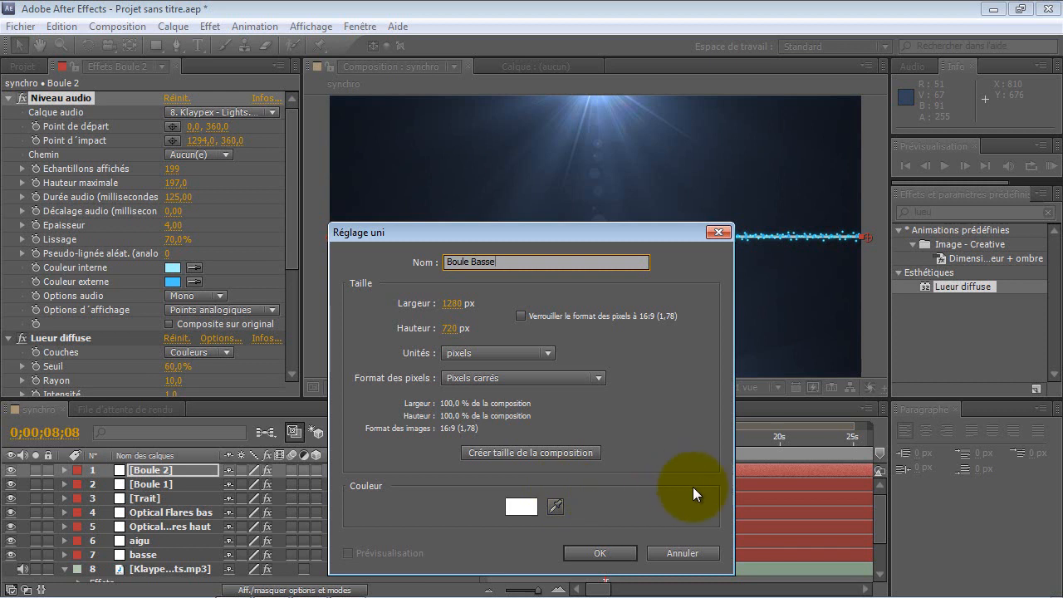
left_click(605, 555)
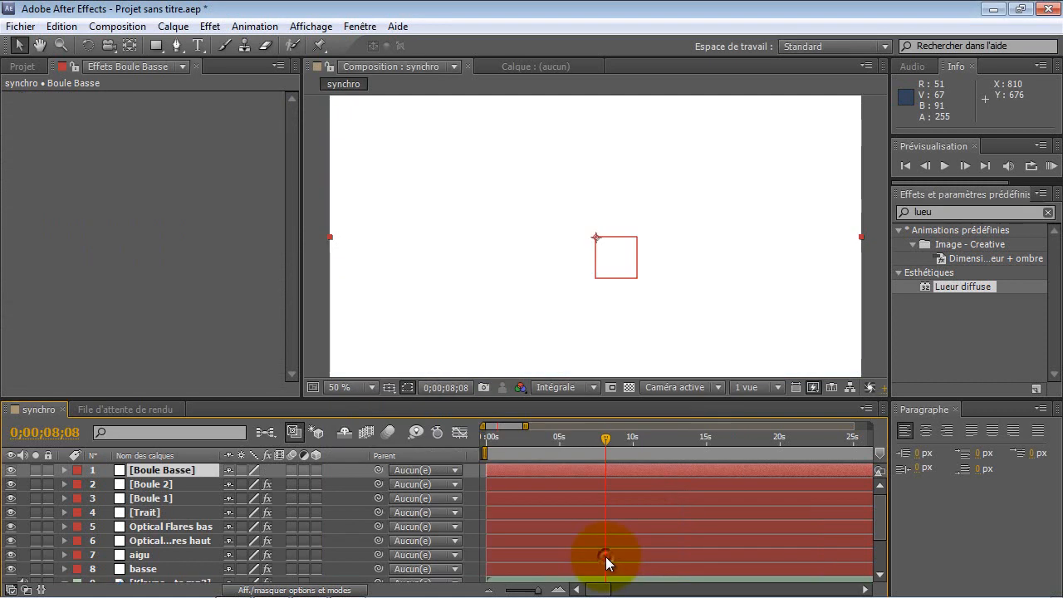
Apply the Spectre audio effect to Boule Basse and place its line from 1092,0, 356,0 to 1286,0, 356,0.
left_click(210, 26)
mouse_move(326, 302)
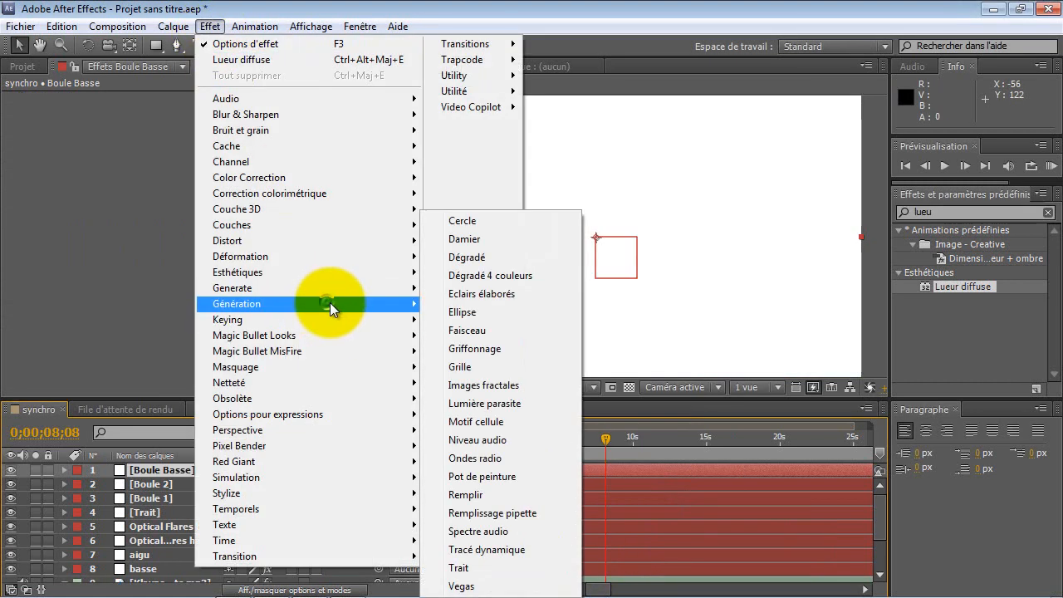
left_click(522, 530)
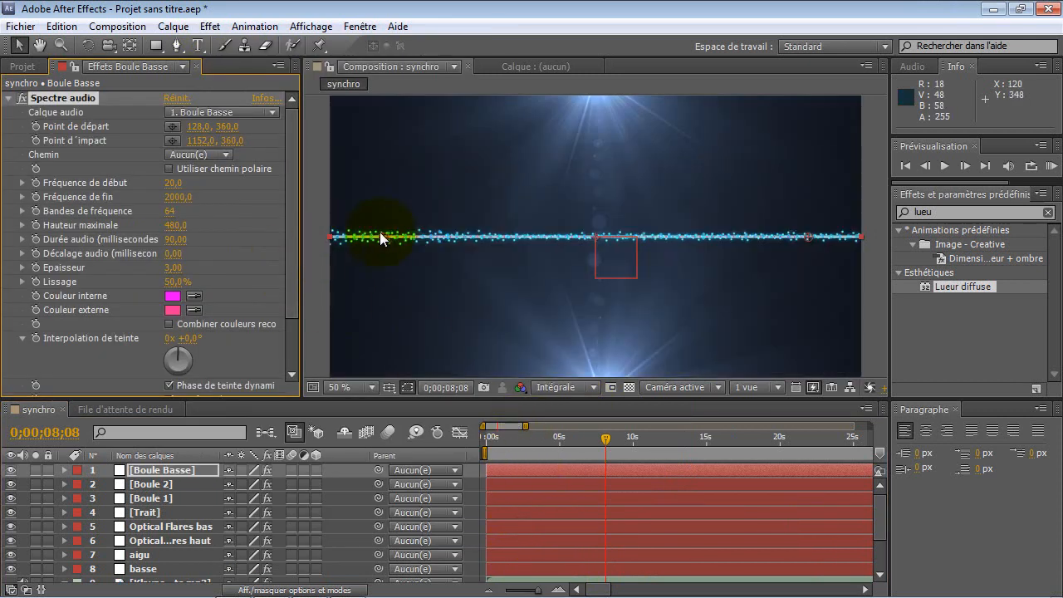
left_click_drag(382, 238, 859, 236)
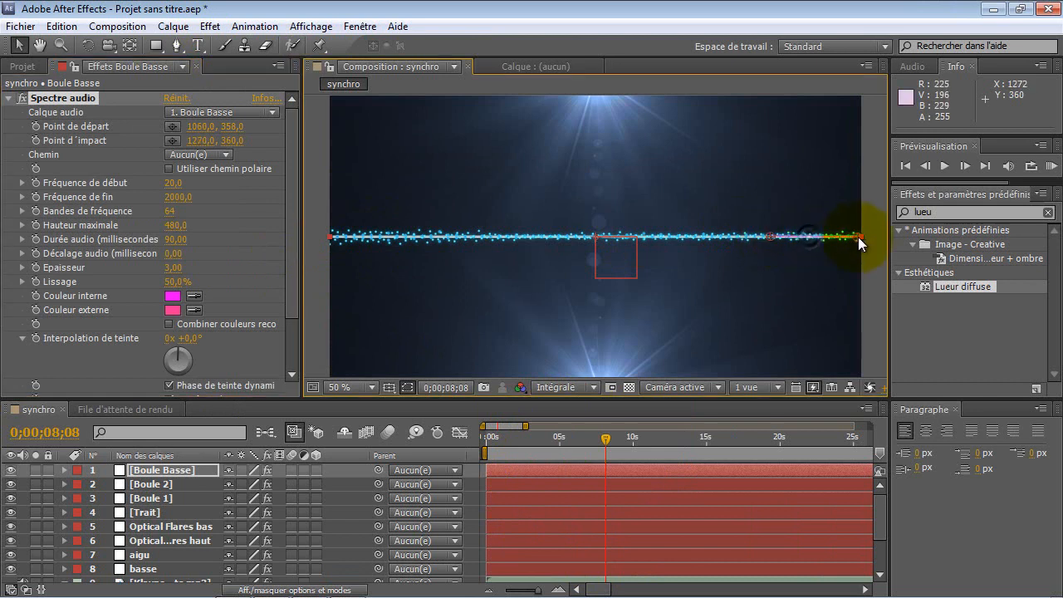
left_click_drag(764, 237, 780, 236)
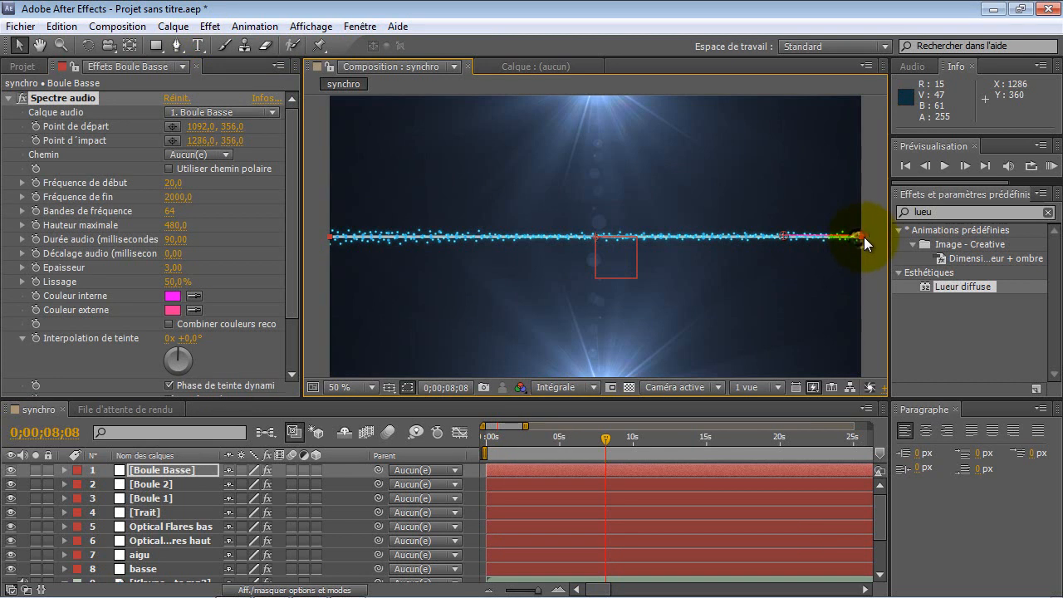
Set both the inner and outer colors of the Spectre audio effect to white.
left_click(172, 296)
left_click(406, 362)
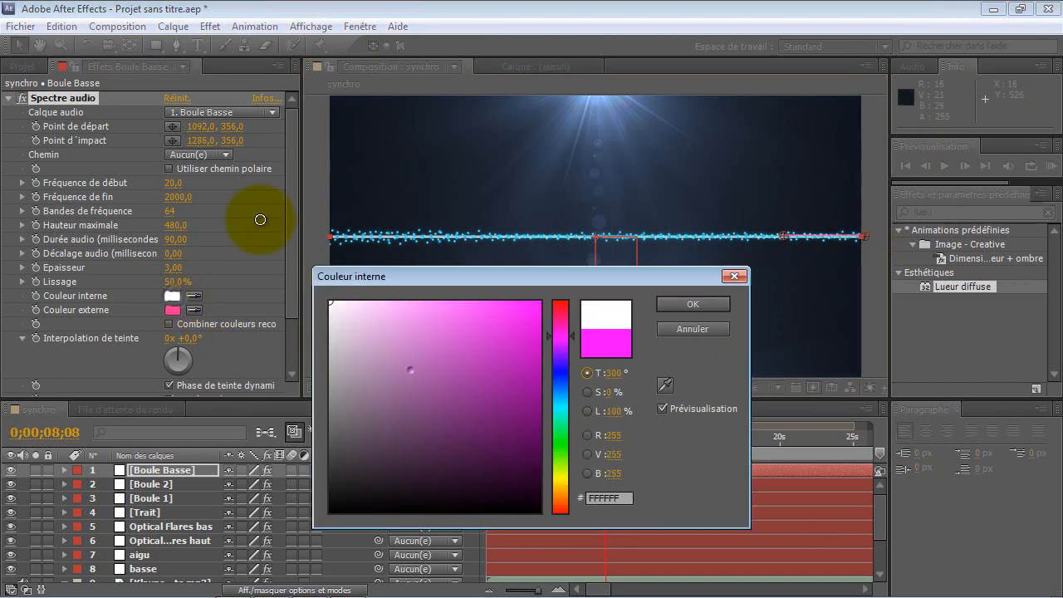
left_click(734, 277)
left_click(177, 308)
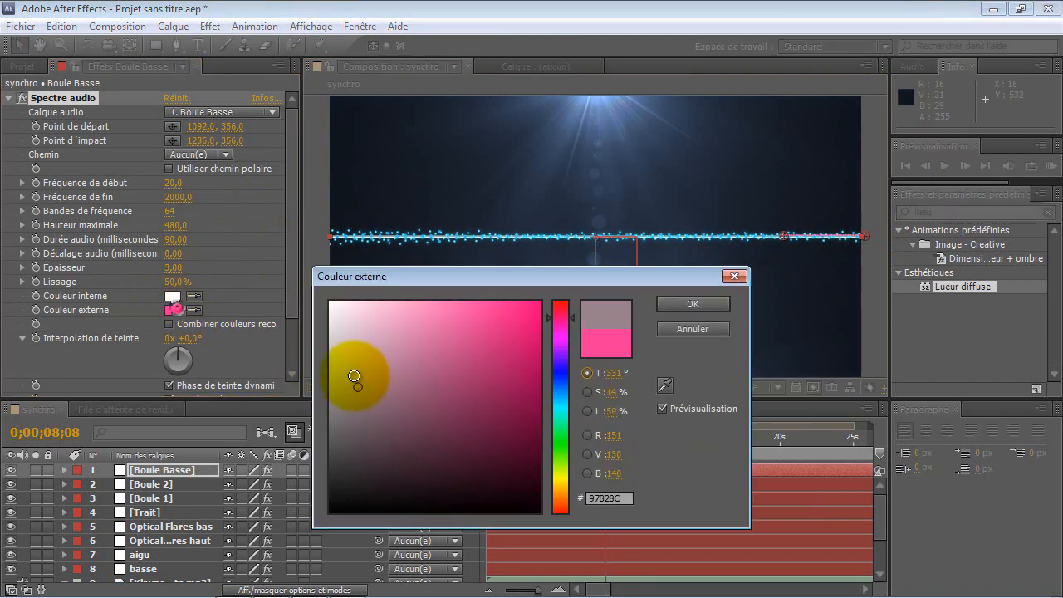
left_click(686, 303)
Set Spectre audio's audio layer to Klaypex - Lights.mp3 and its maximum height to 7370.
left_click(249, 112)
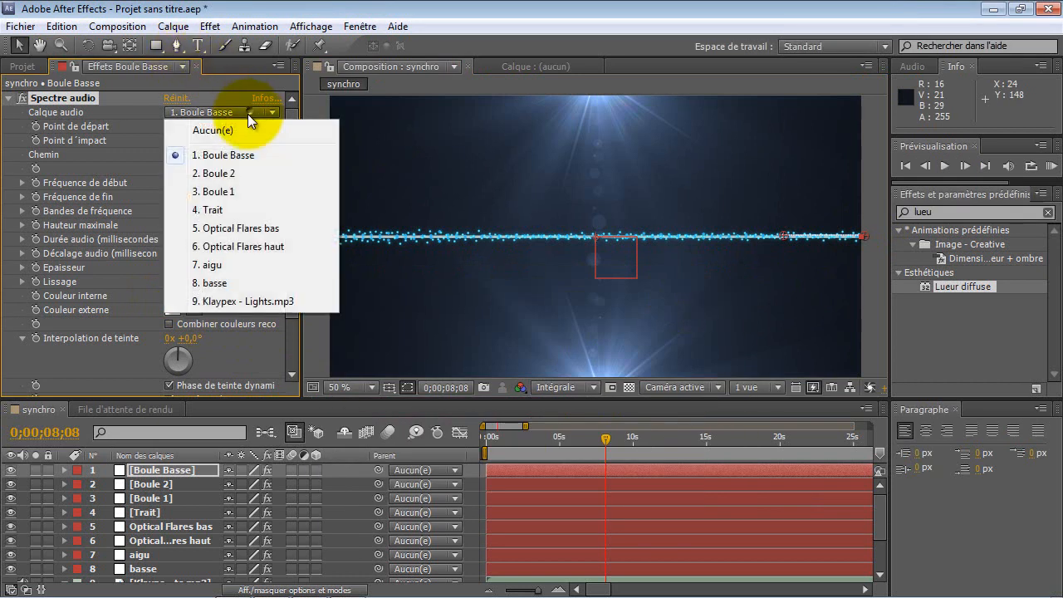
left_click(246, 302)
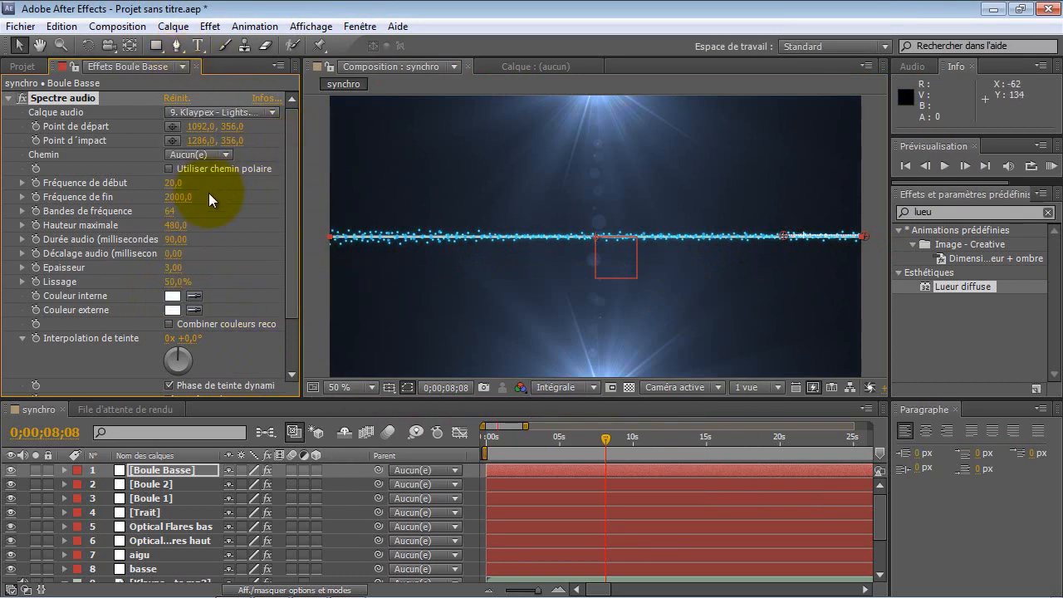
left_click_drag(175, 225, 753, 254)
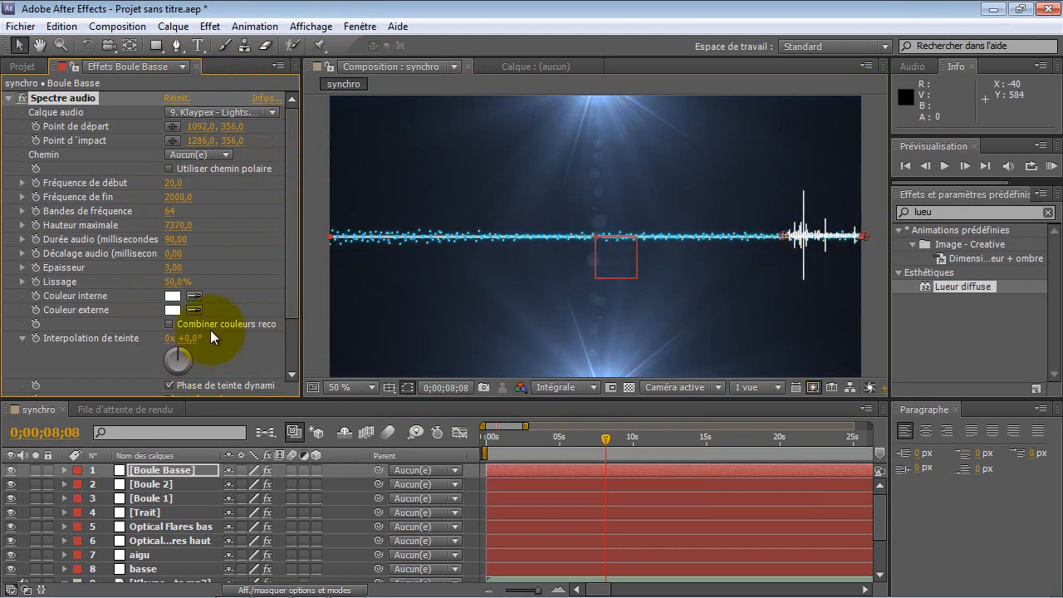
Set Spectre audio's display option to Points analogiques and add a Lueur diffuse effect to Boule Basse.
scroll(209, 324, "down", 3)
left_click(241, 346)
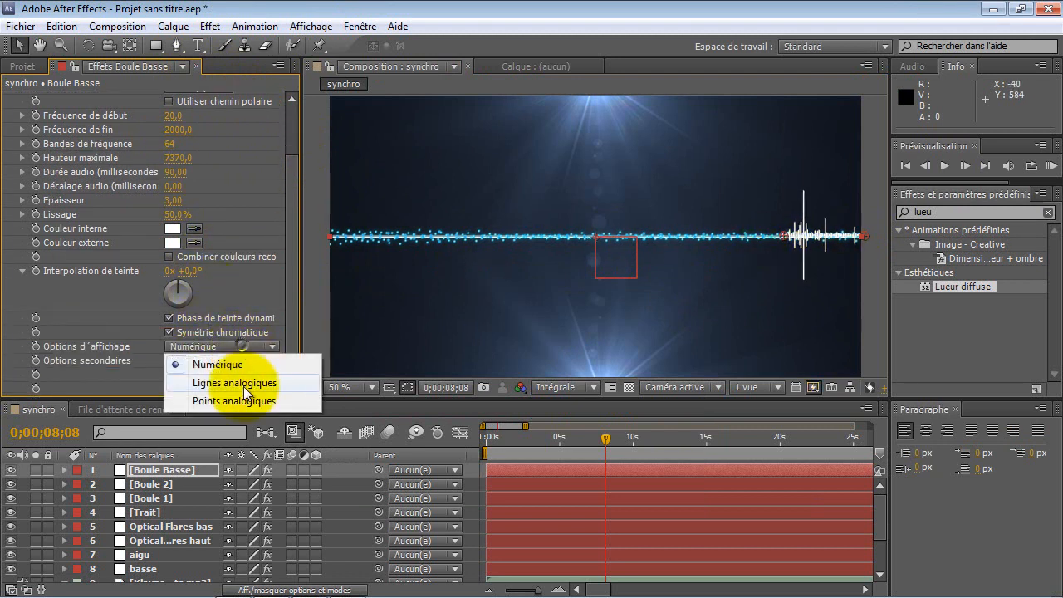
left_click(246, 403)
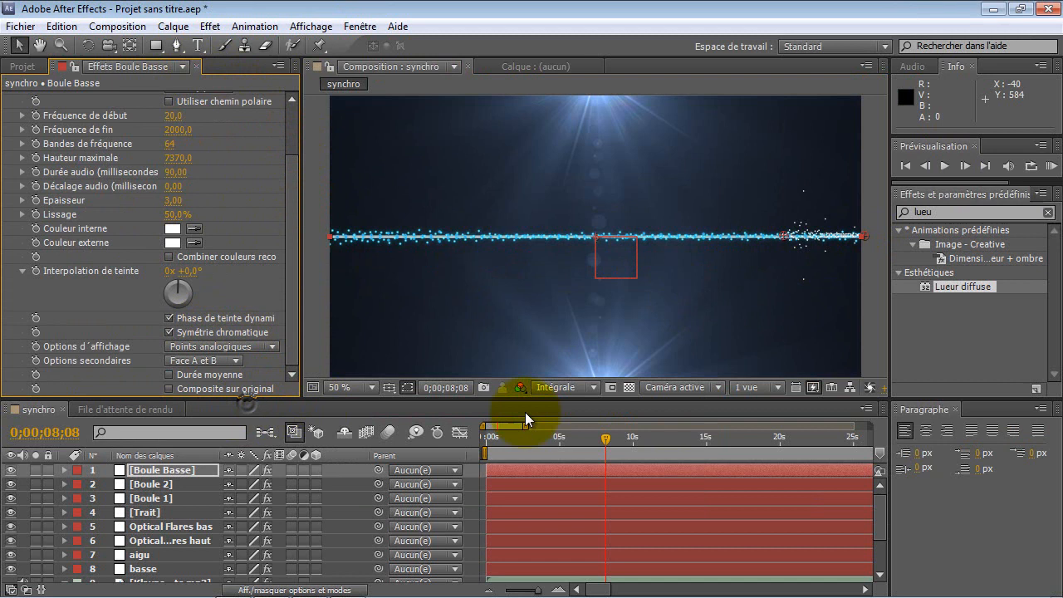
double_click(973, 288)
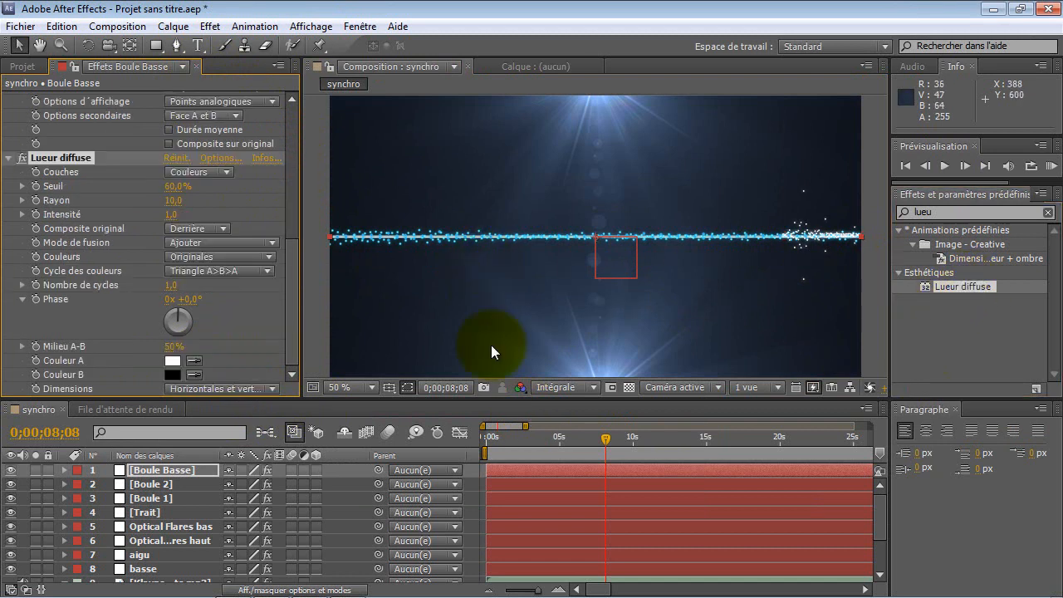
left_click_drag(607, 438, 603, 437)
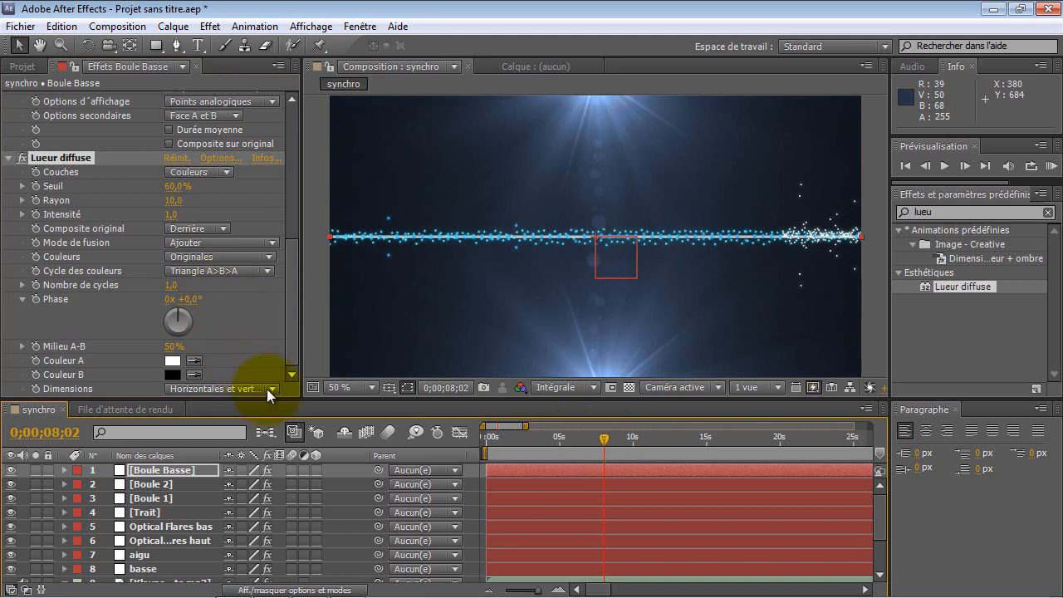
Try the Lignes analogiques and Numérique display options on Spectre audio, then restore Points analogiques.
left_click_drag(288, 335, 258, 245)
left_click(261, 236)
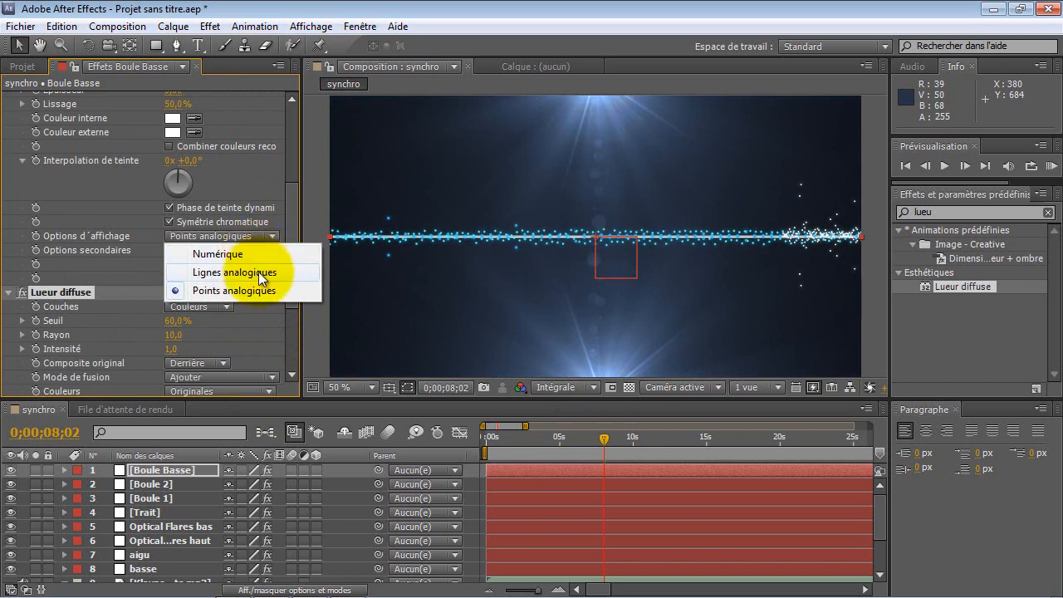
left_click(258, 272)
left_click(259, 235)
left_click(253, 248)
left_click(260, 237)
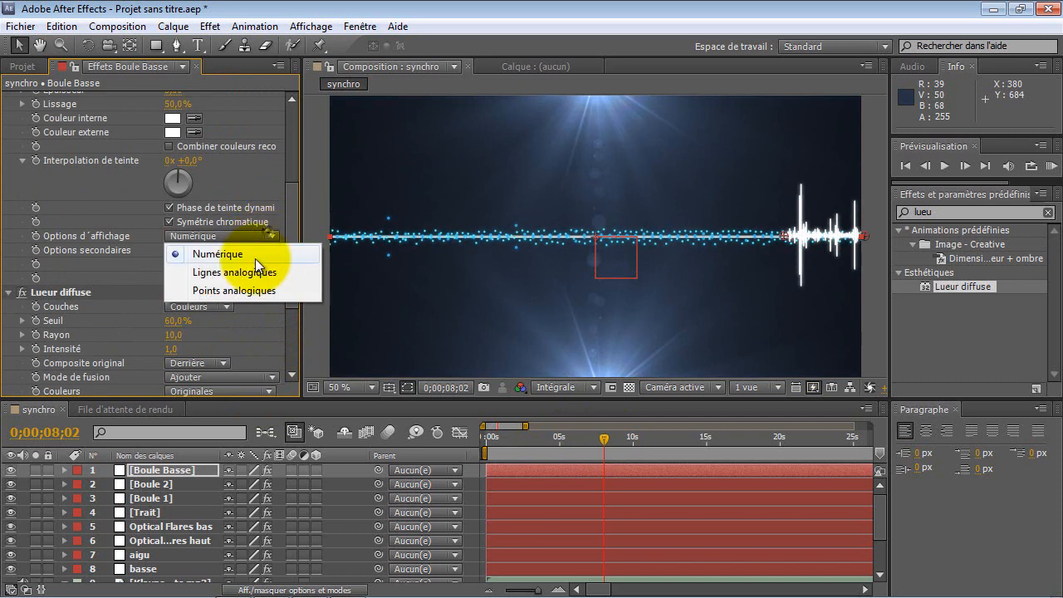
left_click(255, 288)
Set Spectre audio's end frequency to 801, thickness to 3,80 and audio duration to 40 milliseconds.
scroll(288, 220, "up", 2)
left_click_drag(289, 219, 282, 159)
mouse_move(177, 196)
left_mouse_down()
mouse_move(225, 195)
mouse_move(162, 185)
left_mouse_up()
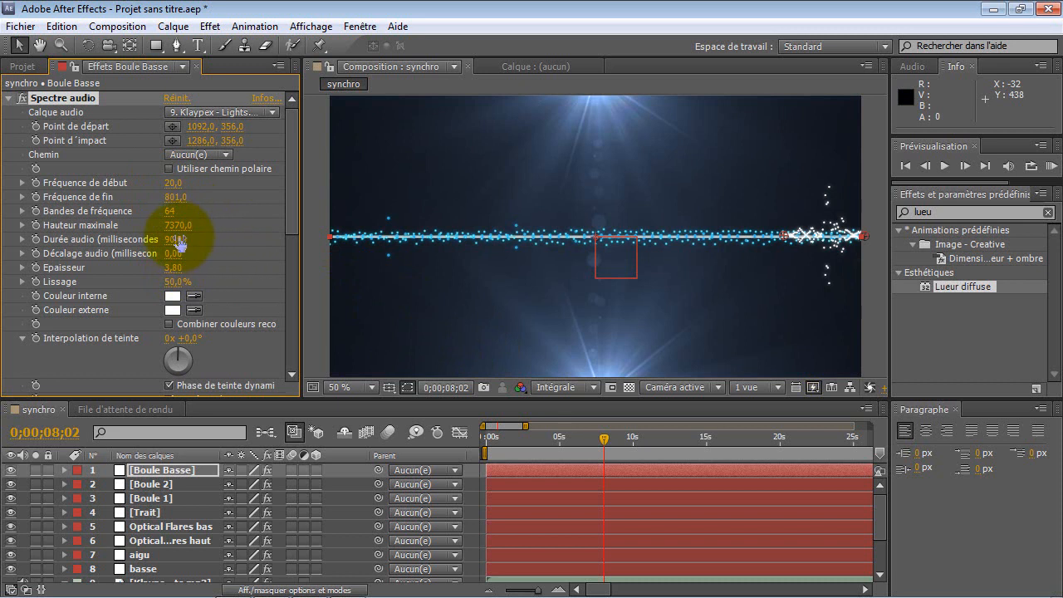
left_click_drag(177, 239, 174, 237)
mouse_move(605, 438)
left_mouse_down()
mouse_move(613, 433)
mouse_move(604, 432)
left_mouse_up()
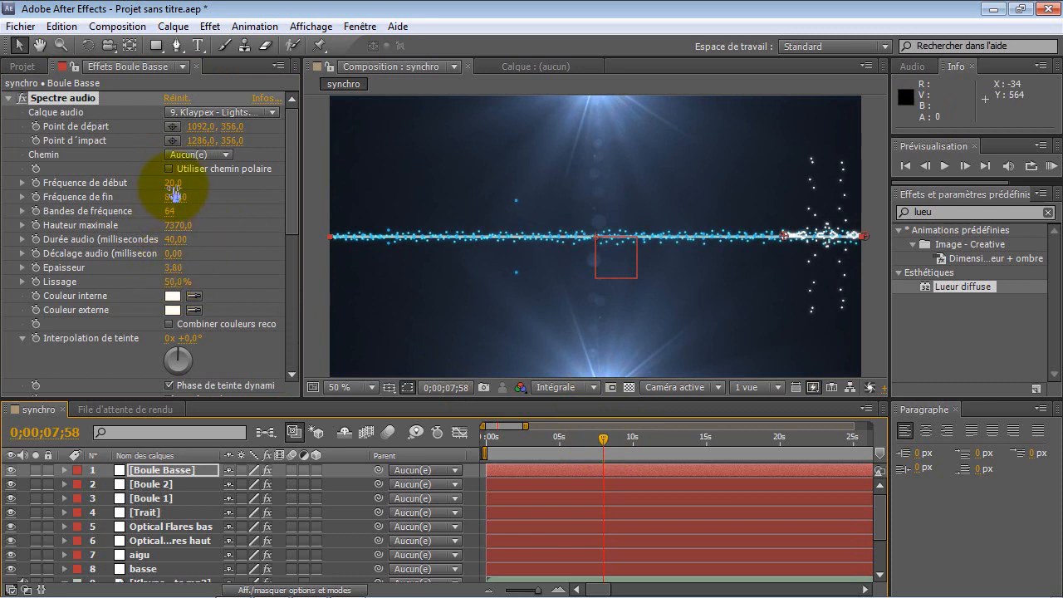
Set Spectre audio's frequency bands to 384 and its end frequency to 701 on Boule Basse.
left_click_drag(171, 200, 174, 199)
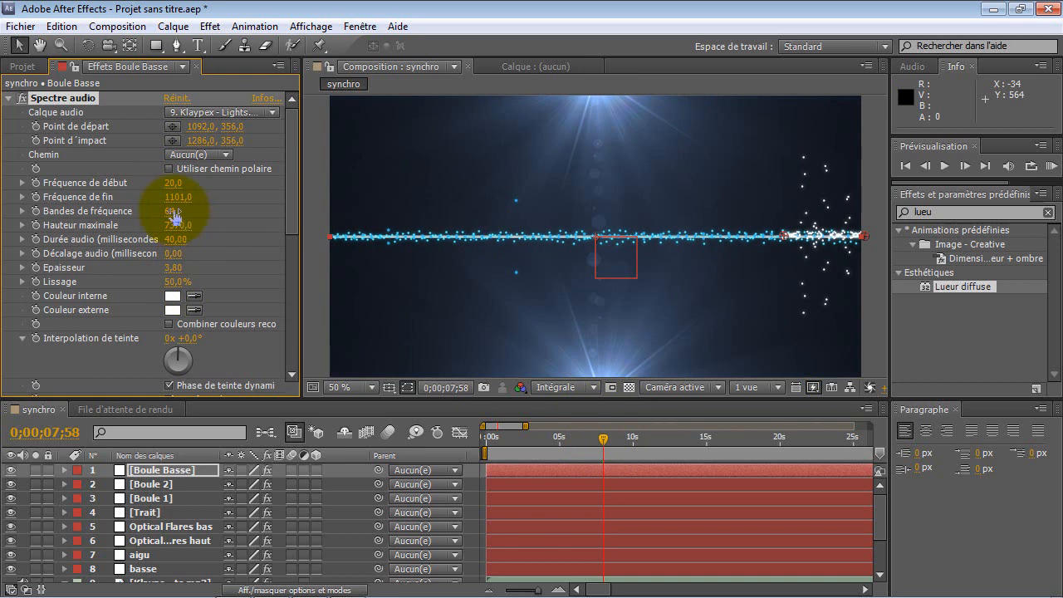
left_click_drag(170, 210, 434, 229)
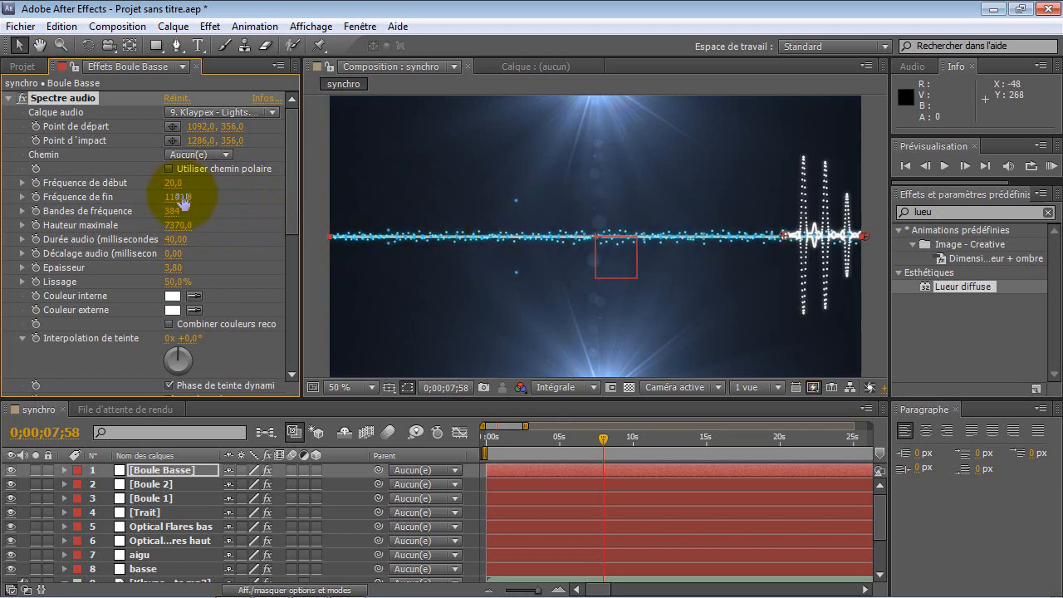
mouse_move(183, 201)
left_mouse_down()
mouse_move(190, 207)
mouse_move(180, 197)
left_mouse_up()
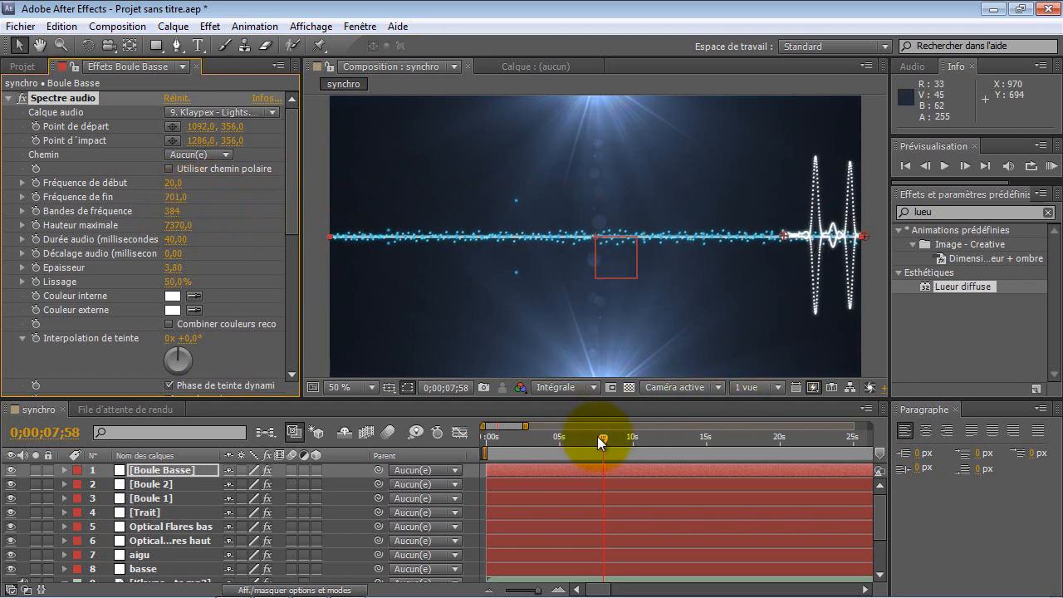
left_click_drag(600, 433, 629, 429)
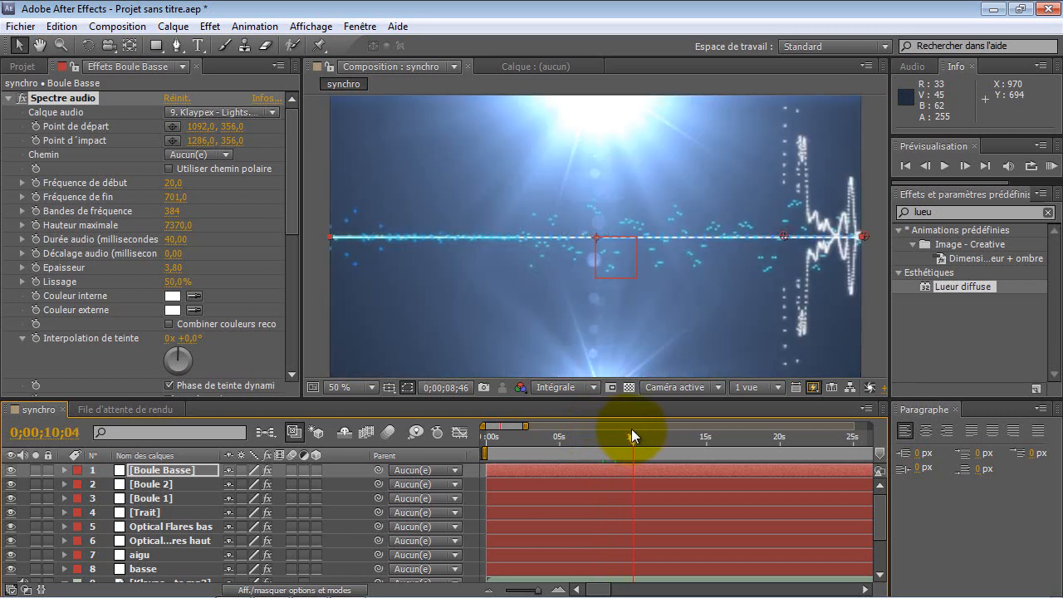
Reduce Spectre audio's maximum height to 840 and check it at other times in the composition.
left_click_drag(177, 225, 95, 223)
left_click_drag(179, 225, 105, 214)
left_click_drag(190, 228, 36, 205)
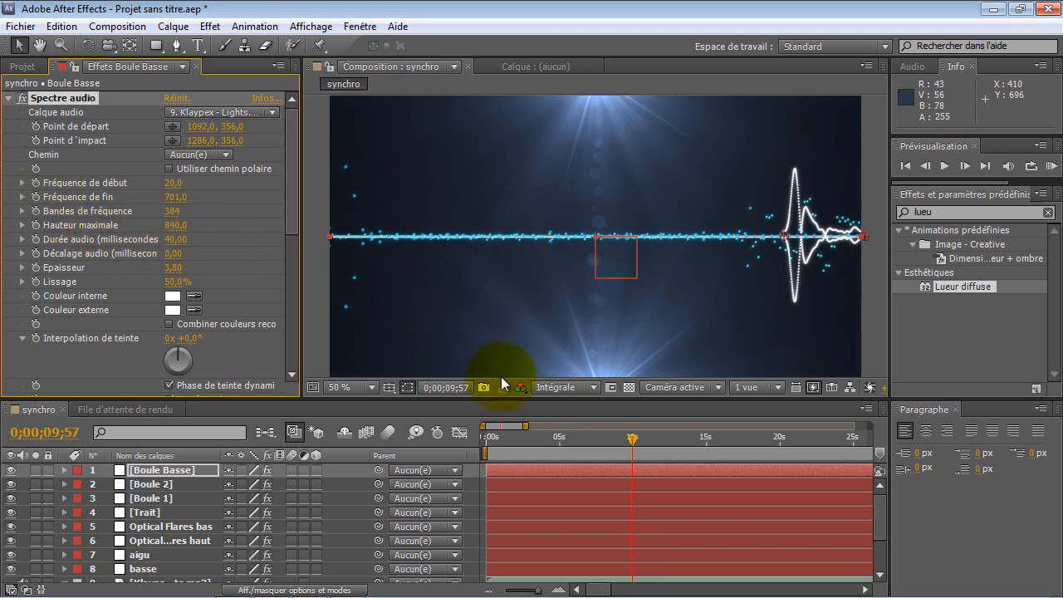
left_click_drag(626, 436, 625, 435)
Try basse as Spectre audio's audio layer, then restore Klaypex - Lights.mp3.
left_click(249, 115)
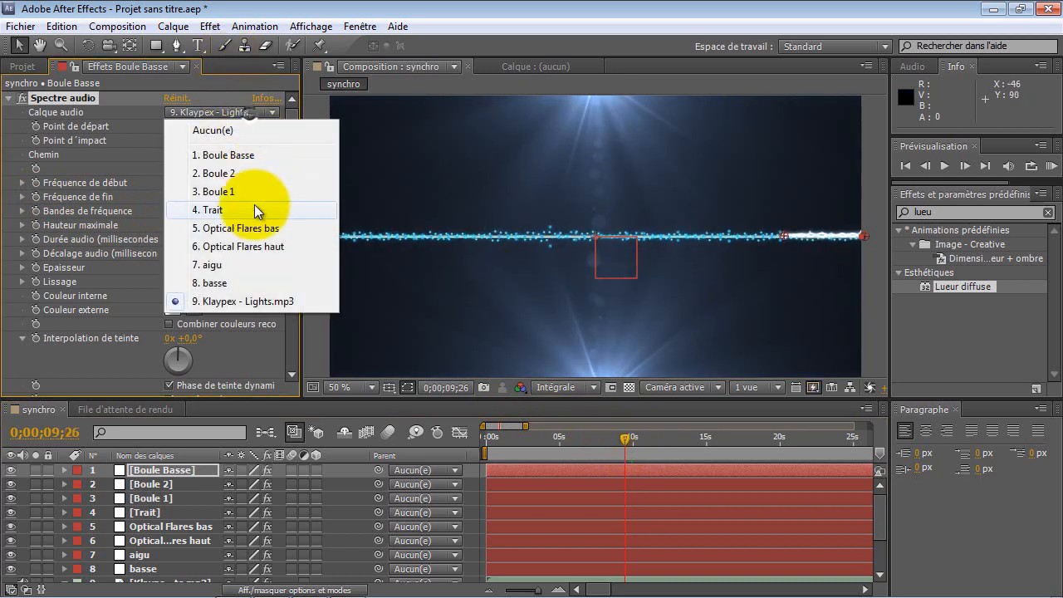
left_click(252, 282)
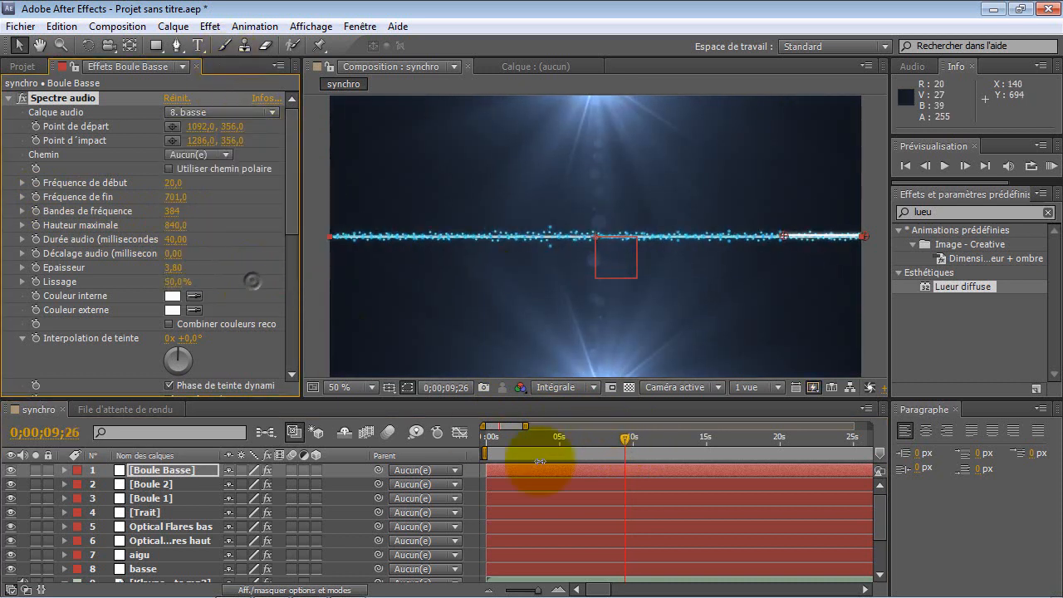
left_click_drag(624, 440, 711, 438)
left_click_drag(635, 438, 605, 438)
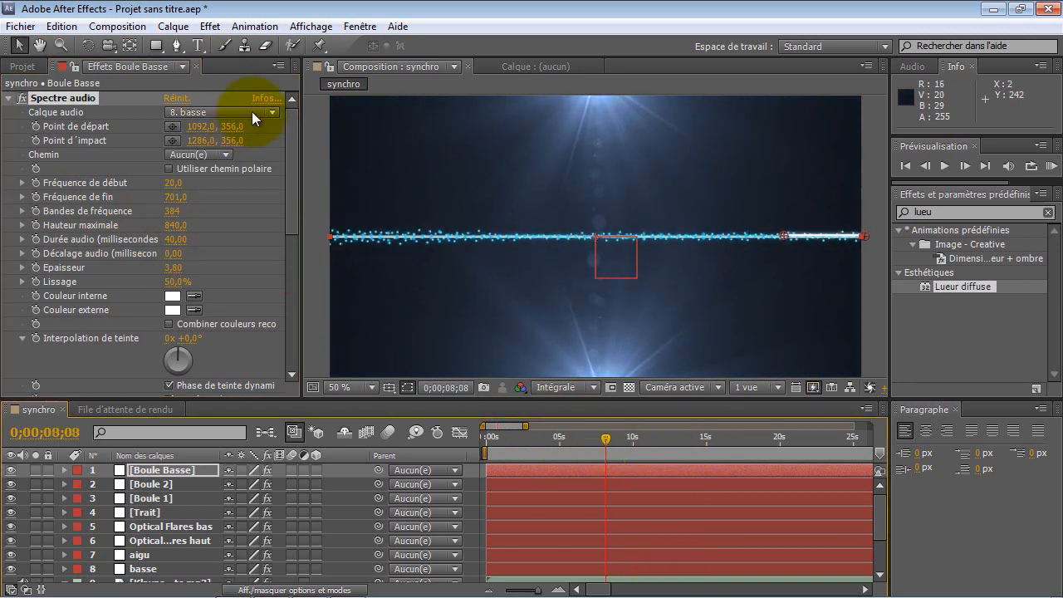
left_click(252, 114)
left_click(262, 299)
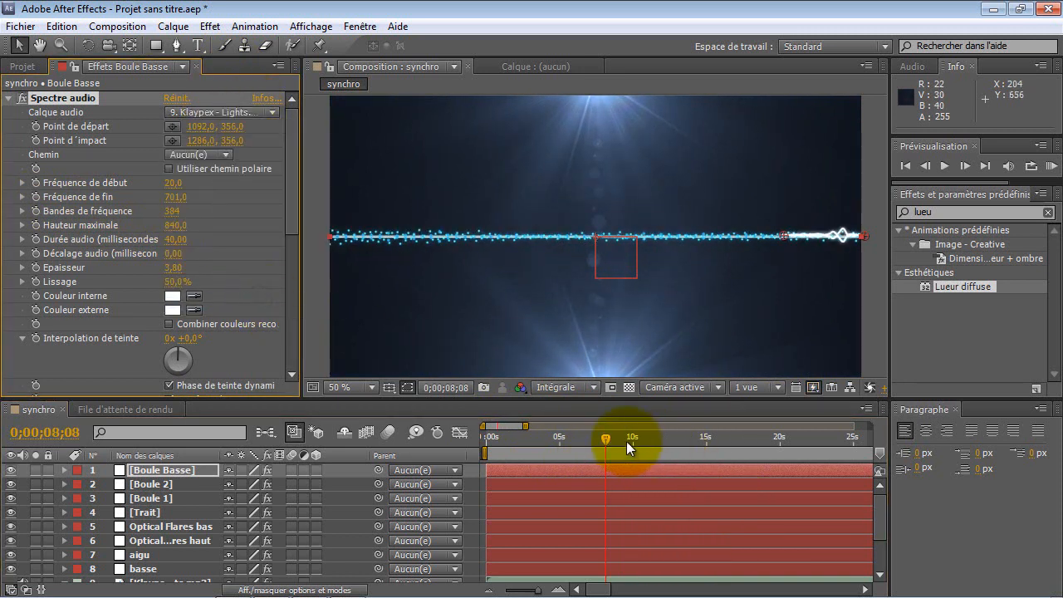
left_click_drag(595, 433, 639, 443)
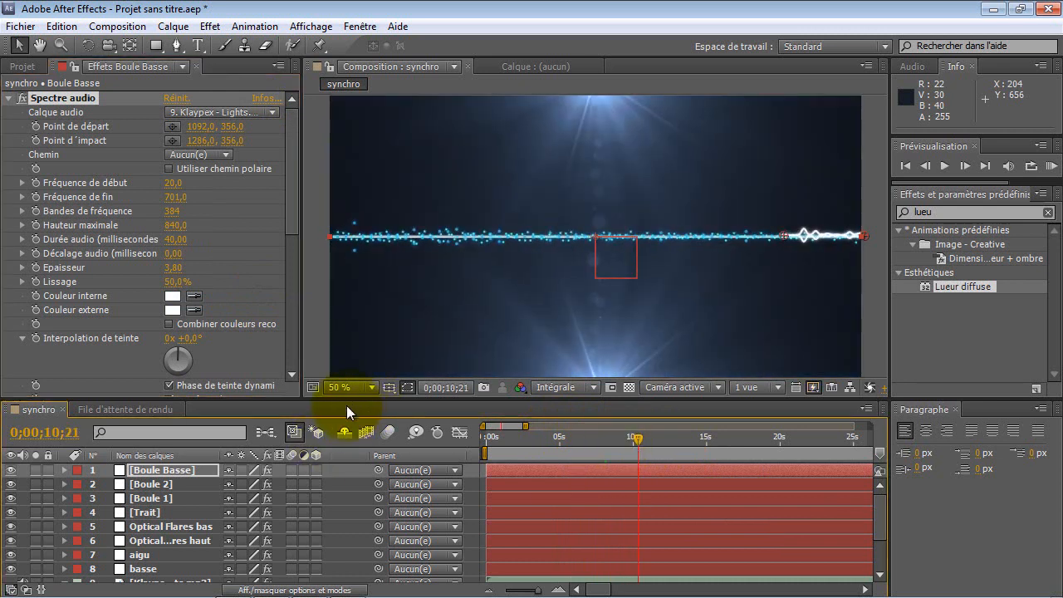
Raise Spectre audio's maximum height on Boule Basse to 1320, checking the dots around 7 to 8 seconds.
left_click_drag(636, 439, 602, 437)
left_click(170, 473)
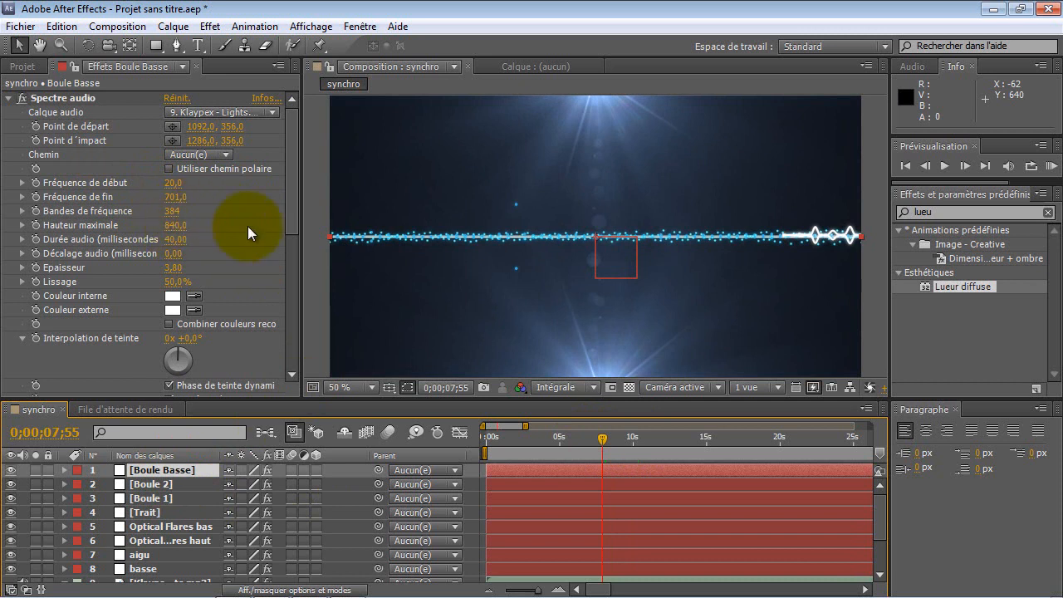
left_click_drag(187, 225, 251, 262)
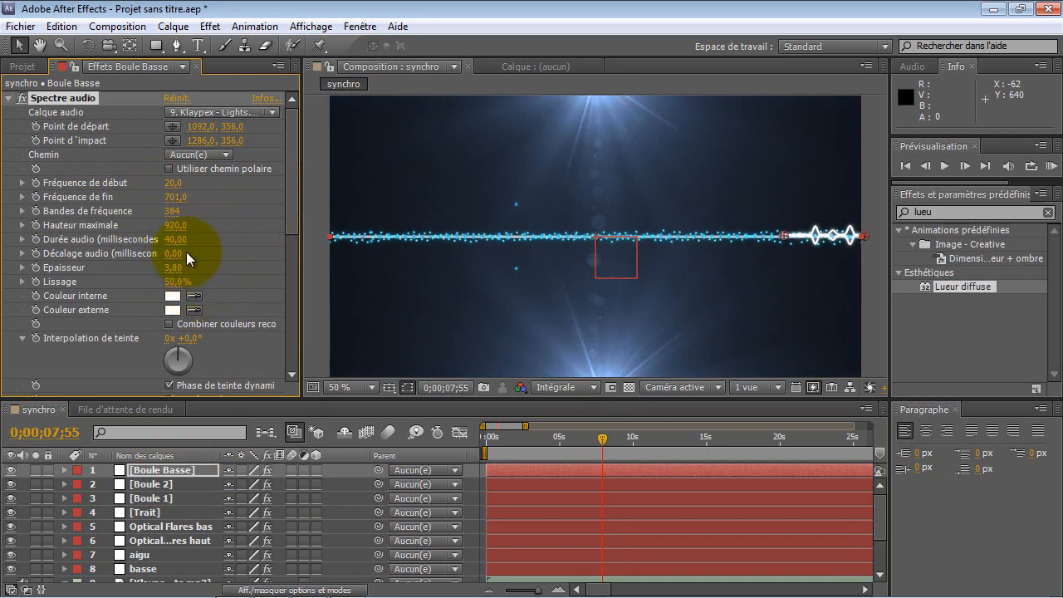
mouse_move(601, 435)
left_mouse_down()
mouse_move(622, 435)
mouse_move(602, 432)
left_mouse_up()
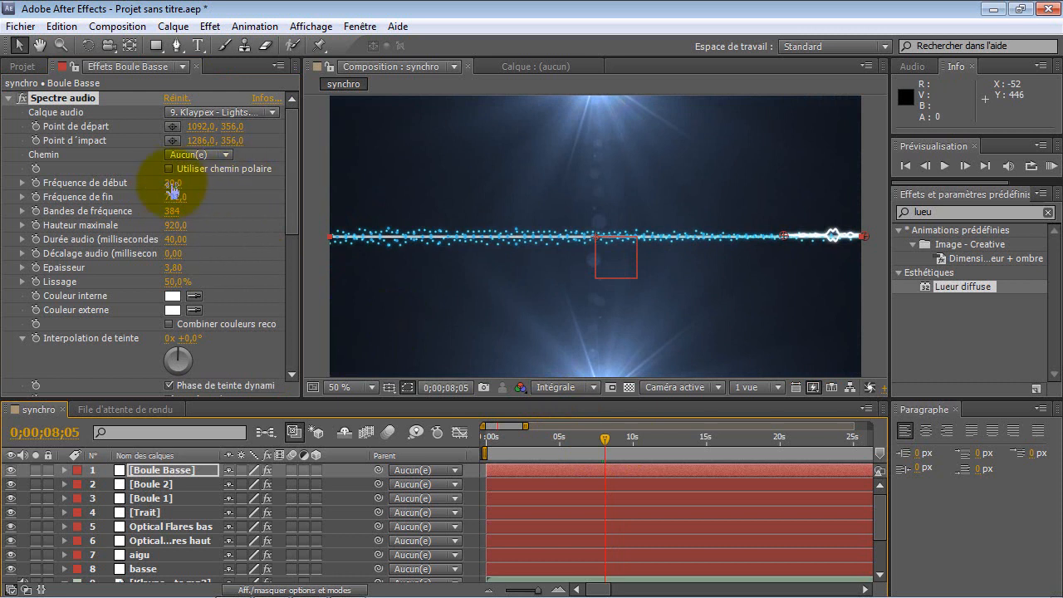
mouse_move(604, 437)
left_mouse_down()
mouse_move(623, 440)
mouse_move(593, 436)
left_mouse_up()
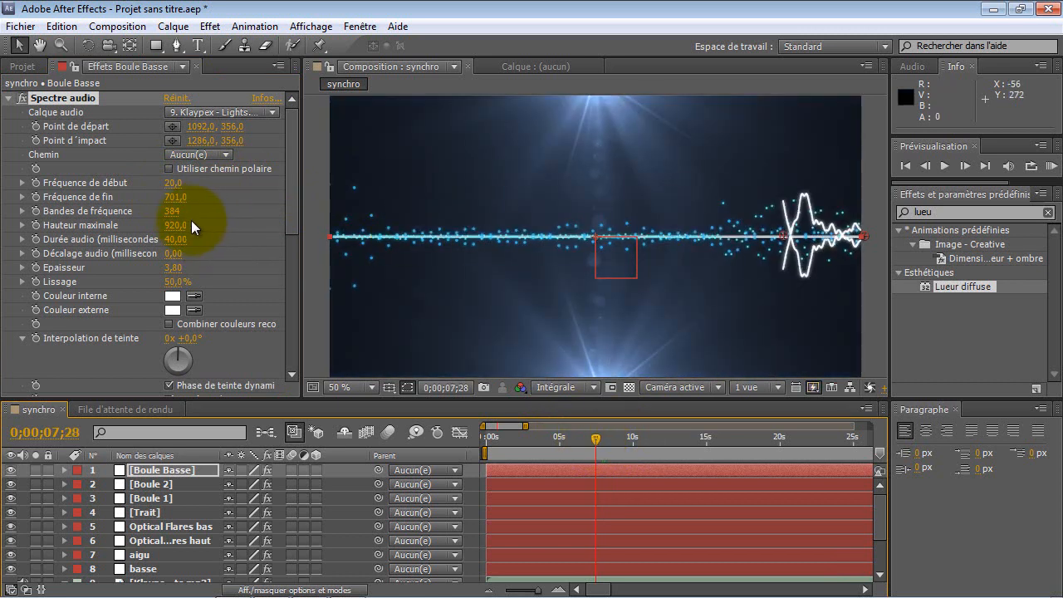
left_click_drag(181, 225, 211, 225)
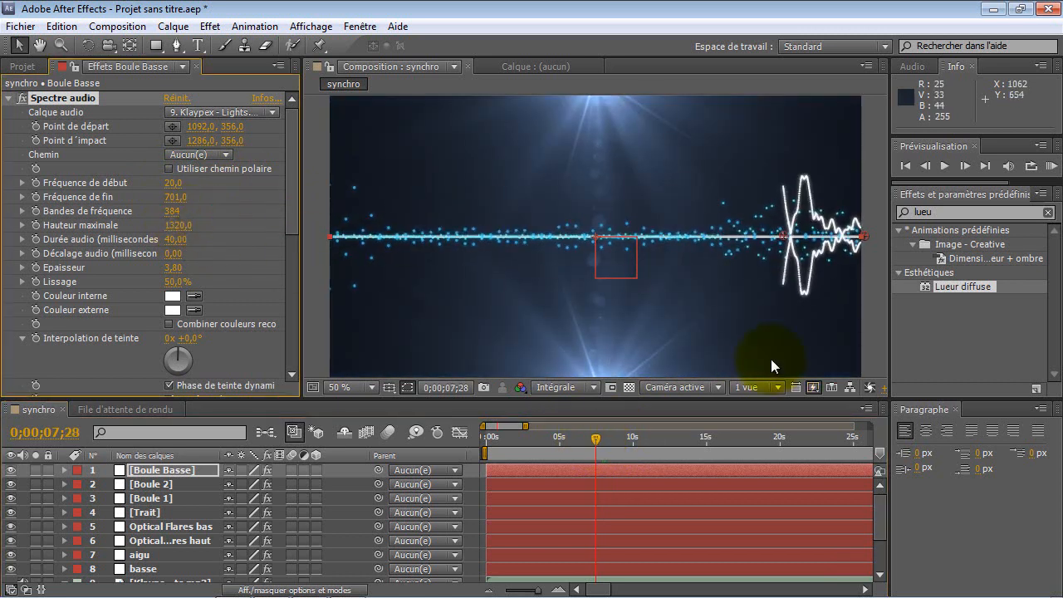
left_click_drag(963, 286, 641, 470)
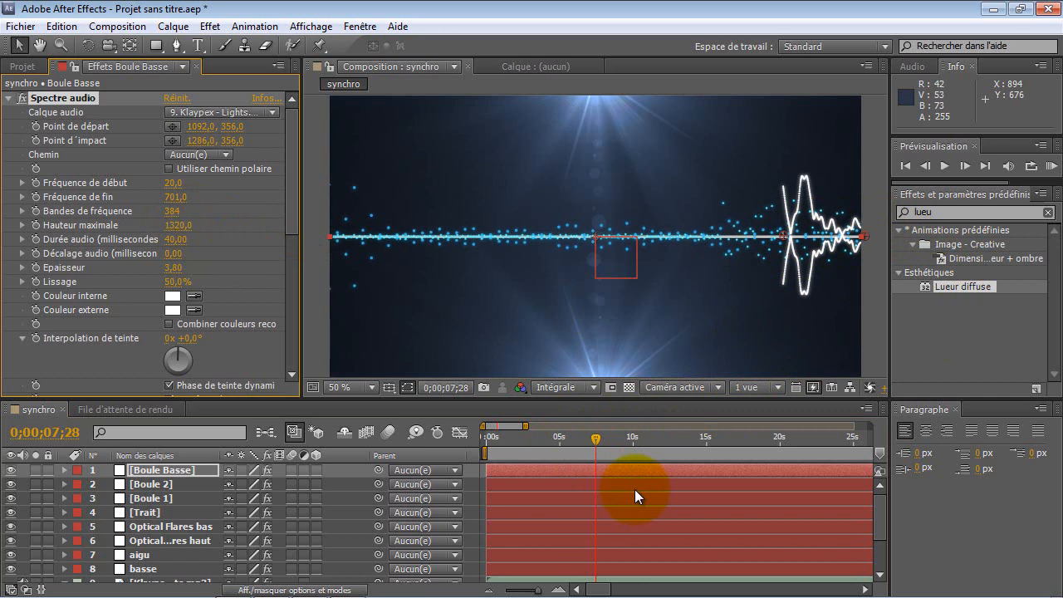
scroll(634, 489, "down", 2)
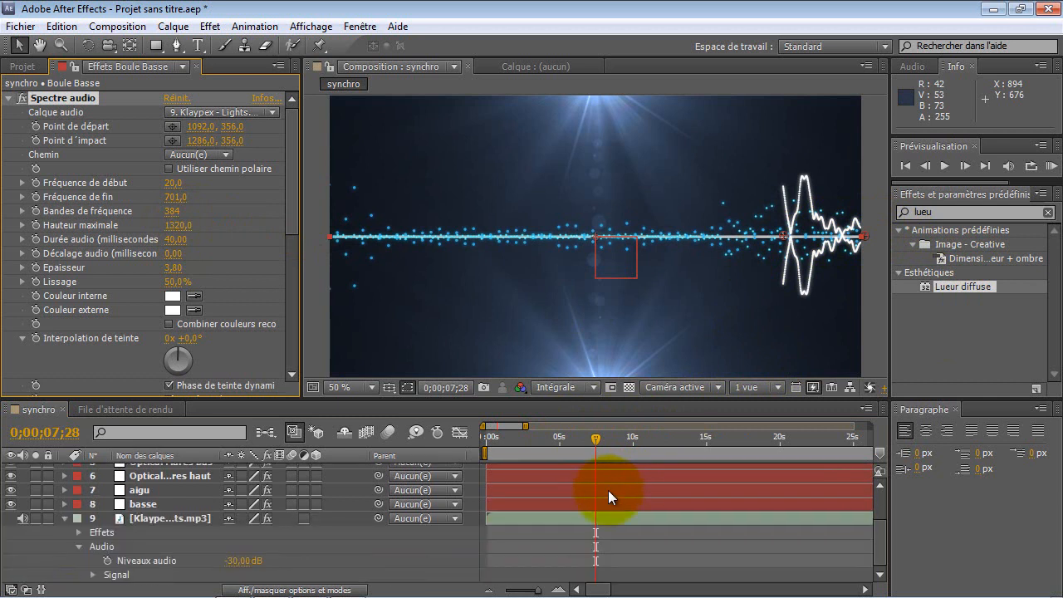
scroll(434, 485, "up", 3)
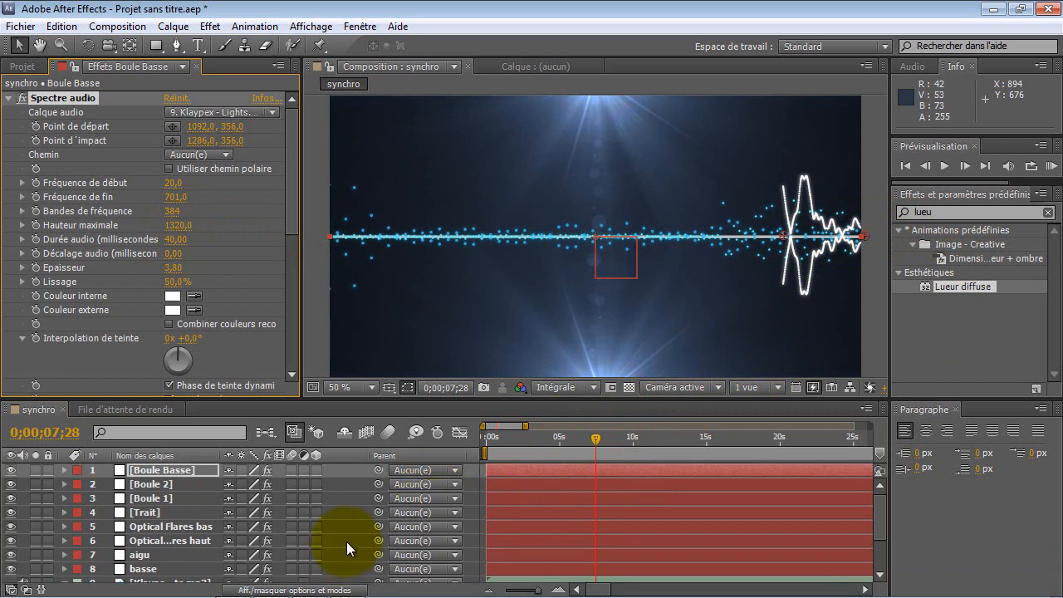
key("ctrl+d")
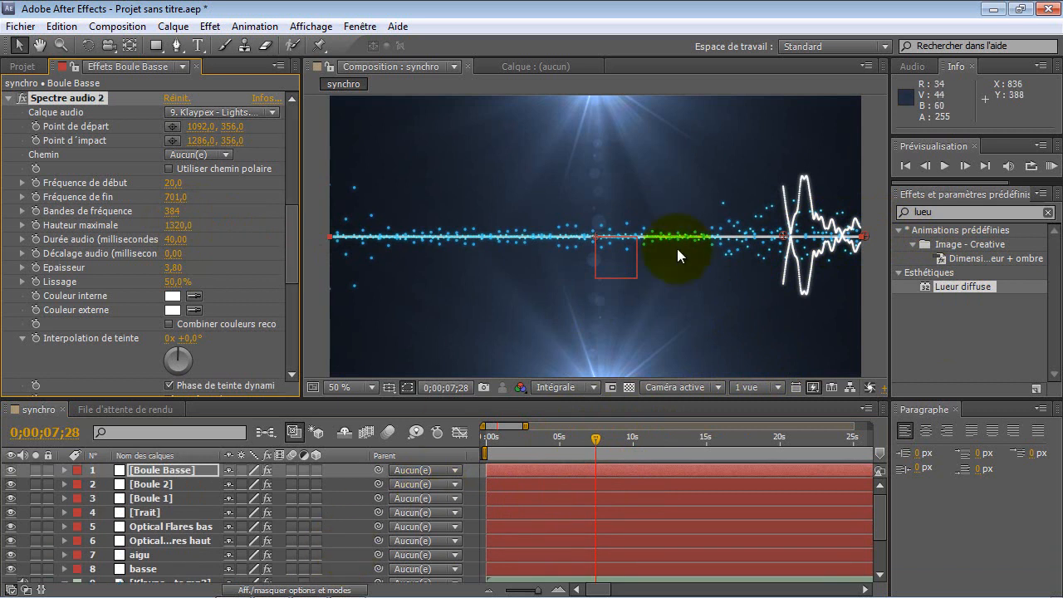
left_click_drag(836, 240, 771, 244)
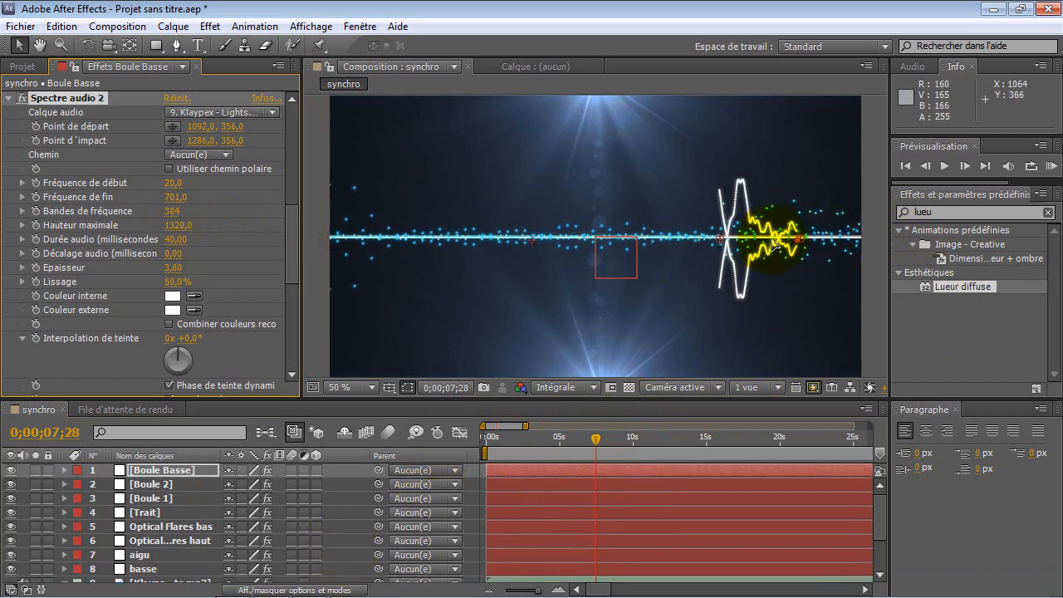
key("ctrl+z")
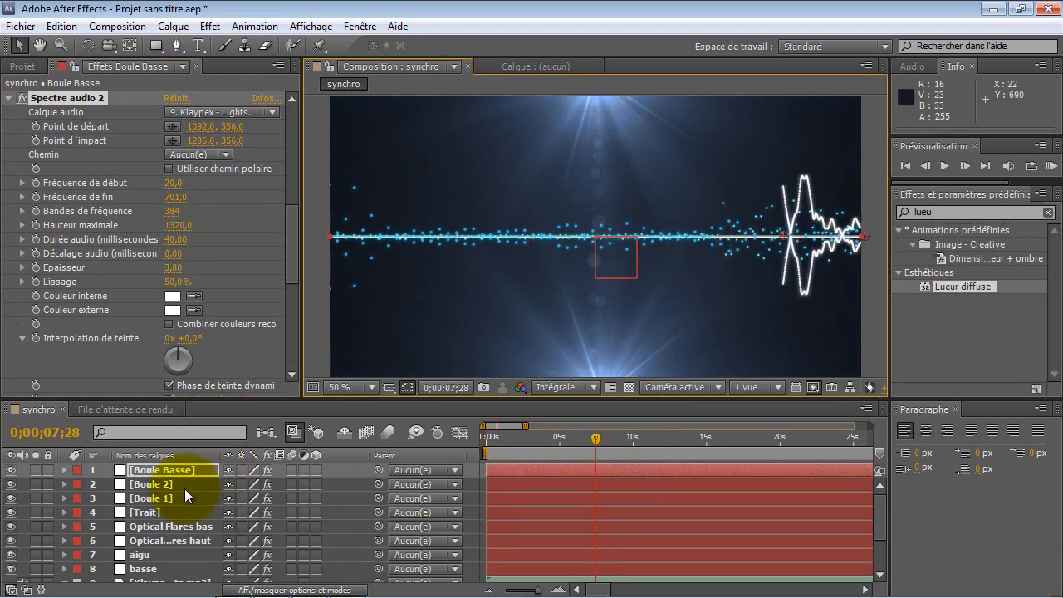
left_click(180, 471)
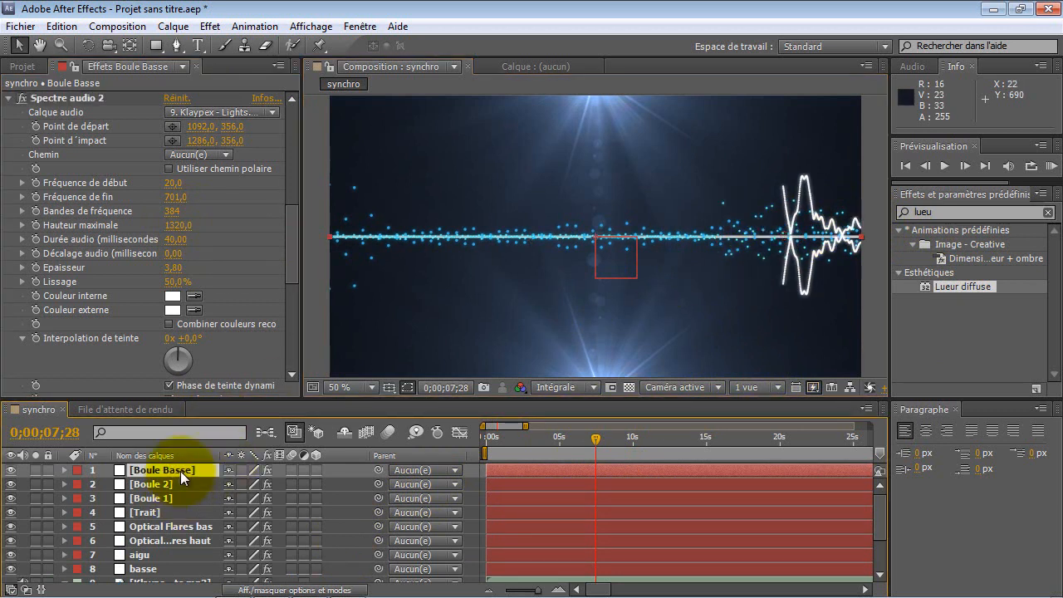
scroll(129, 275, "down", 6)
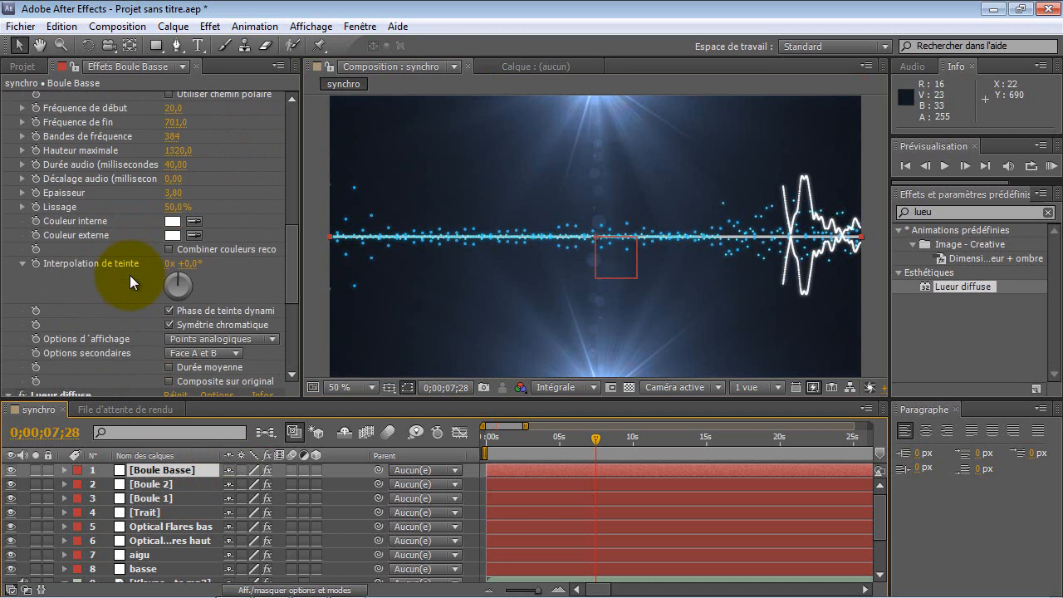
scroll(130, 275, "up", 2)
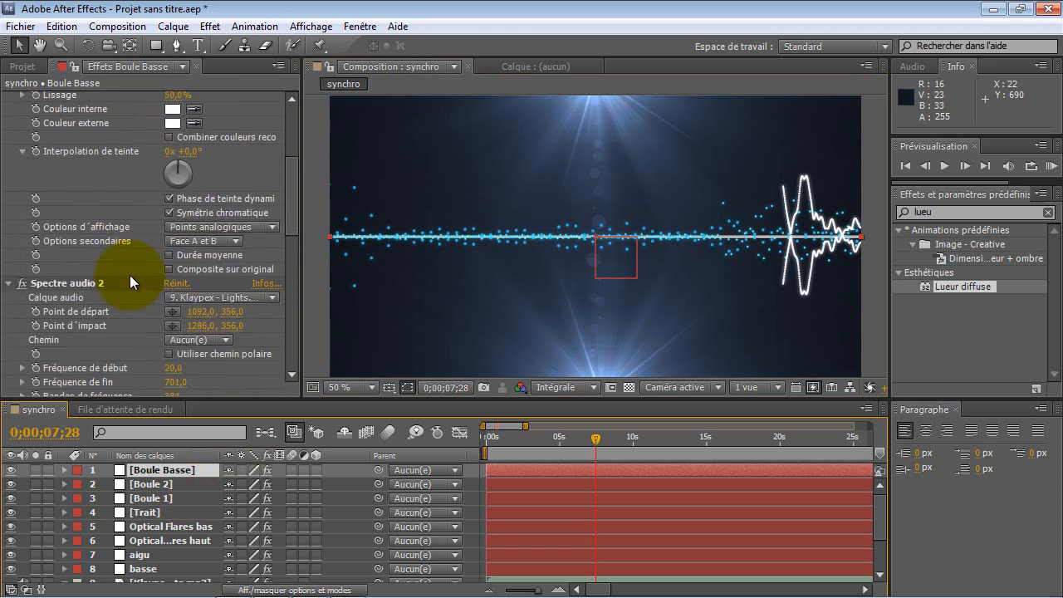
left_click(77, 296)
key("Delete")
Duplicate the Boule Basse layer and move the copy to the opposite, left end of the central line.
left_click(163, 469)
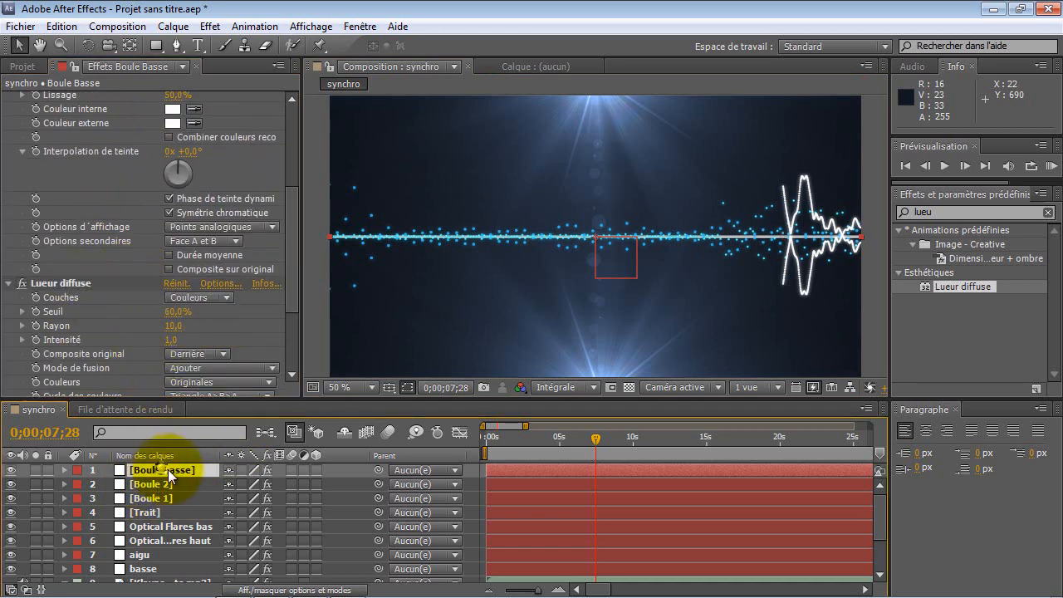
key("ctrl+d")
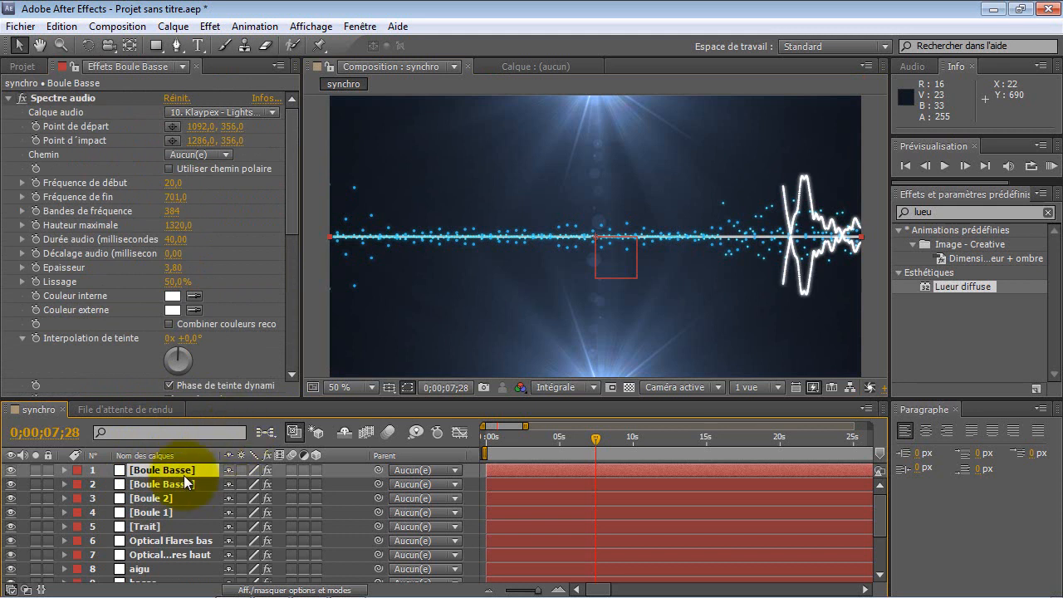
left_click_drag(797, 241, 368, 253)
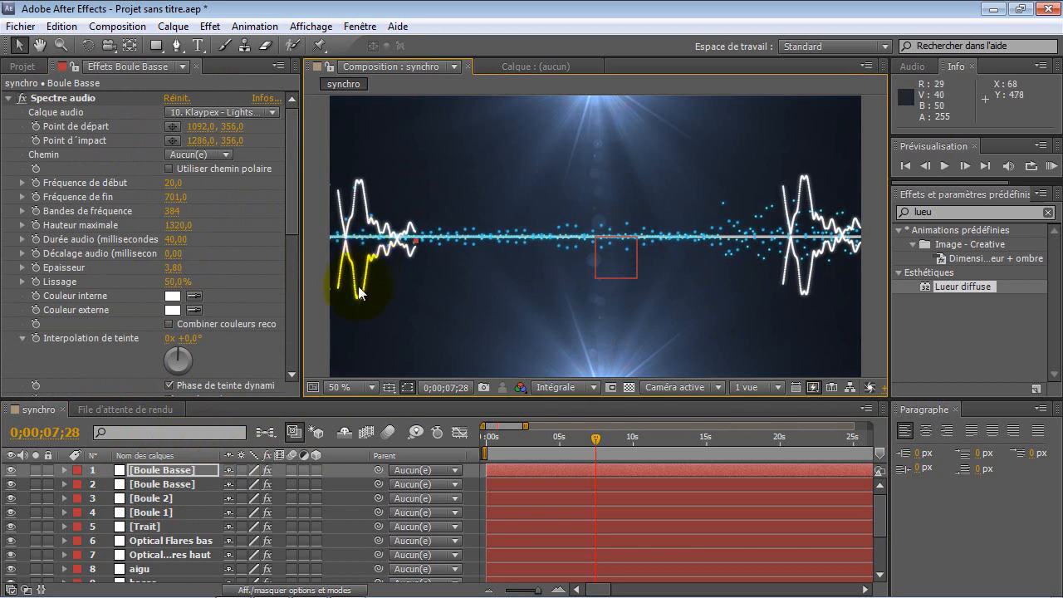
Rotate the duplicated Boule Basse layer by 180° and align its spectrum with the left end of the central line.
key("r")
left_click_drag(246, 484, 283, 487)
left_click(253, 485)
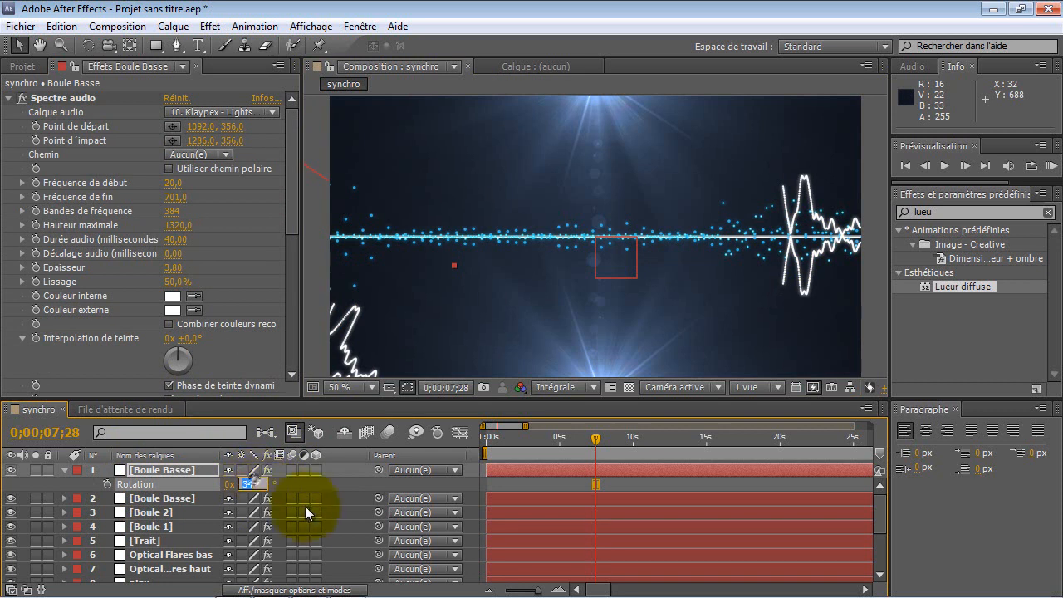
type("180")
key("Return")
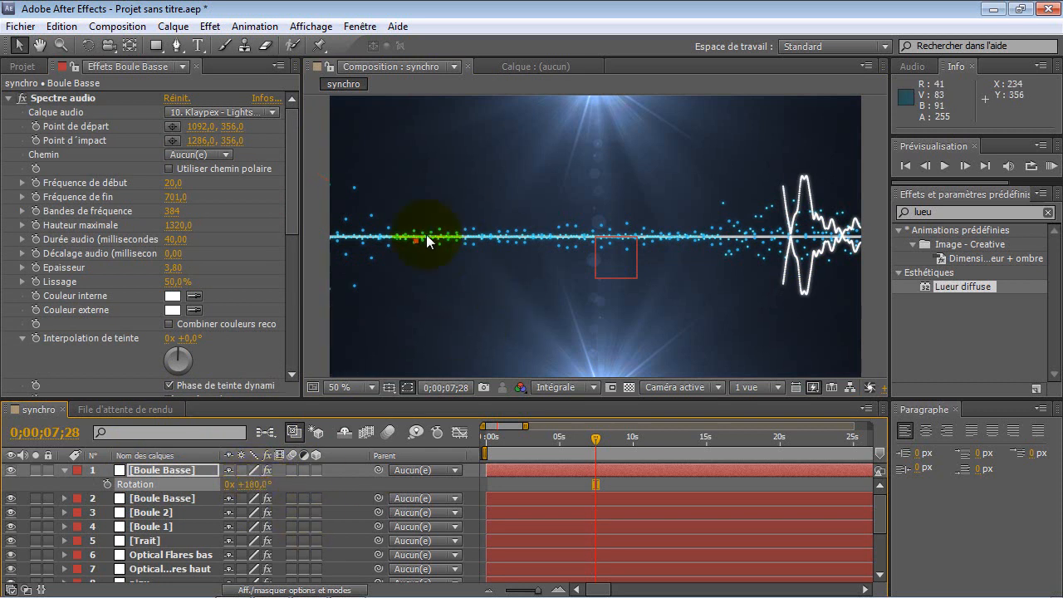
left_click_drag(456, 240, 534, 220)
left_click(639, 467)
Reduce Spectre audio's maximum height to 970 on both Boule Basse layers and check the result at 10 seconds.
left_click_drag(595, 435, 680, 439)
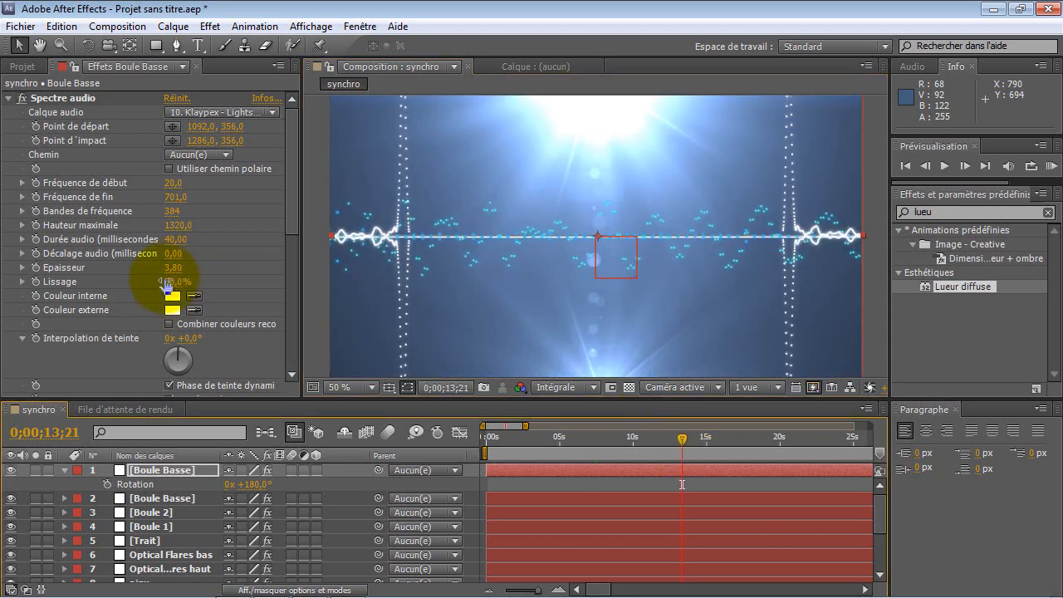
left_click_drag(179, 228, 153, 225)
left_click(164, 498)
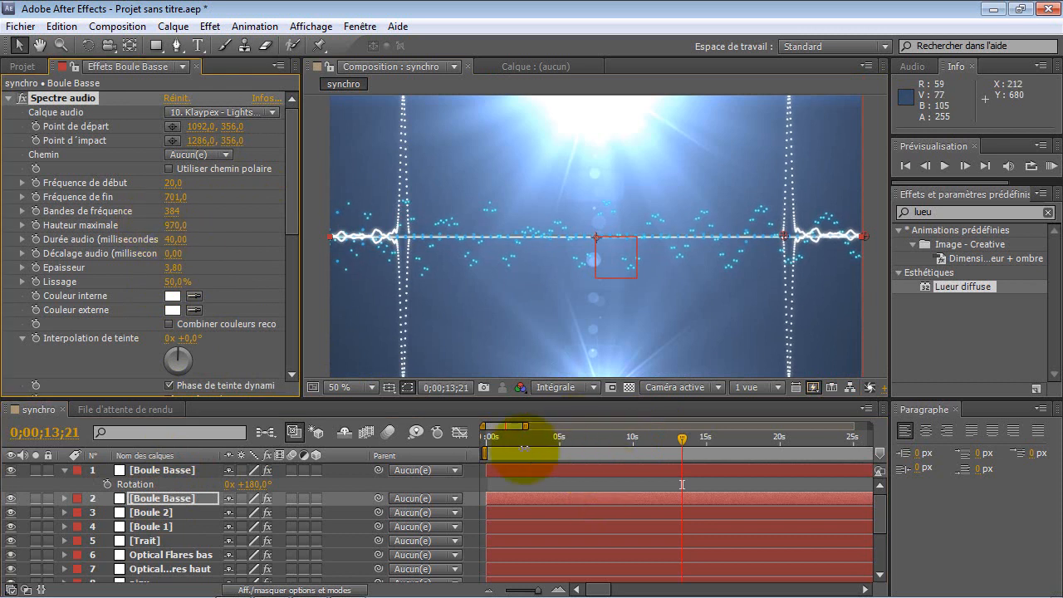
left_click(690, 440)
left_click_drag(688, 443, 632, 430)
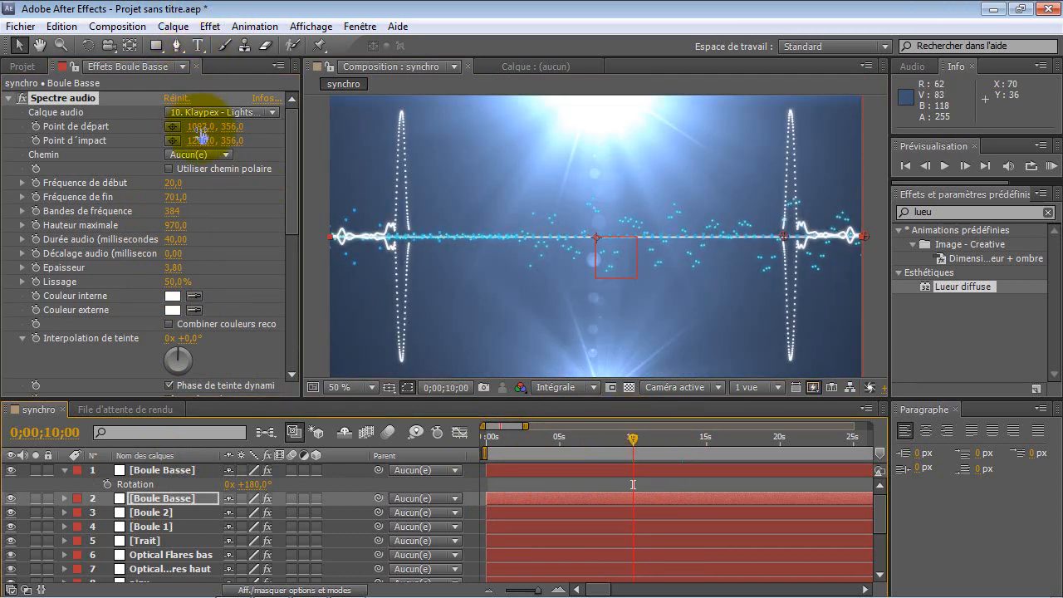
Add a text layer reading Klaypex above the central line, with a font size of 106 px.
left_click(196, 44)
left_click(532, 241)
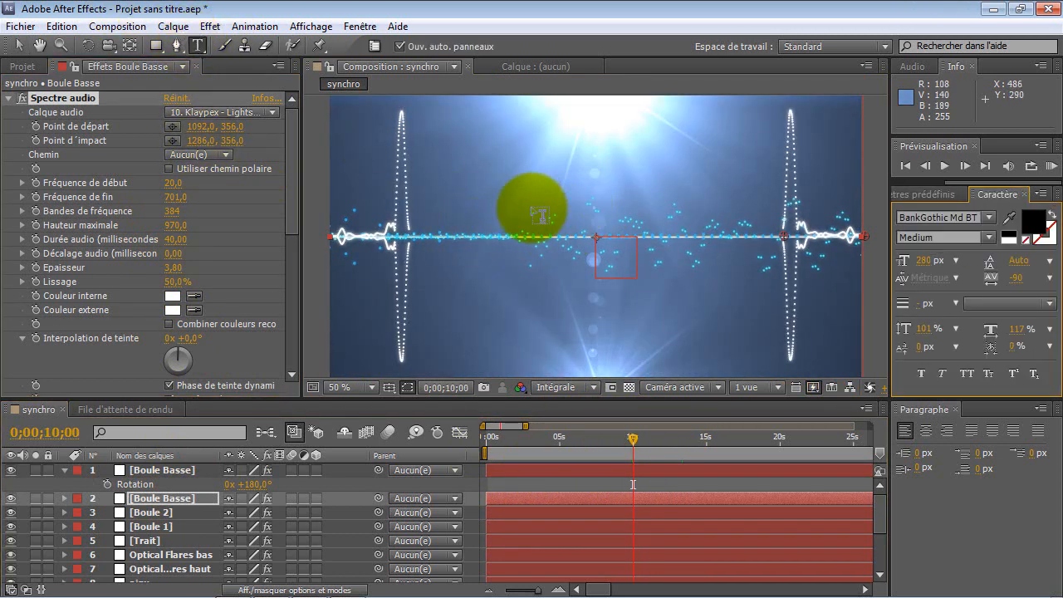
left_click_drag(927, 262, 783, 260)
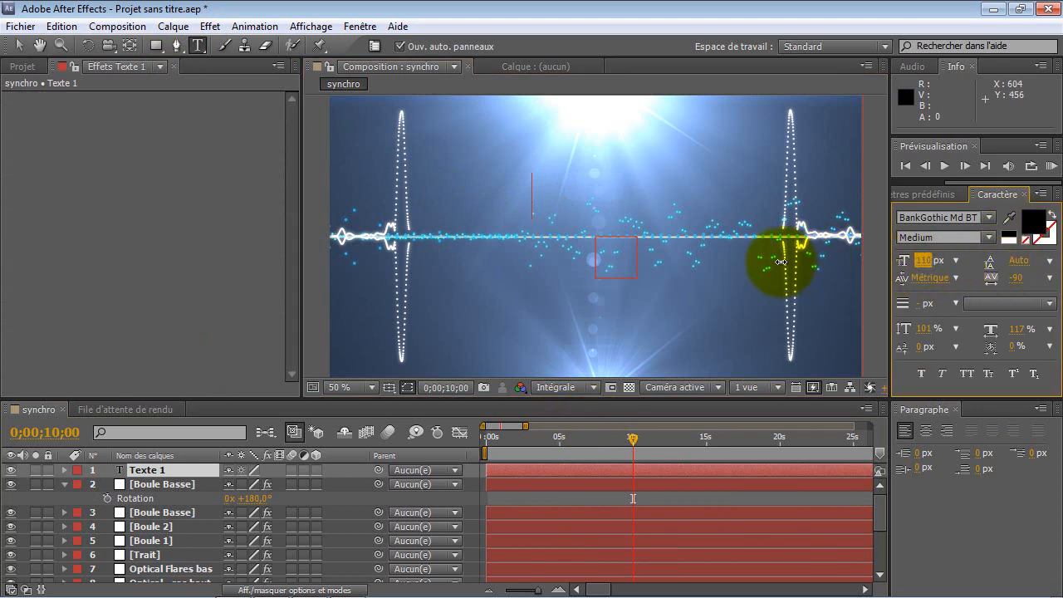
type("Klaypex")
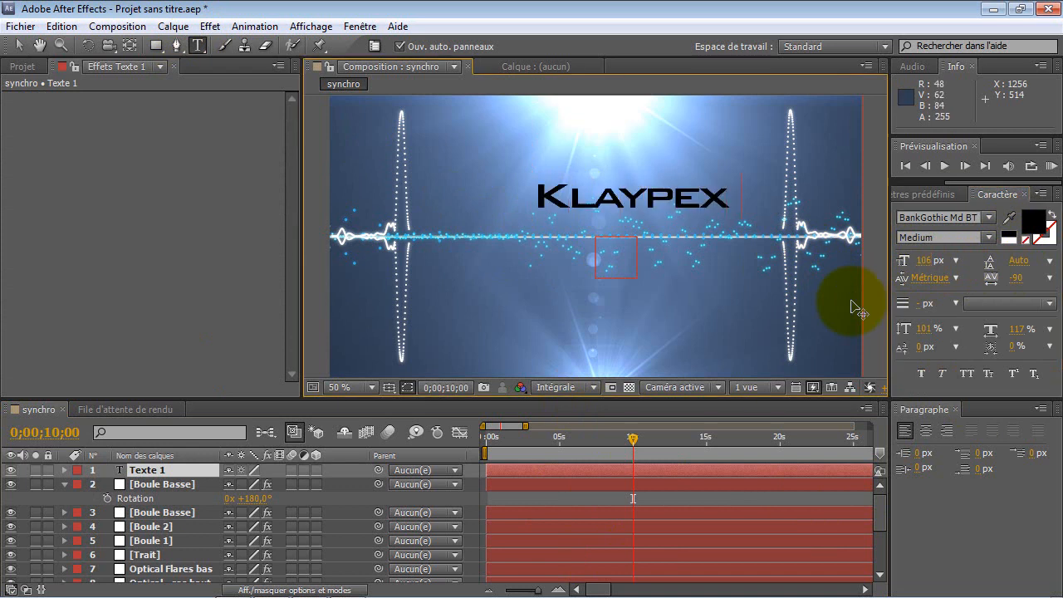
Extend the title to read Klaypex - Light, set its font size to 86 px and centre it above the line.
type(" - Ligh")
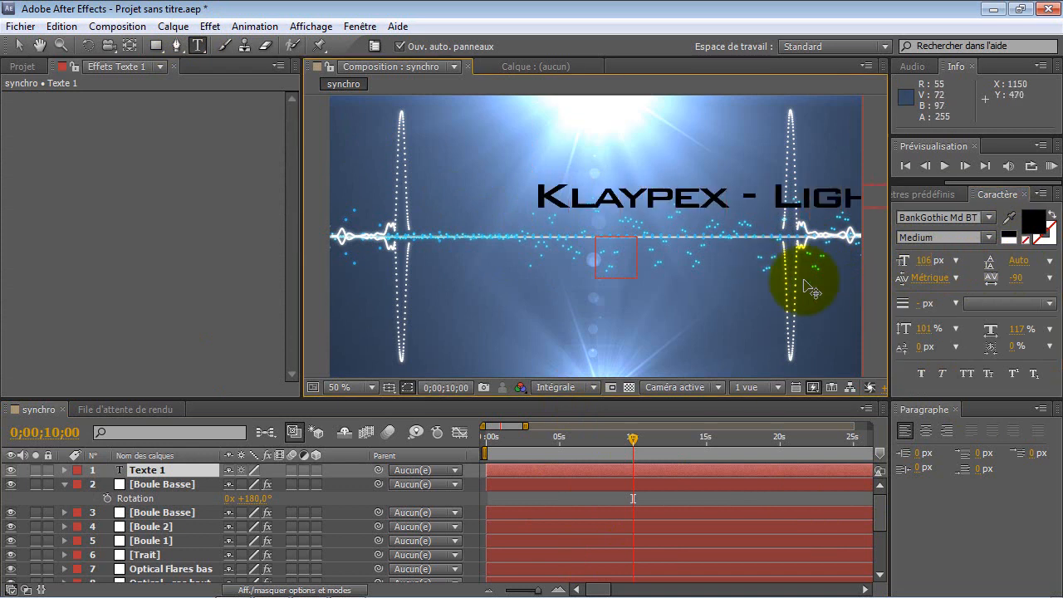
left_click(17, 48)
left_click_drag(663, 208, 550, 228)
left_click_drag(923, 260, 896, 264)
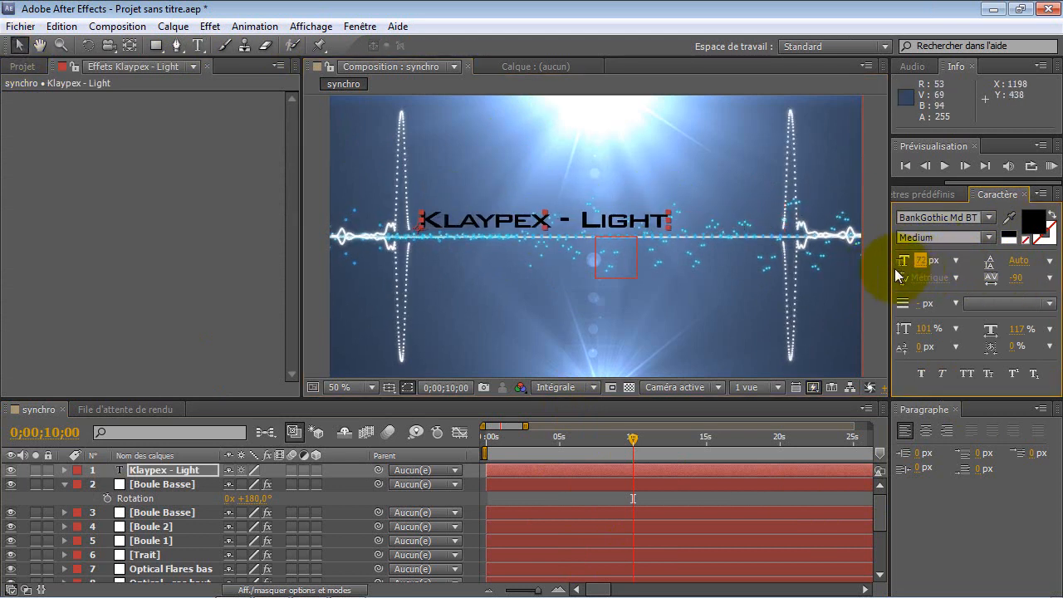
left_click_drag(600, 217, 671, 218)
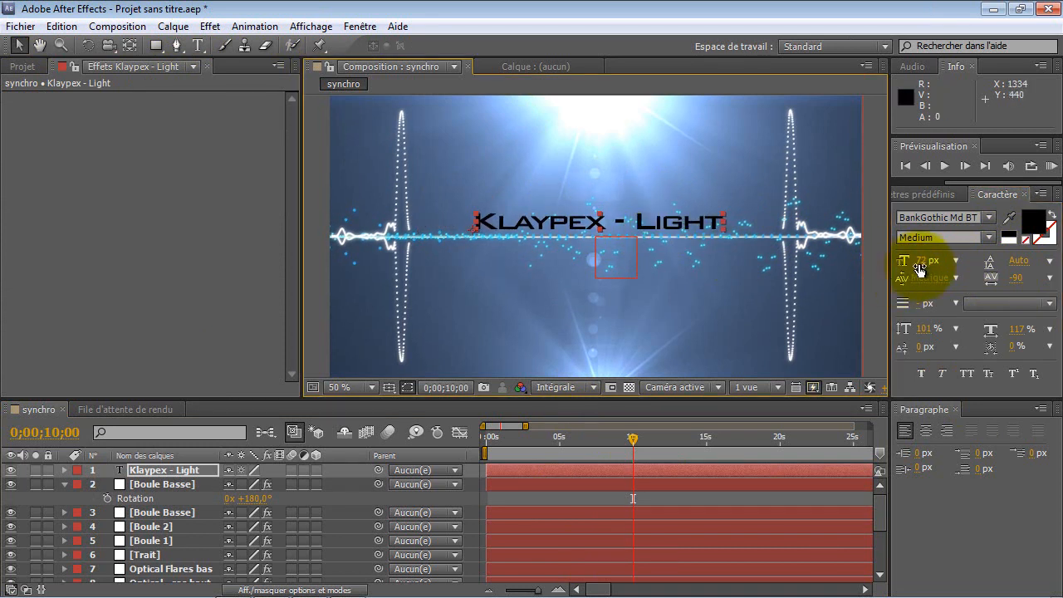
left_click_drag(920, 260, 924, 266)
left_click_drag(705, 194, 690, 197)
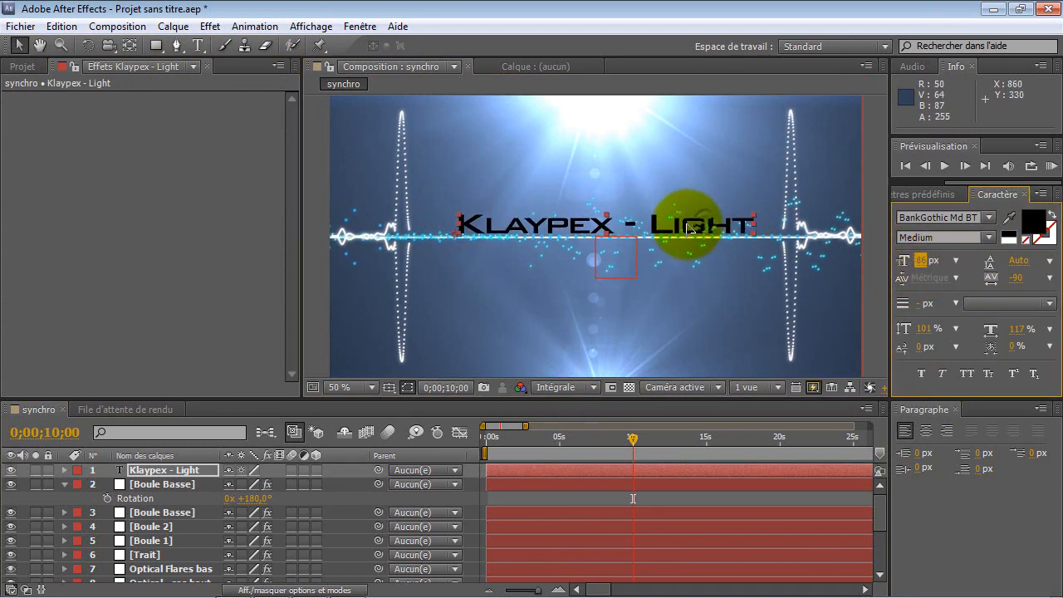
Fill the title text with white (FFFFFF) and nudge it slightly higher above the line.
left_click(1035, 225)
left_click_drag(490, 349, 250, 185)
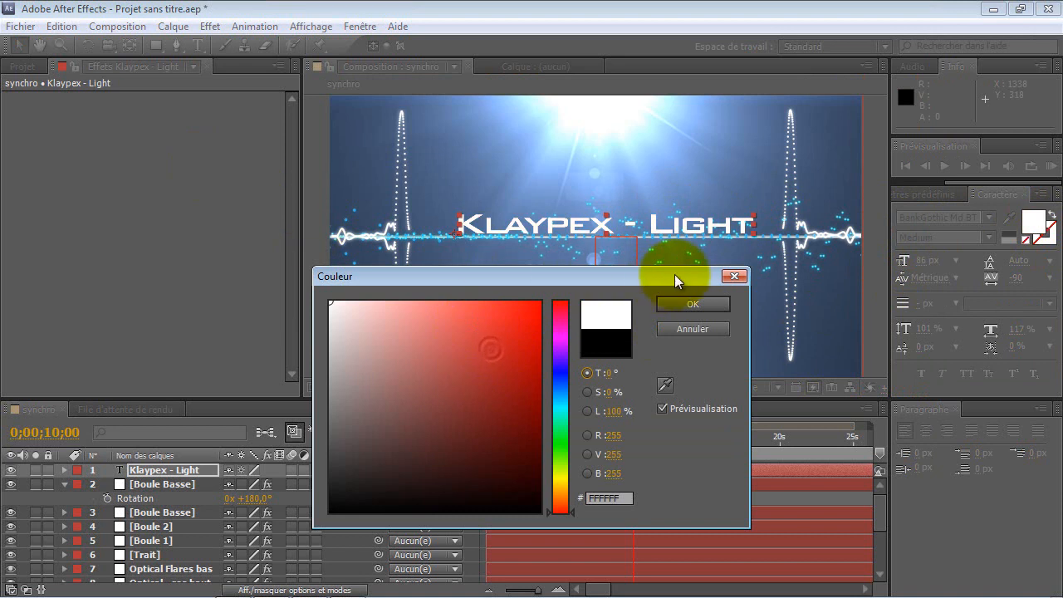
left_click(689, 306)
left_click_drag(643, 231, 638, 226)
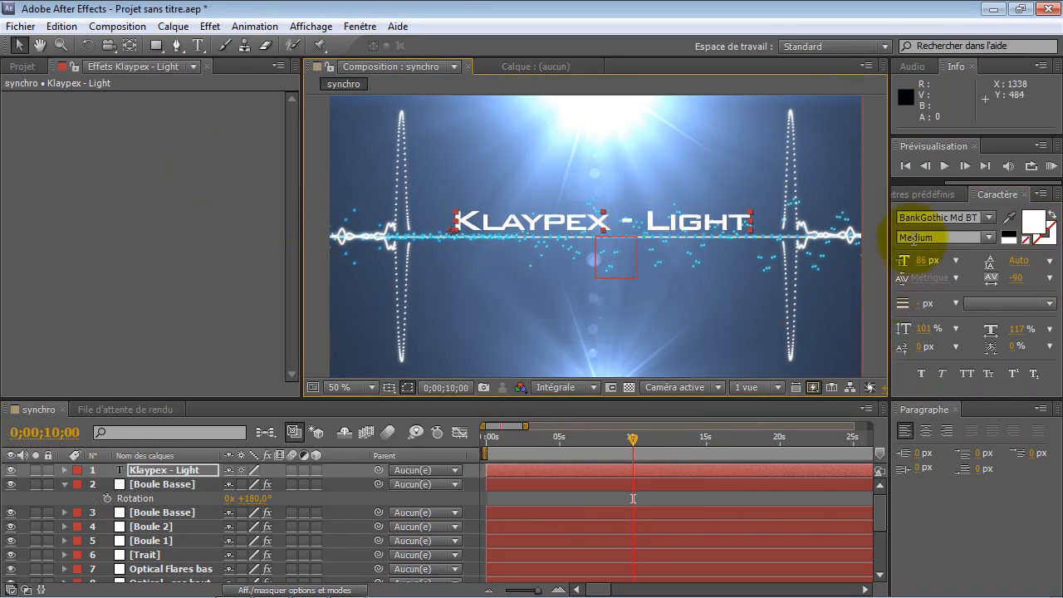
Apply the Biseau alpha effect to the title with a thickness of 1,70 and an intensity of 0,49.
left_click(929, 194)
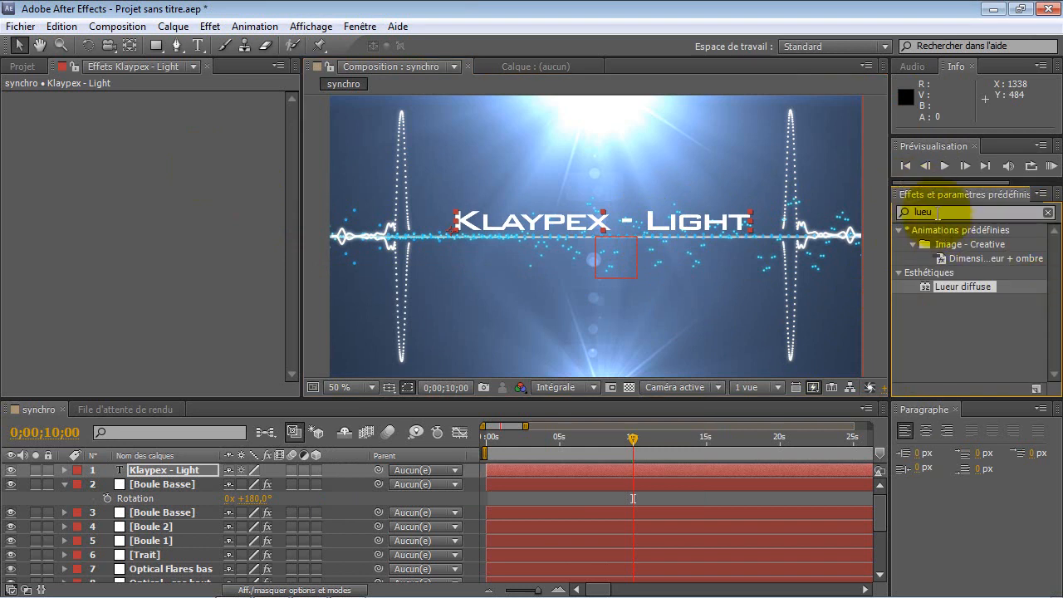
left_click(916, 213)
type("bisea")
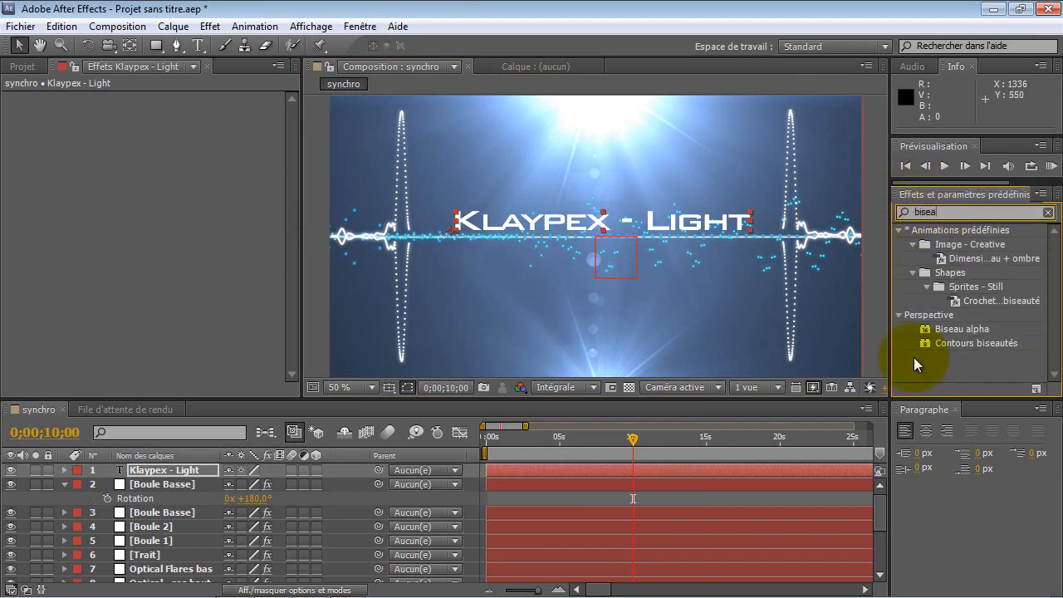
double_click(953, 329)
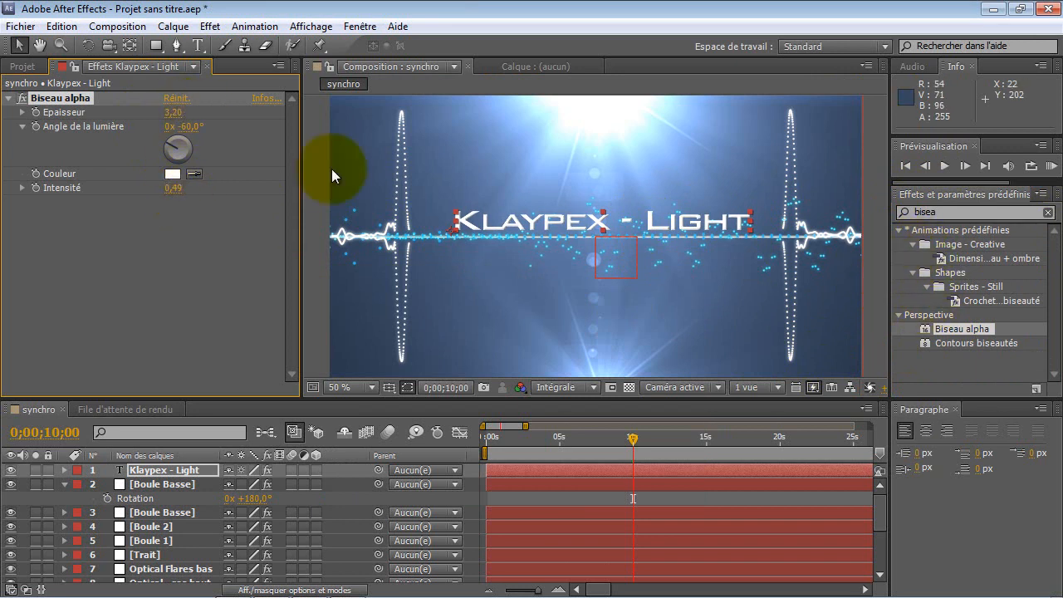
left_click_drag(171, 114, 169, 114)
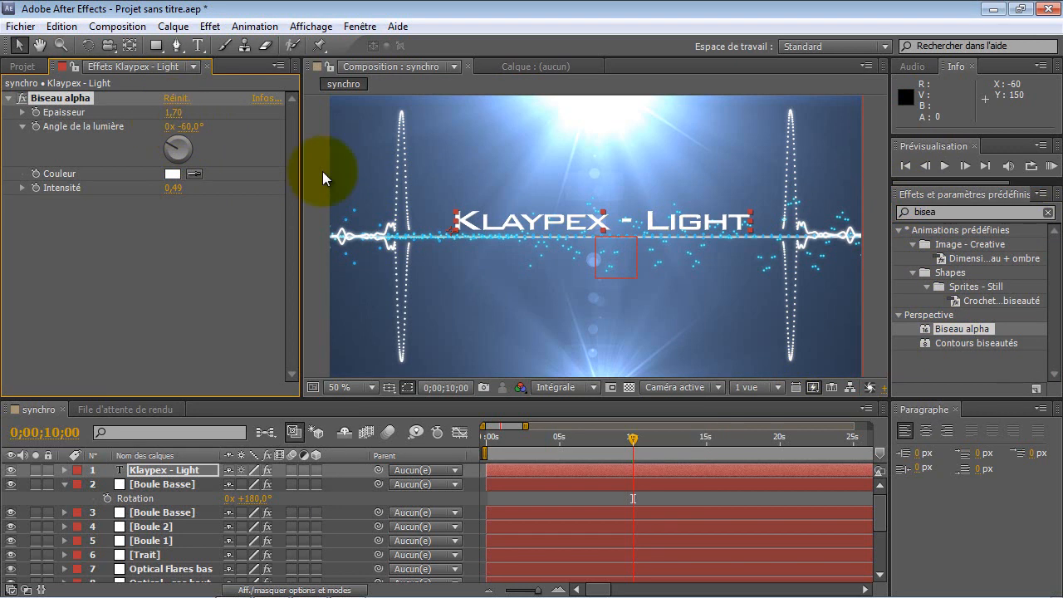
left_click_drag(651, 226, 648, 222)
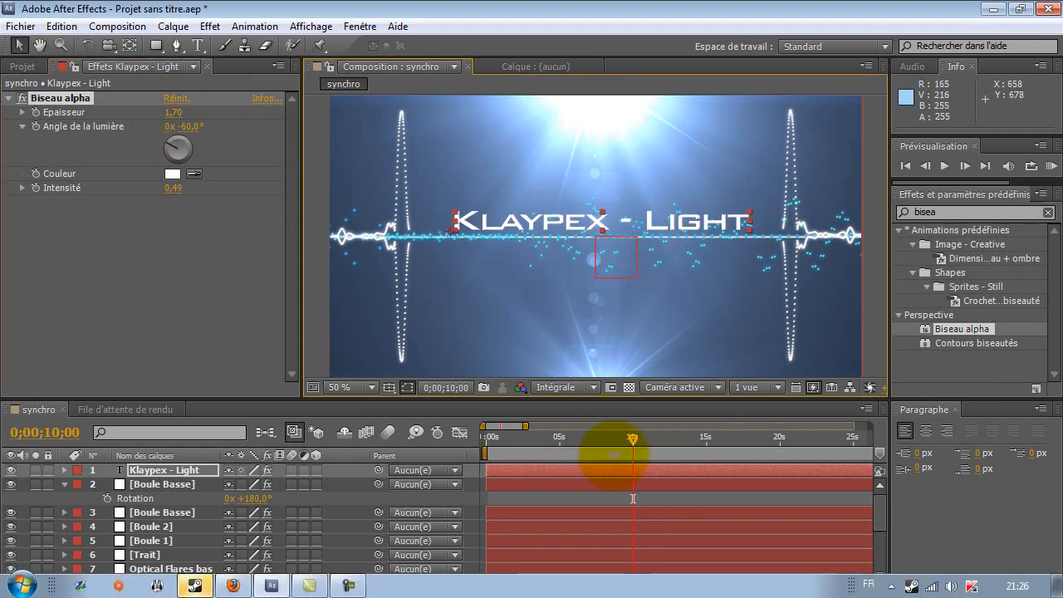
Apply the Video Copilot Twitch effect to the Klaypex - Light title layer.
double_click(944, 213)
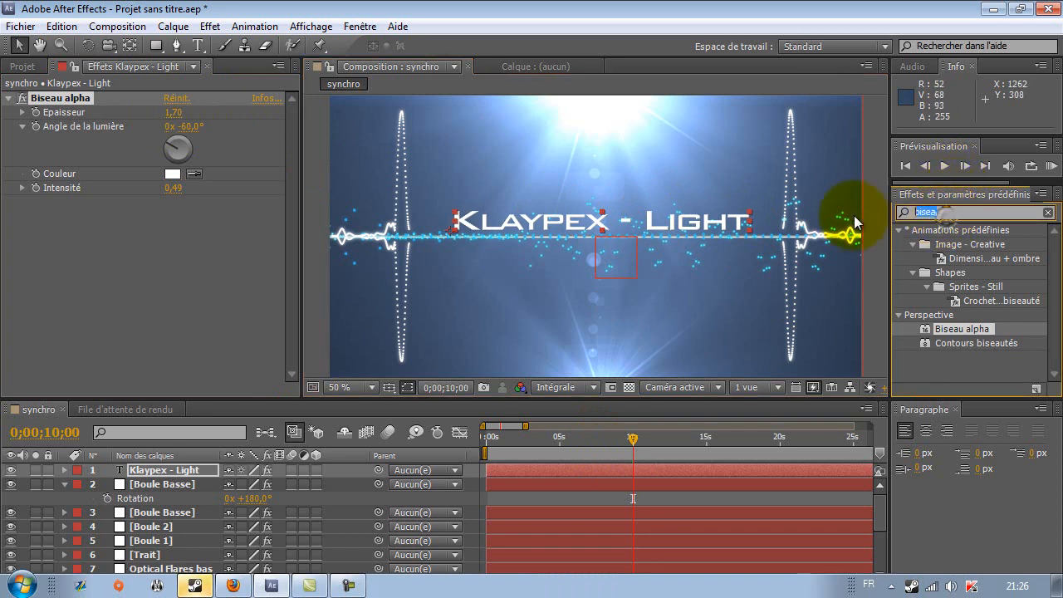
type("twit")
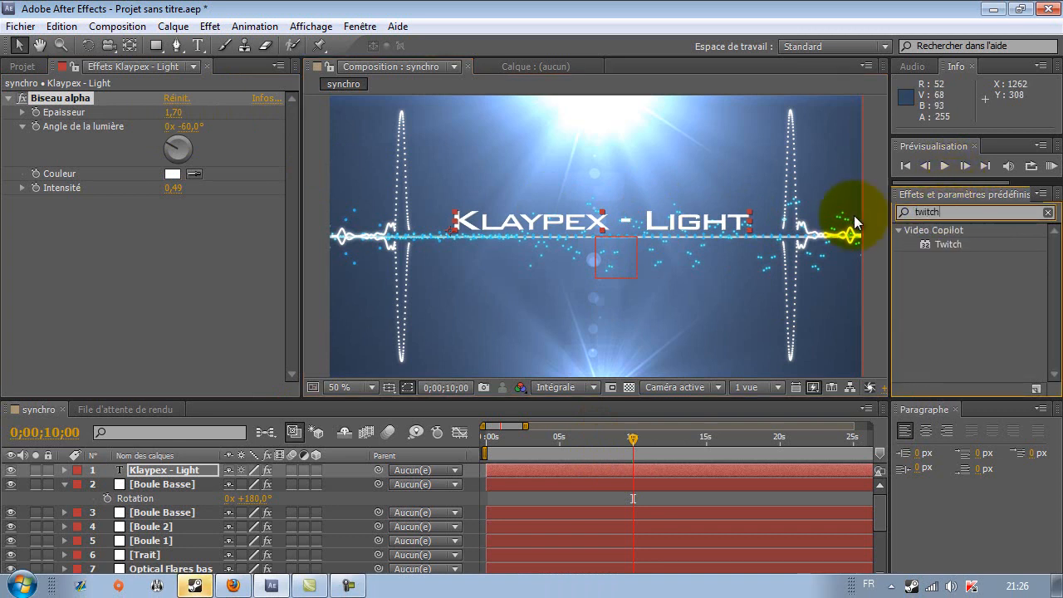
type("ch")
double_click(949, 246)
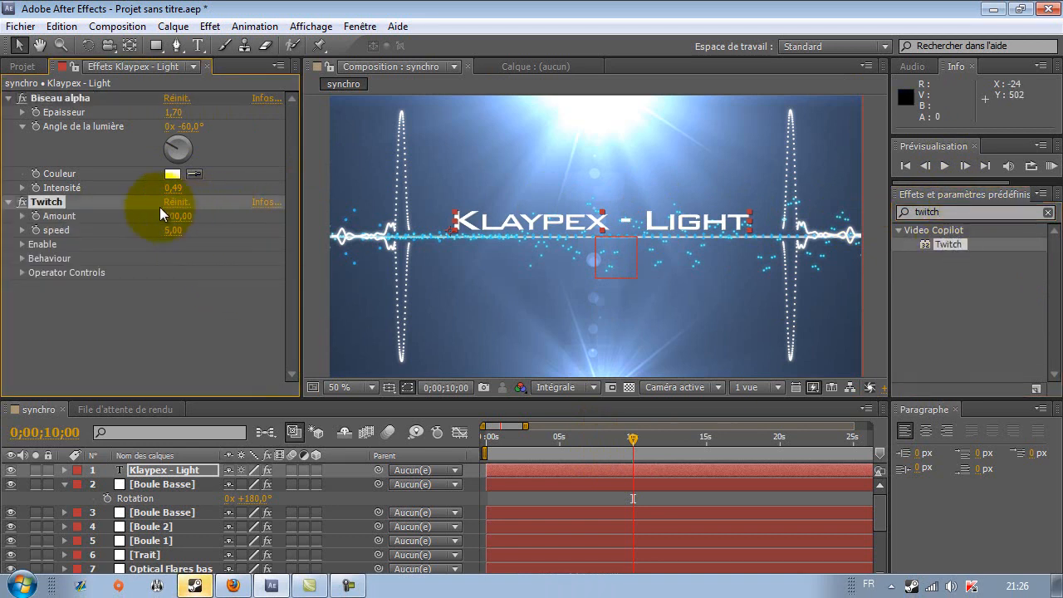
Enable Blur, Light and Scale in the title's Twitch effect and check the result at 0;00;05;43.
left_click(21, 245)
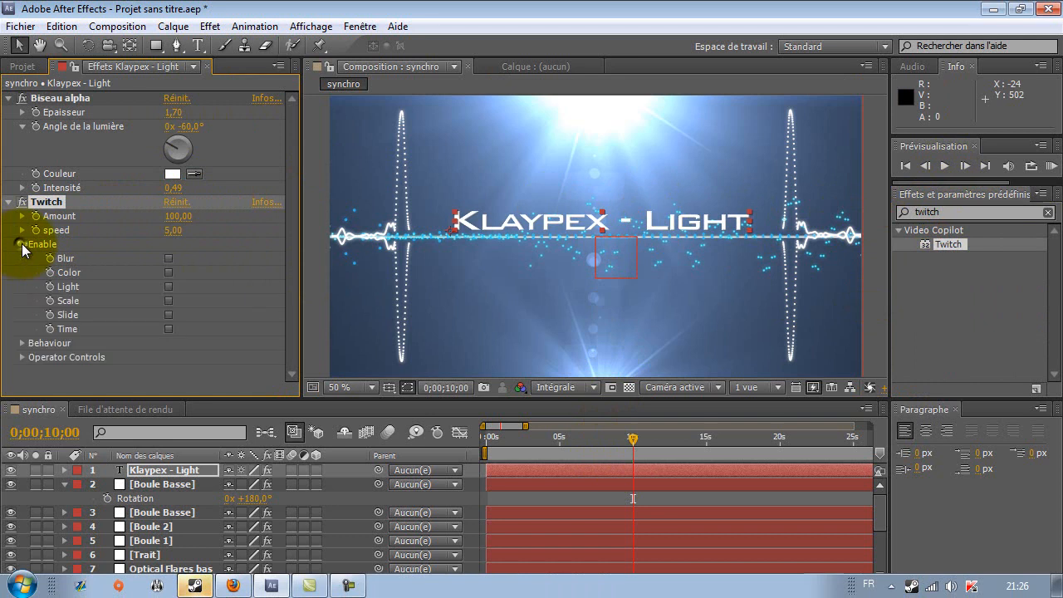
left_click(169, 258)
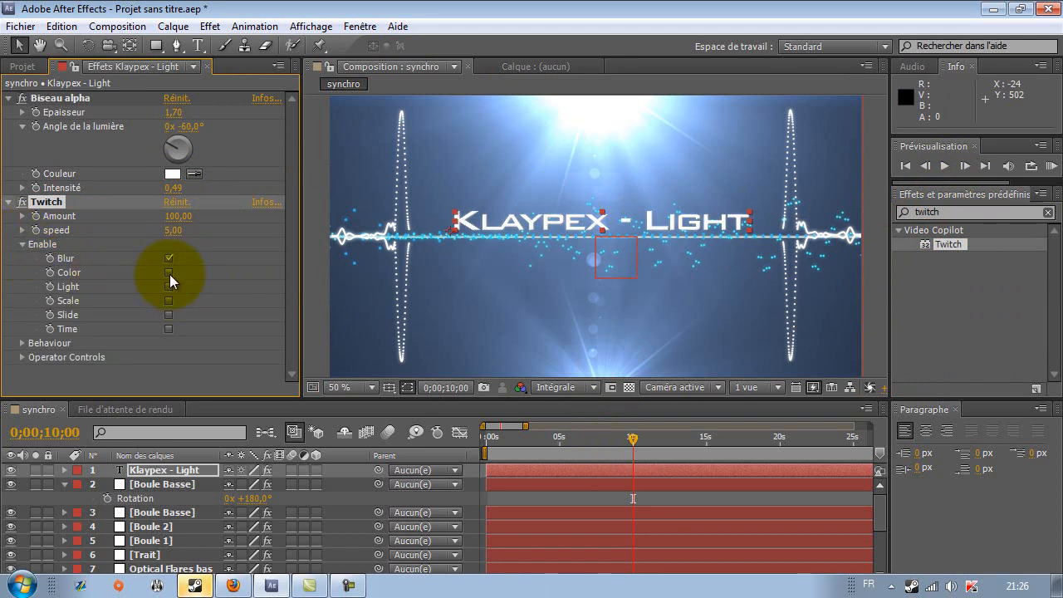
left_click(169, 286)
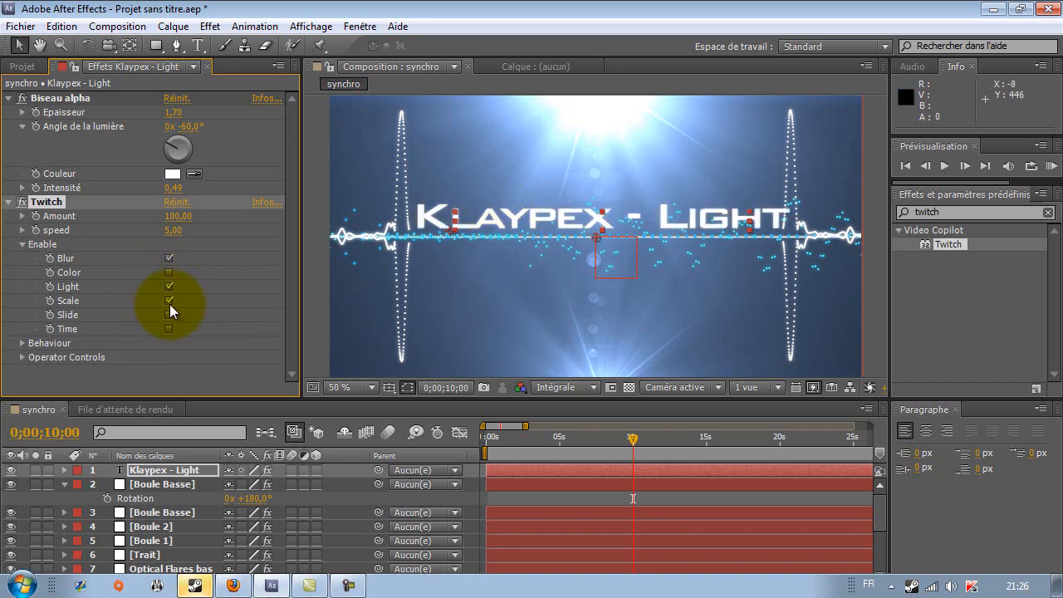
left_click(169, 300)
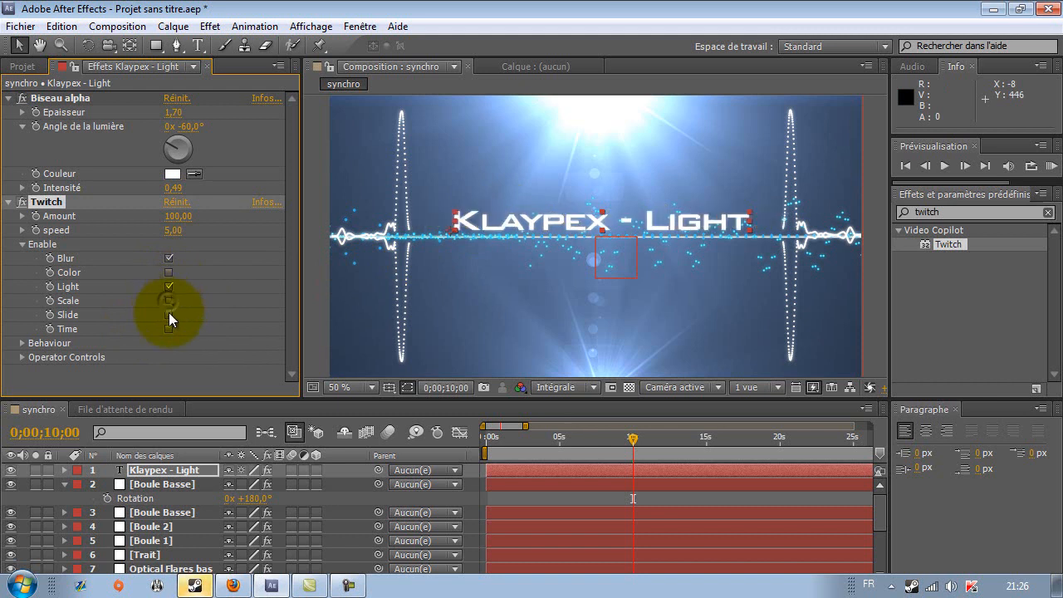
left_click(169, 300)
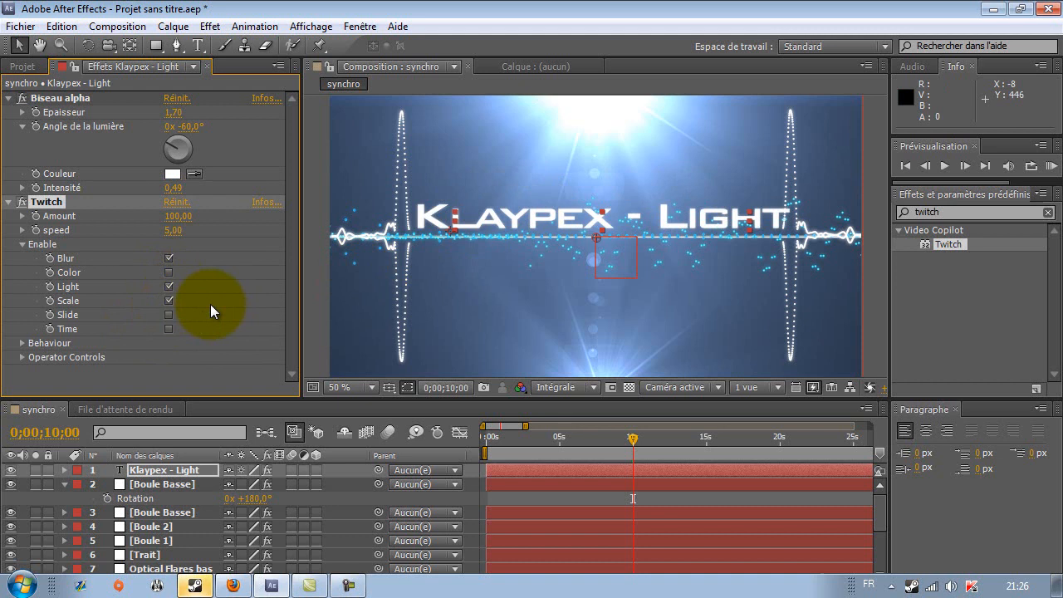
left_click_drag(629, 441, 566, 447)
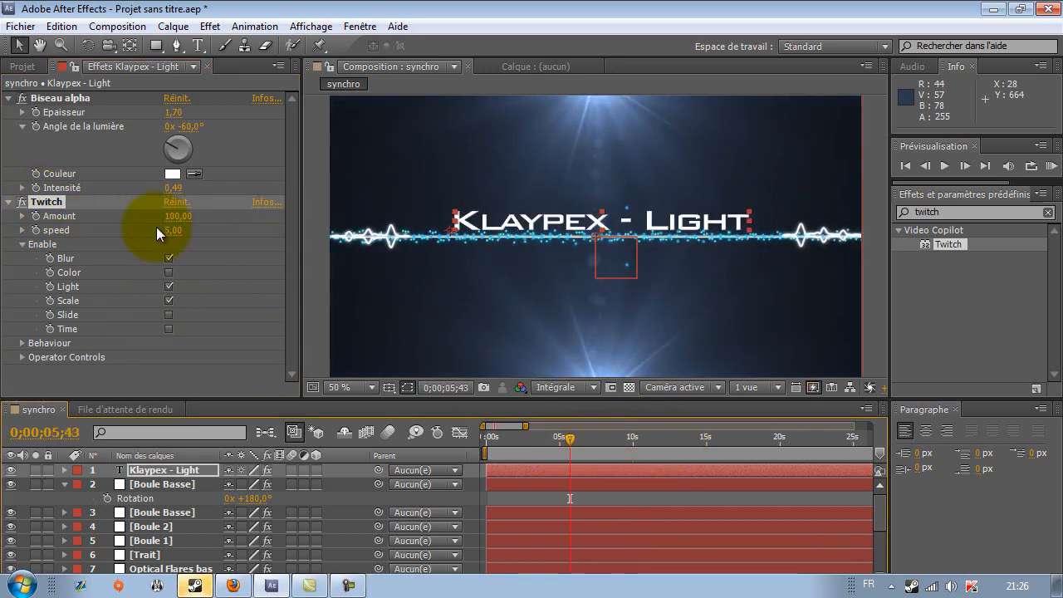
Add an expression to the speed property of the title layer's Twitch effect.
scroll(588, 497, "down", 3)
scroll(588, 497, "up", 3)
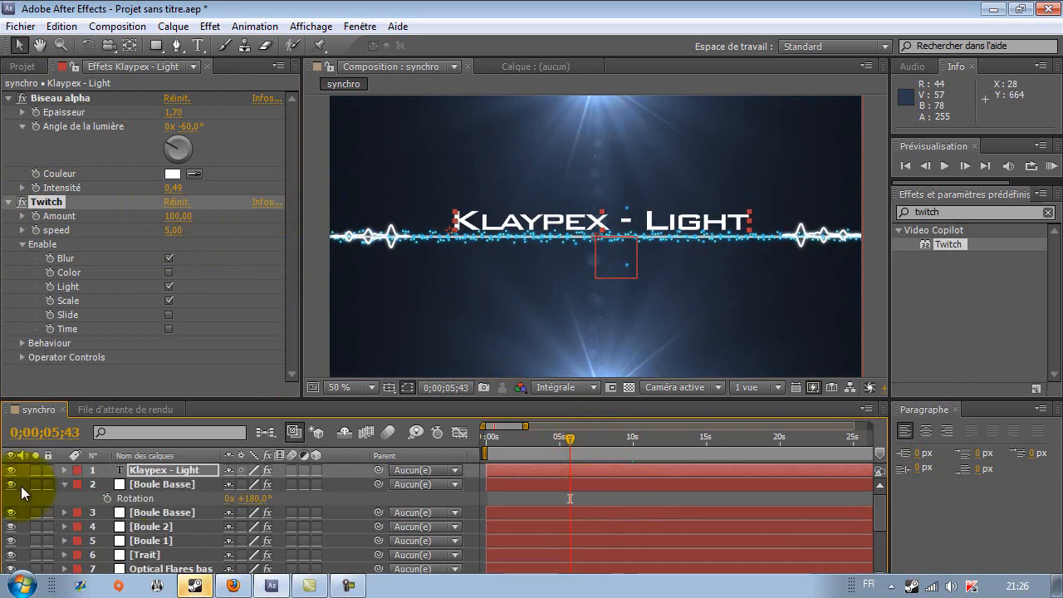
left_click(63, 484)
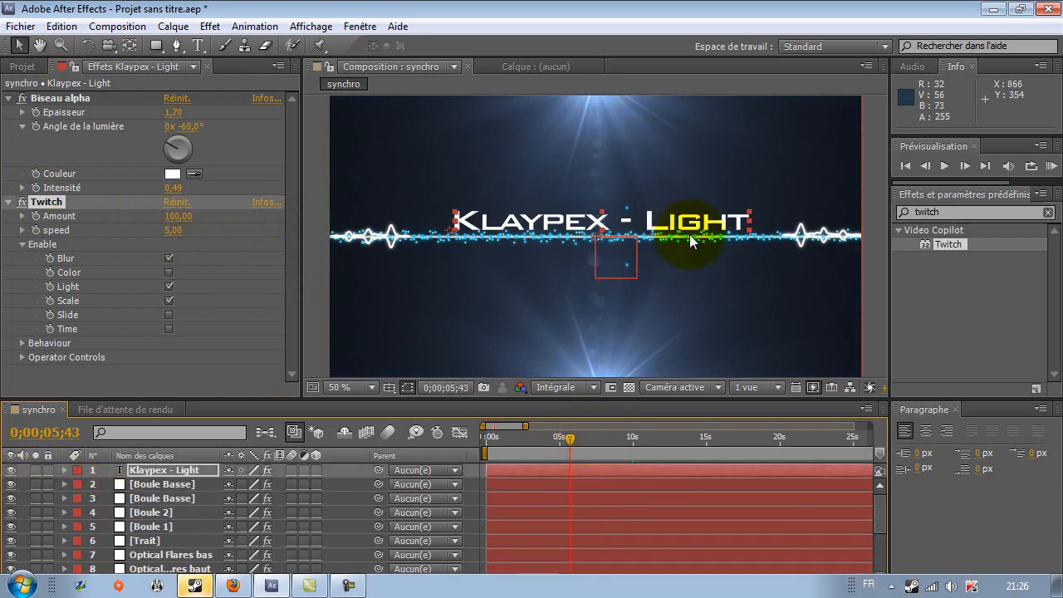
left_click(567, 479)
left_click(571, 468)
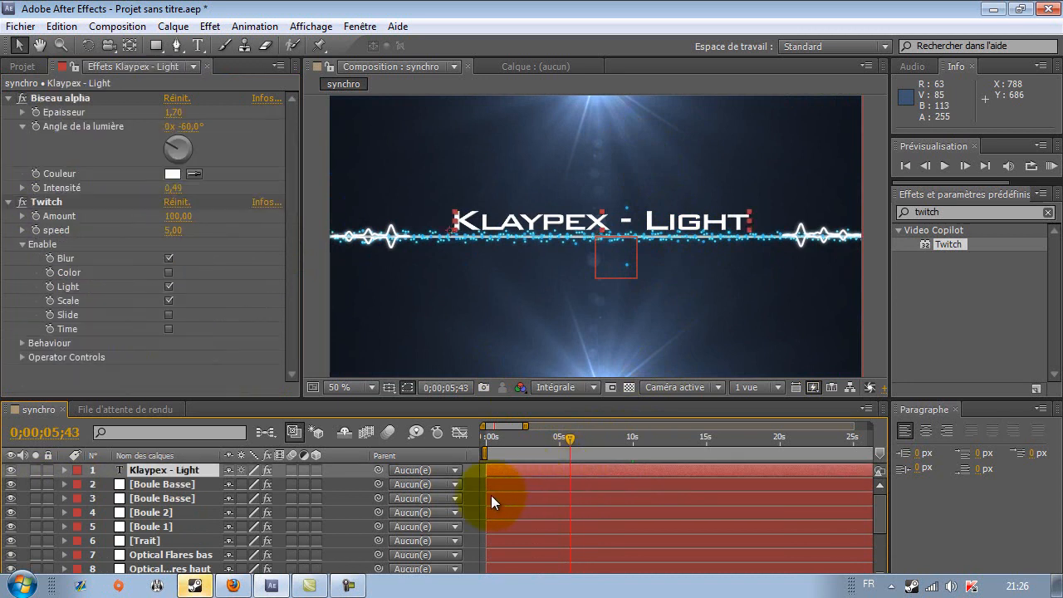
key("e")
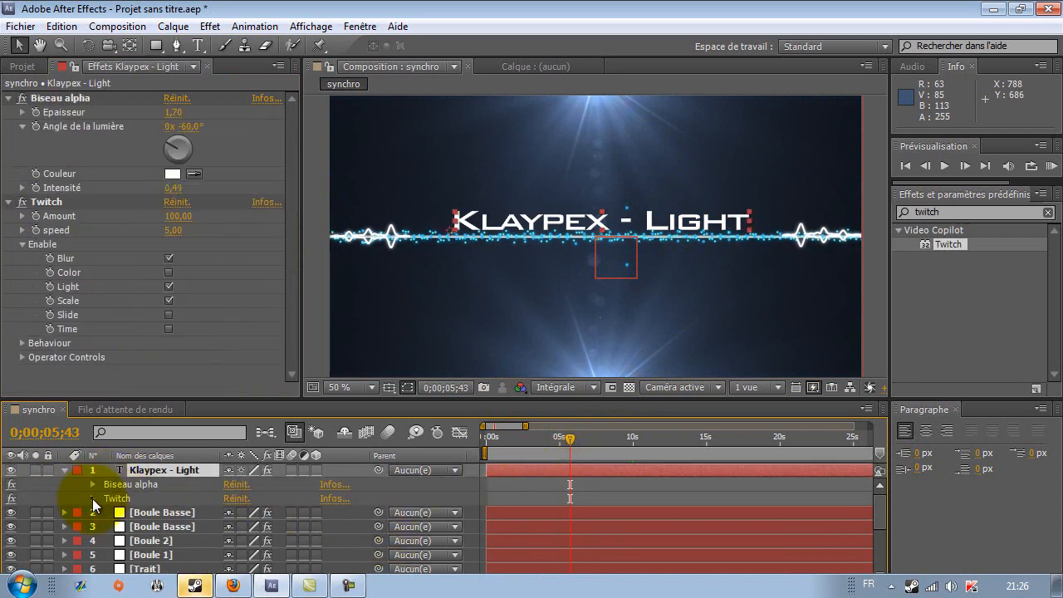
left_click(92, 498)
scroll(108, 513, "down", 1)
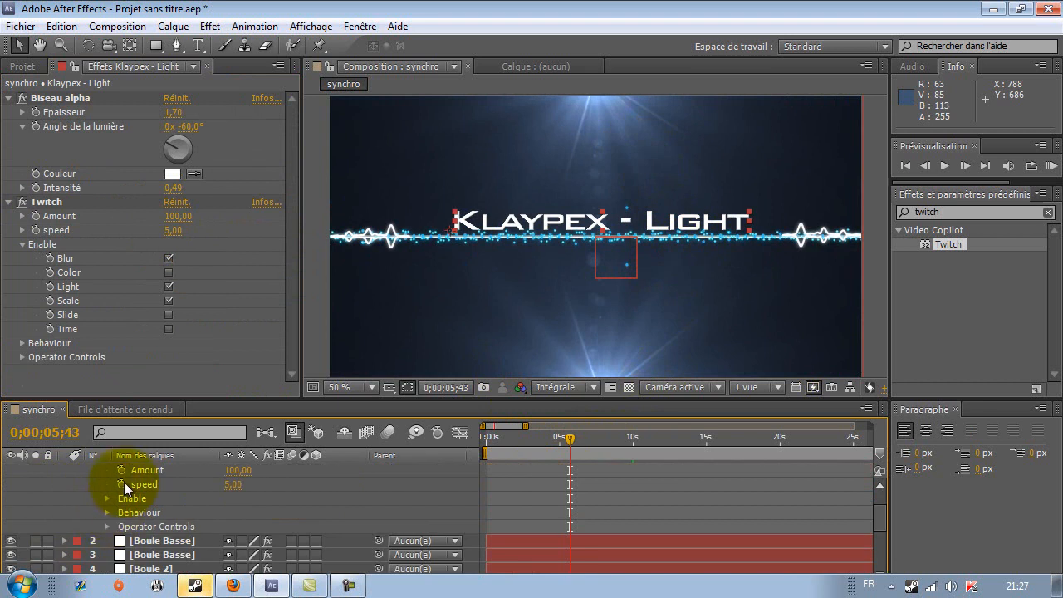
left_click(122, 484, "alt")
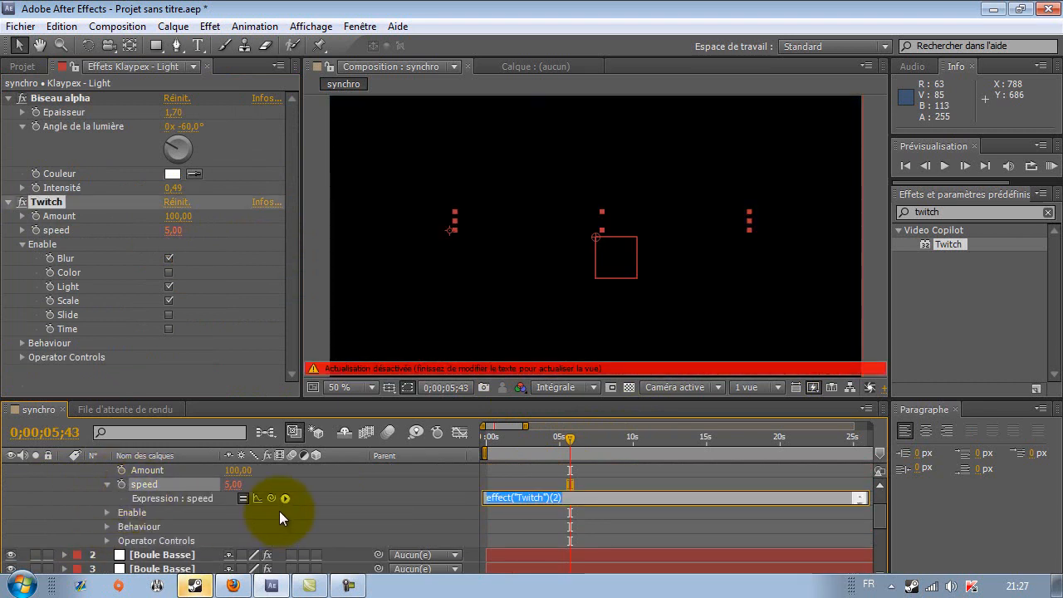
left_click(519, 523)
scroll(519, 529, "up", 1)
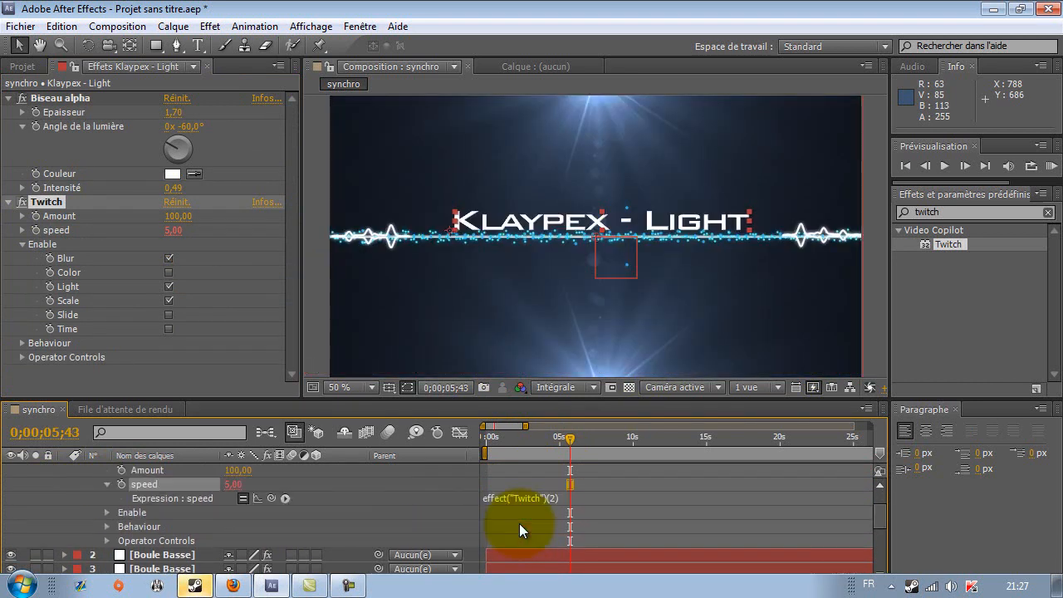
Reveal the Curseur property of the Les deux couches effect on the basse layer.
scroll(201, 540, "down", 3)
scroll(200, 533, "down", 2)
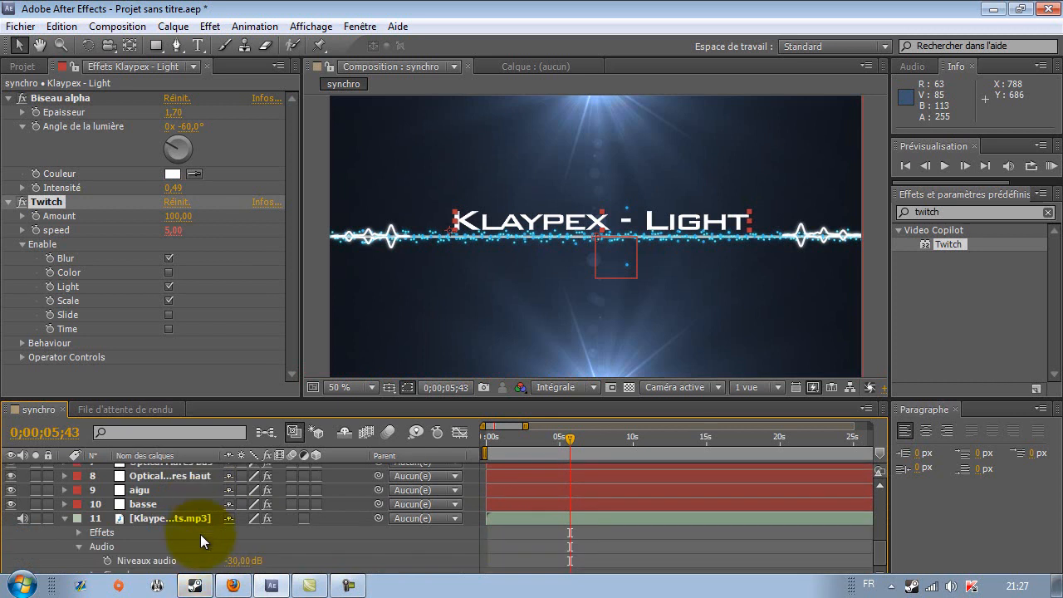
left_click(163, 507)
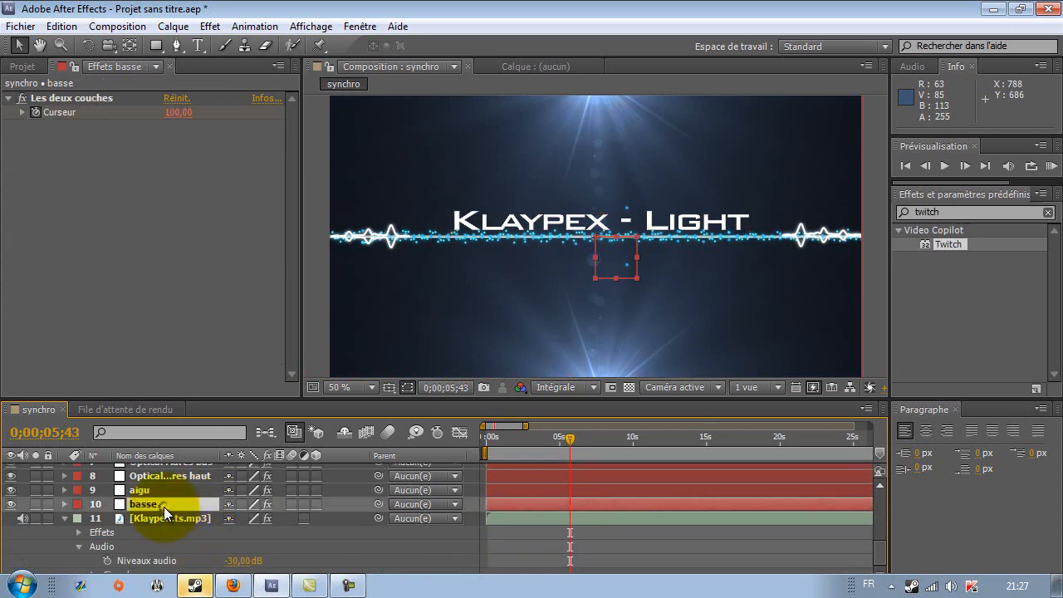
scroll(165, 502, "up", 2)
scroll(165, 512, "up", 2)
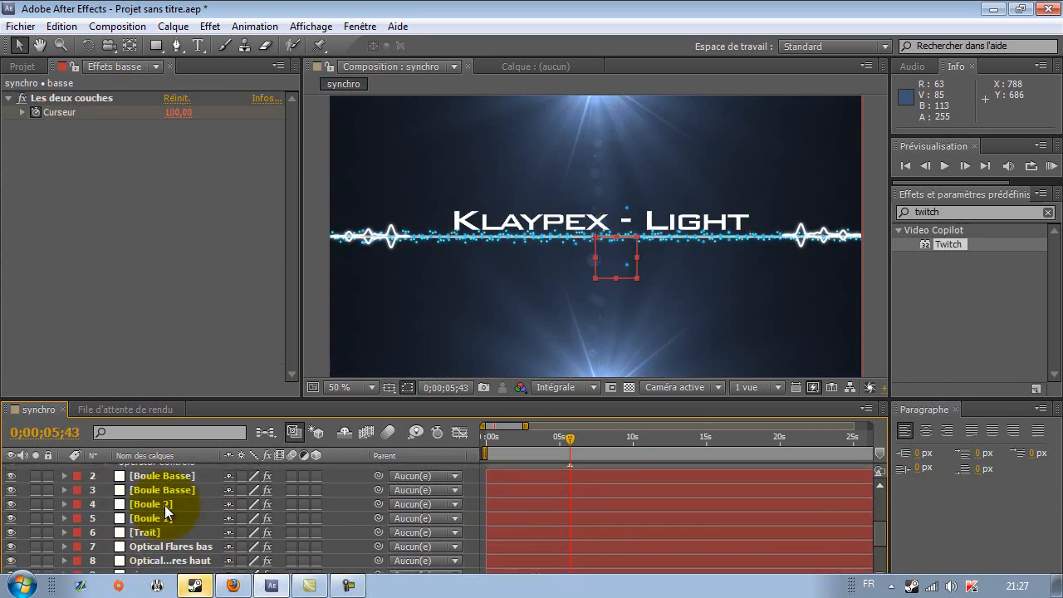
scroll(157, 503, "up", 2)
scroll(165, 500, "down", 5)
key("e")
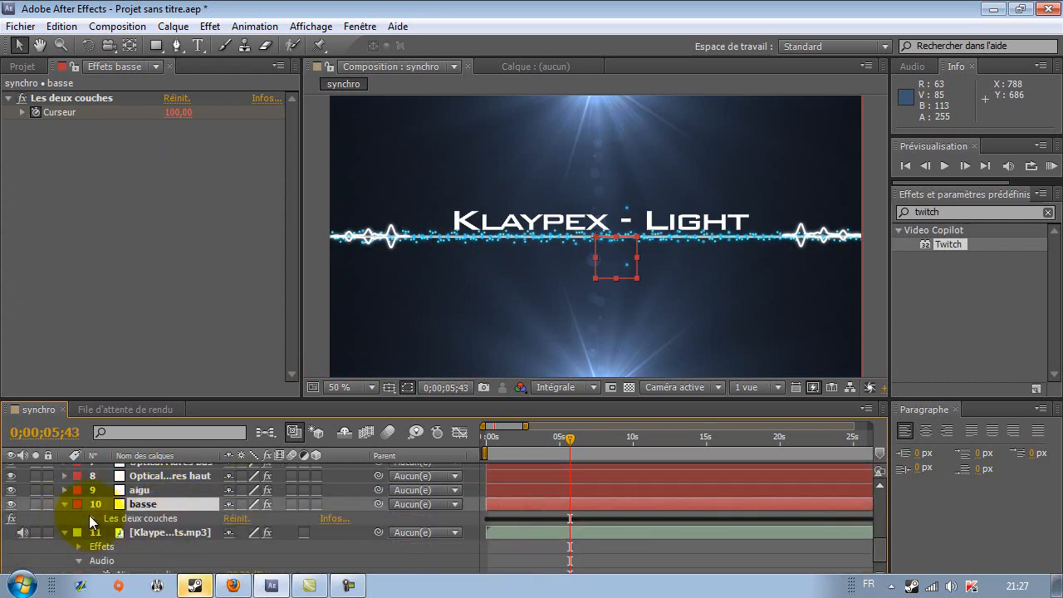
left_click(93, 518)
left_click(107, 531)
Link the Twitch speed expression to the basse layer's Les deux couches Curseur and check the title at 0;00;09;13.
scroll(198, 528, "up", 5)
scroll(195, 531, "down", 1)
left_click_drag(269, 499, 191, 544)
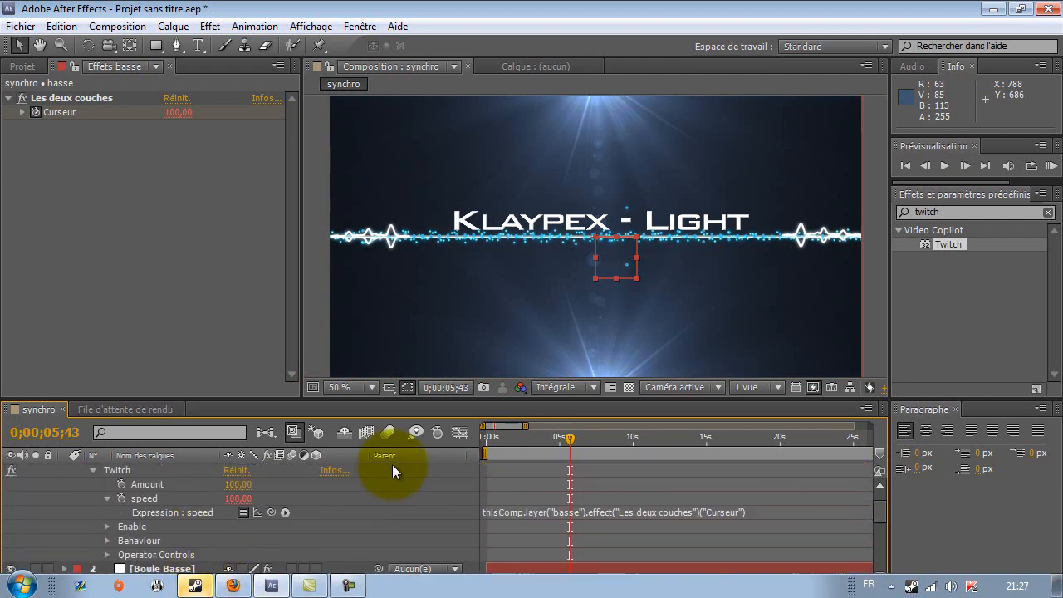
left_click(599, 493)
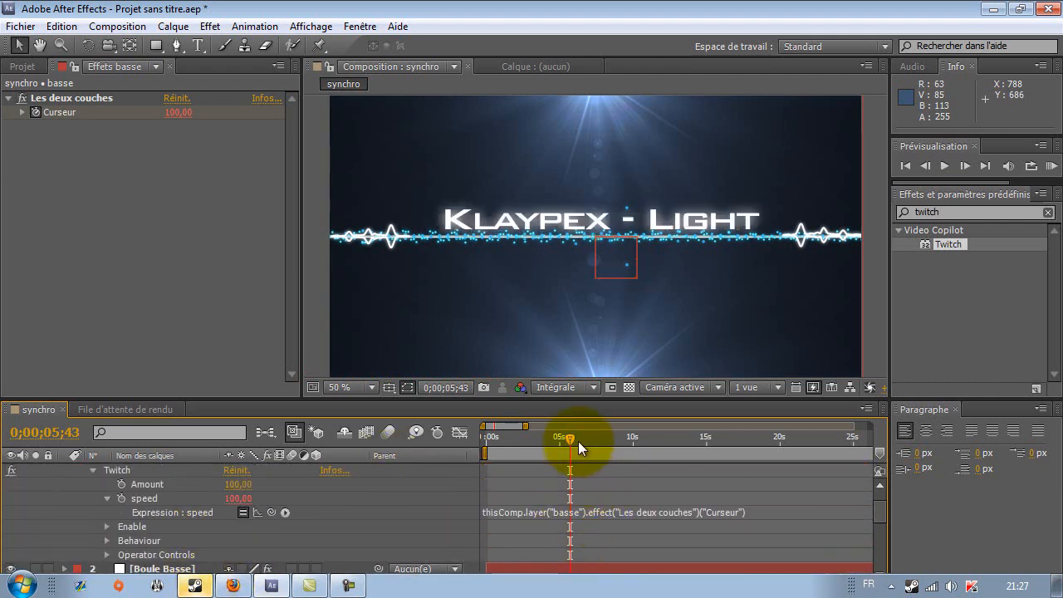
left_click_drag(568, 440, 620, 513)
Collapse the basse layer's properties and duplicate the layer.
scroll(621, 512, "down", 5)
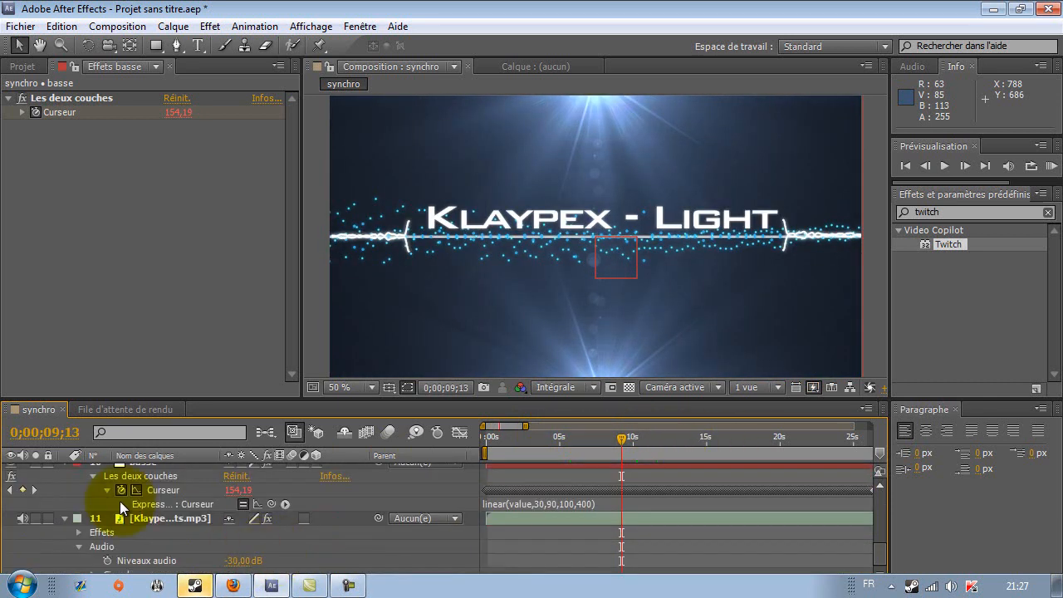
scroll(122, 501, "up", 3)
scroll(89, 542, "down", 2)
left_click(85, 508)
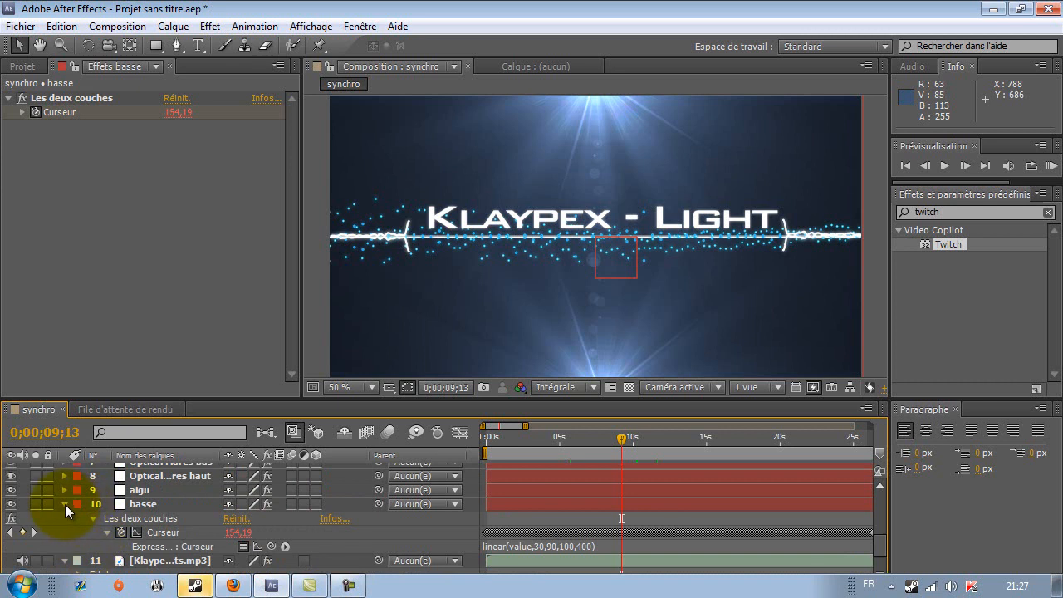
left_click(65, 504)
left_click(65, 518)
left_click(143, 504)
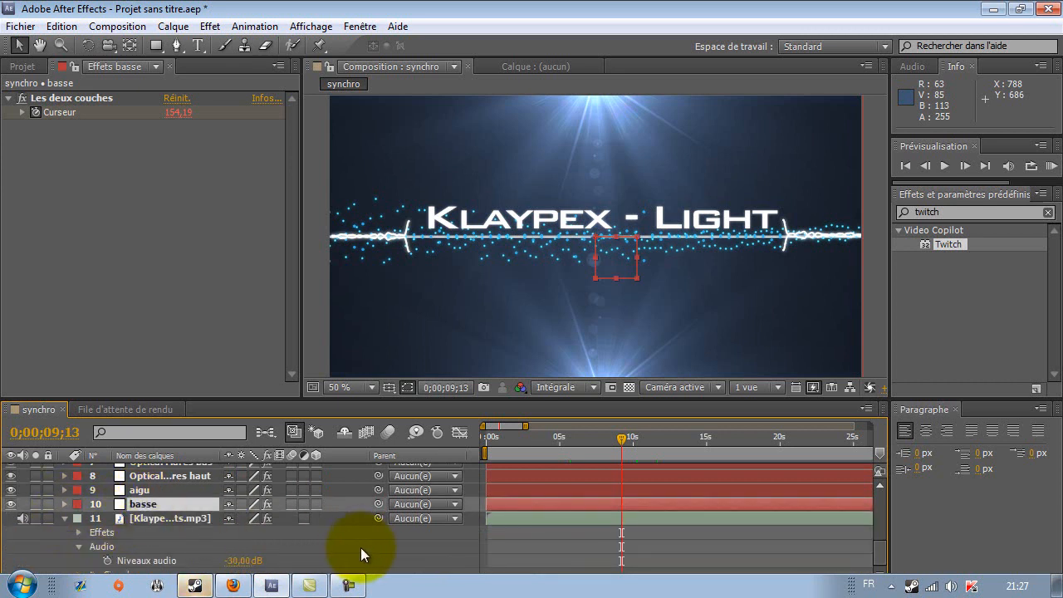
key("ctrl+d")
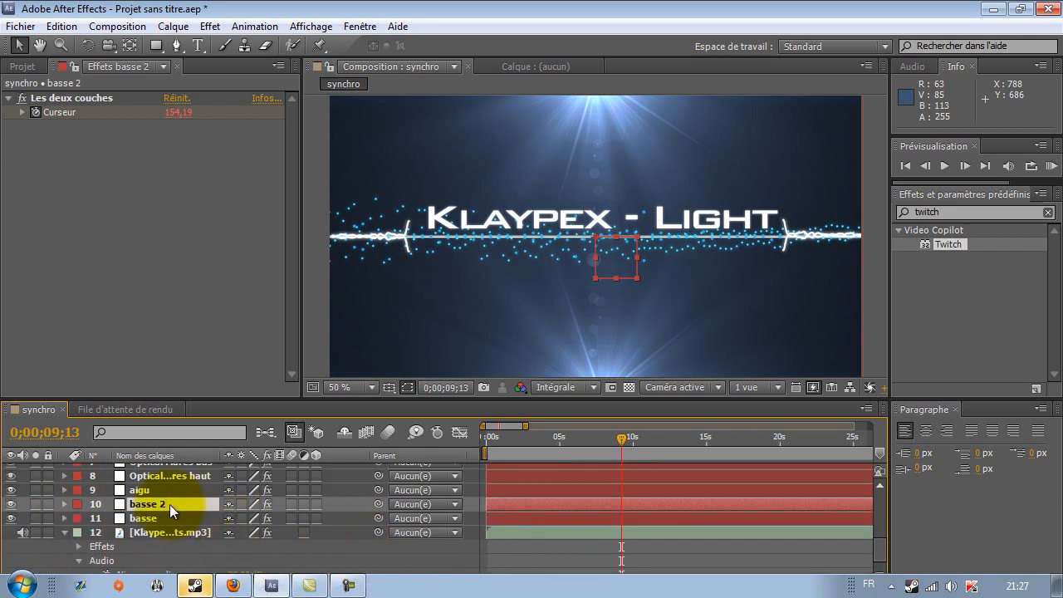
Set the Curseur expression of the basse 2 layer's Les deux couches effect to linear(value,20,90,0,400) and check the title along the timeline.
key("e")
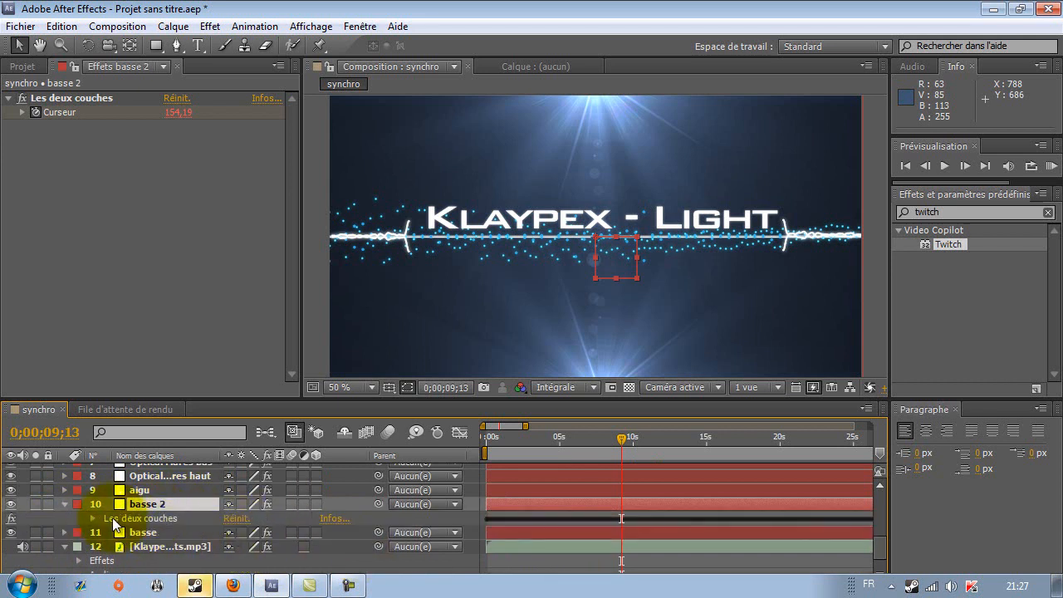
left_click(94, 518)
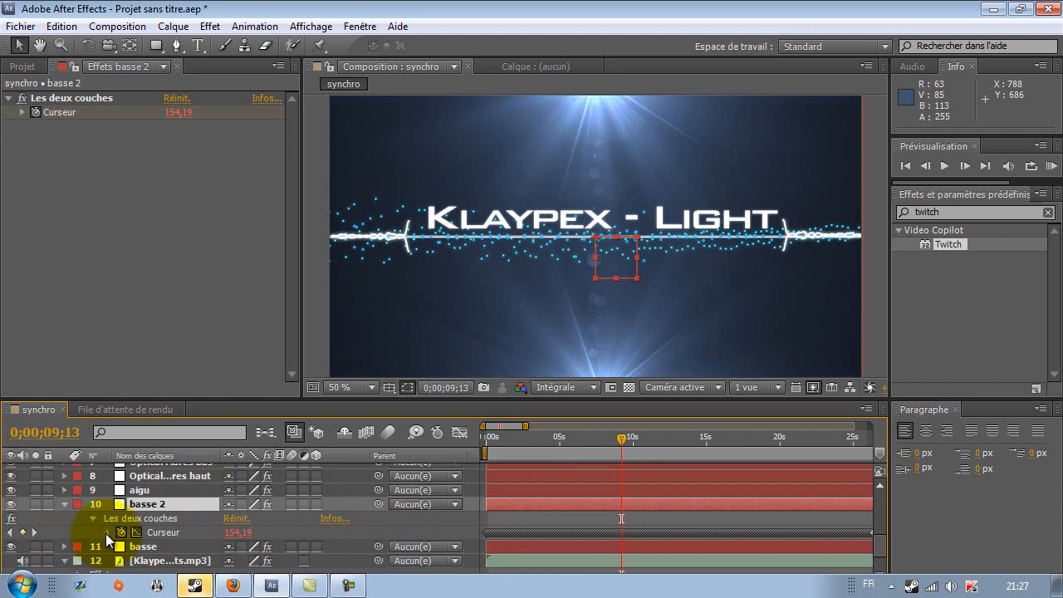
left_click(105, 533)
left_click(542, 546)
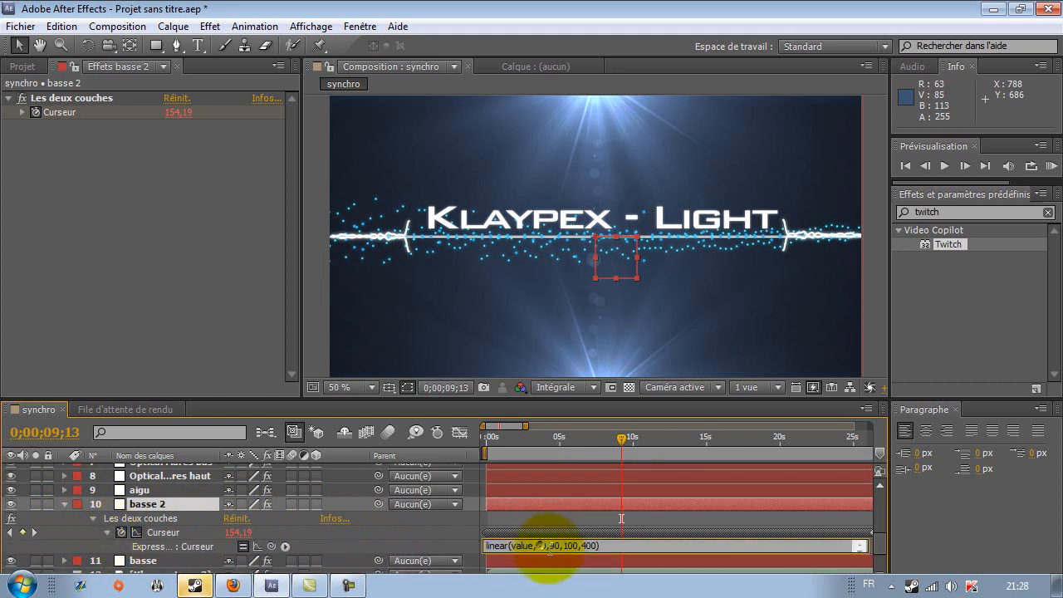
type("3")
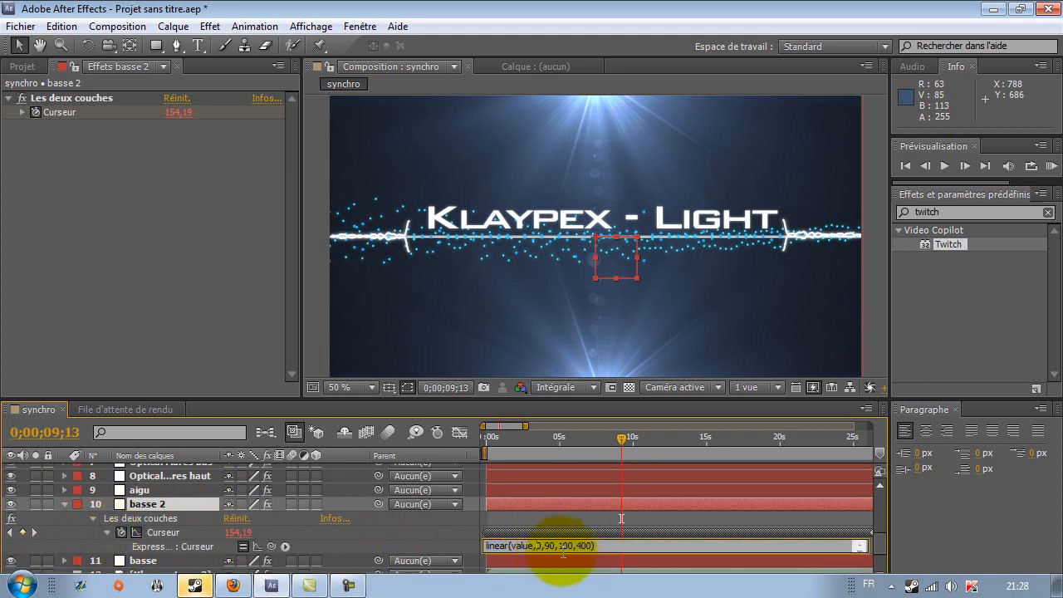
type("0")
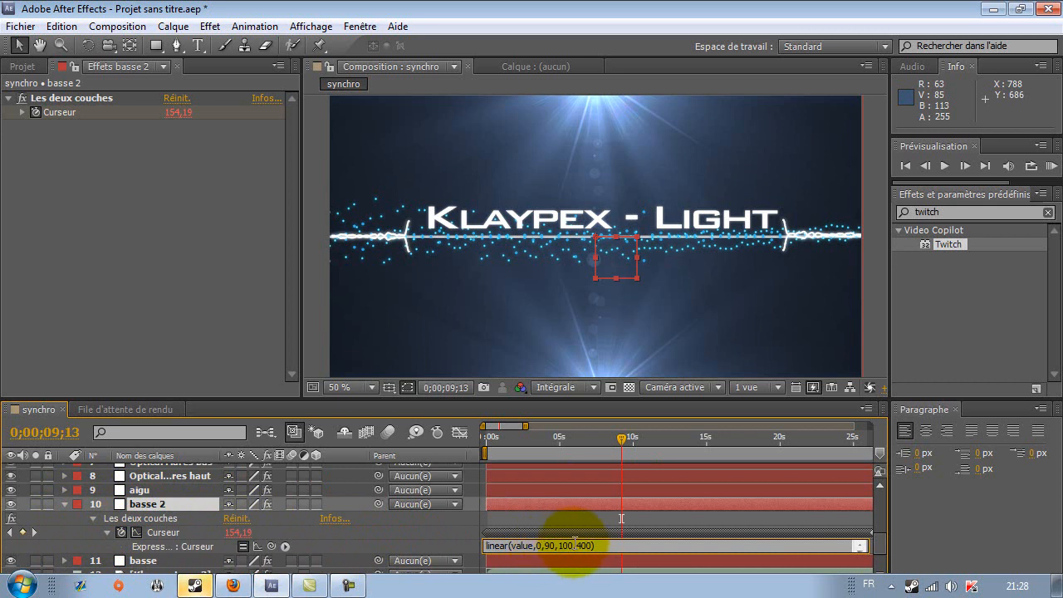
left_click(571, 546)
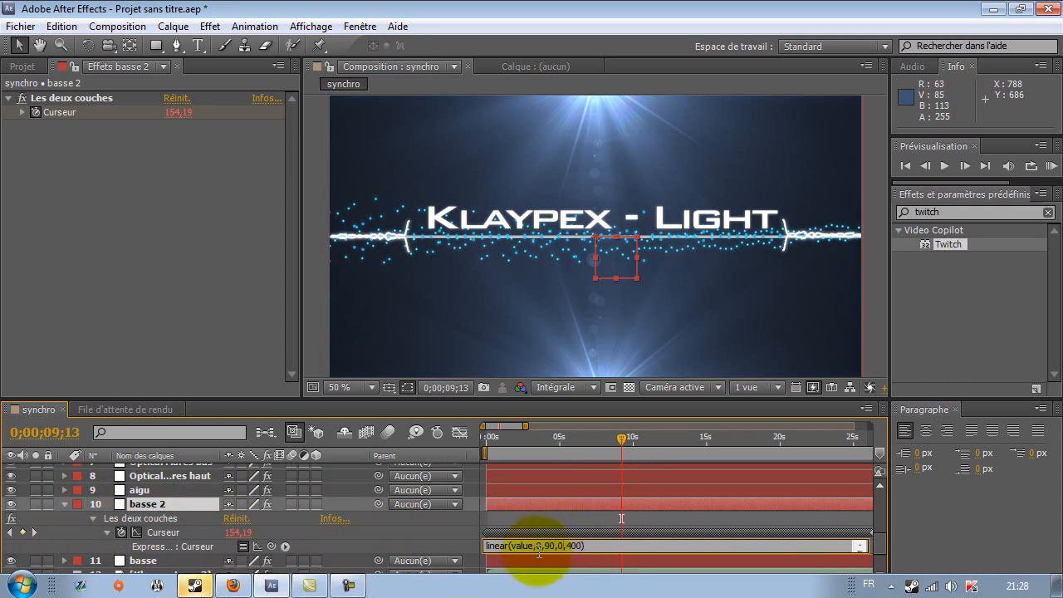
key("BackSpace")
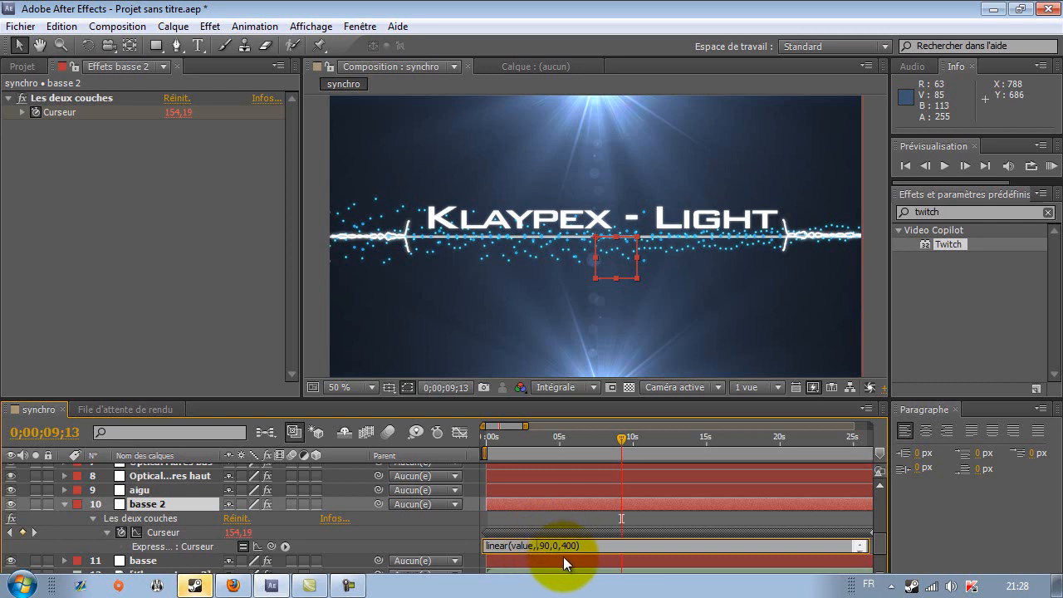
type("20")
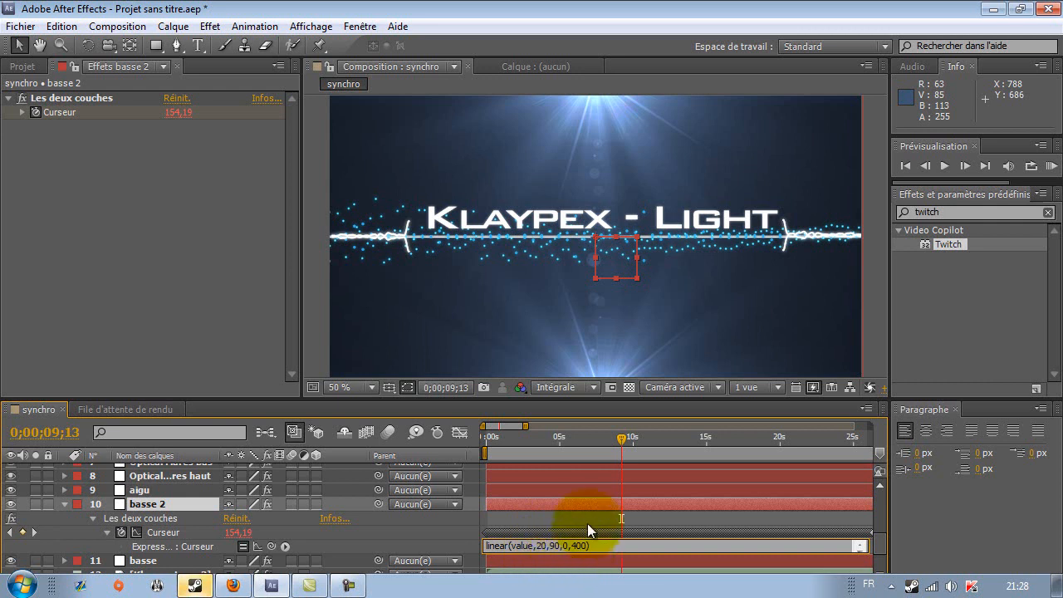
left_click(589, 519)
left_click_drag(583, 435, 594, 437)
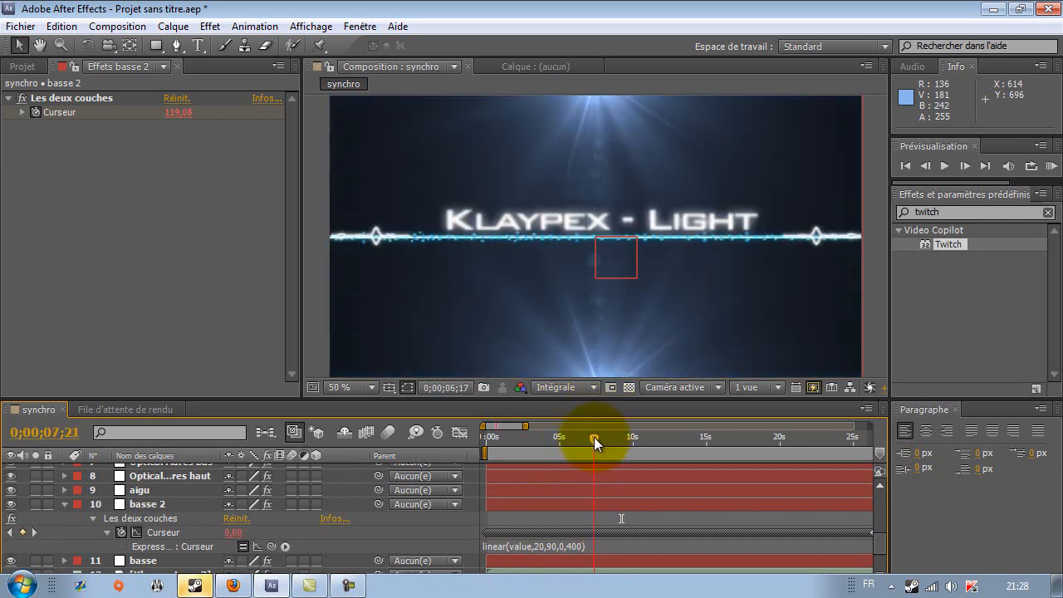
Lower the maximum output in the basse 2 Curseur expression so that it reads linear(value,20,90,0,10).
left_click(552, 545)
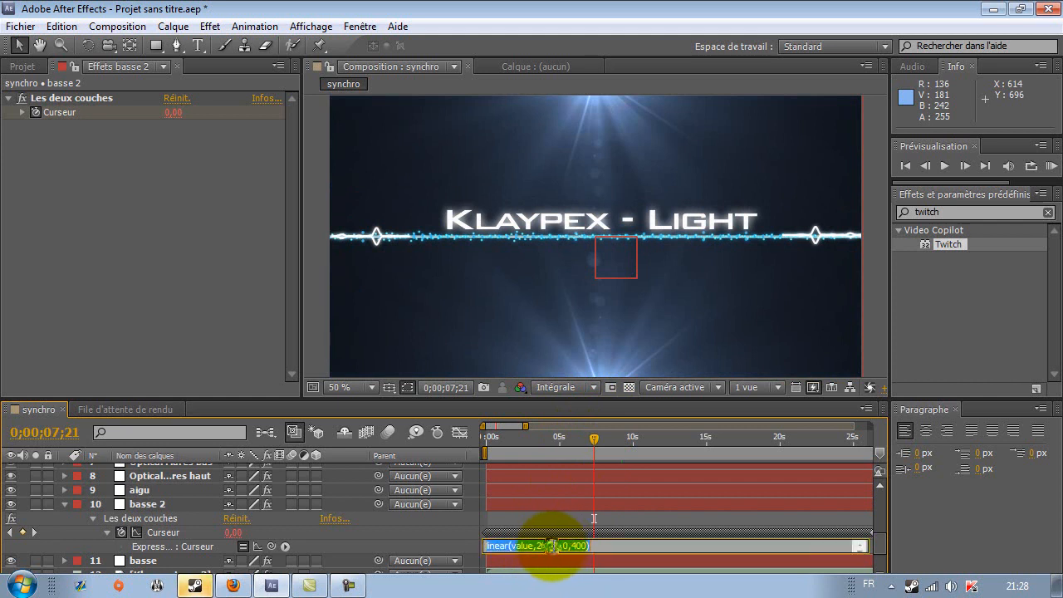
left_click(558, 546)
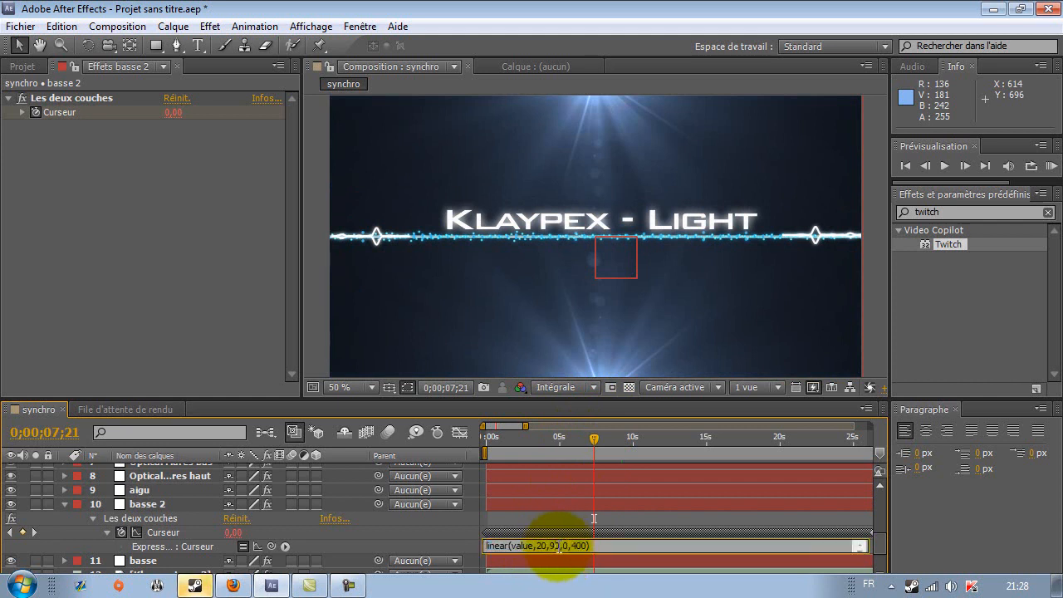
left_click_drag(588, 545, 571, 548)
type("10")
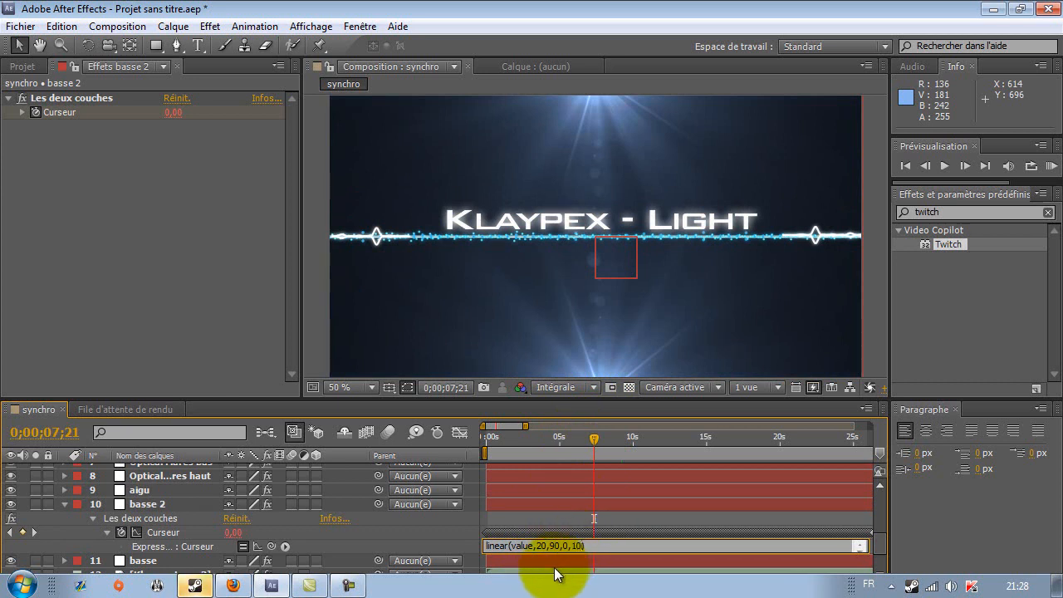
left_click(591, 516)
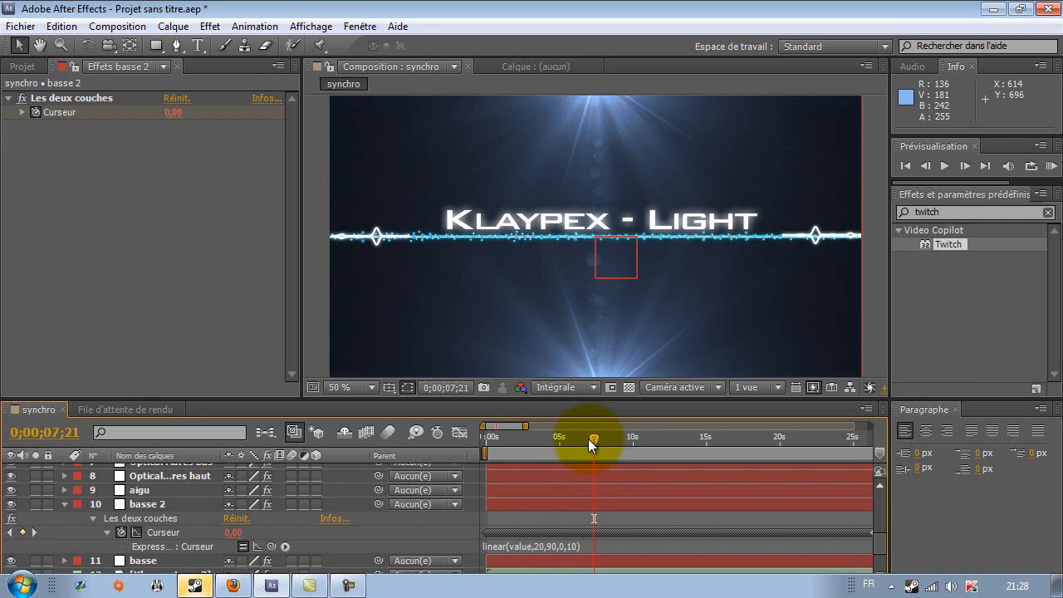
Point the title's Twitch speed expression to the basse 2 layer and check the title at several times, ending at 0;00;05;43.
scroll(245, 487, "up", 10)
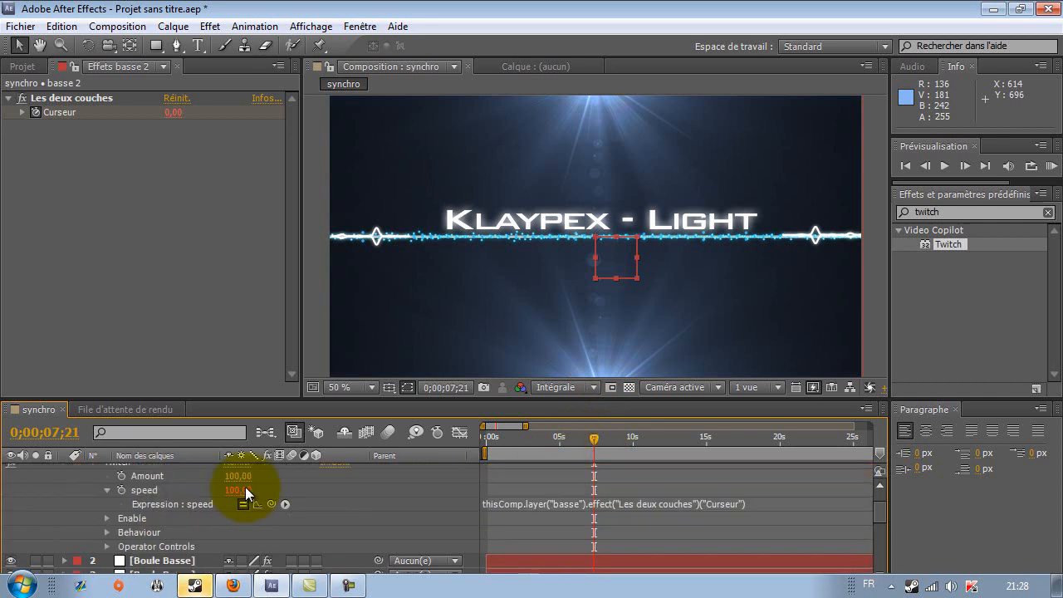
left_click(576, 541)
left_click(581, 542)
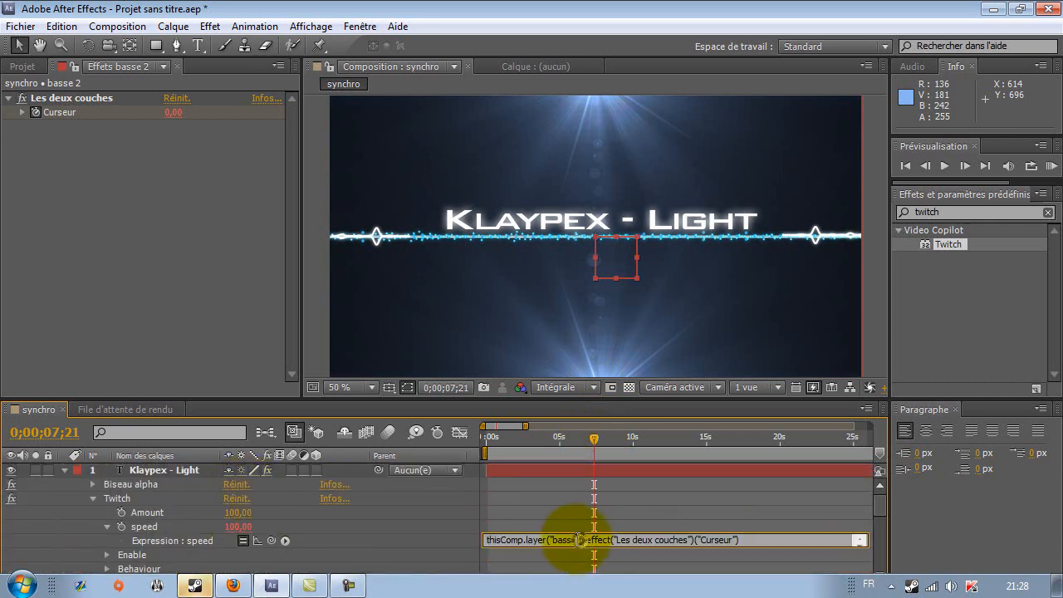
type("2")
key("KP_Enter")
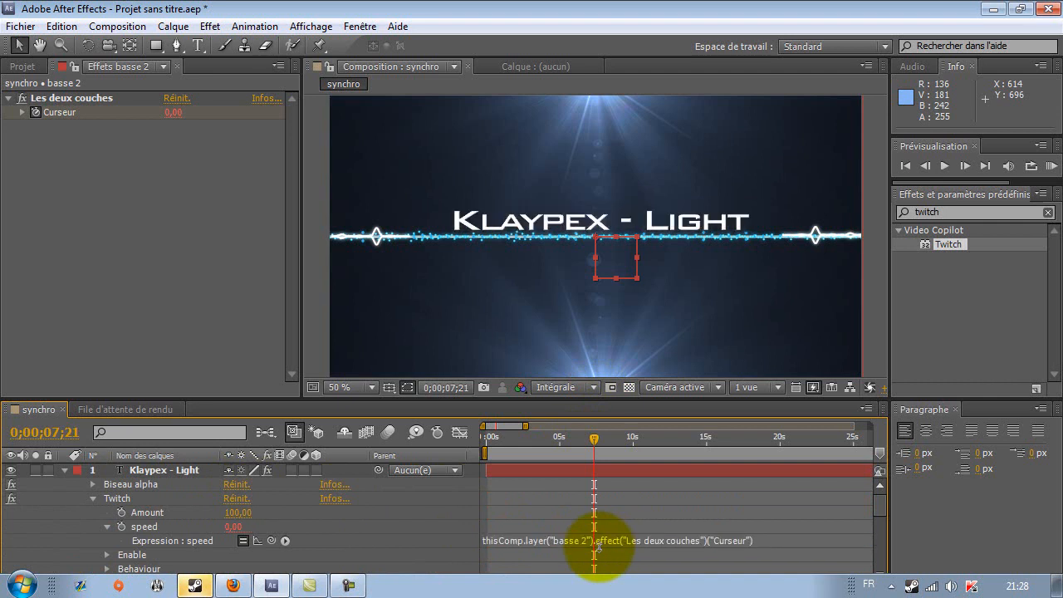
left_click_drag(595, 438, 673, 442)
left_click_drag(639, 439, 571, 422)
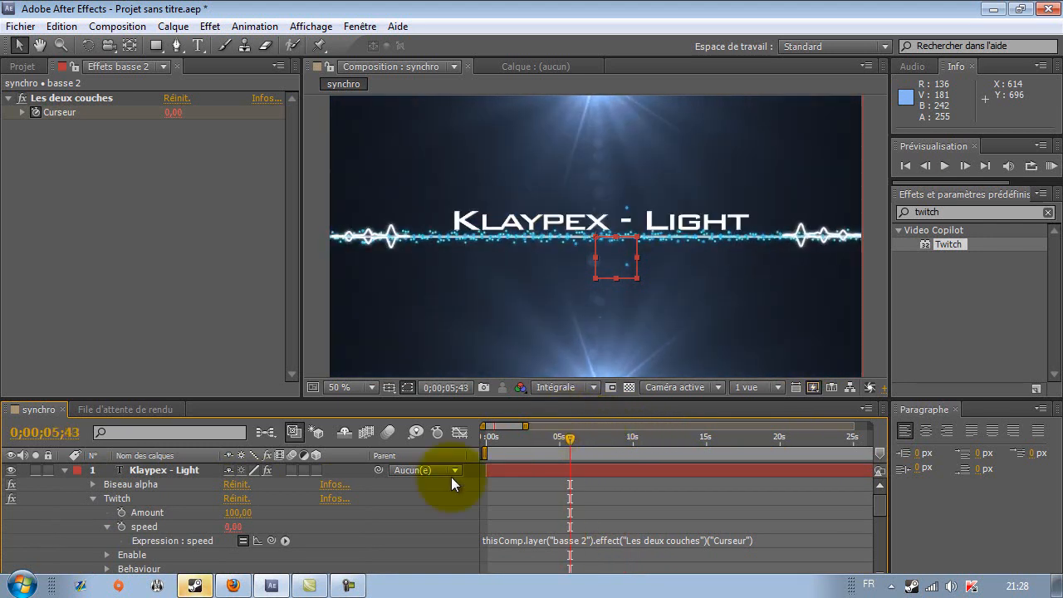
Switch to Firefox, examine the title's effect at several moments of the reference YouTube video, and return to After Effects.
left_click(232, 586)
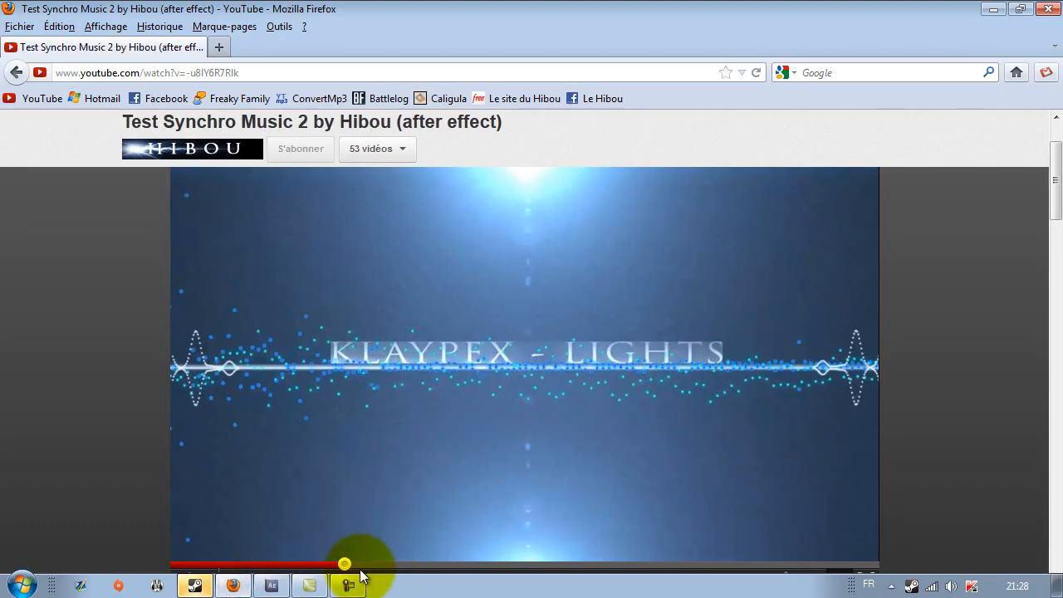
left_click_drag(356, 569, 414, 573)
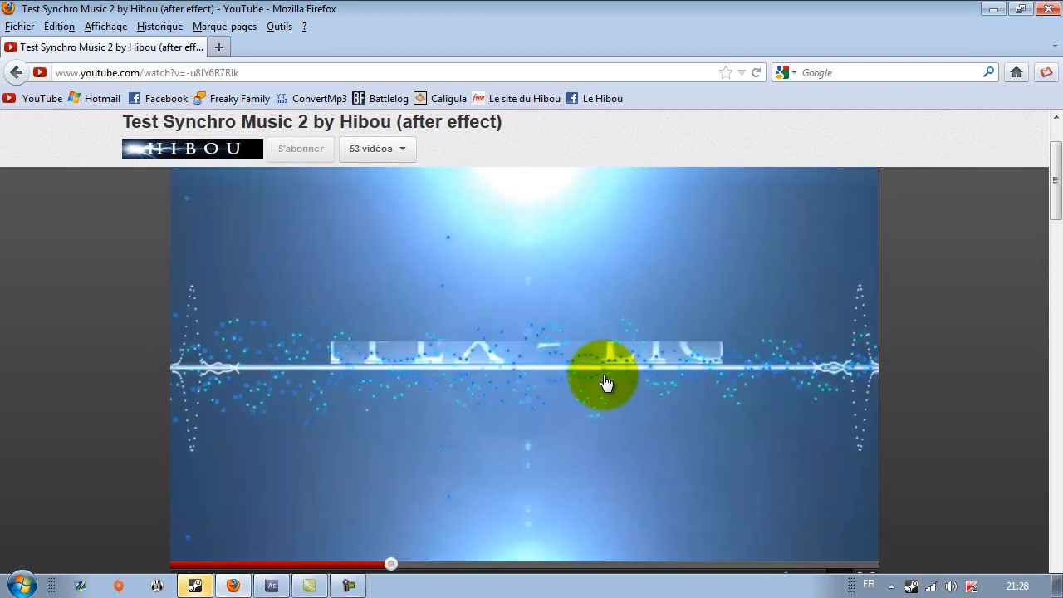
left_click(275, 566)
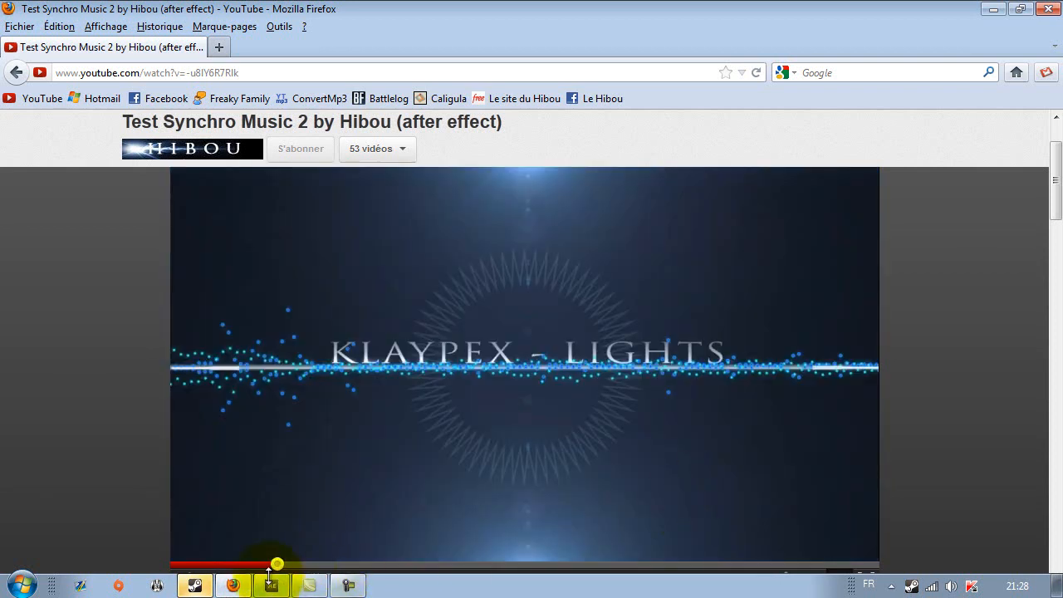
left_click(269, 581)
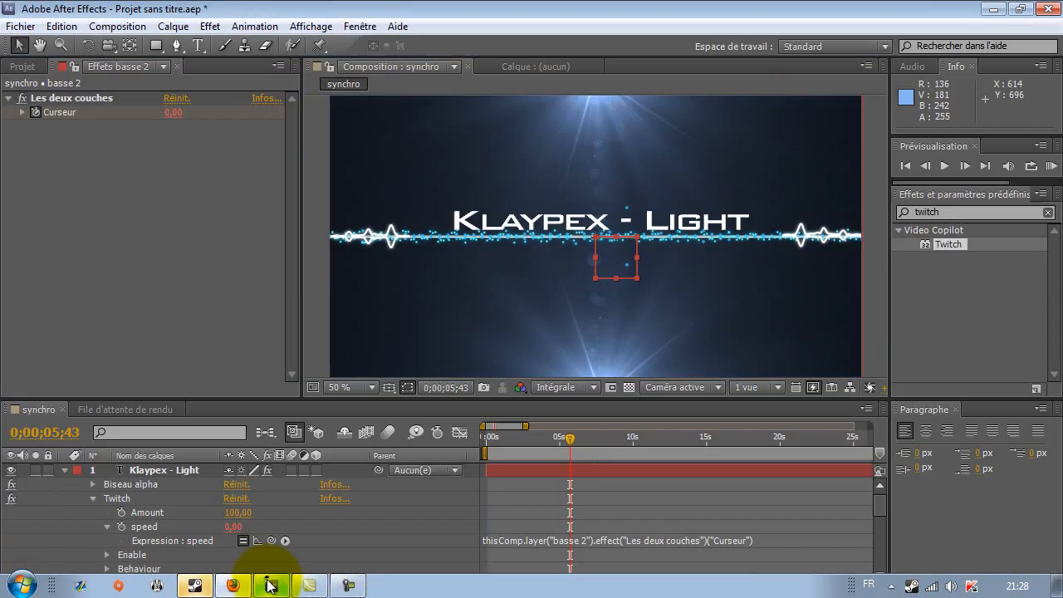
Set the Amount of the title's Twitch effect to 55 and check the title up to 0;00;18;05.
left_click_drag(575, 437, 646, 437)
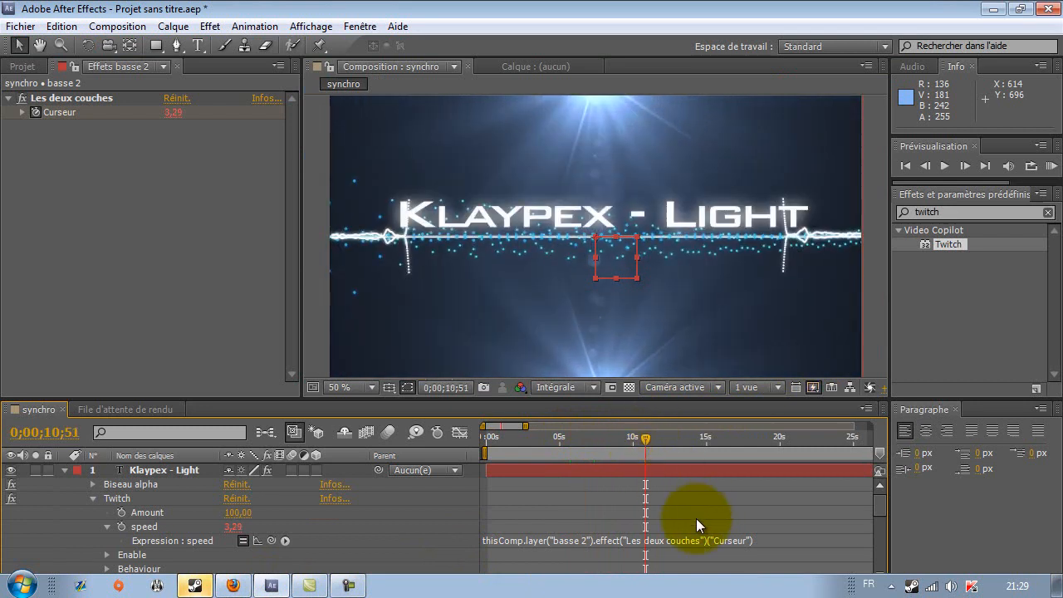
scroll(485, 537, "down", 8)
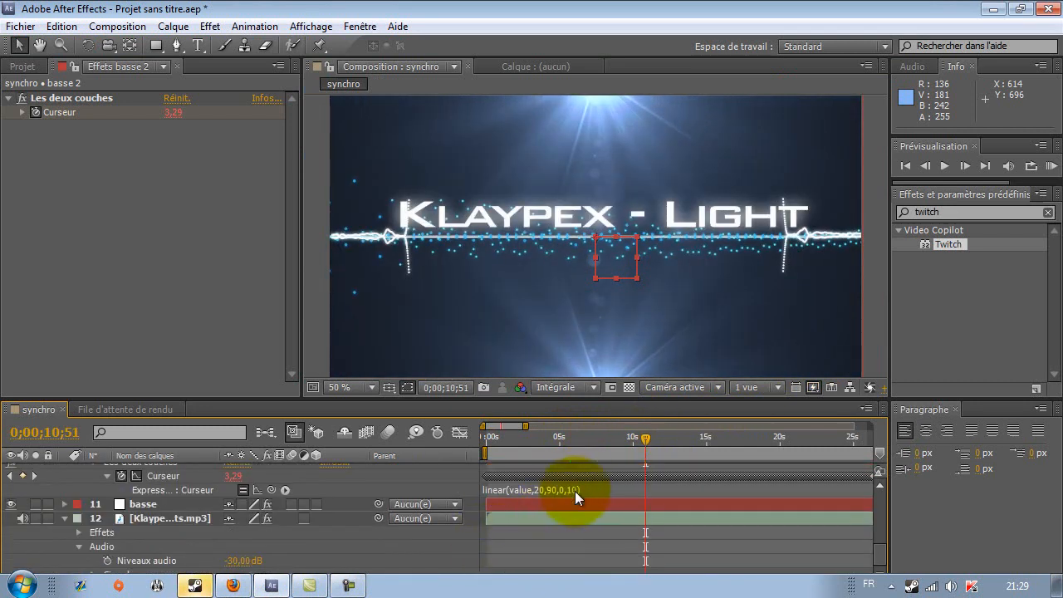
scroll(260, 469, "up", 8)
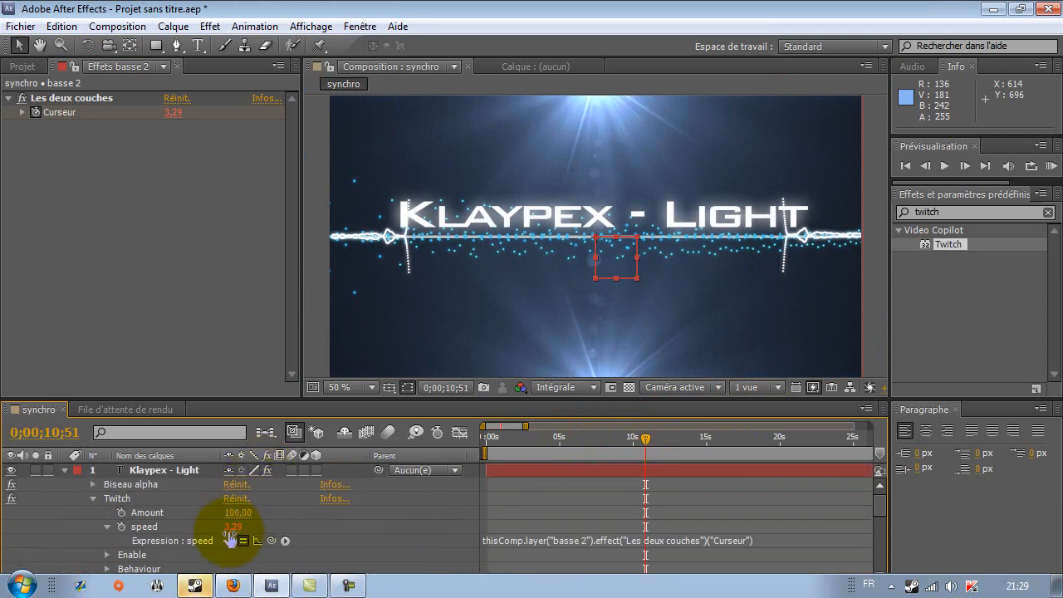
left_click_drag(239, 513, 211, 513)
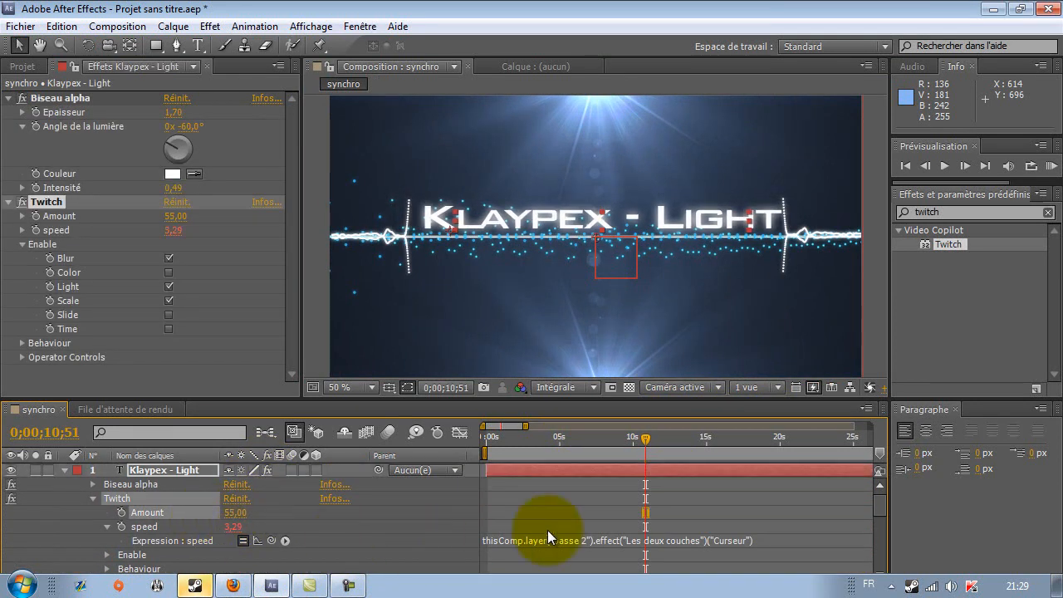
left_click_drag(647, 436, 751, 442)
Change the basse 2 Curseur expression to linear(value,10,90,0,10) and check the title up to 0;00;15;36.
scroll(649, 471, "down", 5)
scroll(649, 472, "down", 3)
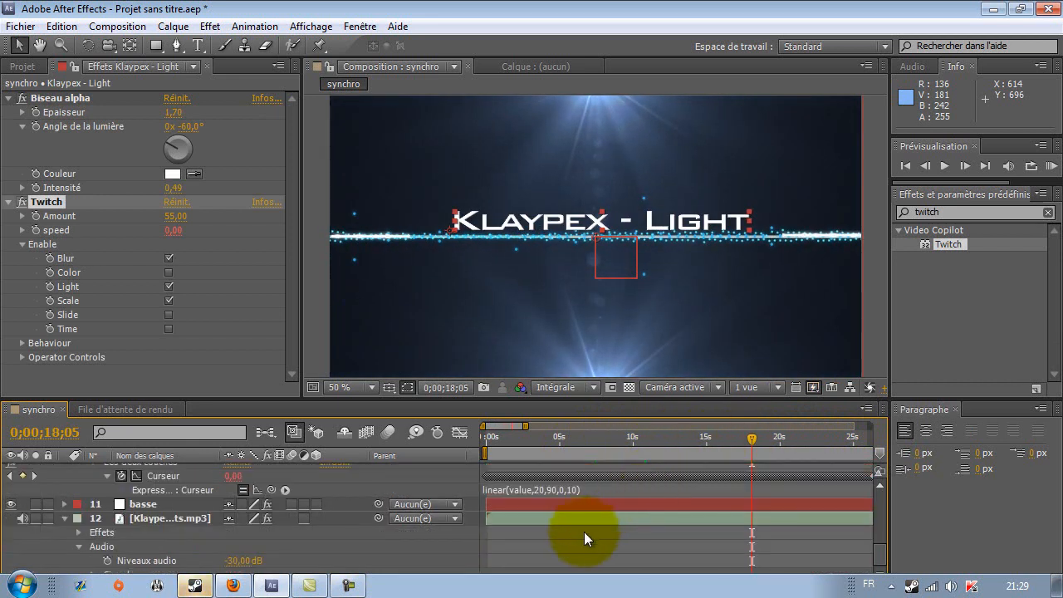
left_click(538, 489)
key("BackSpace")
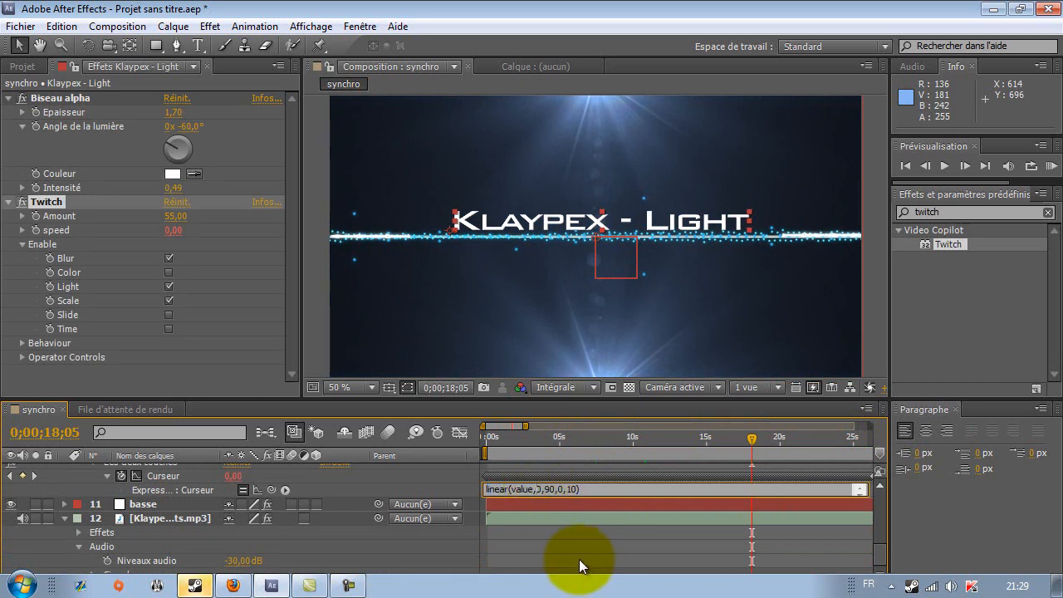
type("1")
left_click(610, 526)
left_click_drag(593, 440, 714, 443)
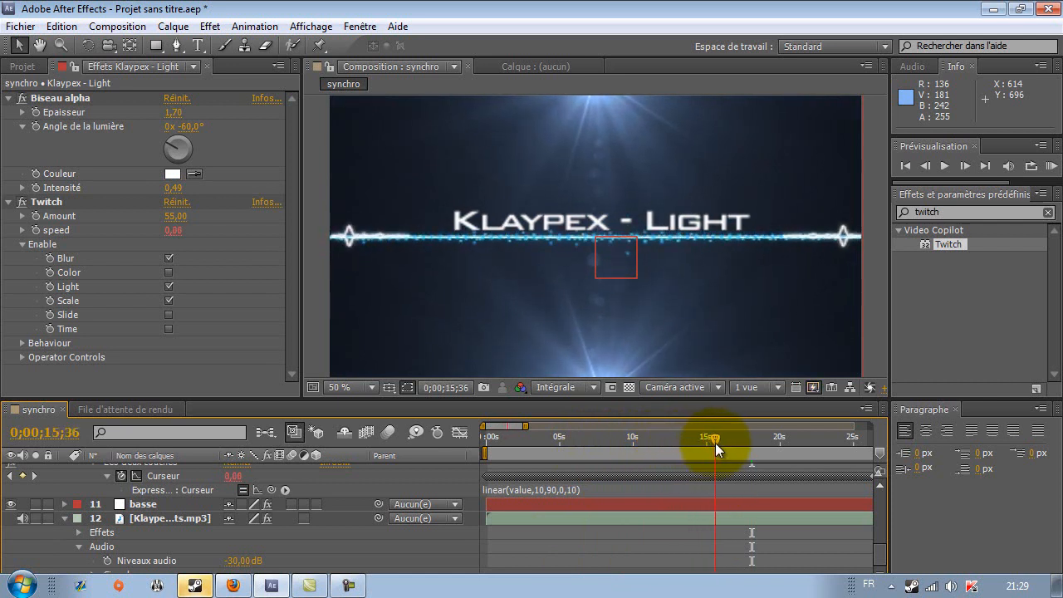
Change the basse 2 Curseur expression to linear(value,15,90,0,10) and check the title at 0;00;09;43 and 0;00;07;52.
left_click(559, 491)
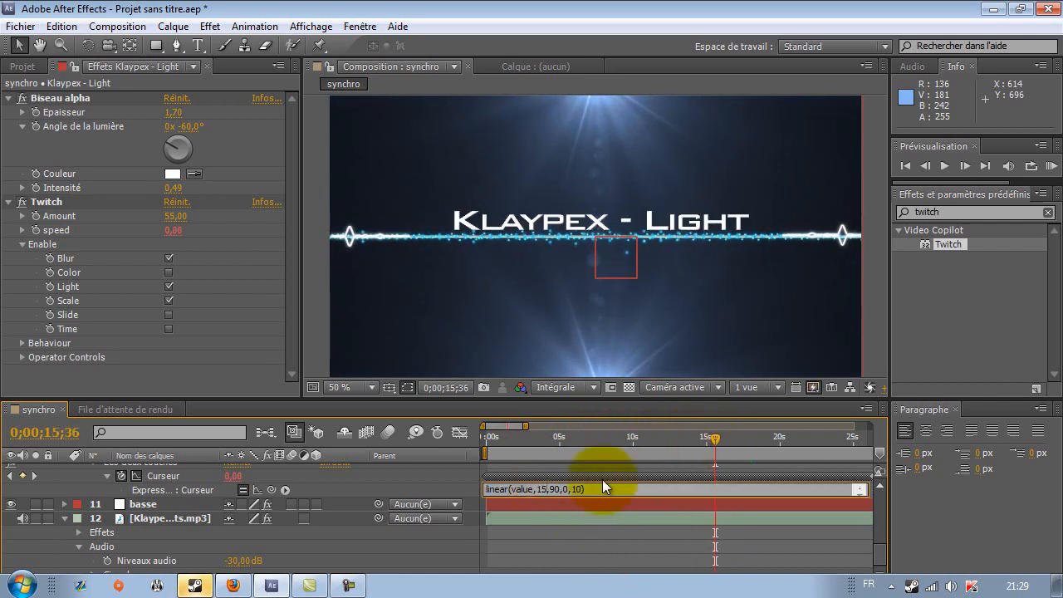
left_click(628, 442)
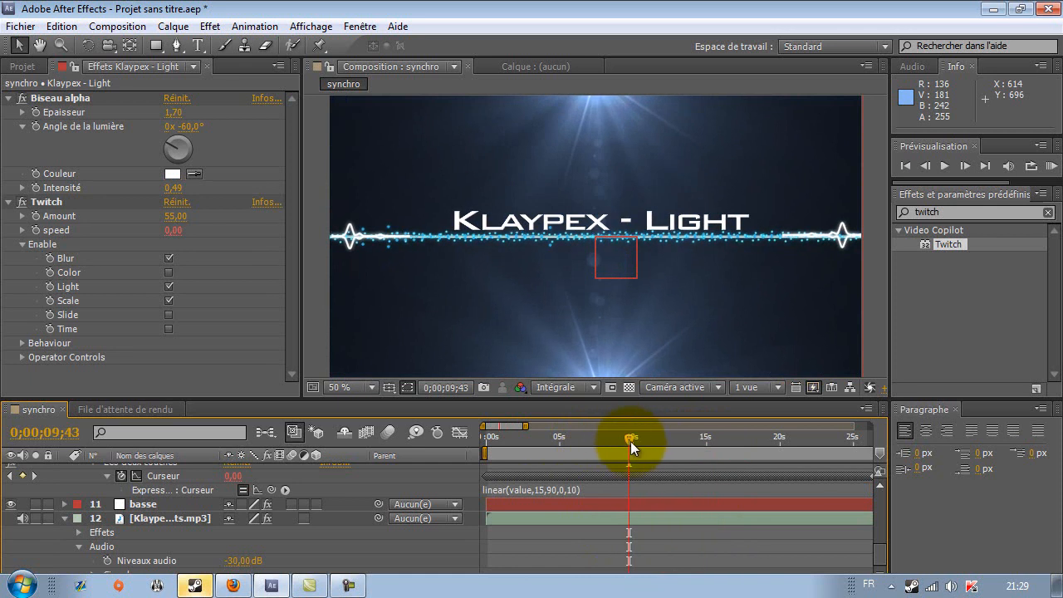
left_click_drag(625, 443, 601, 440)
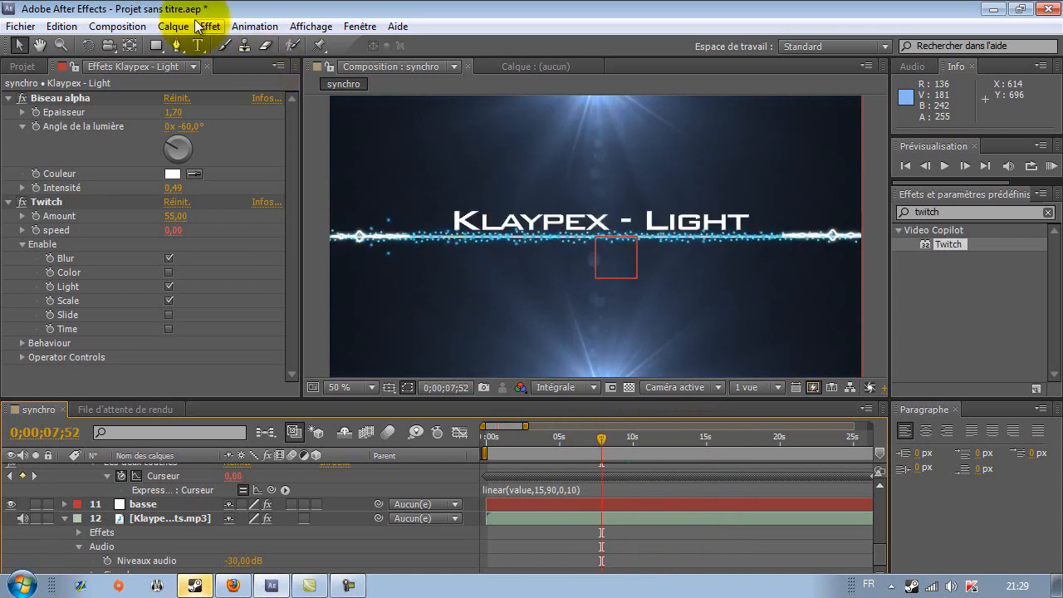
Collapse the expanded properties of all the layers in the timeline and clear the layer selection.
scroll(254, 535, "up", 15)
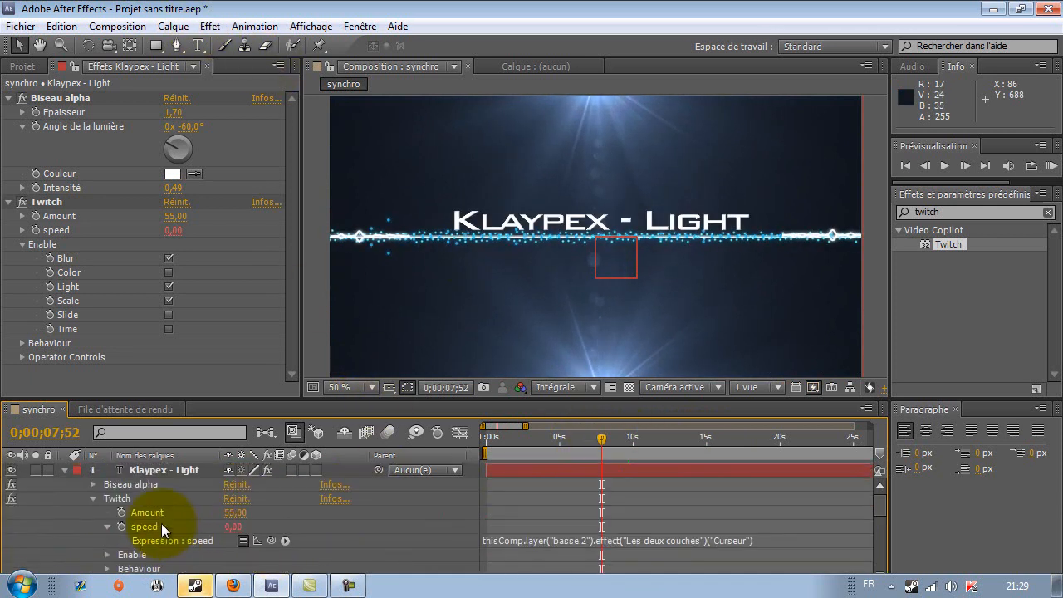
left_click(165, 468)
left_click(64, 470)
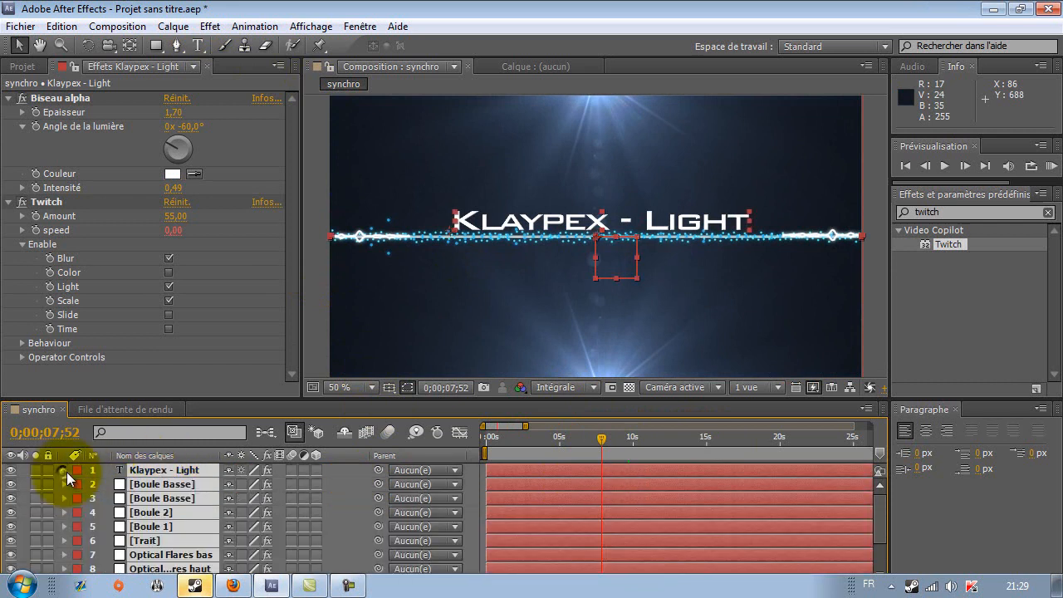
key("ctrl+shift+a")
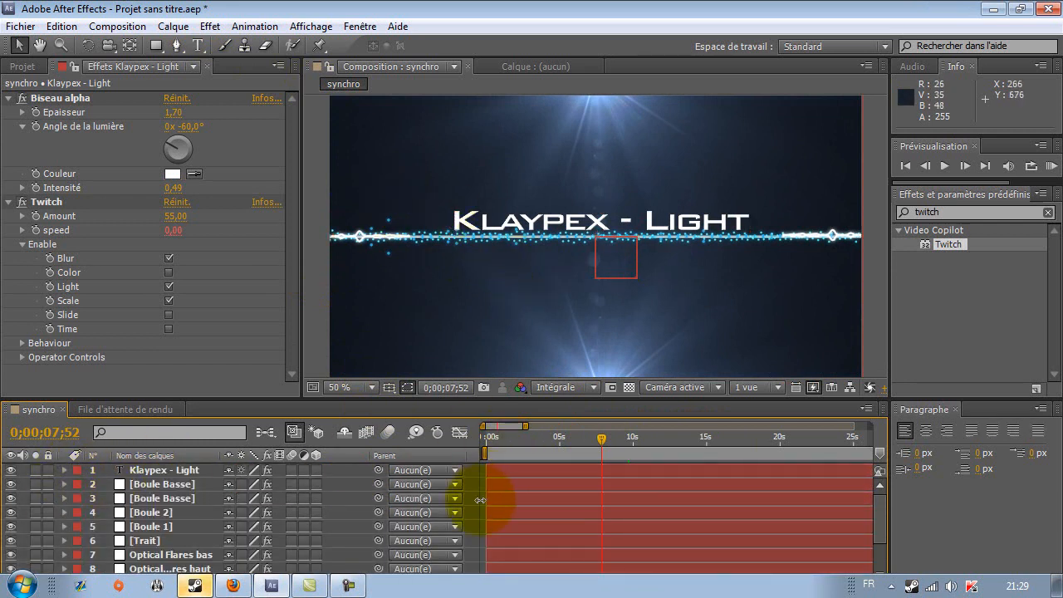
Create a white 1280 x 720 px solid named Déco and apply the Ondes radio effect to it.
key("ctrl+y")
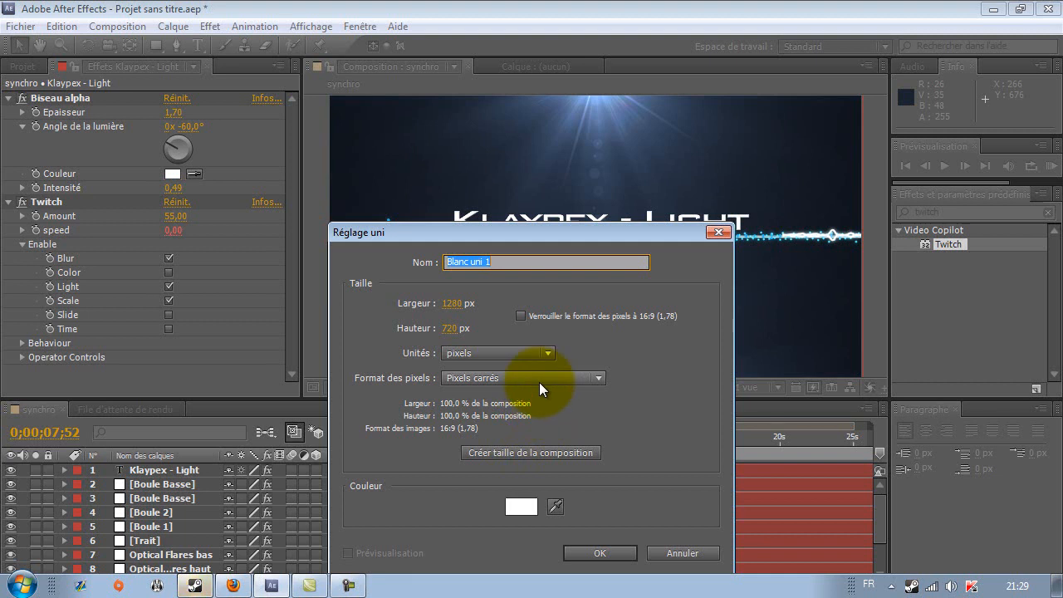
type("Déco")
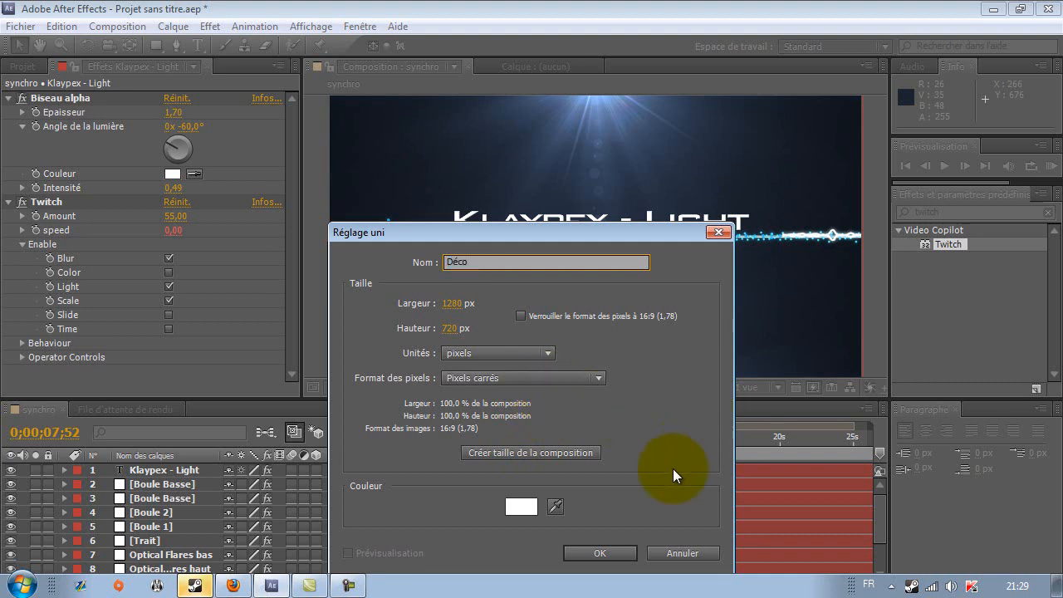
left_click(616, 555)
left_click(210, 26)
mouse_move(318, 304)
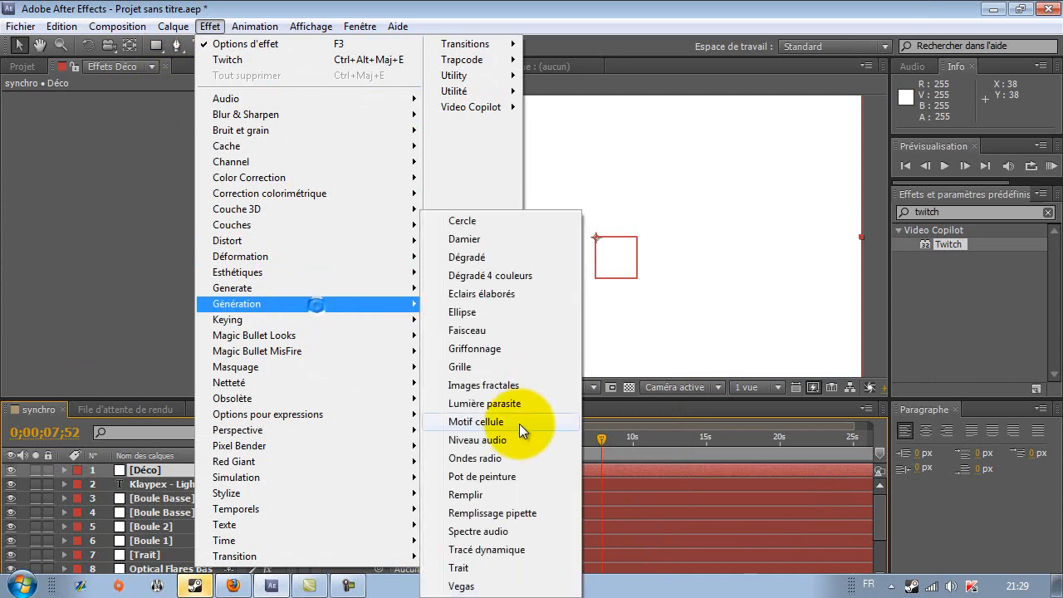
left_click(514, 458)
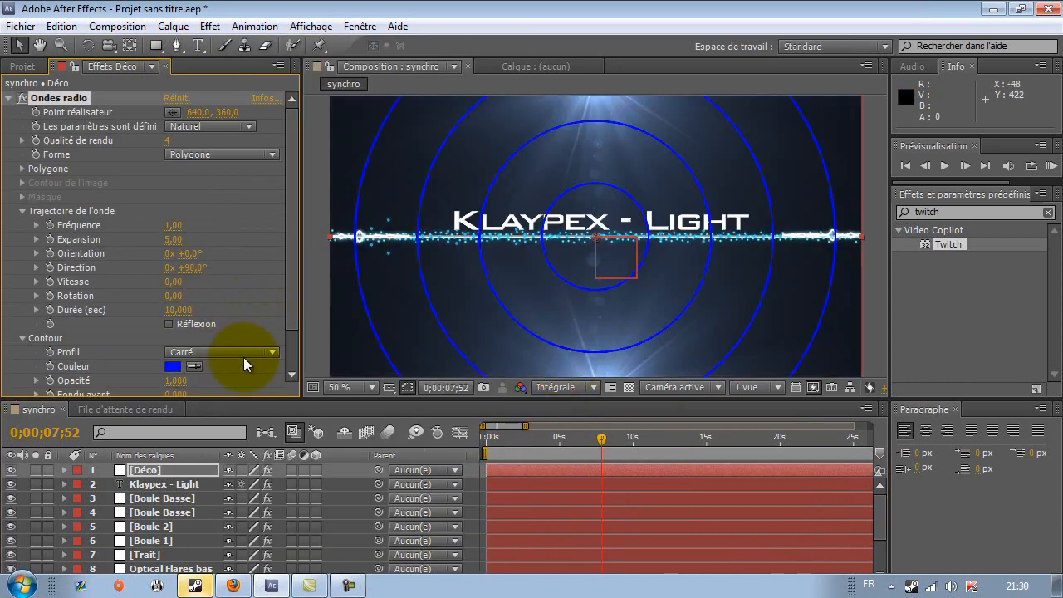
Set the contour colour of the Ondes radio effect to white and look through its Profil options, keeping Carré.
scroll(244, 365, "down", 1)
left_click(173, 318)
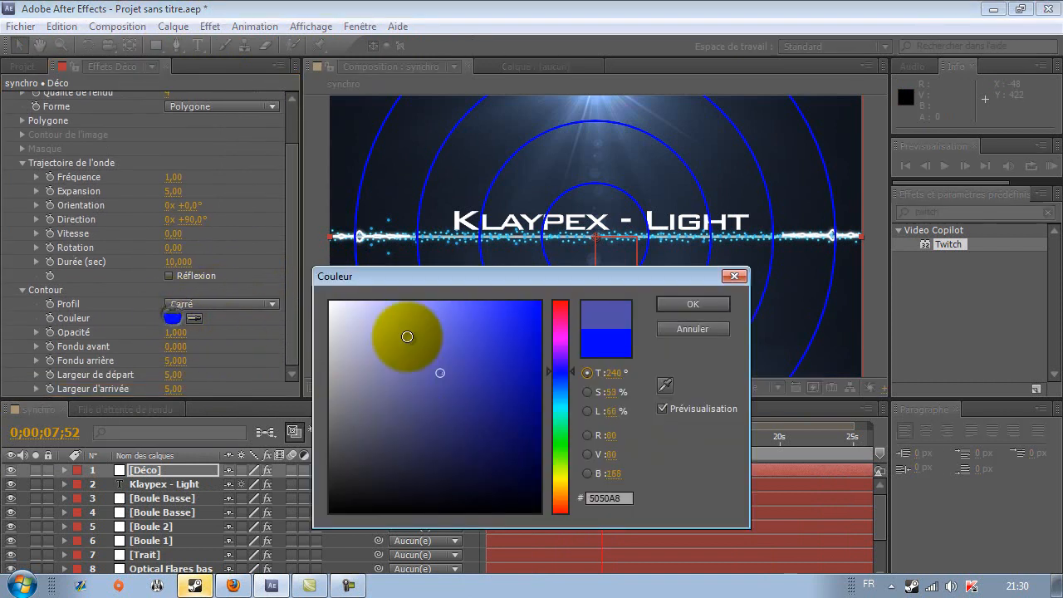
left_click_drag(440, 372, 329, 293)
left_click(712, 306)
left_click(250, 305)
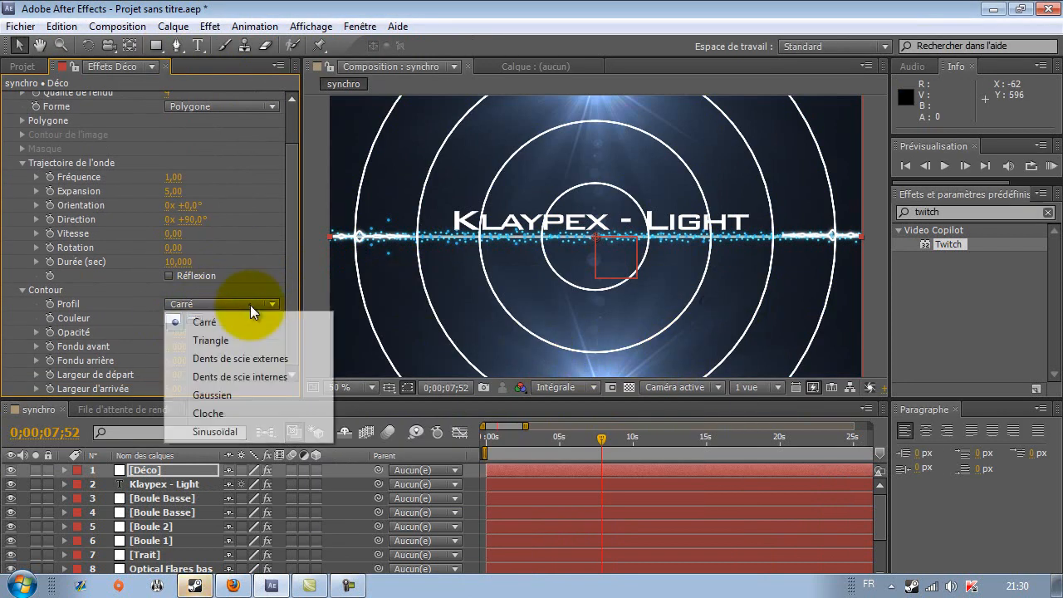
left_click(246, 304)
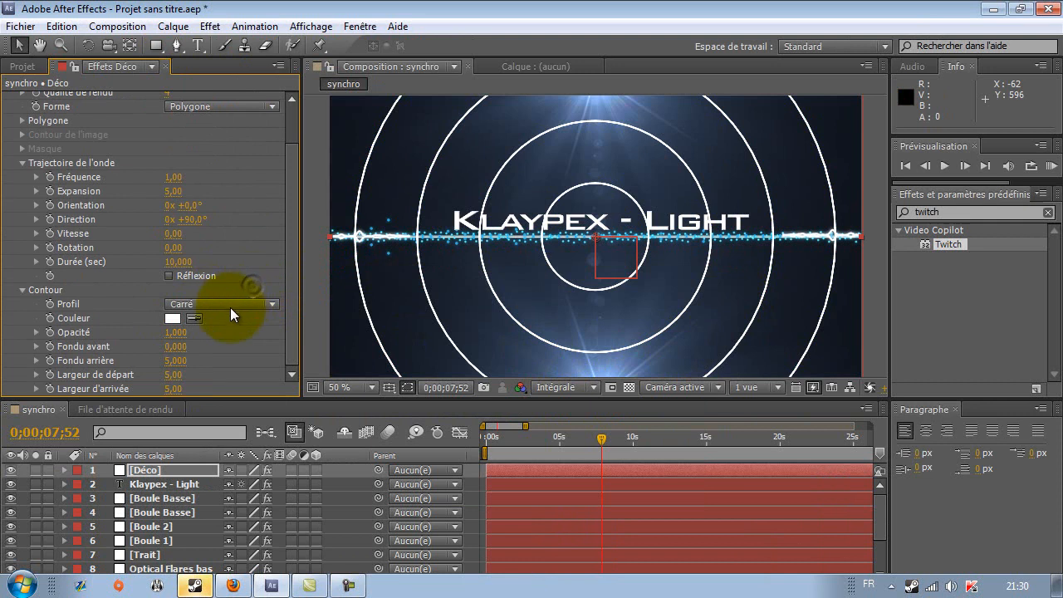
Keep the Polygone wave shape, expand its Polygone settings and enable Etoile.
scroll(230, 307, "up", 1)
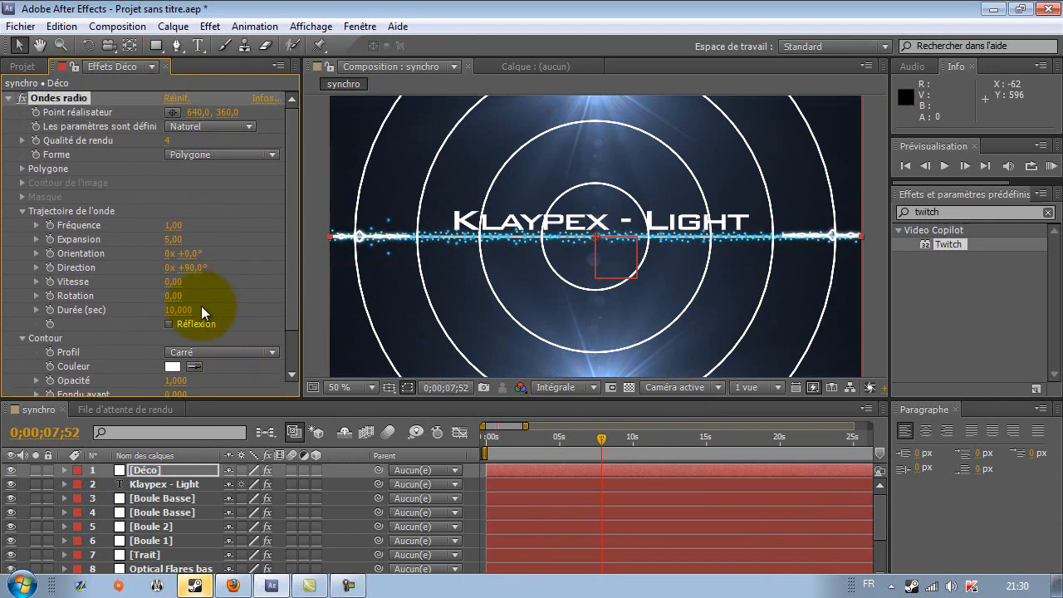
left_click(246, 161)
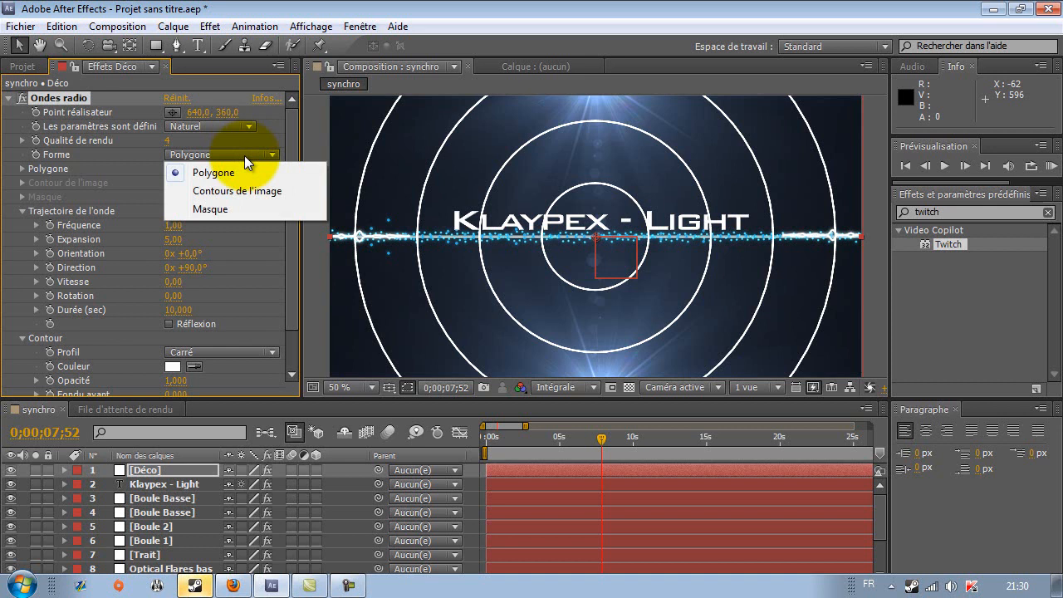
left_click(24, 166)
left_click(22, 169)
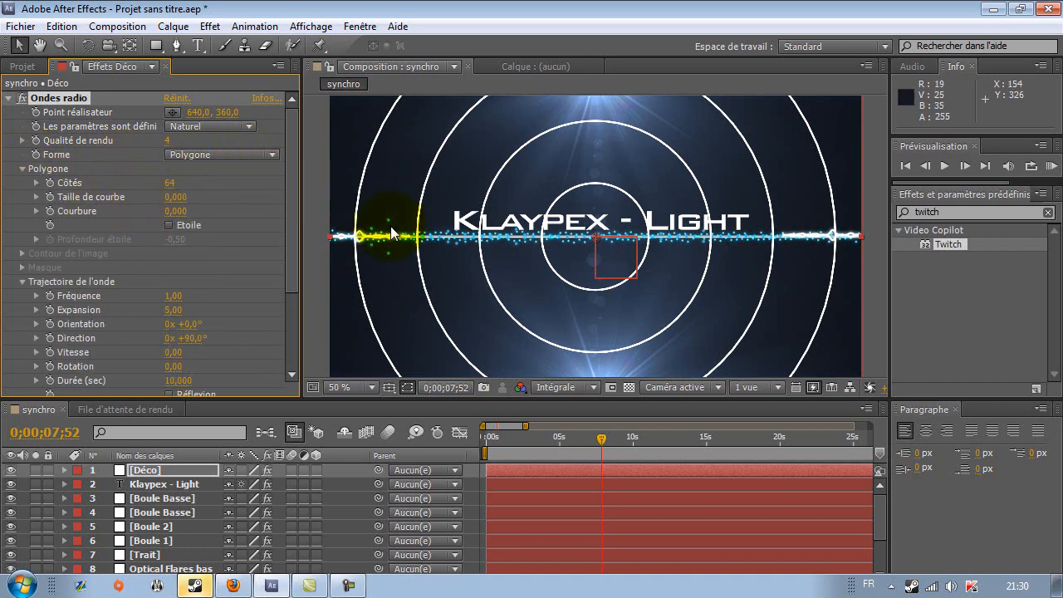
left_click(168, 225)
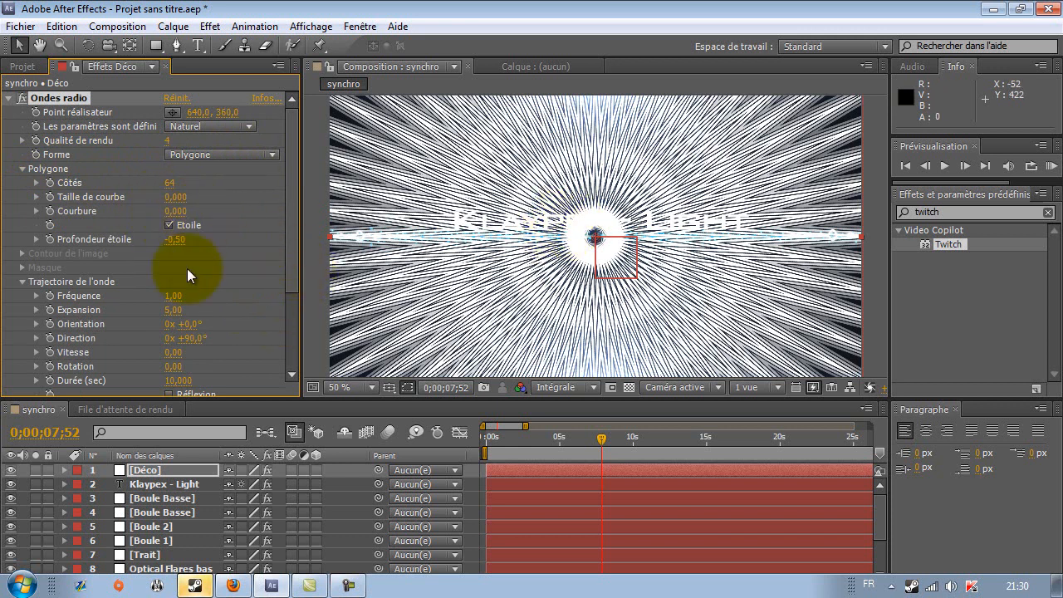
Set the Ondes radio Fréquence to 0,00, Expansion to 1,20 and Côtés to 29.
scroll(185, 295, "down", 1)
mouse_move(173, 258)
left_mouse_down()
mouse_move(208, 255)
mouse_move(142, 256)
mouse_move(154, 267)
mouse_move(142, 273)
mouse_move(174, 272)
mouse_move(176, 256)
mouse_move(157, 256)
left_mouse_up()
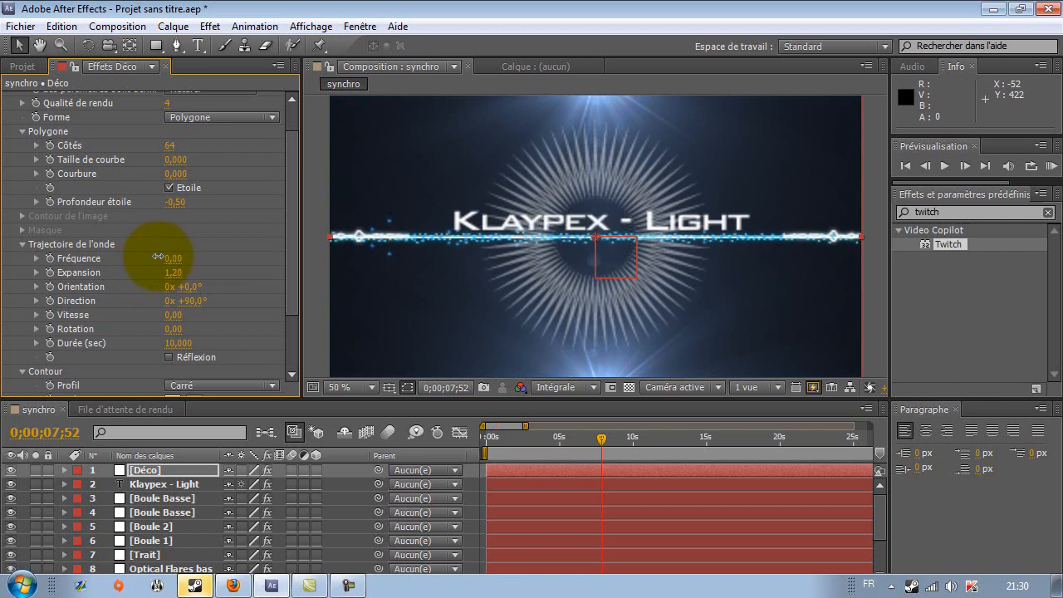
left_click_drag(169, 151, 135, 146)
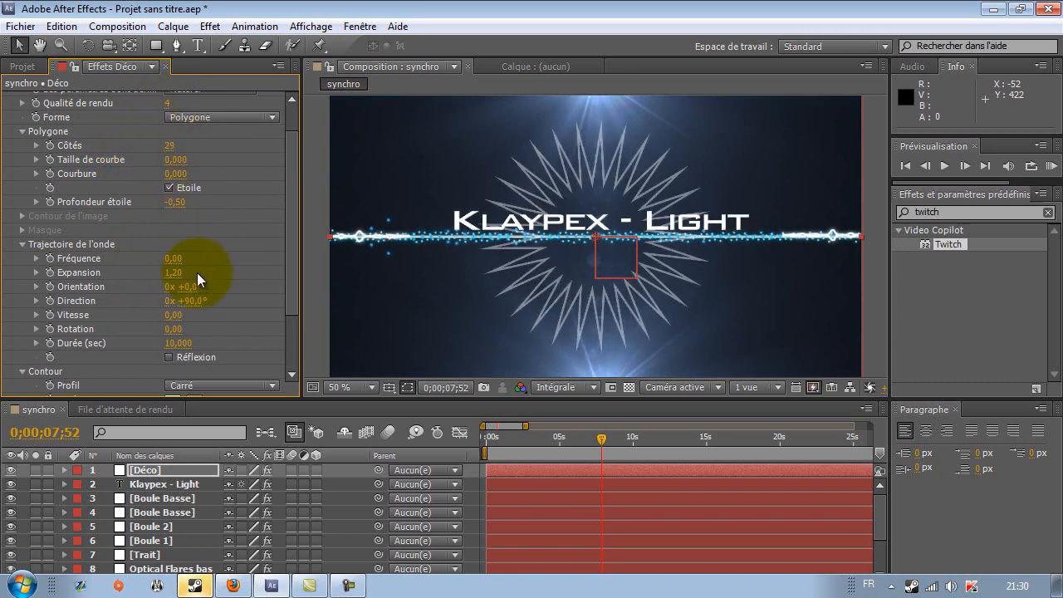
left_click_drag(178, 344, 184, 351)
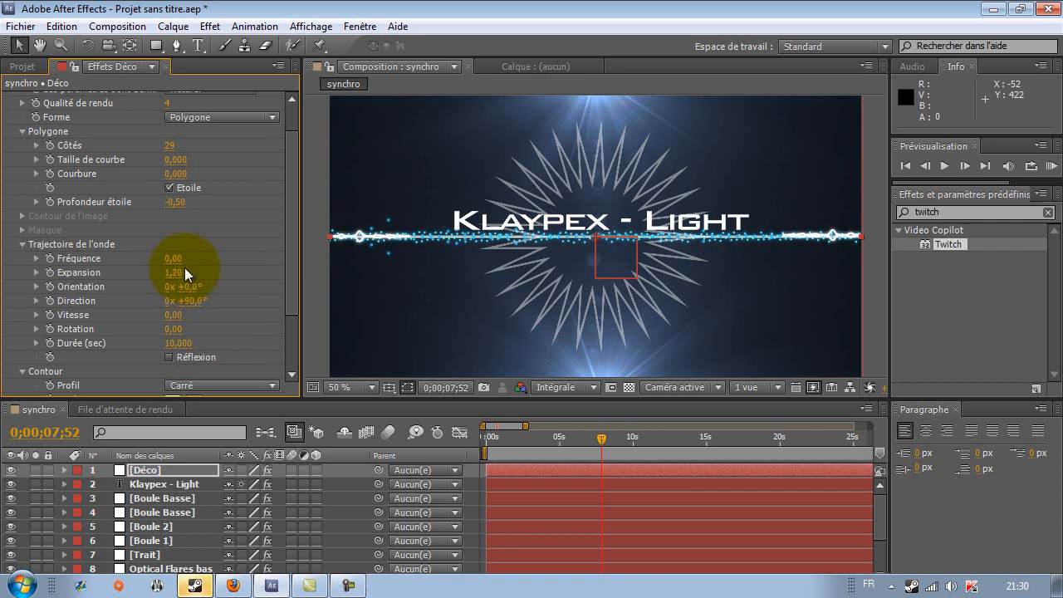
Set the star's Profondeur étoile to -0,22, its Côtés to 63 and the wave's Fréquence to 0,20.
scroll(196, 307, "down", 3)
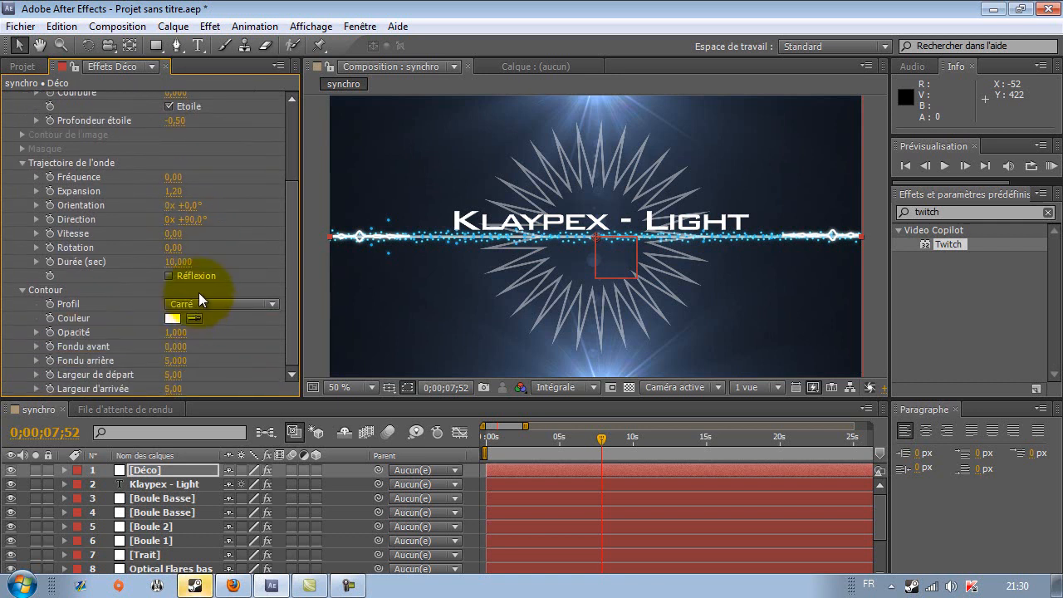
scroll(196, 287, "up", 4)
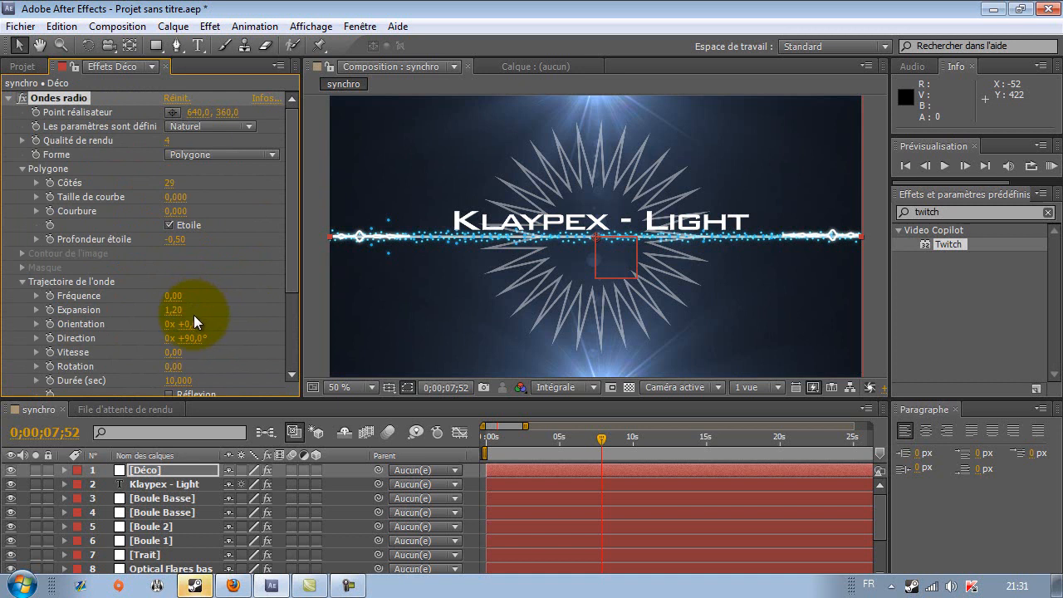
left_click_drag(177, 240, 199, 241)
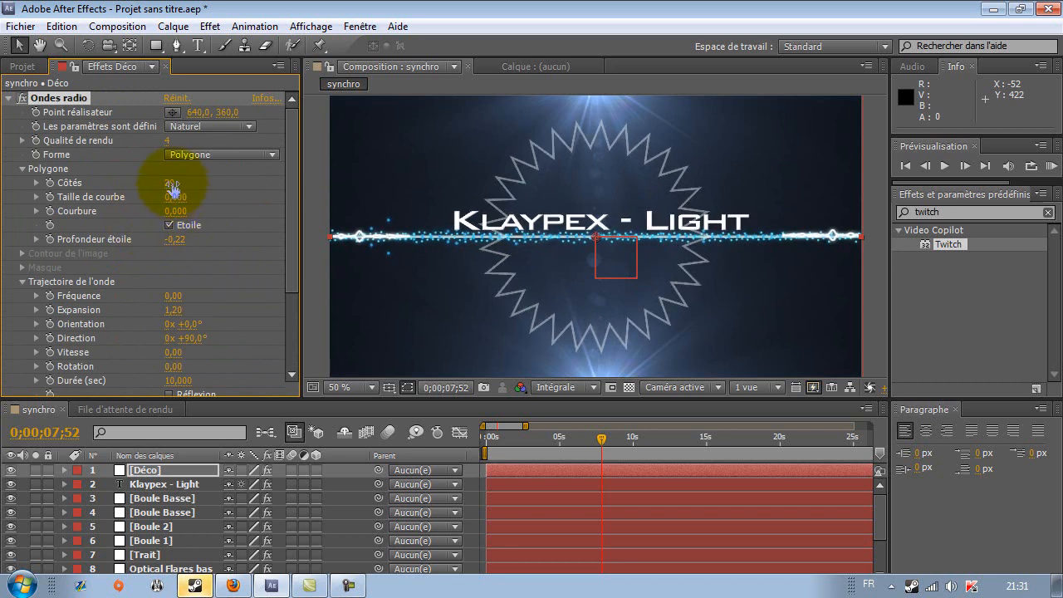
left_click_drag(177, 182, 200, 184)
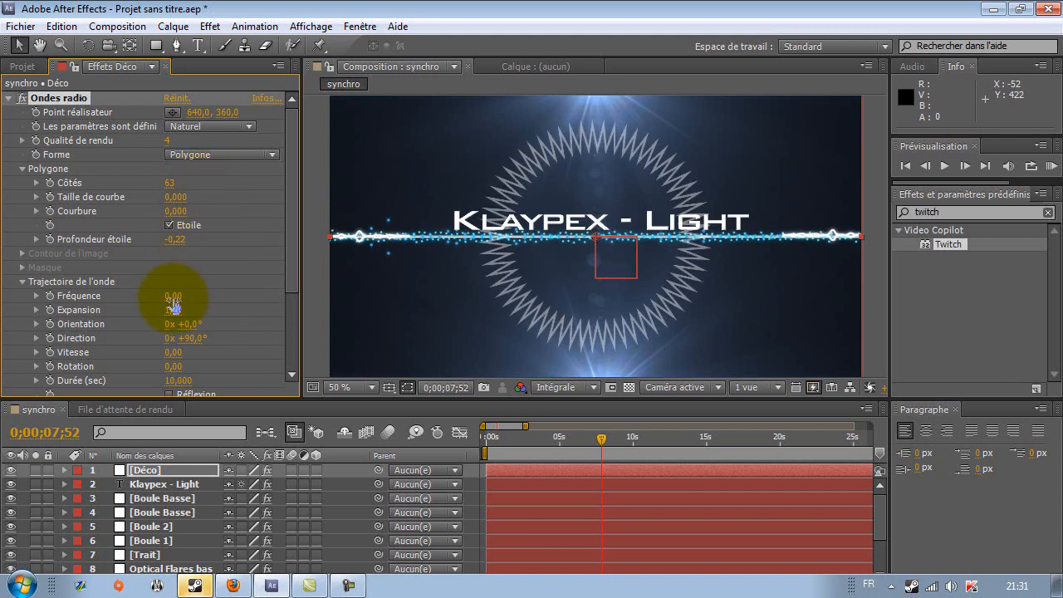
left_click_drag(173, 297, 177, 304)
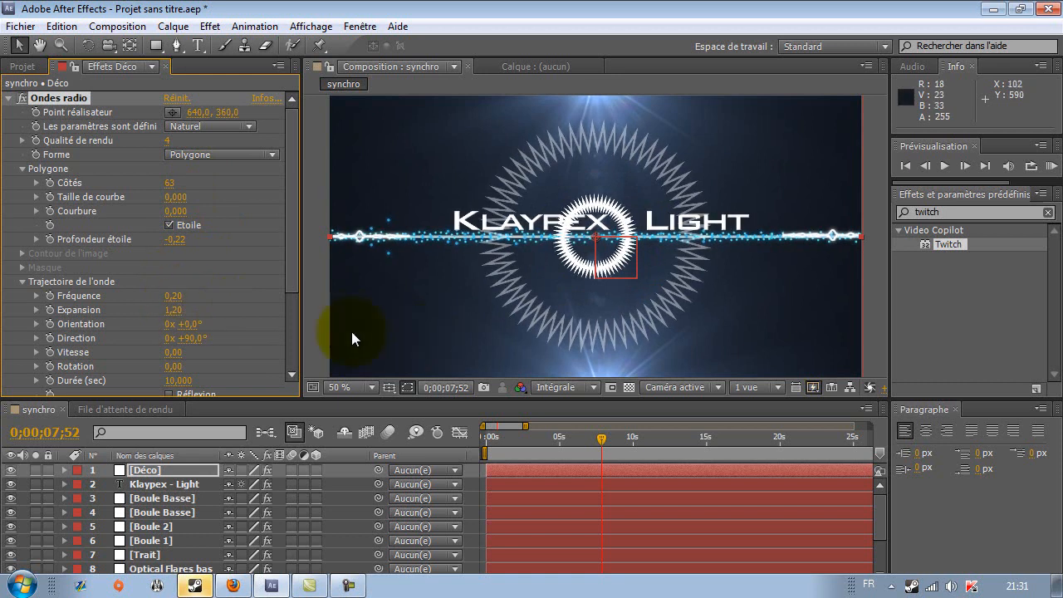
Set the contour's Opacité to 0,850, Fondu avant to 5,200 and Fondu arrière to 3,400.
scroll(184, 314, "down", 3)
scroll(184, 314, "down", 2)
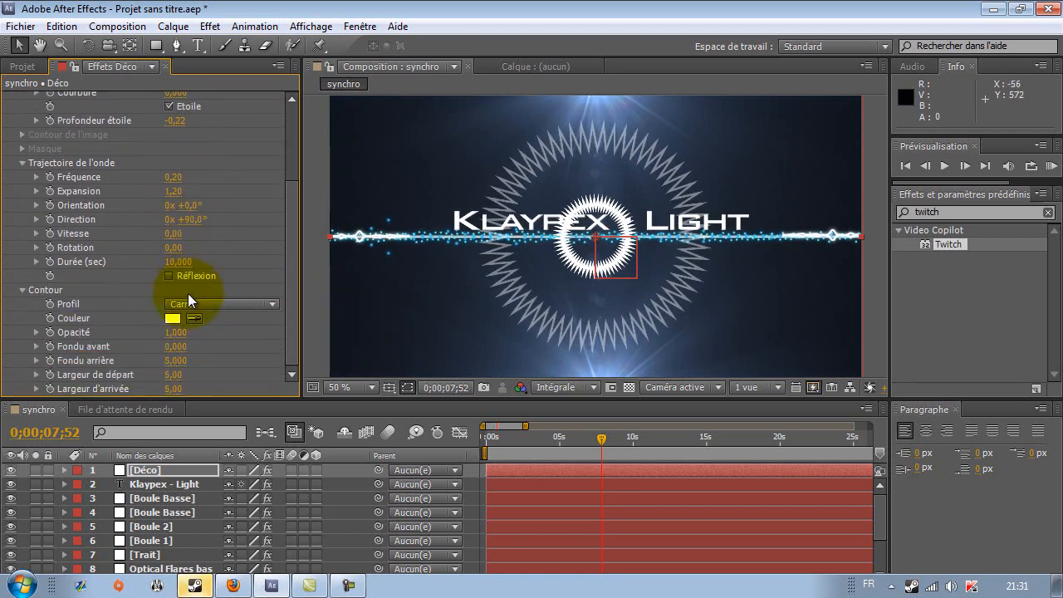
left_click_drag(171, 335, 166, 334)
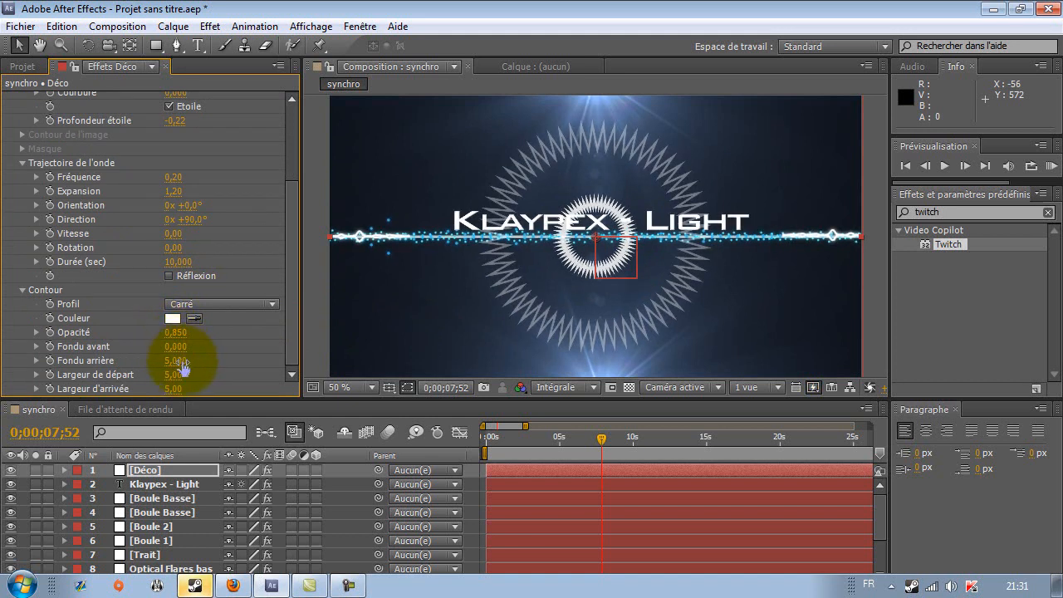
left_click_drag(166, 359, 218, 341)
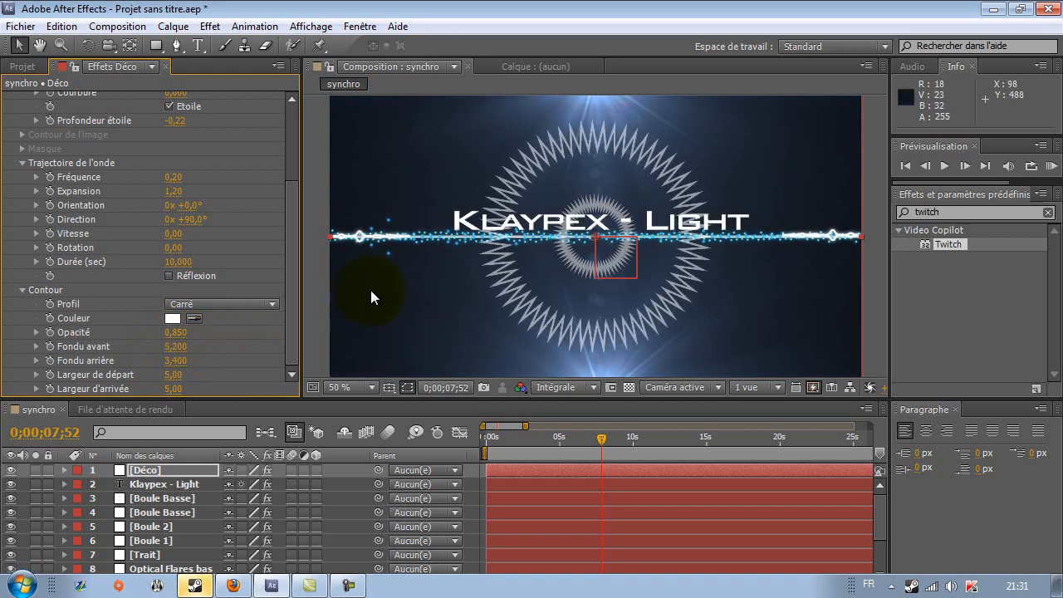
Set the wave's Fréquence to 0,1 and Expansion to 0,8, checking the rings at 0;00;18;53.
left_click(174, 177)
type("0,1")
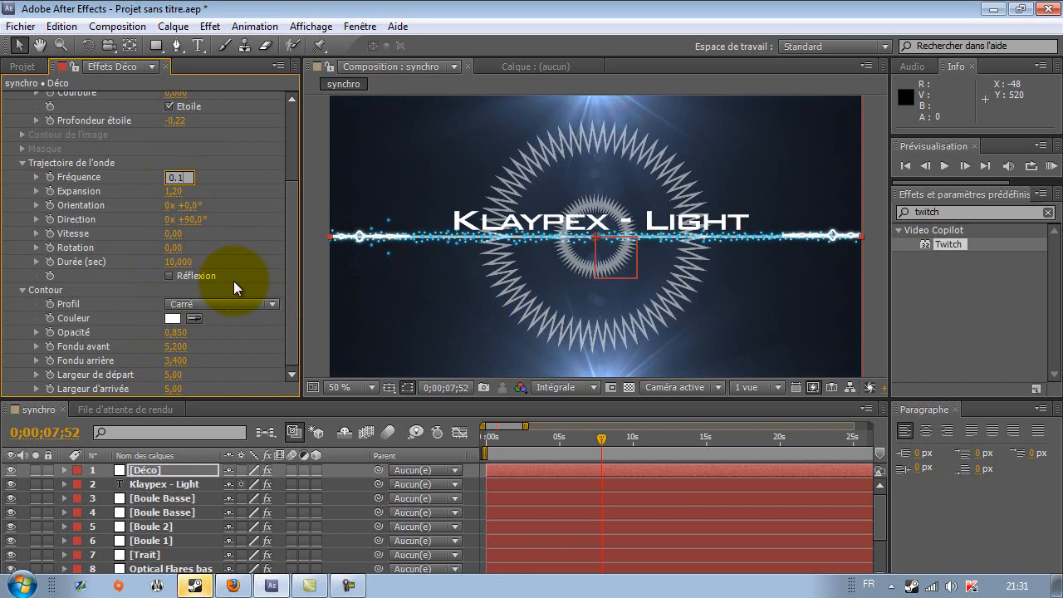
key("Return")
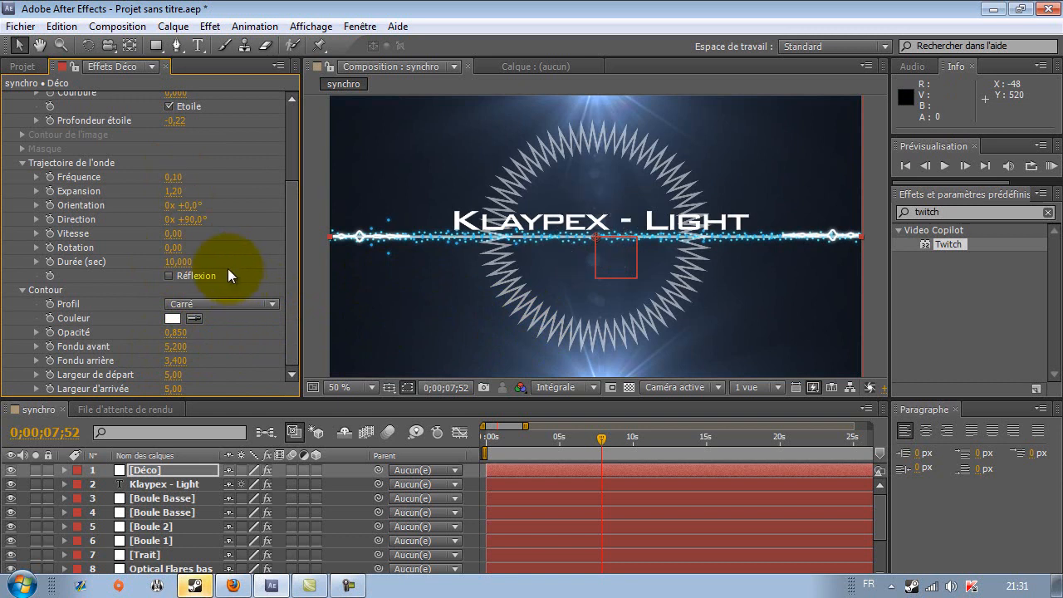
left_click_drag(607, 439, 766, 431)
left_click(172, 192)
type("0,8")
key("Return")
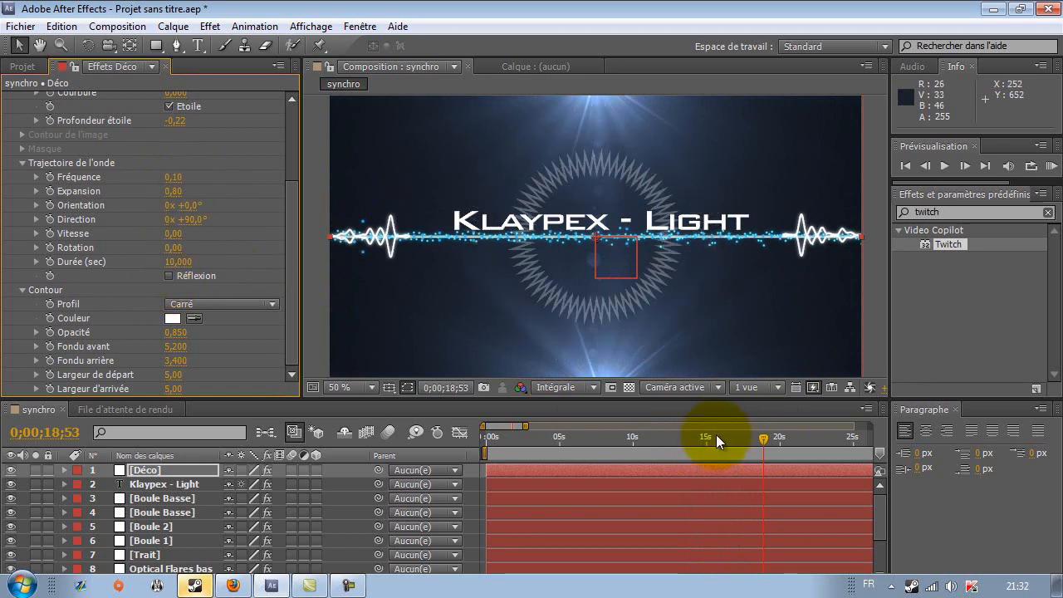
Set the contour's Fondu avant to 8,500 and Fondu arrière to 11,100, and check the rings up to 0;00;22;40 and at 0;00;09;26.
left_click_drag(766, 434, 817, 439)
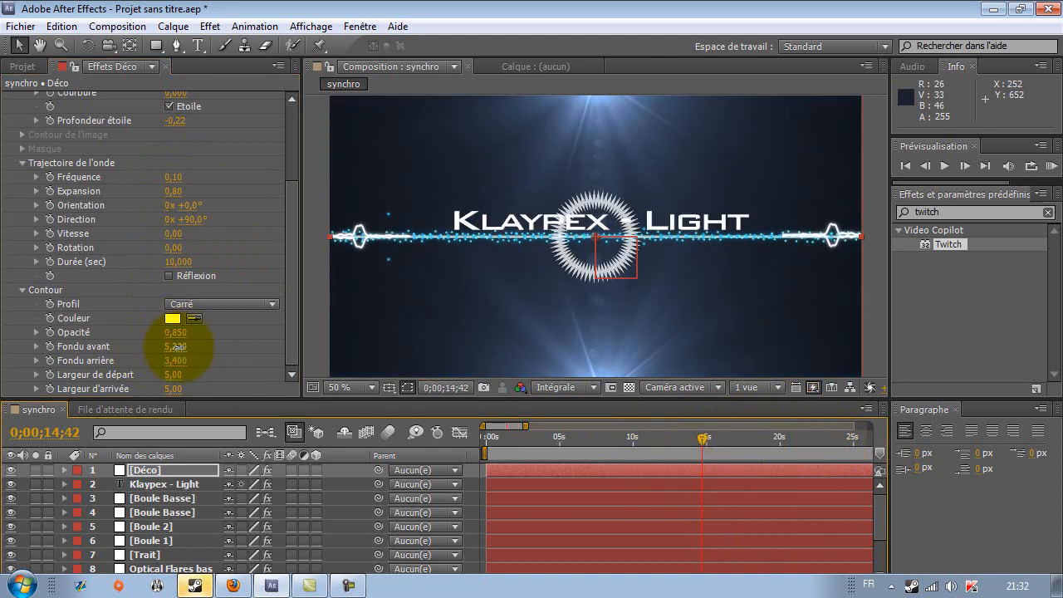
left_click_drag(176, 346, 110, 348)
left_click_drag(177, 351, 245, 343)
left_click_drag(175, 361, 234, 359)
left_click_drag(702, 437, 820, 424)
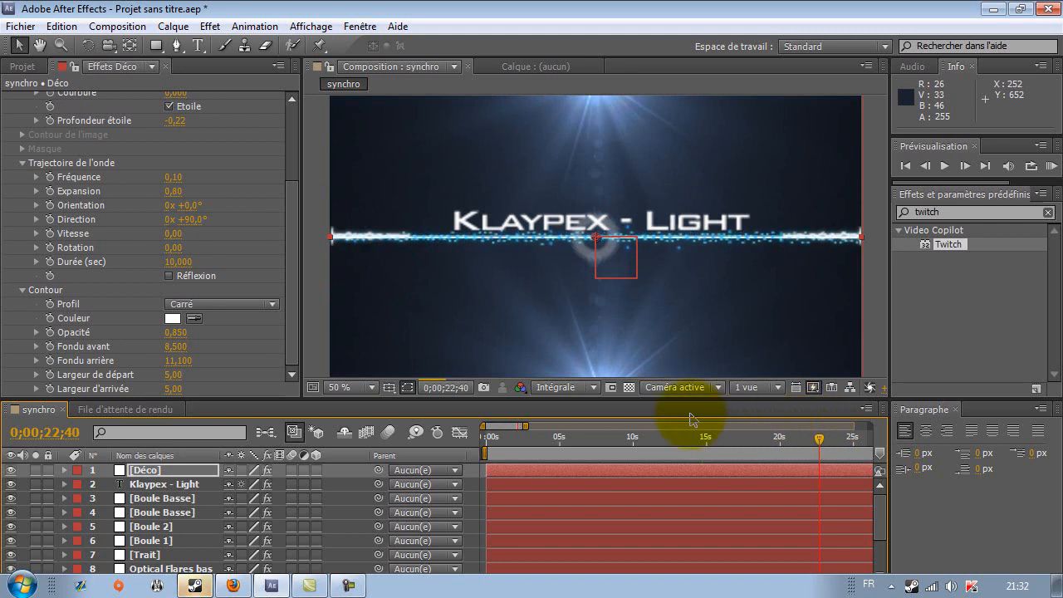
left_click_drag(531, 435, 774, 390)
left_click(628, 436)
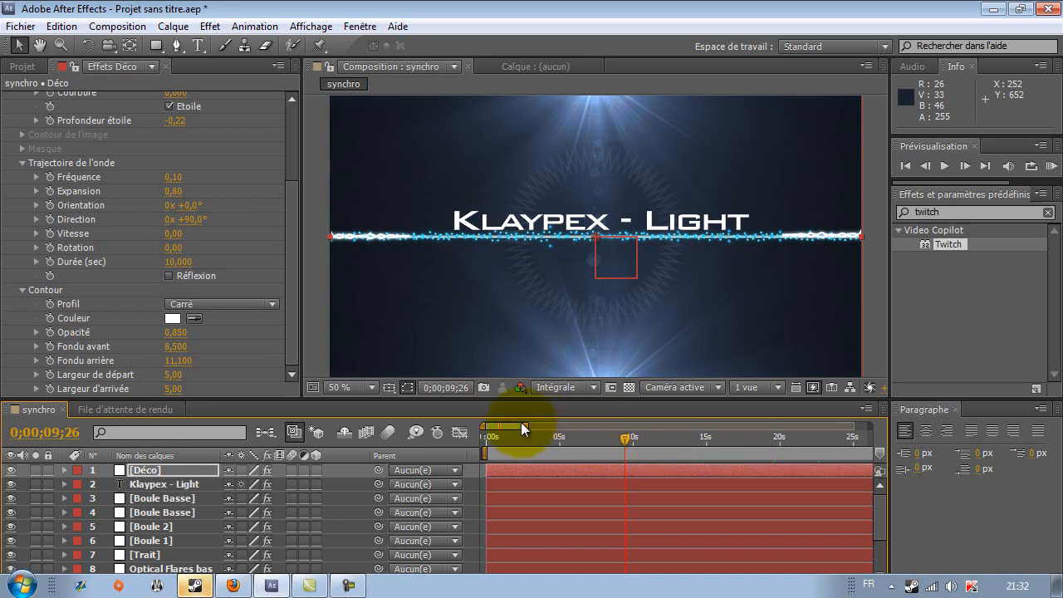
Extend the timeline's visible time range to the full composition and review the layer bars.
left_click_drag(525, 424, 859, 427)
scroll(722, 501, "down", 3)
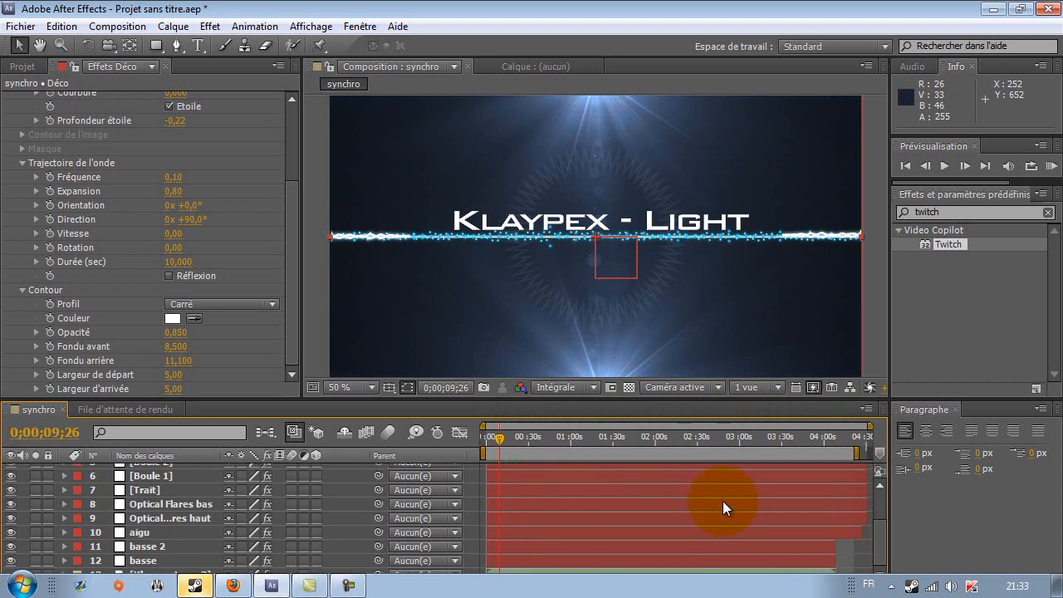
scroll(722, 500, "up", 3)
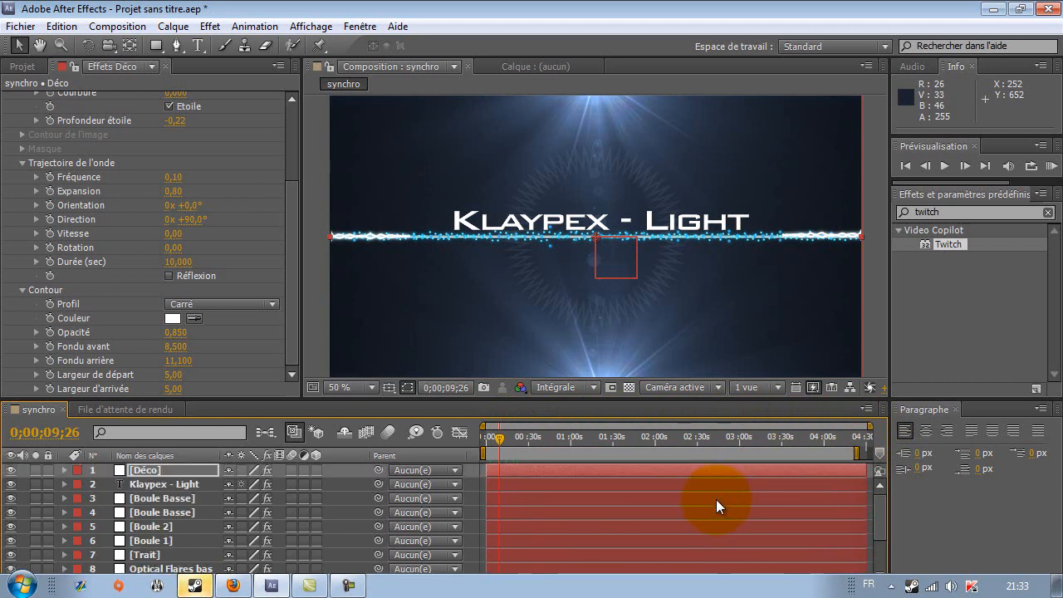
Check the composition at several moments, including 0;00;33;01, 0;02;47;36 and 0;02;24;36.
mouse_move(545, 439)
left_mouse_down()
mouse_move(674, 442)
mouse_move(580, 436)
mouse_move(541, 450)
mouse_move(533, 440)
left_mouse_up()
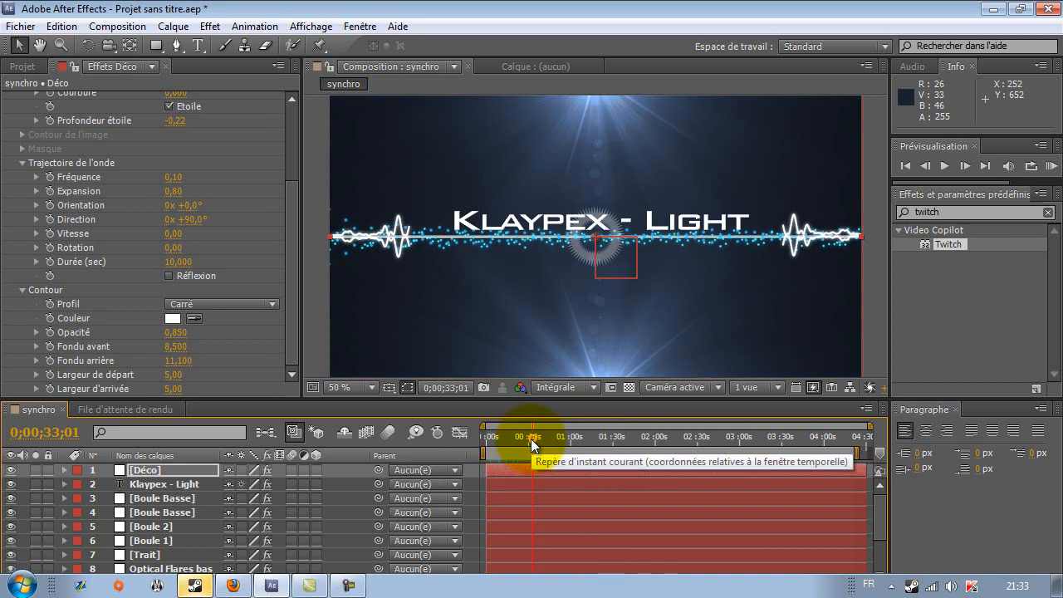
left_click(568, 437)
left_click(721, 432)
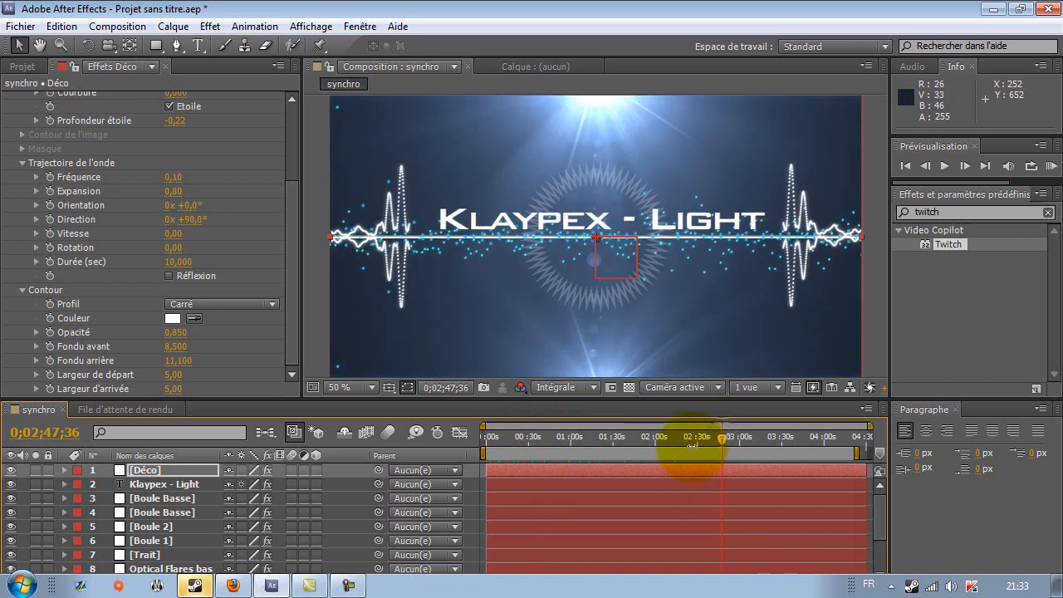
left_click(690, 440)
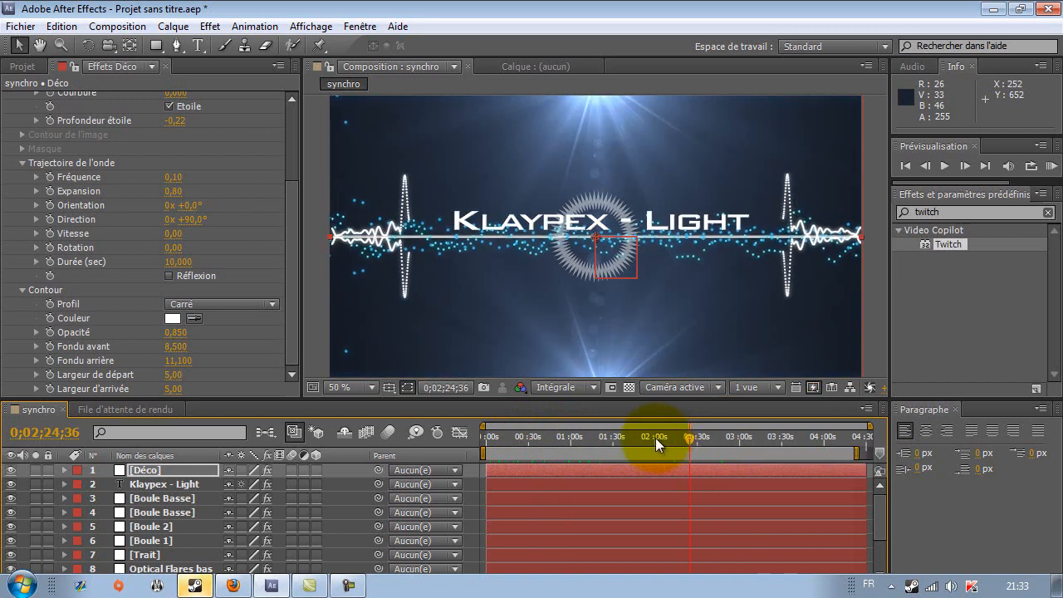